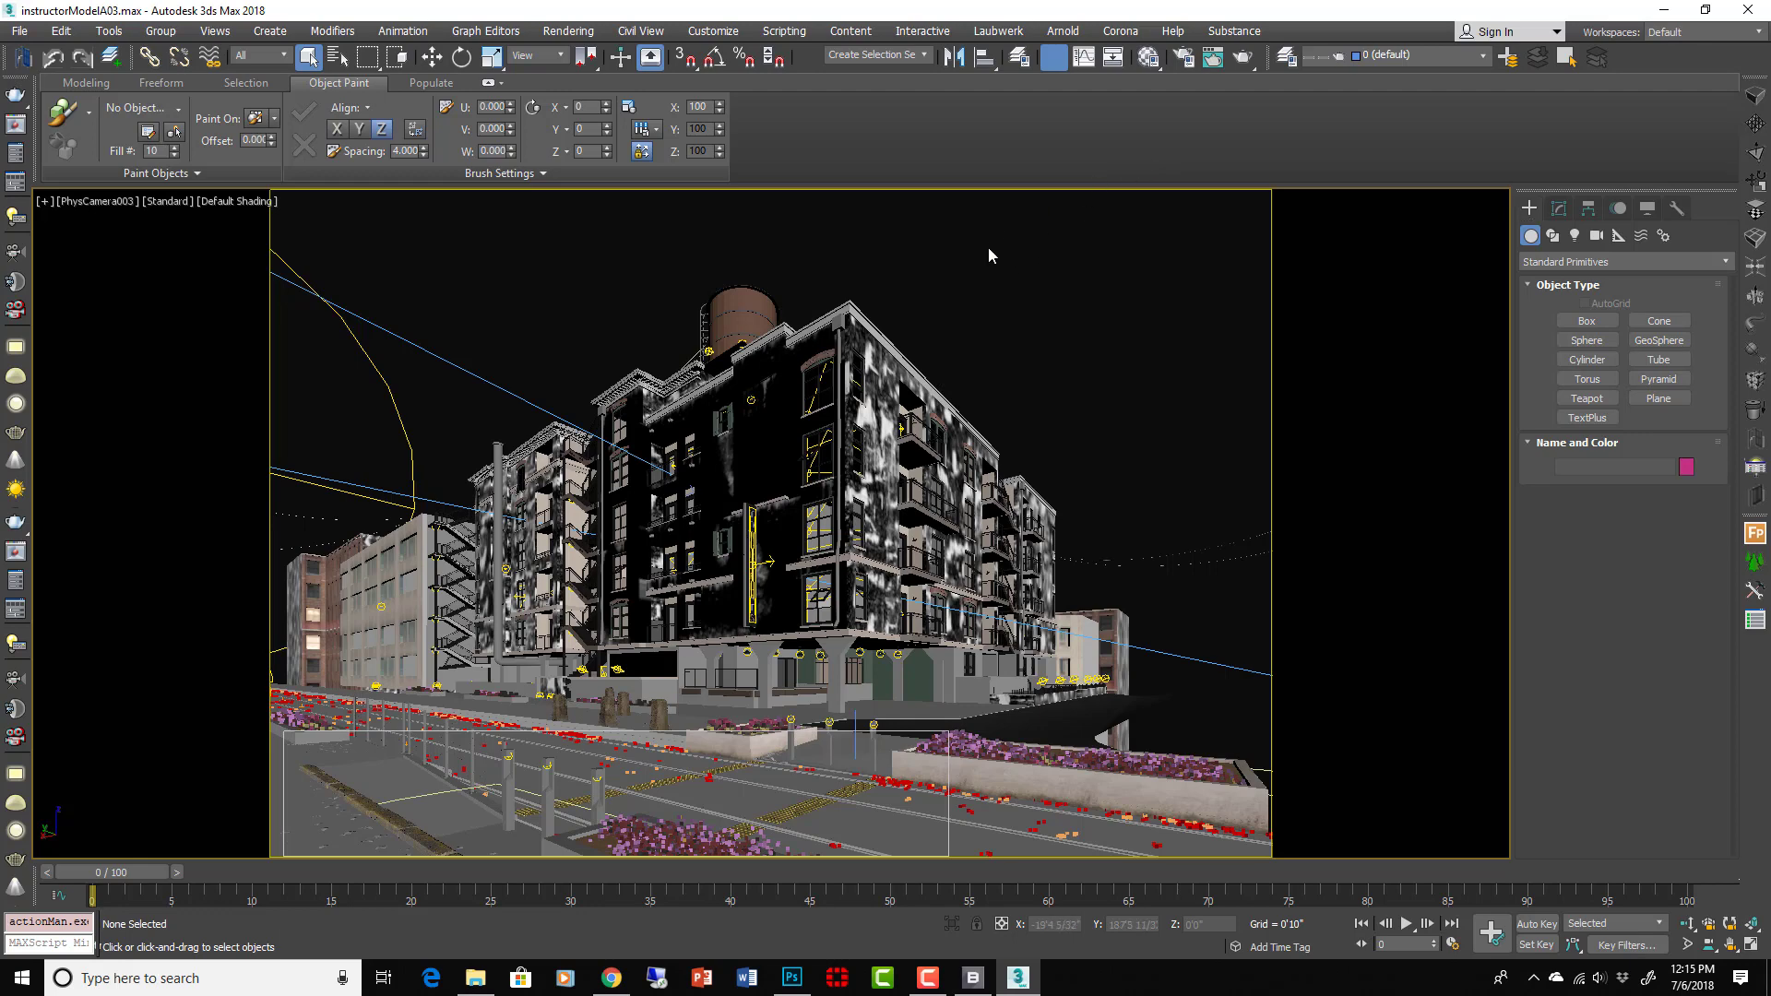
# Disable the VRaySun002 sun light from the Top view in the Modify panel
pyautogui.press('t')
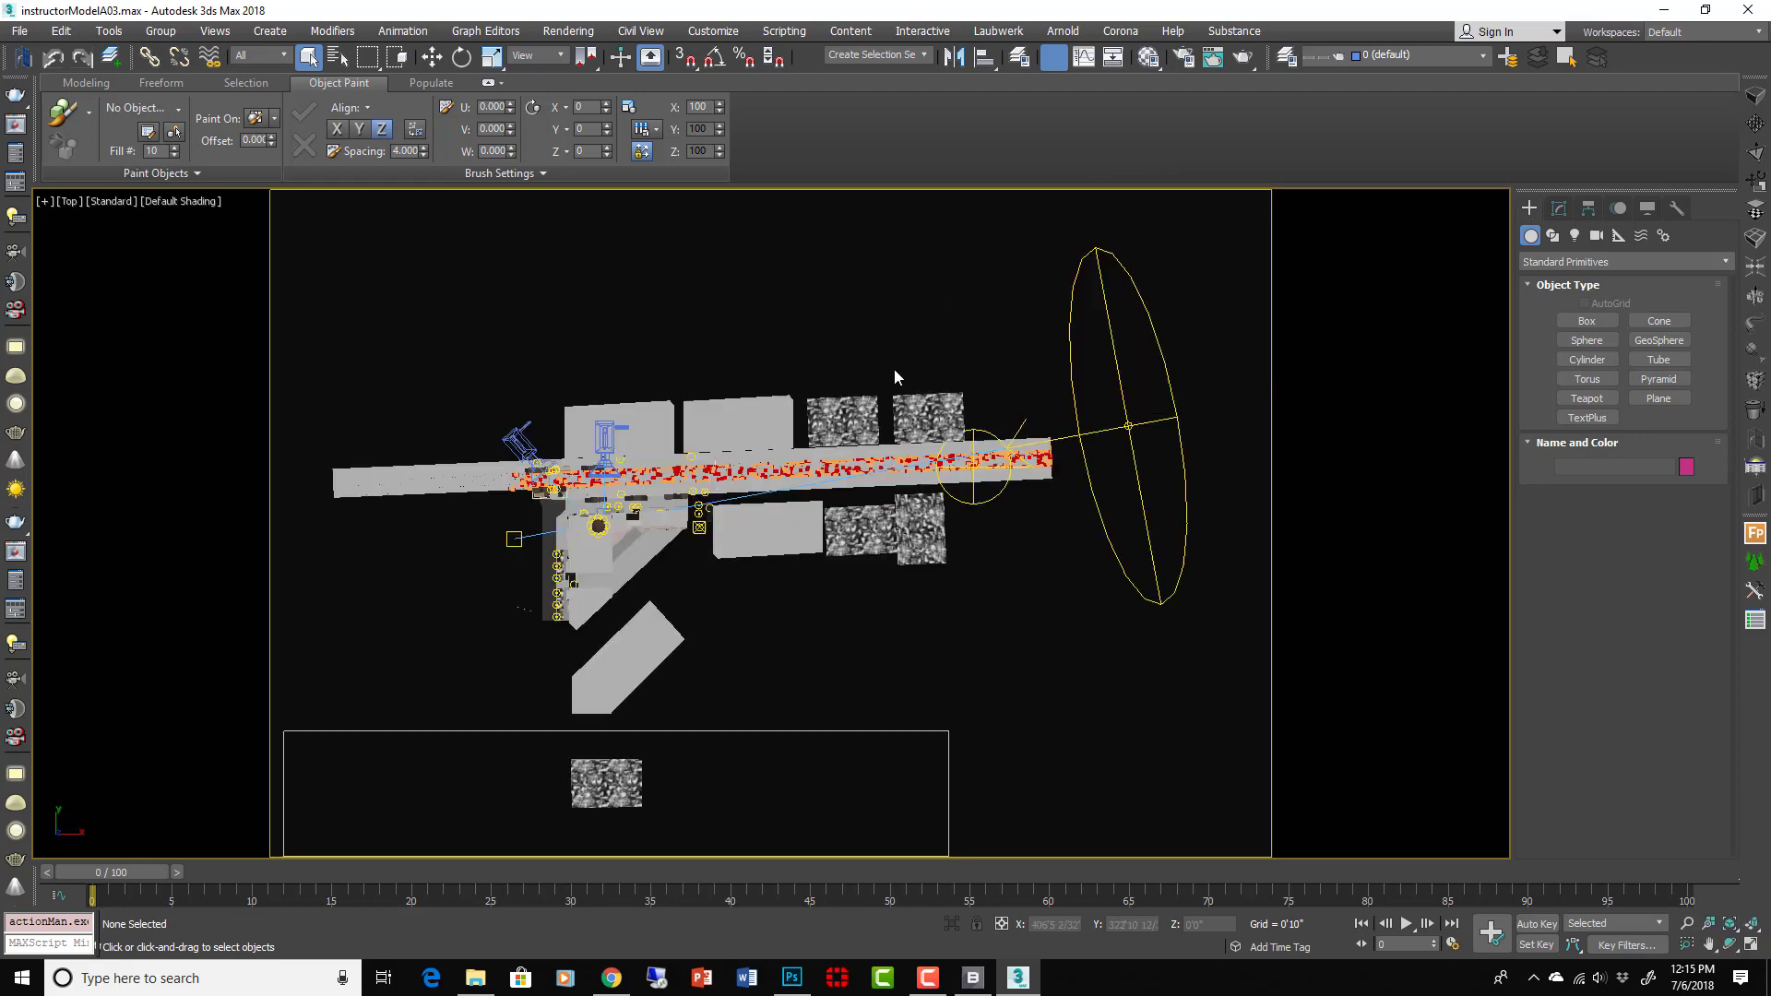
pyautogui.click(1082, 443)
pyautogui.keyDown('alt'); pyautogui.moveTo(1078, 490); pyautogui.dragTo(1325, 307, button='middle'); pyautogui.keyUp('alt')
pyautogui.click(1558, 209)
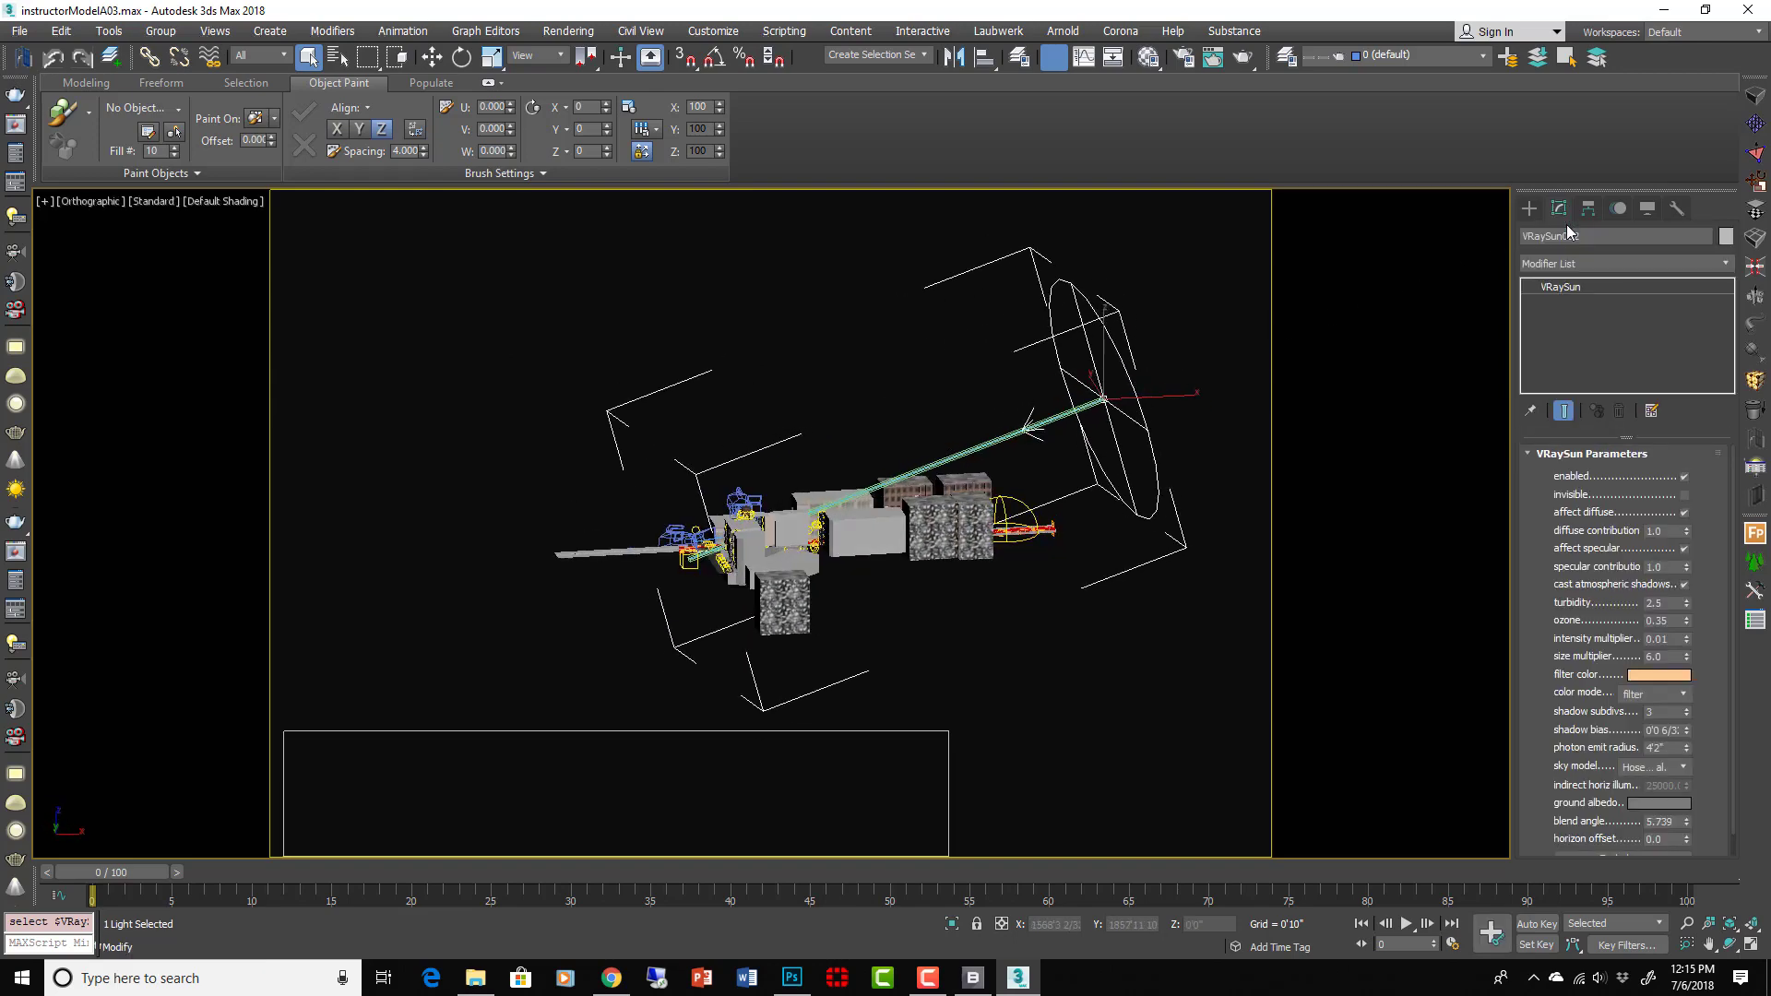
pyautogui.click(1685, 477)
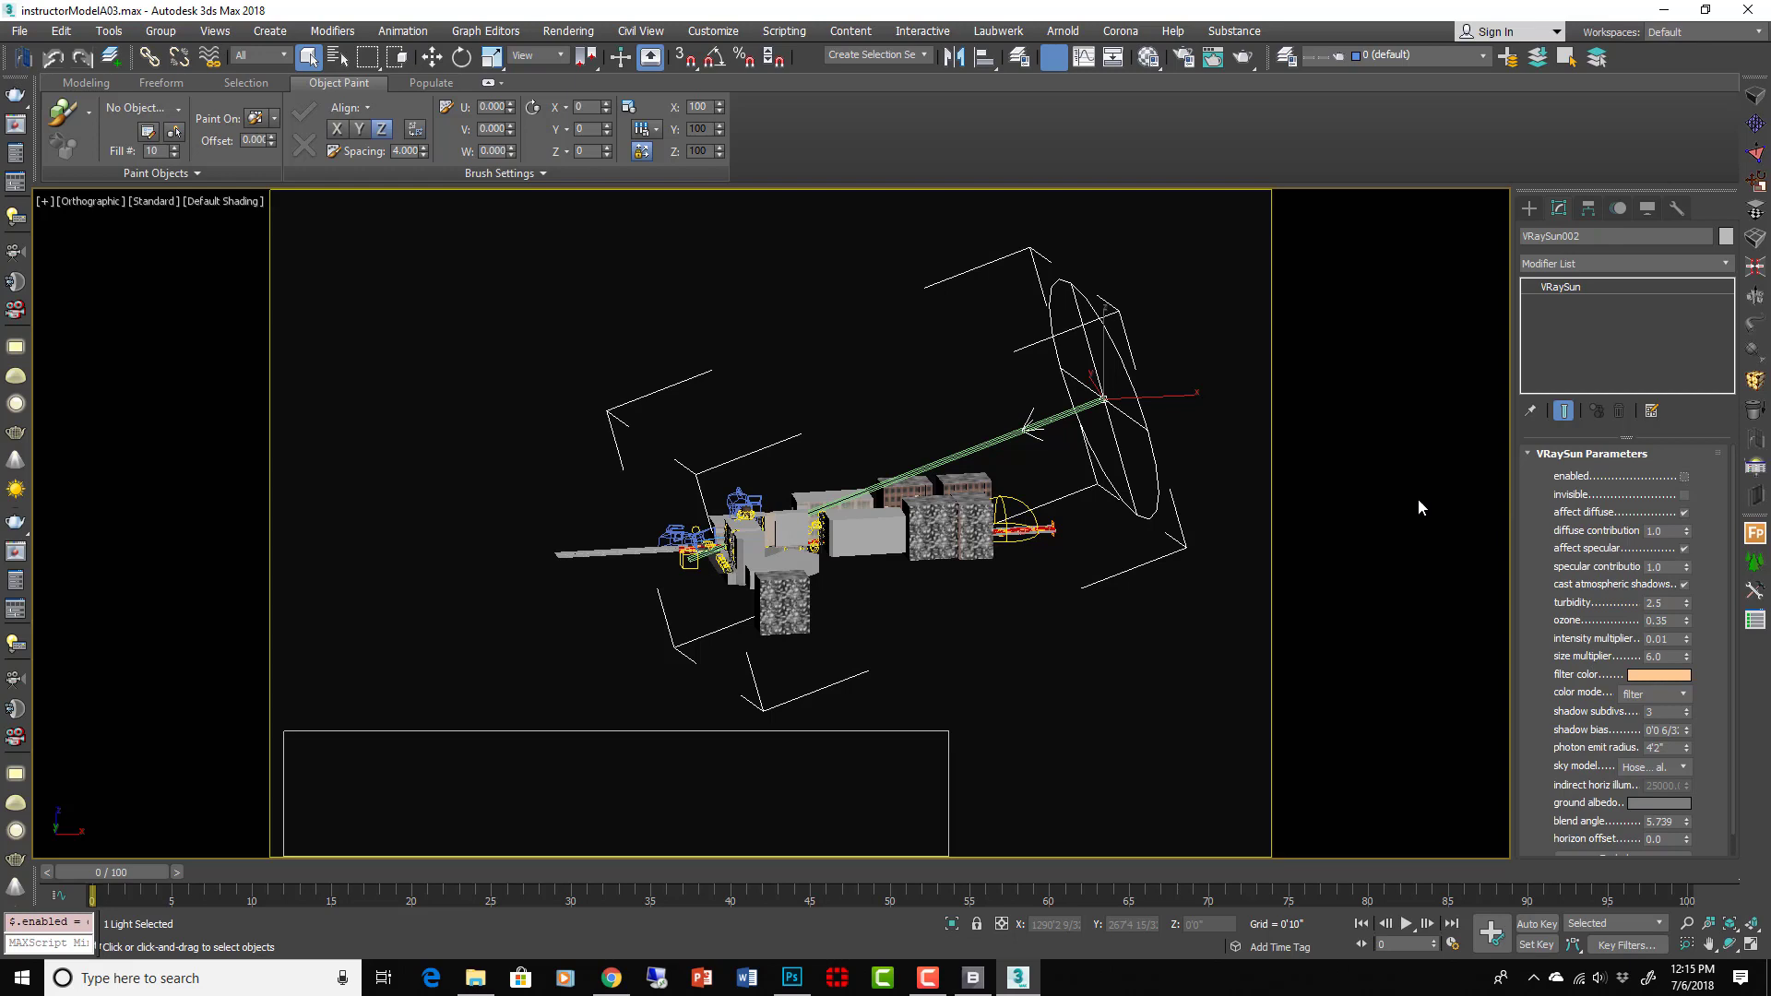
# Clear the selection and select the dome light VRayLight001
pyautogui.click(1202, 501)
pyautogui.scroll(5, 1000, 530)
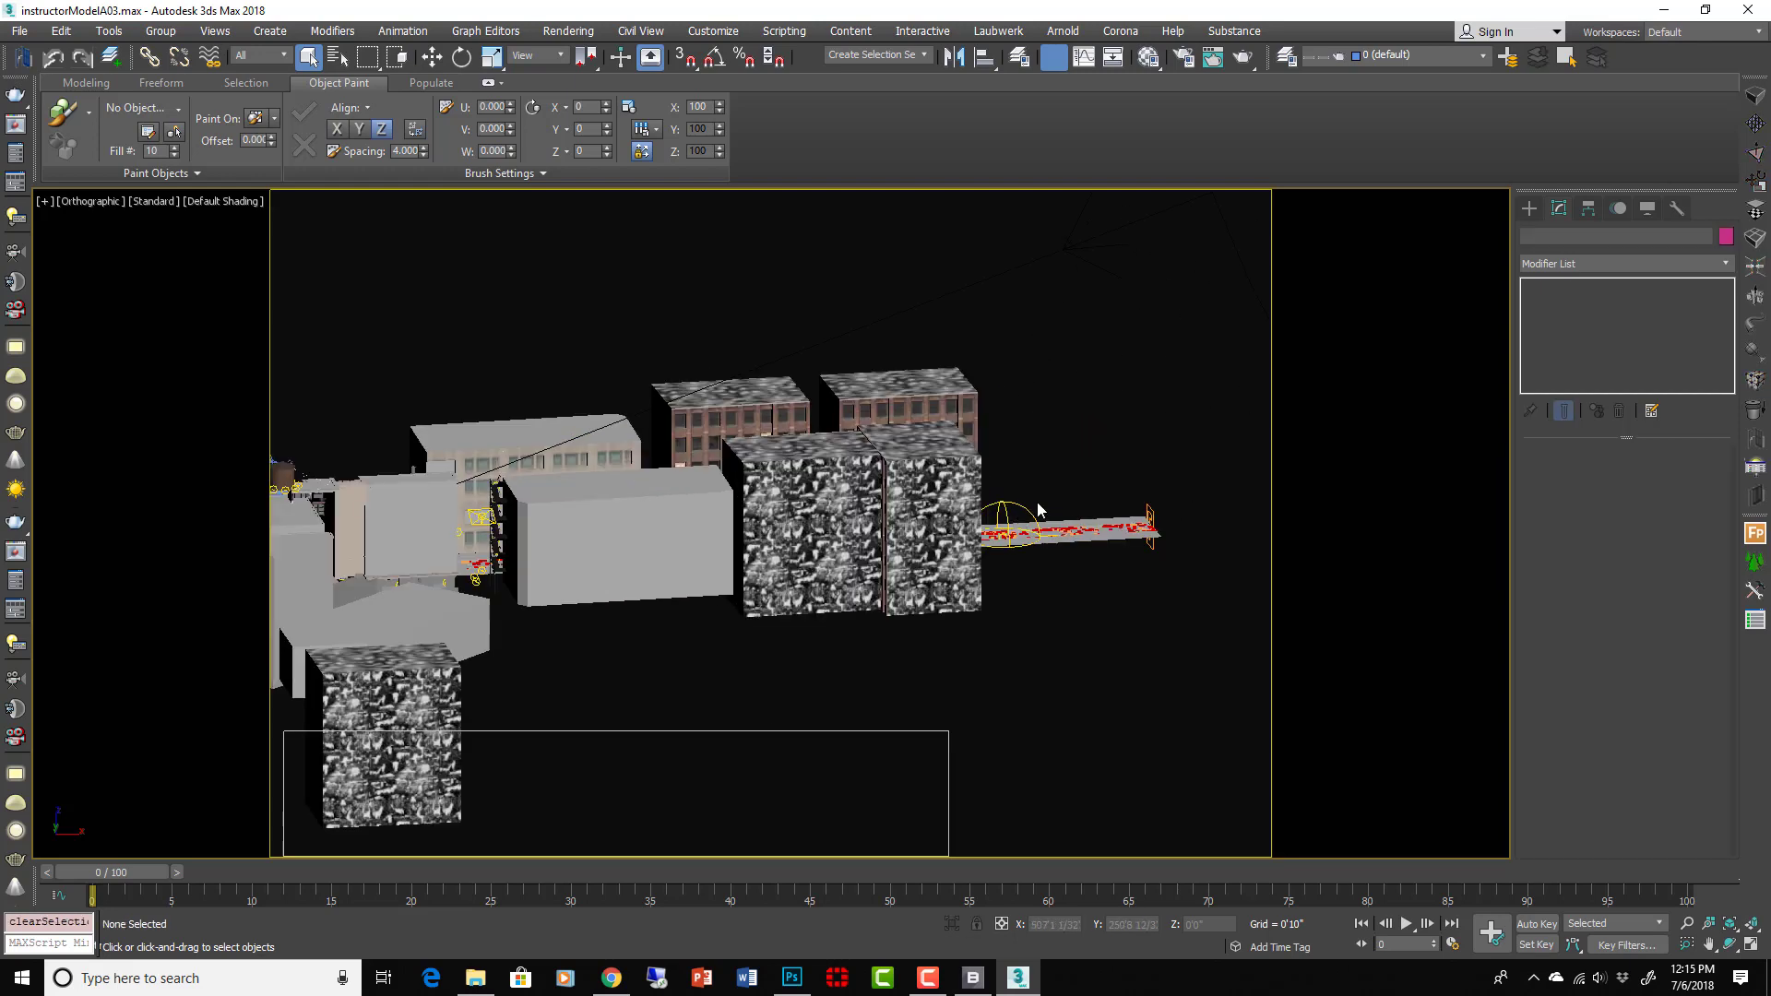
pyautogui.click(1021, 507)
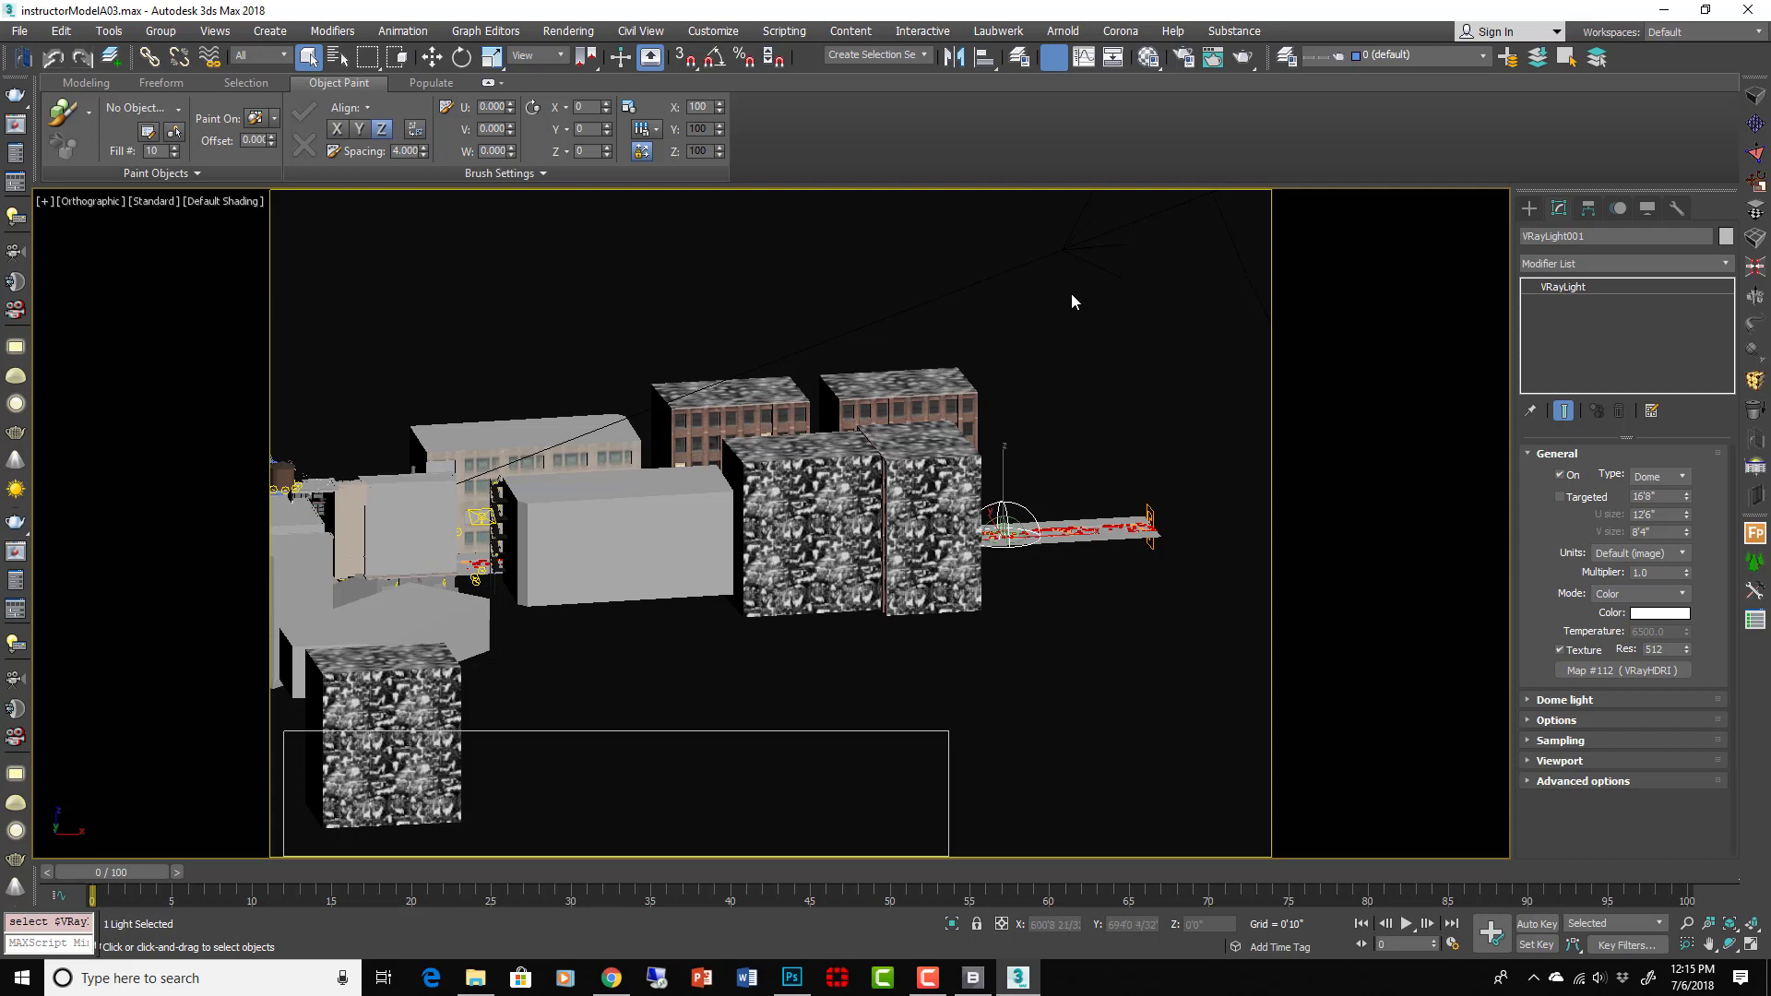
# Start a new VRayLight from the VRay light category with its type set to Dome
pyautogui.click(1529, 209)
pyautogui.click(1576, 235)
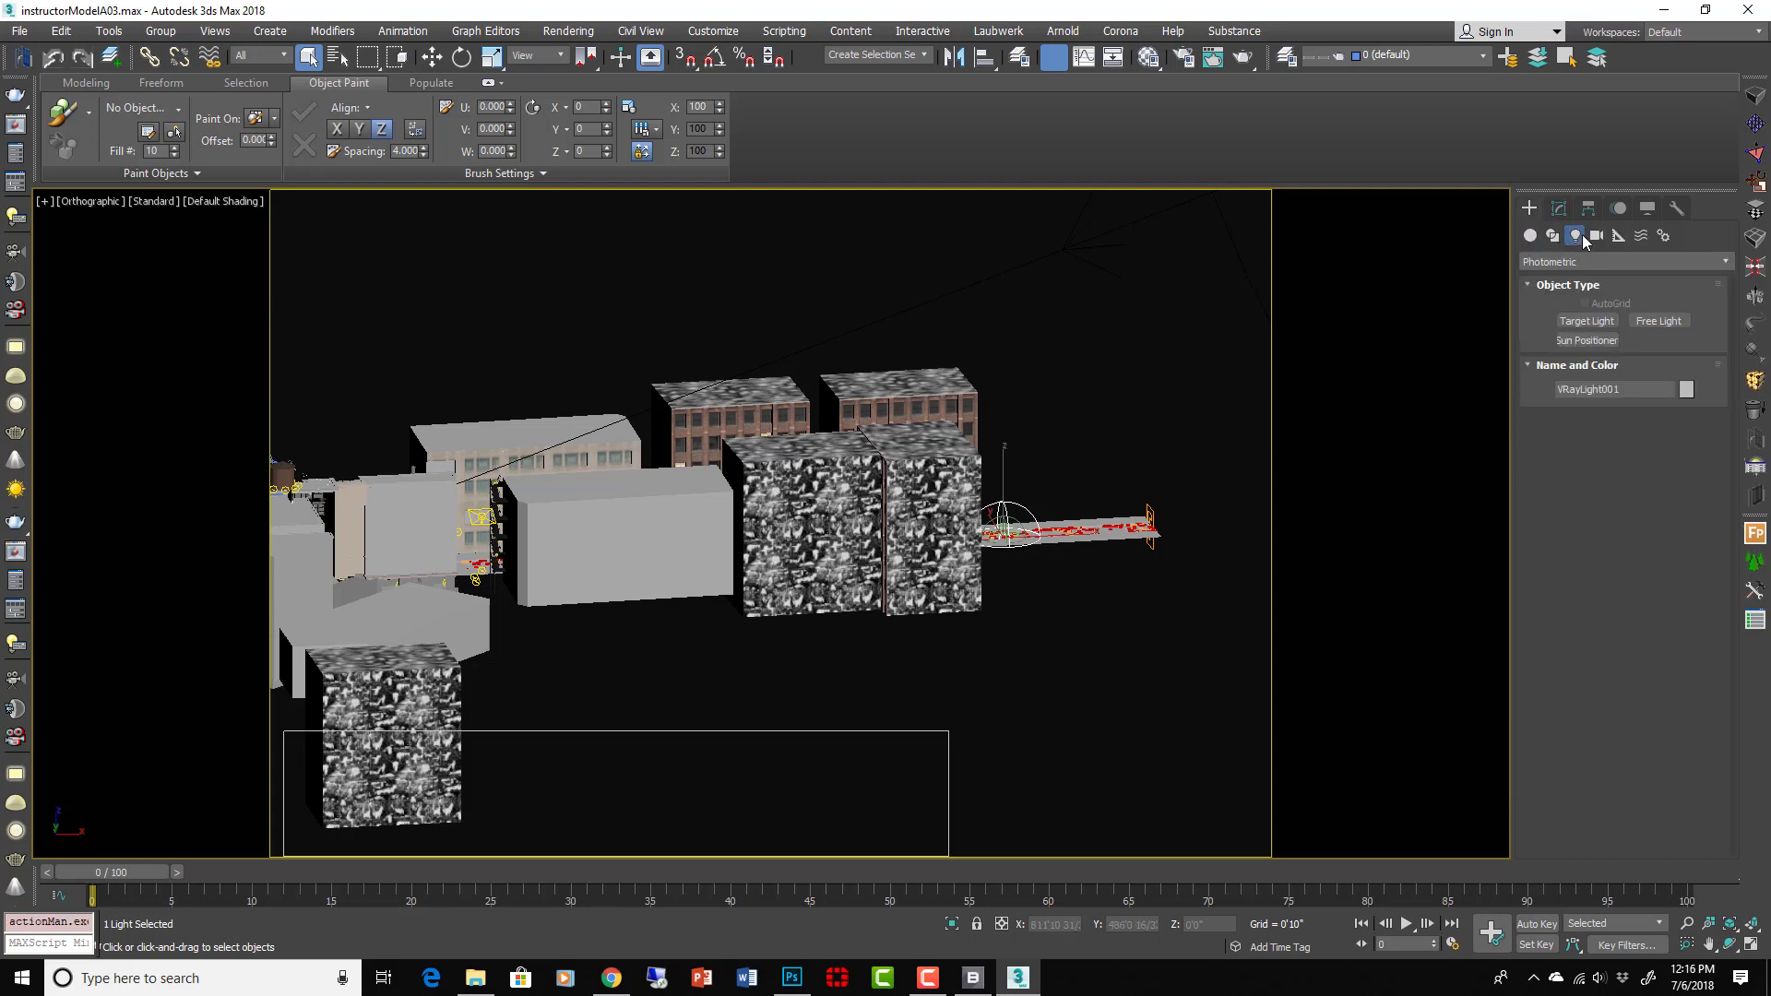
pyautogui.click(1600, 263)
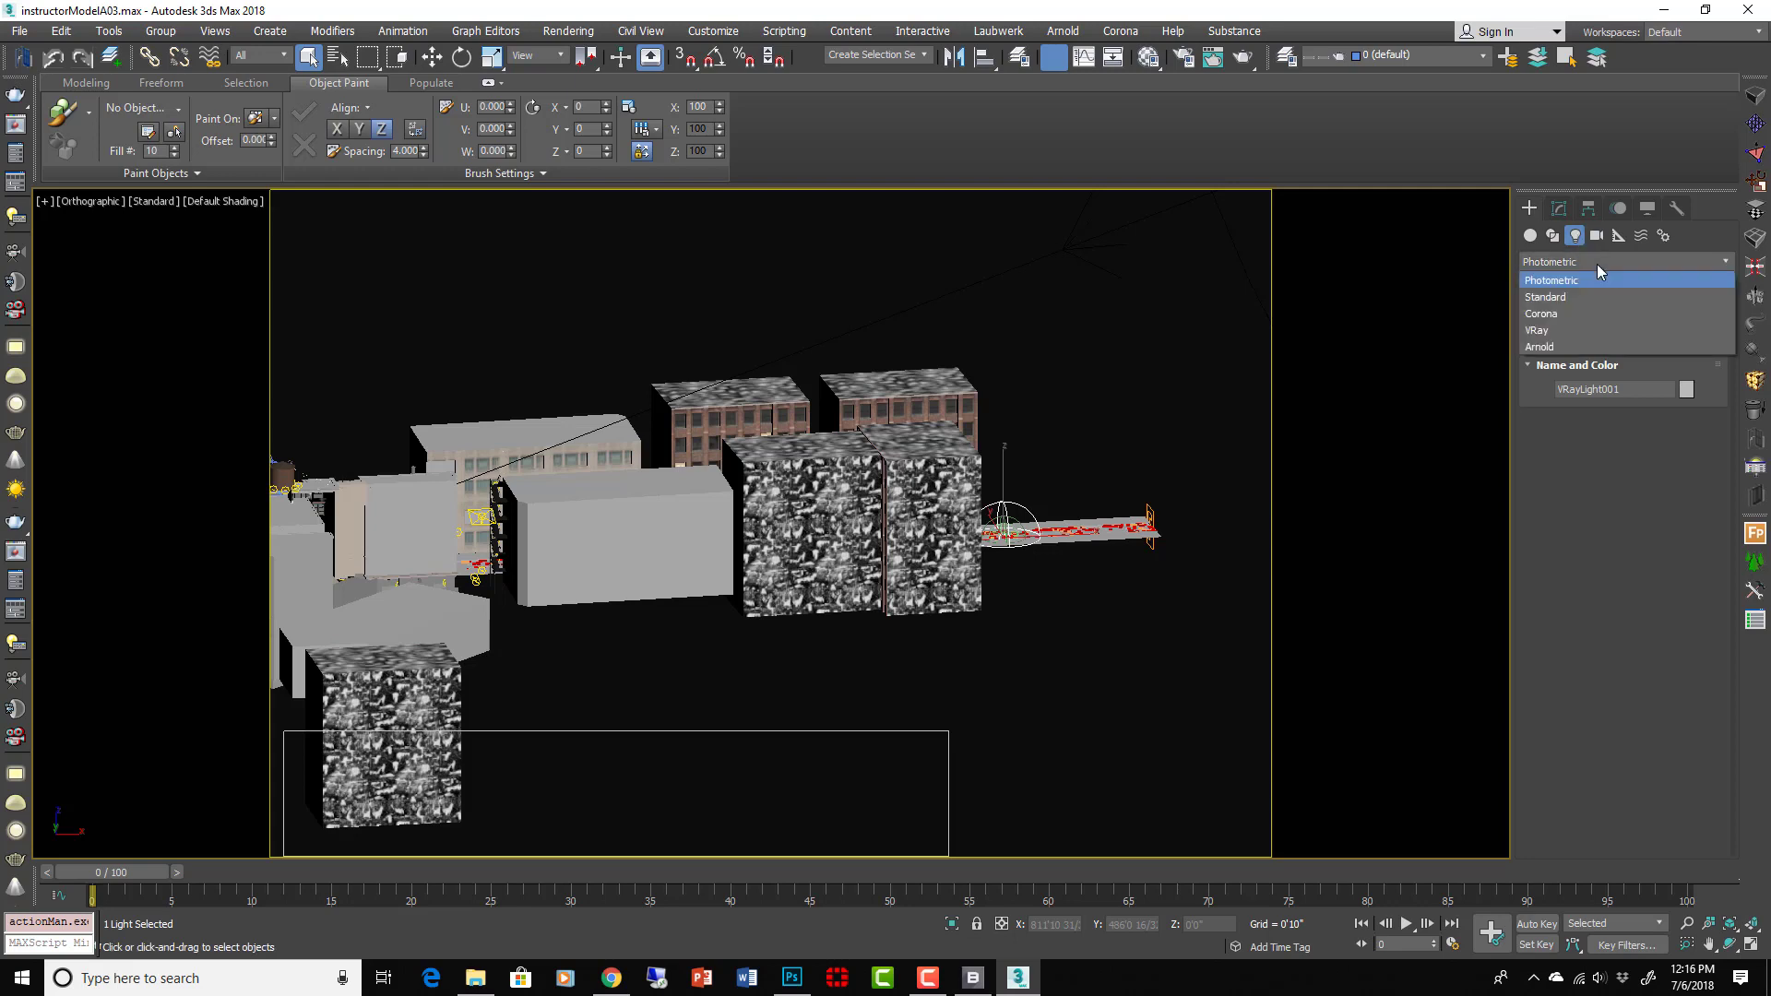
pyautogui.click(1568, 330)
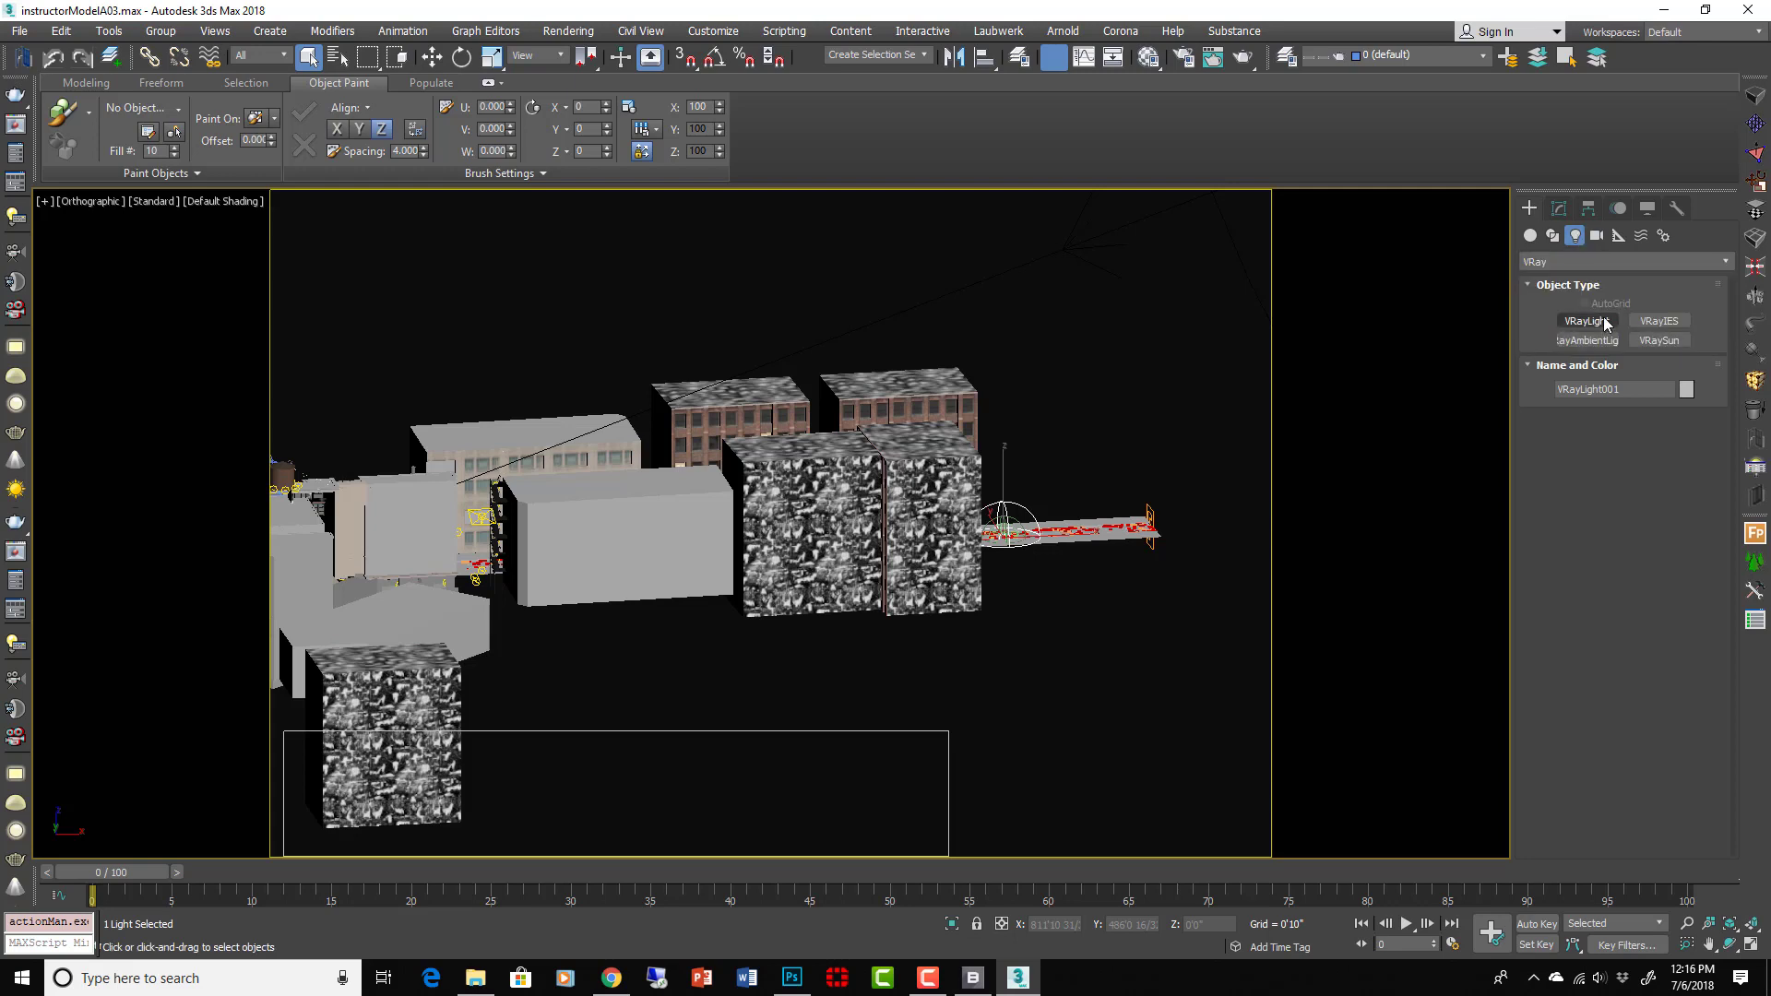
pyautogui.click(1606, 322)
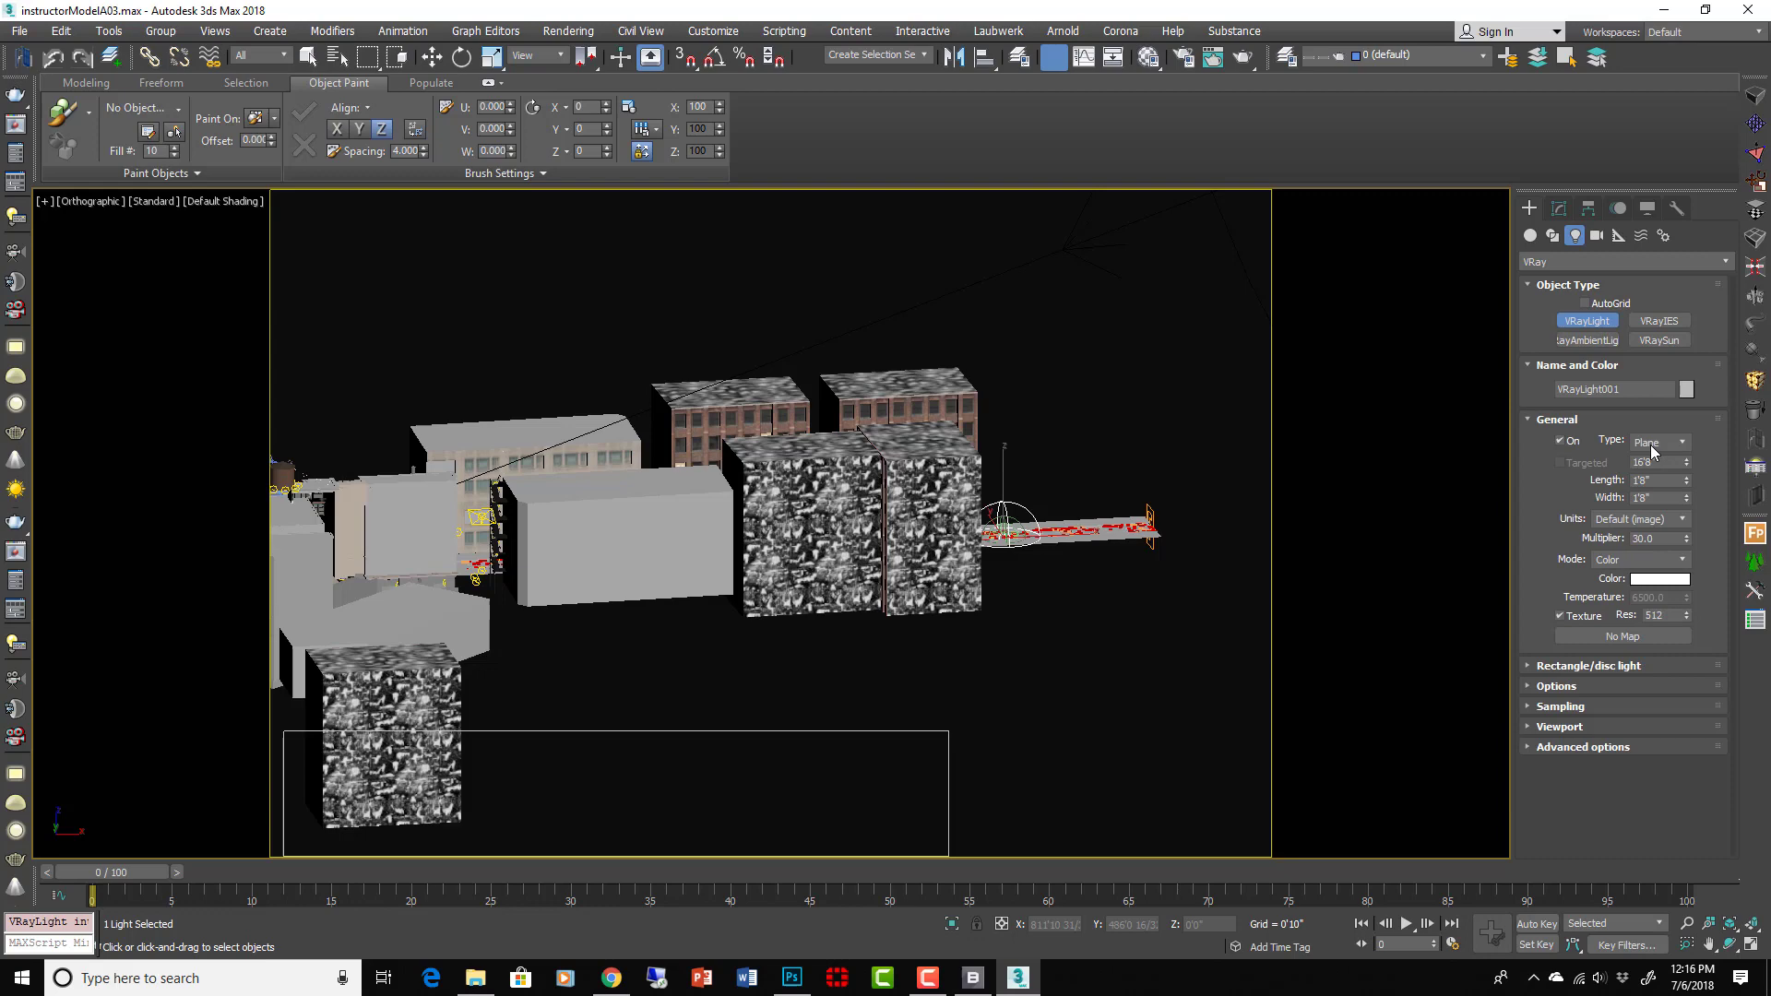
pyautogui.click(1653, 444)
pyautogui.click(1628, 478)
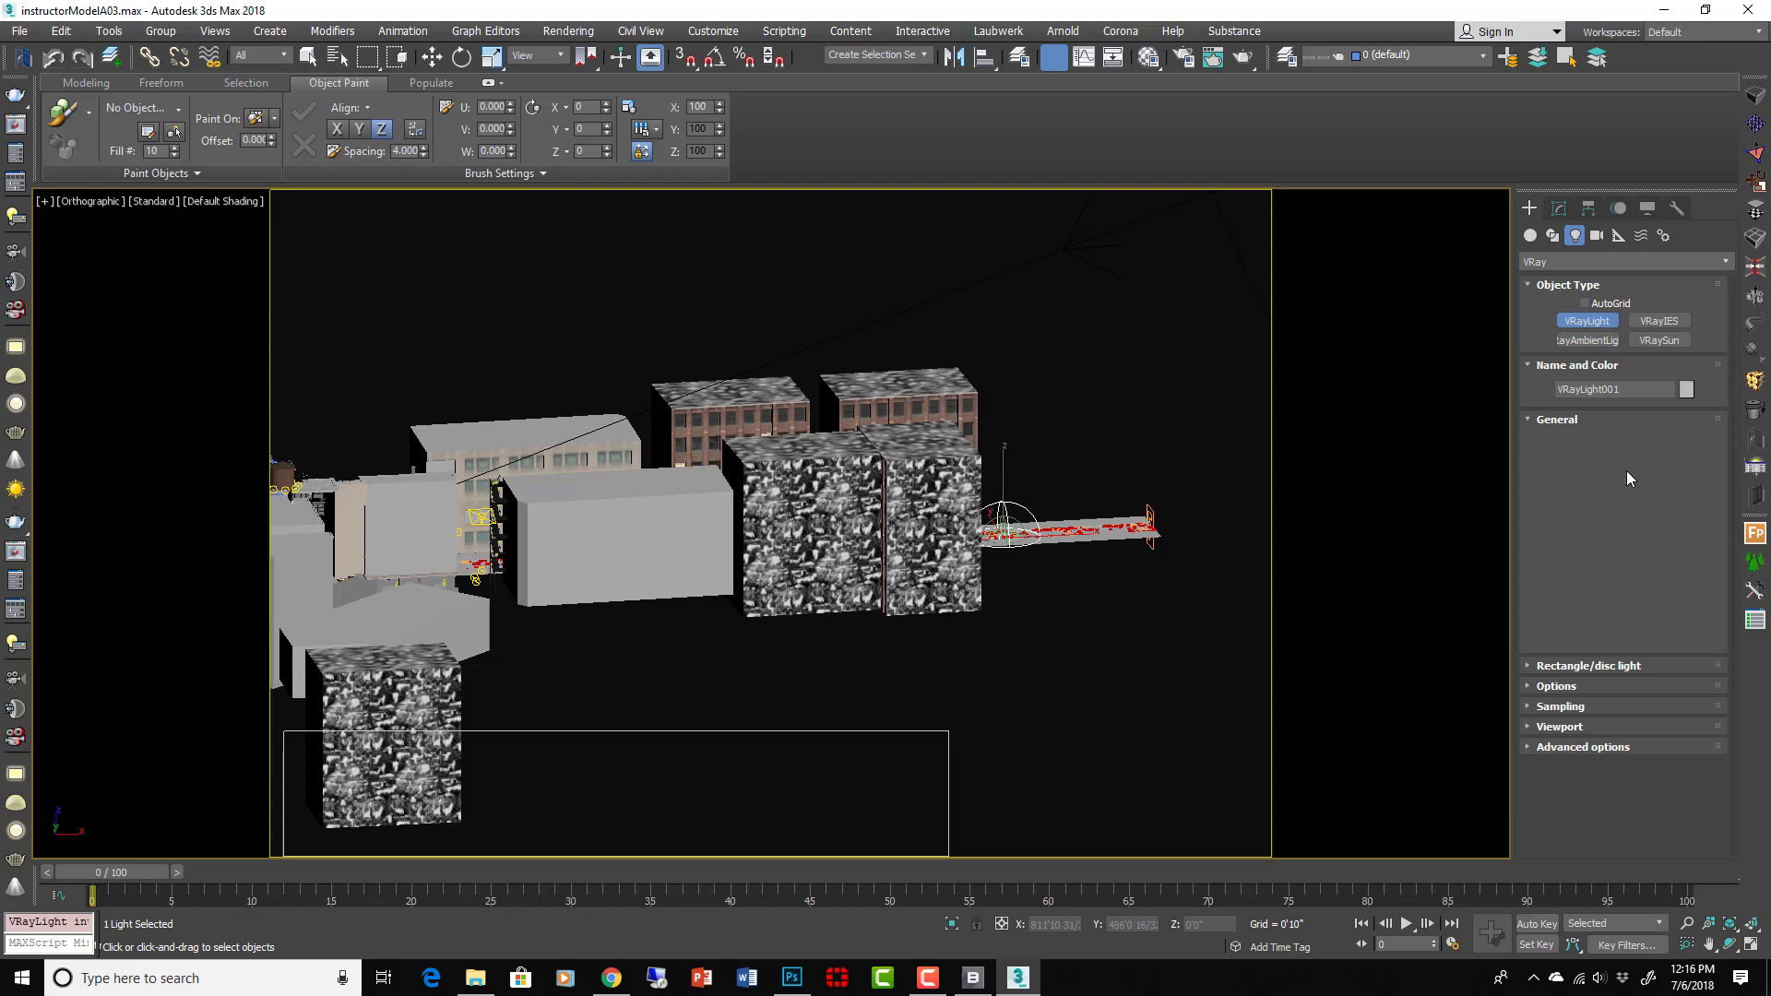
# Place the dome light above the street in Top view and end light creation
pyautogui.scroll(2, 1088, 613)
pyautogui.press('t')
pyautogui.scroll(5, 1036, 605)
pyautogui.scroll(-5, 873, 574)
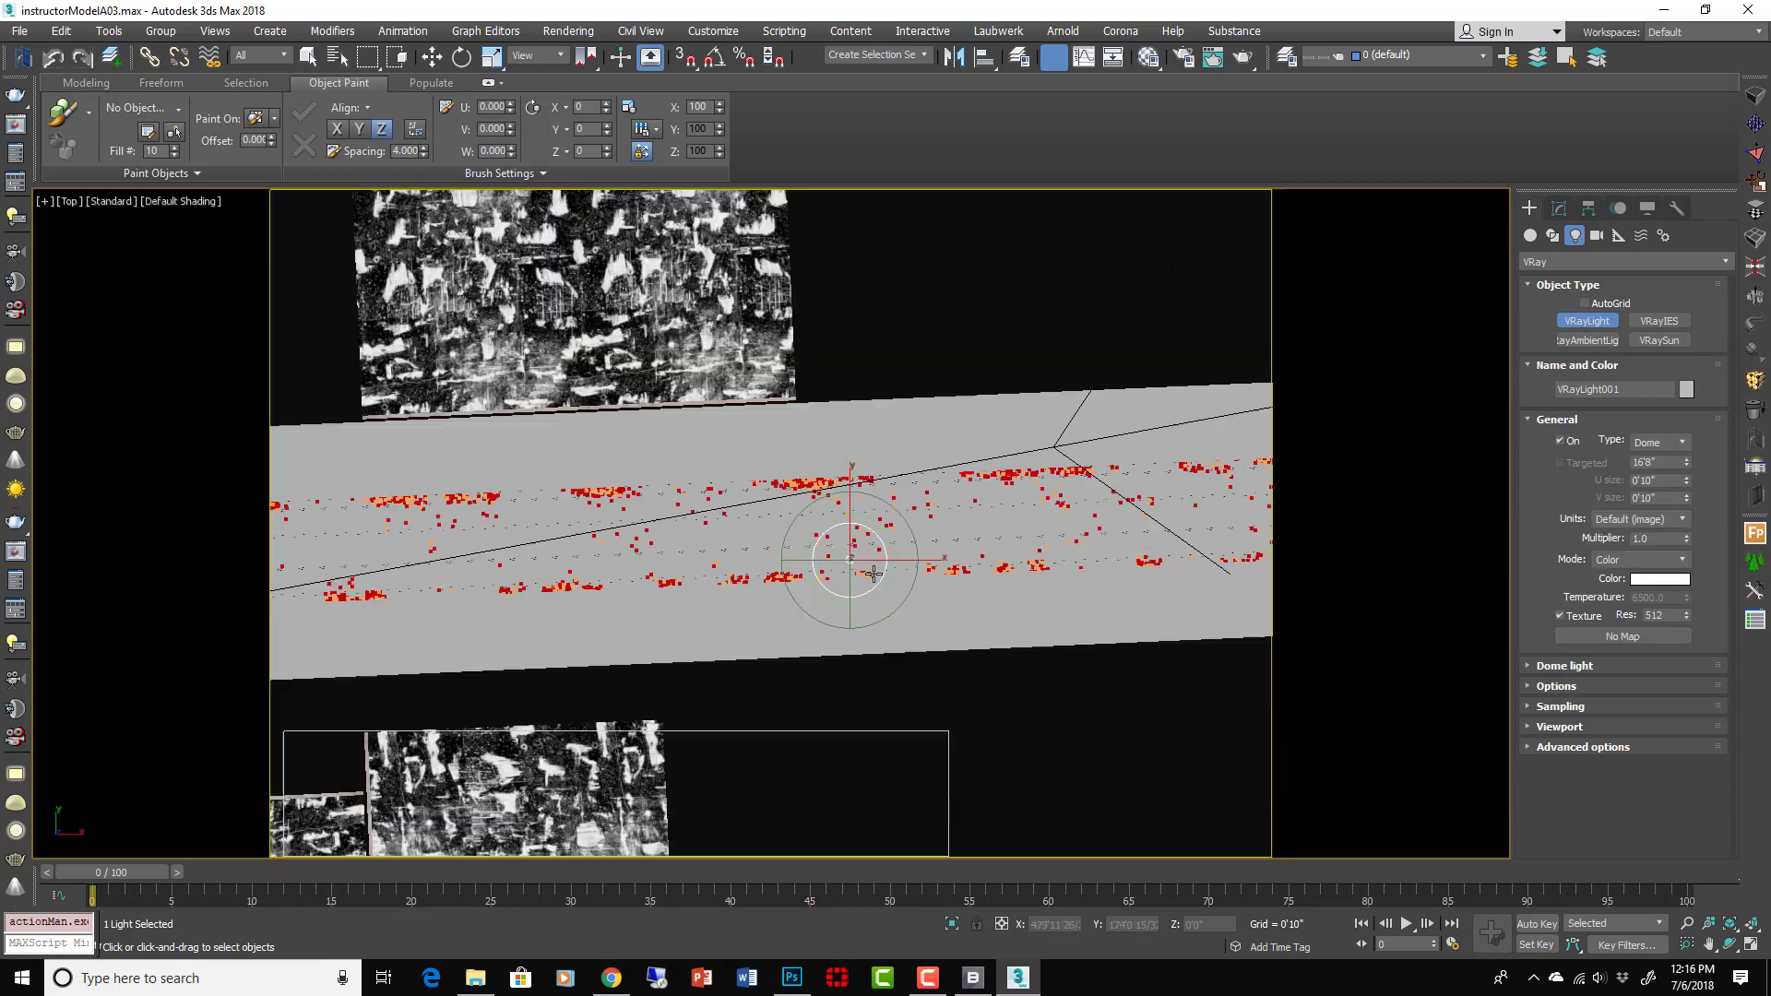
pyautogui.scroll(-5, 874, 574)
pyautogui.click(894, 411)
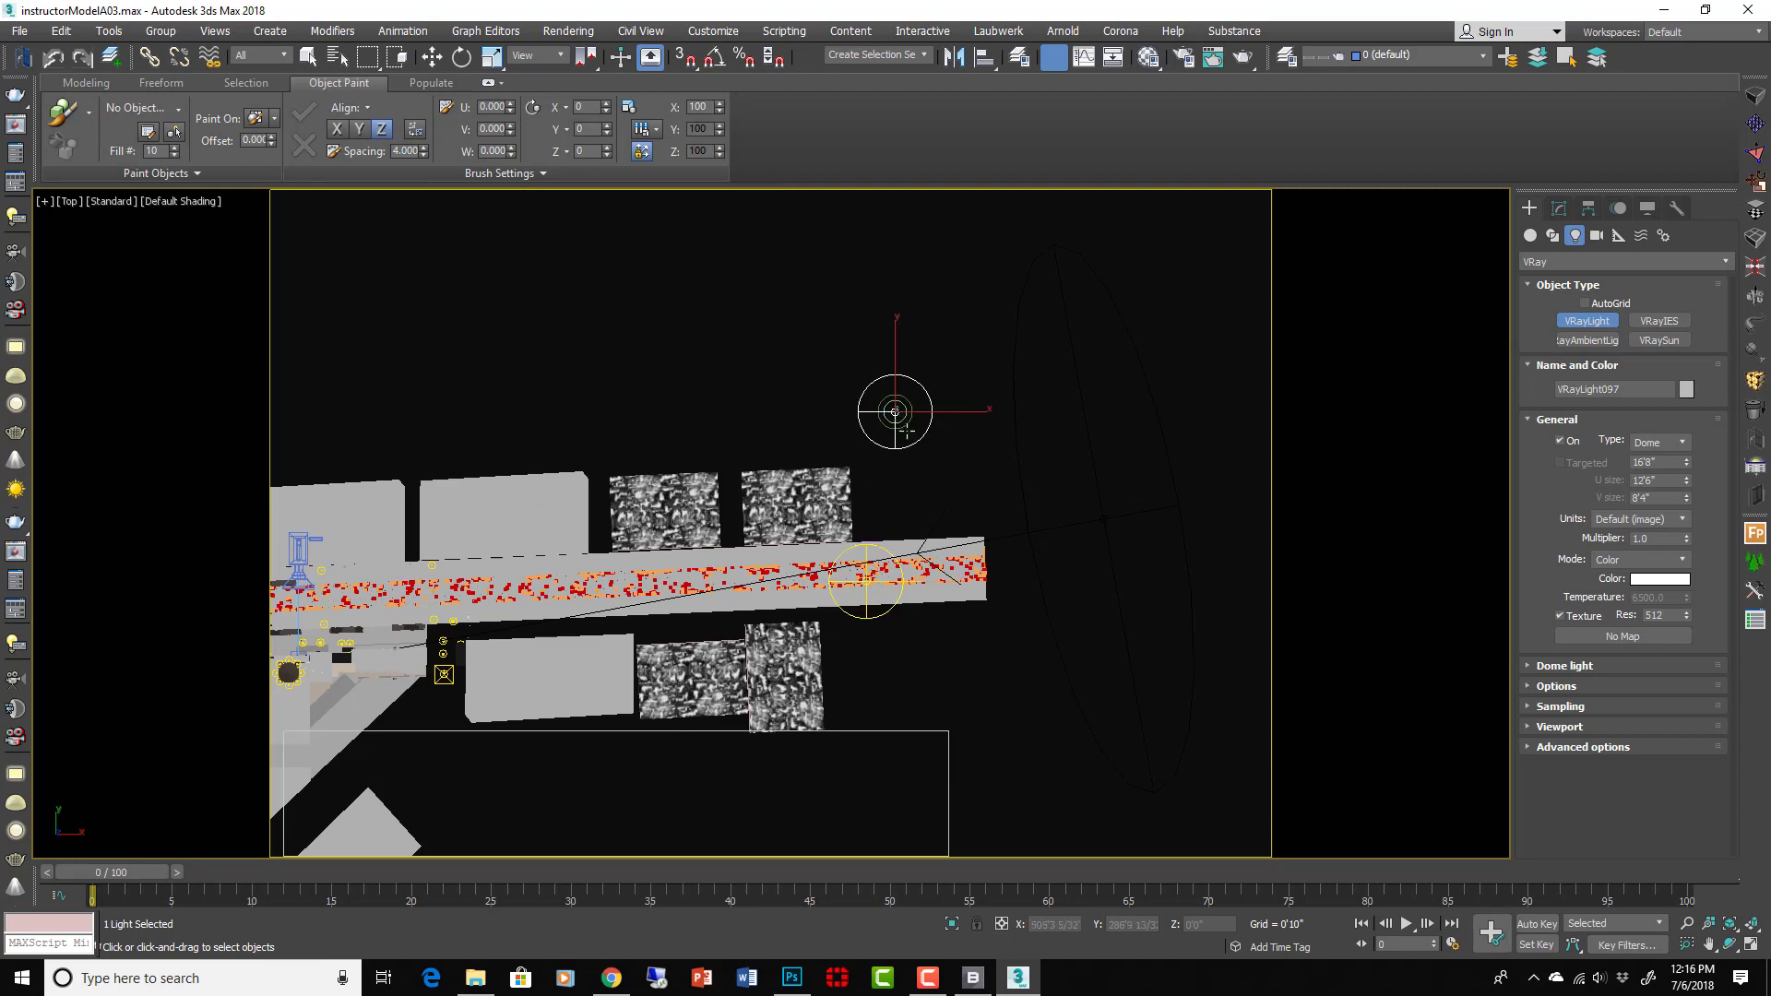
pyautogui.rightClick(906, 429)
pyautogui.click(879, 617)
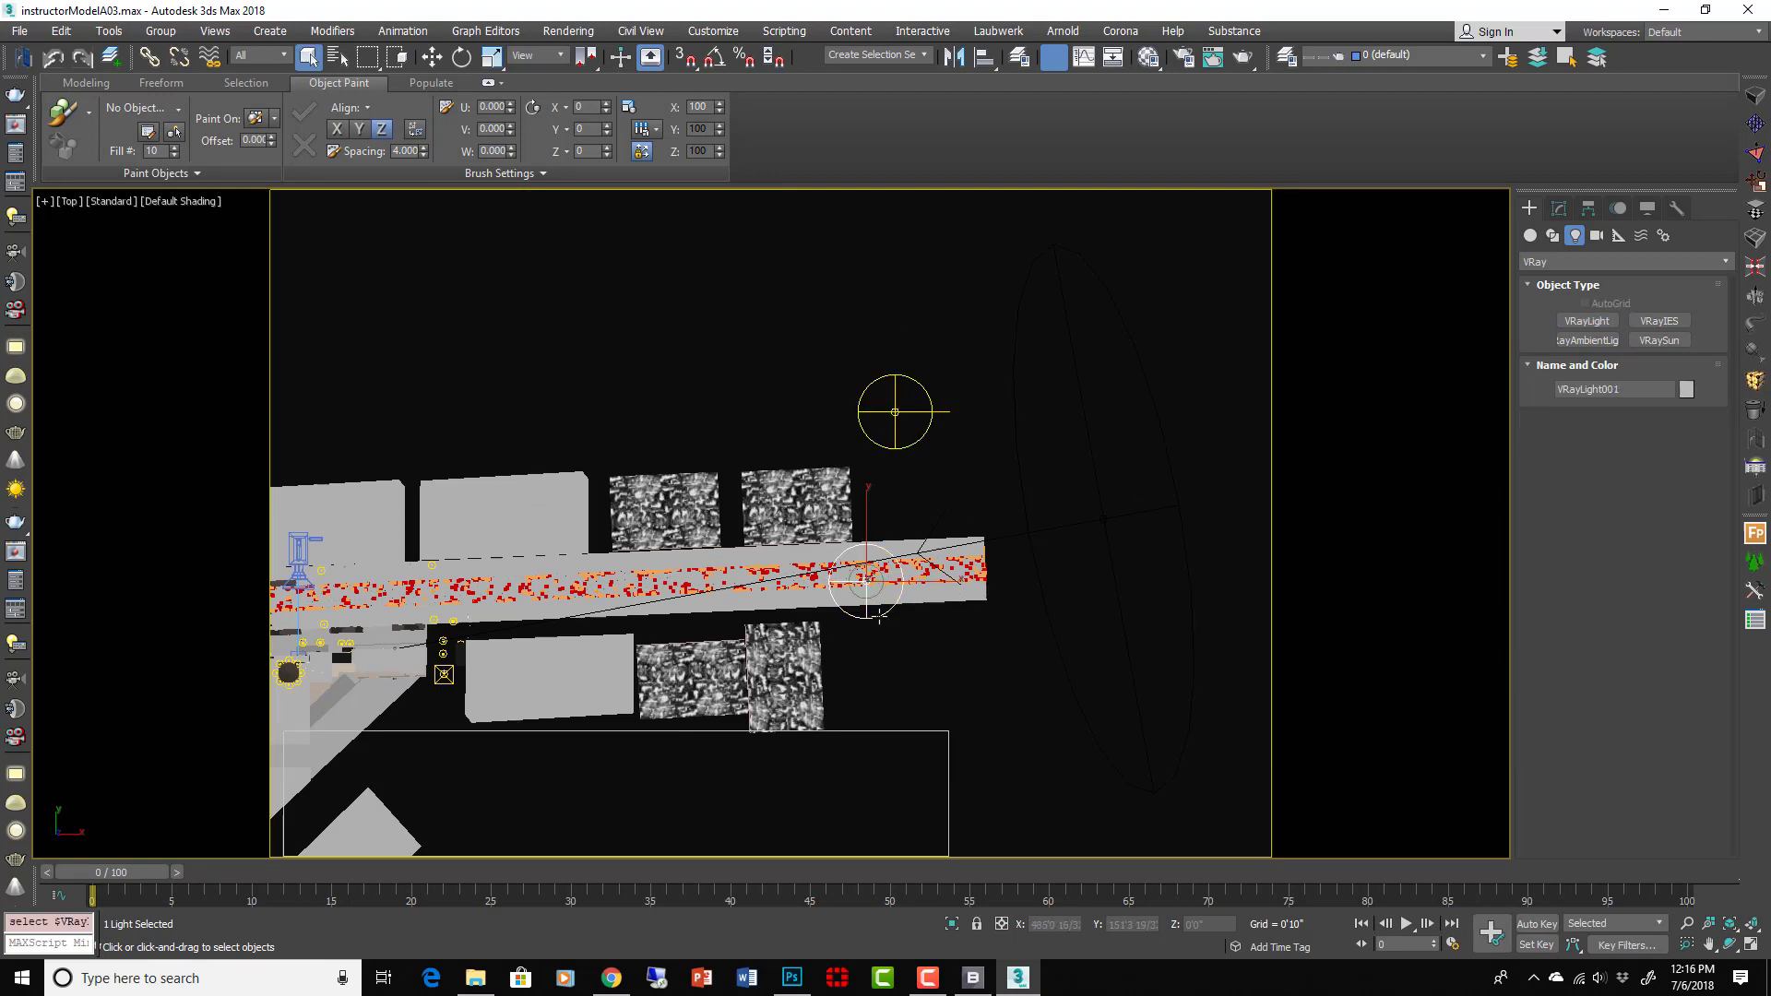
# Check Adaptive dome (WIP) in VRayLight097's Dome light rollout
pyautogui.click(1563, 210)
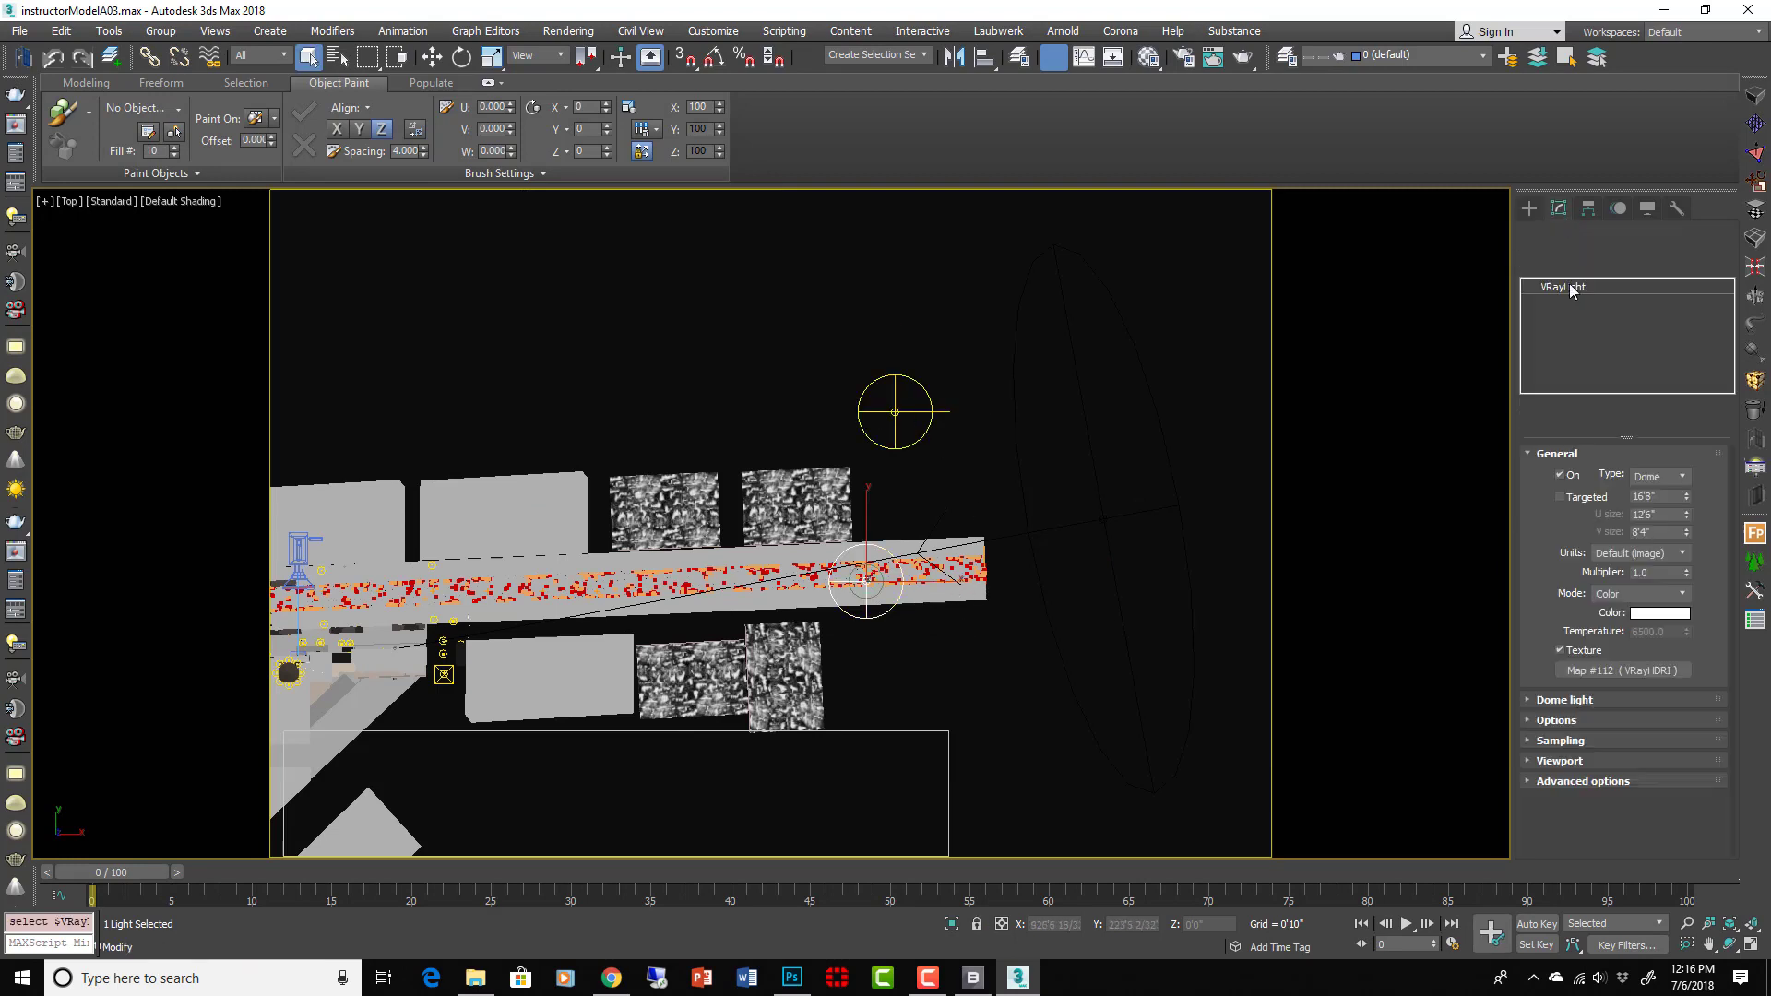
pyautogui.click(969, 416)
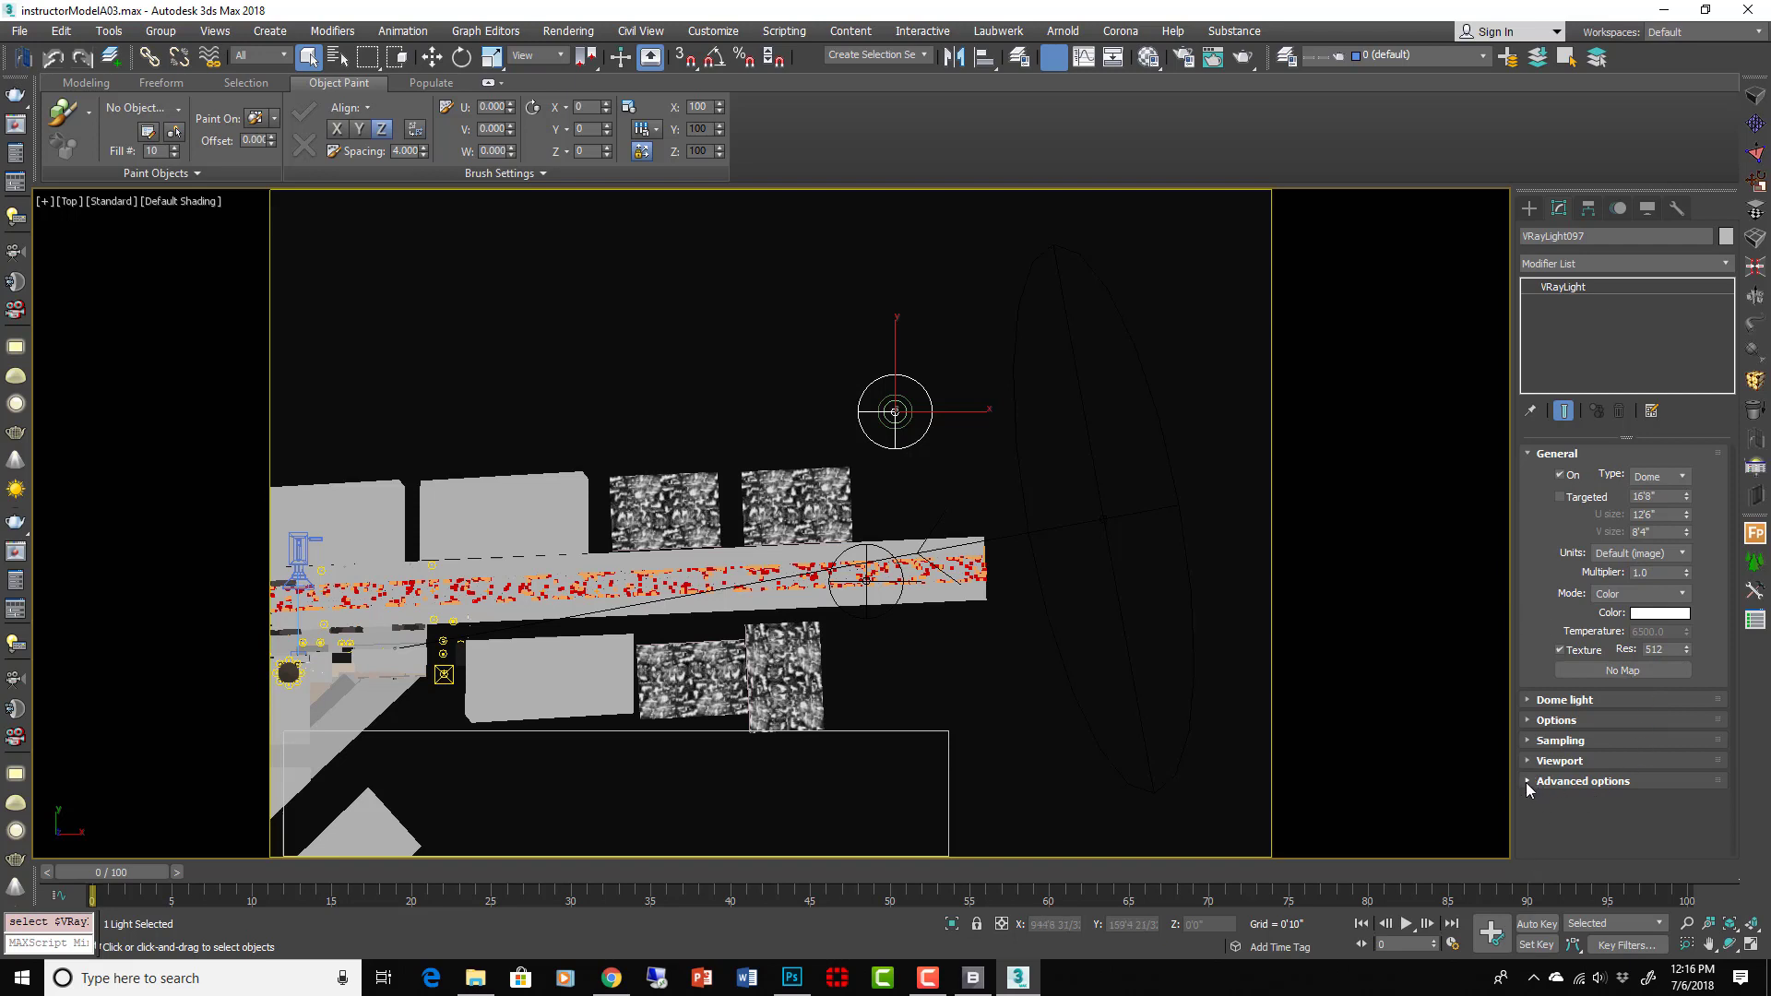
pyautogui.click(1559, 699)
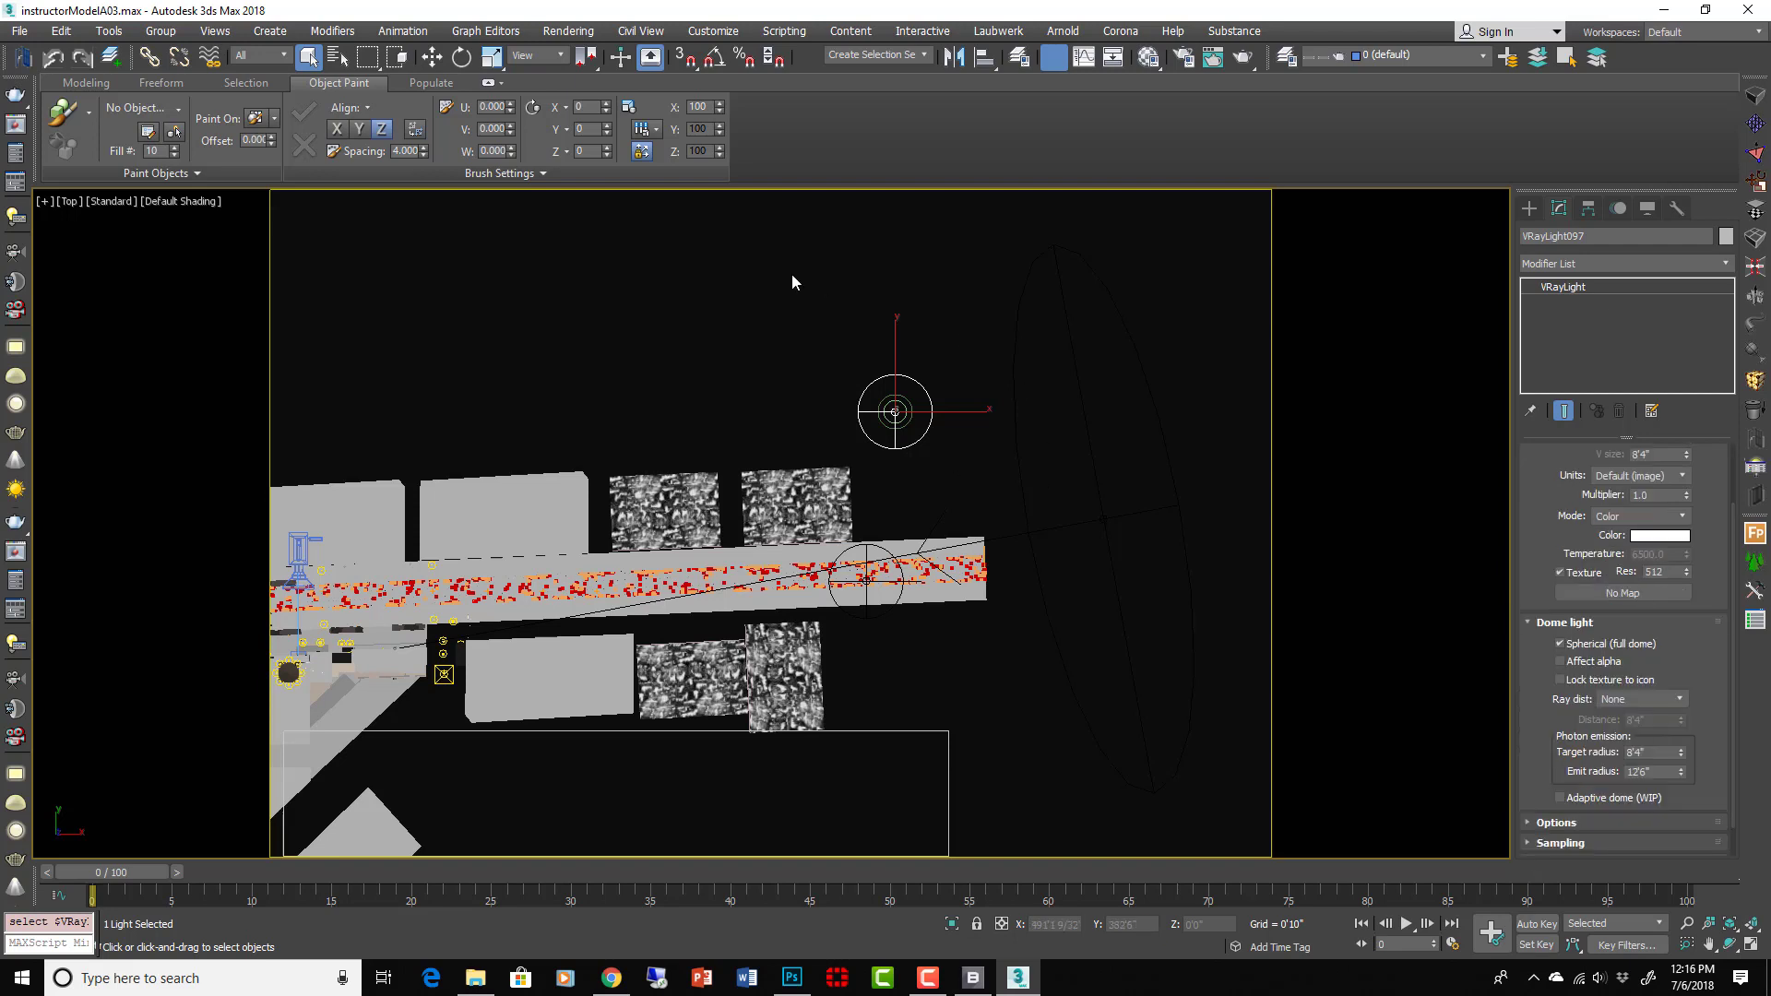
pyautogui.click(1561, 797)
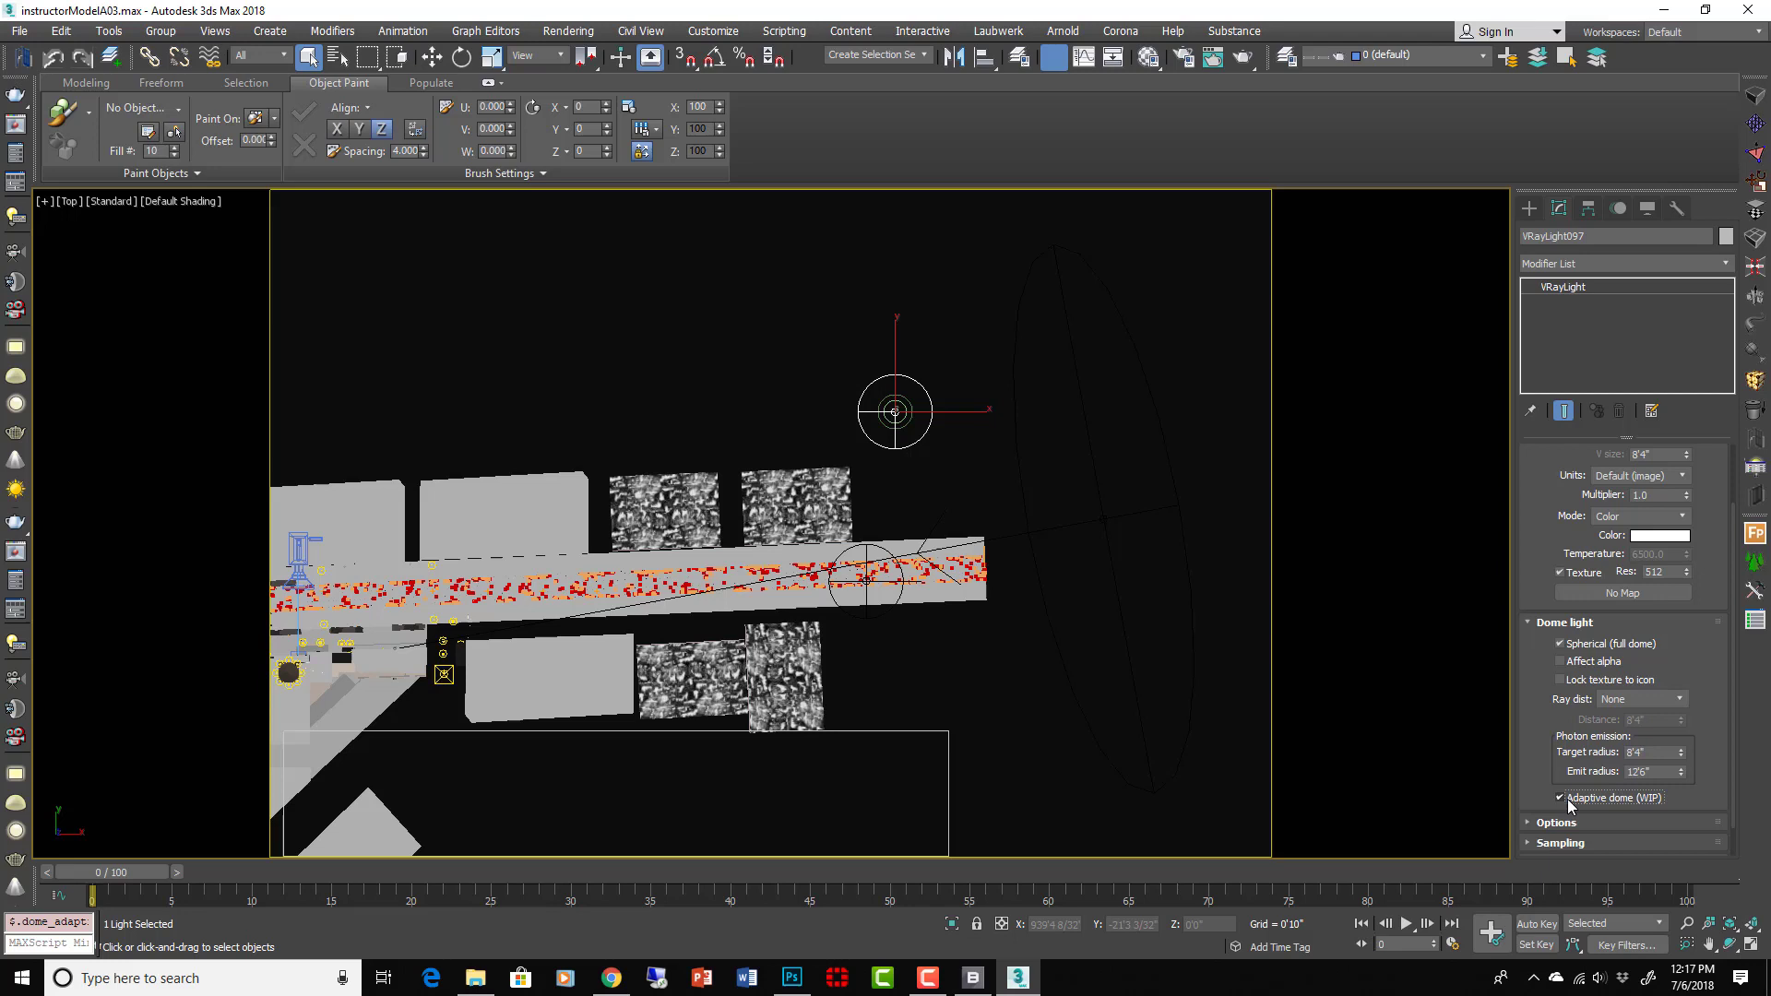
pyautogui.moveTo(1549, 730); pyautogui.dragTo(1553, 883)
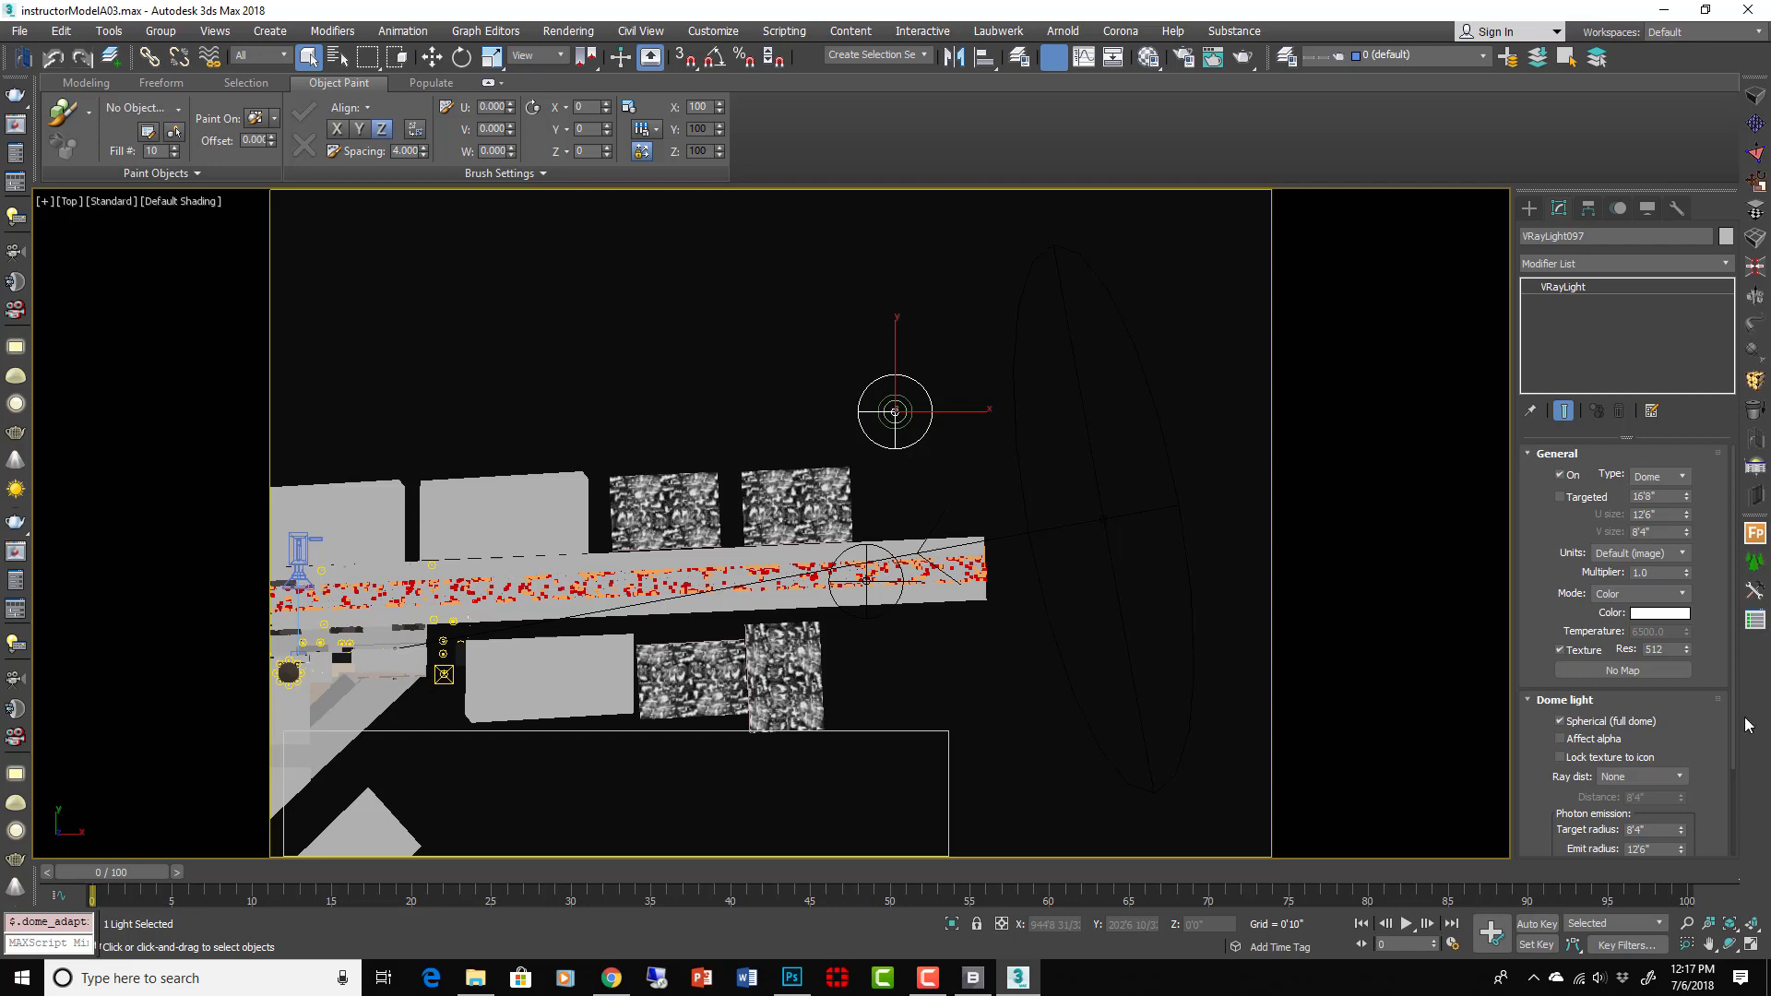
# Assign a VRayHDRI map to VRayLight097's dome texture slot without choosing an HDR file
pyautogui.click(1630, 672)
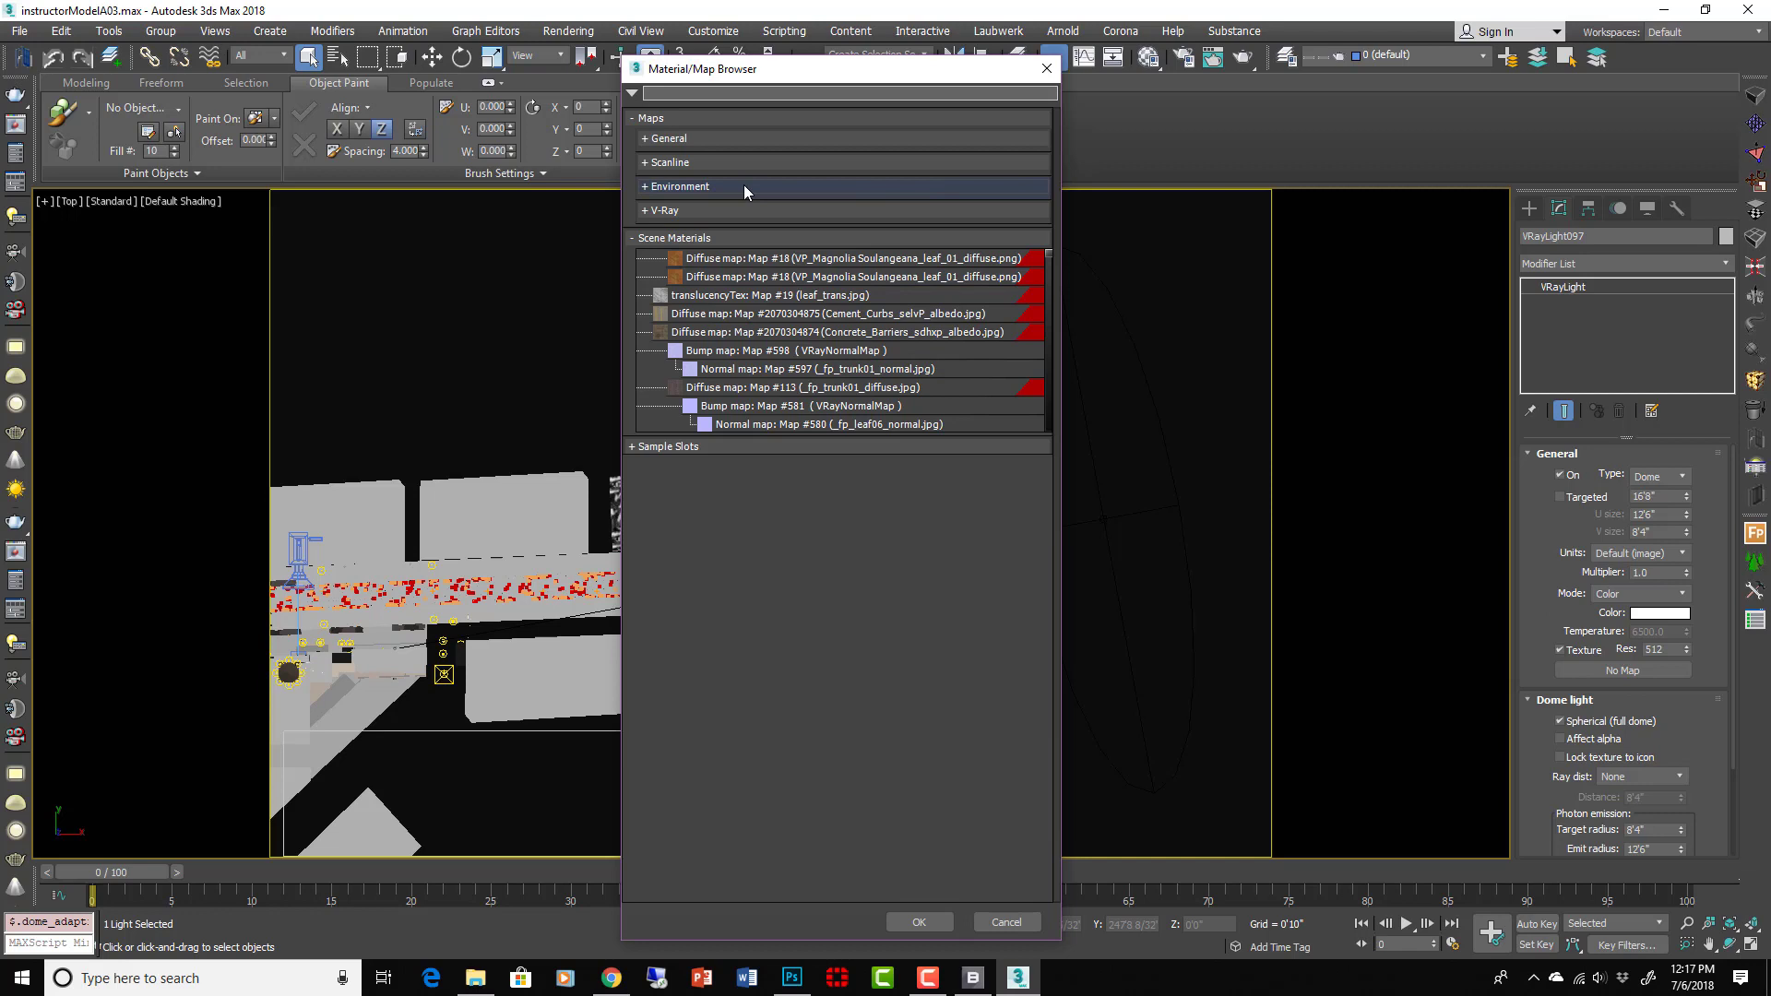
pyautogui.click(711, 208)
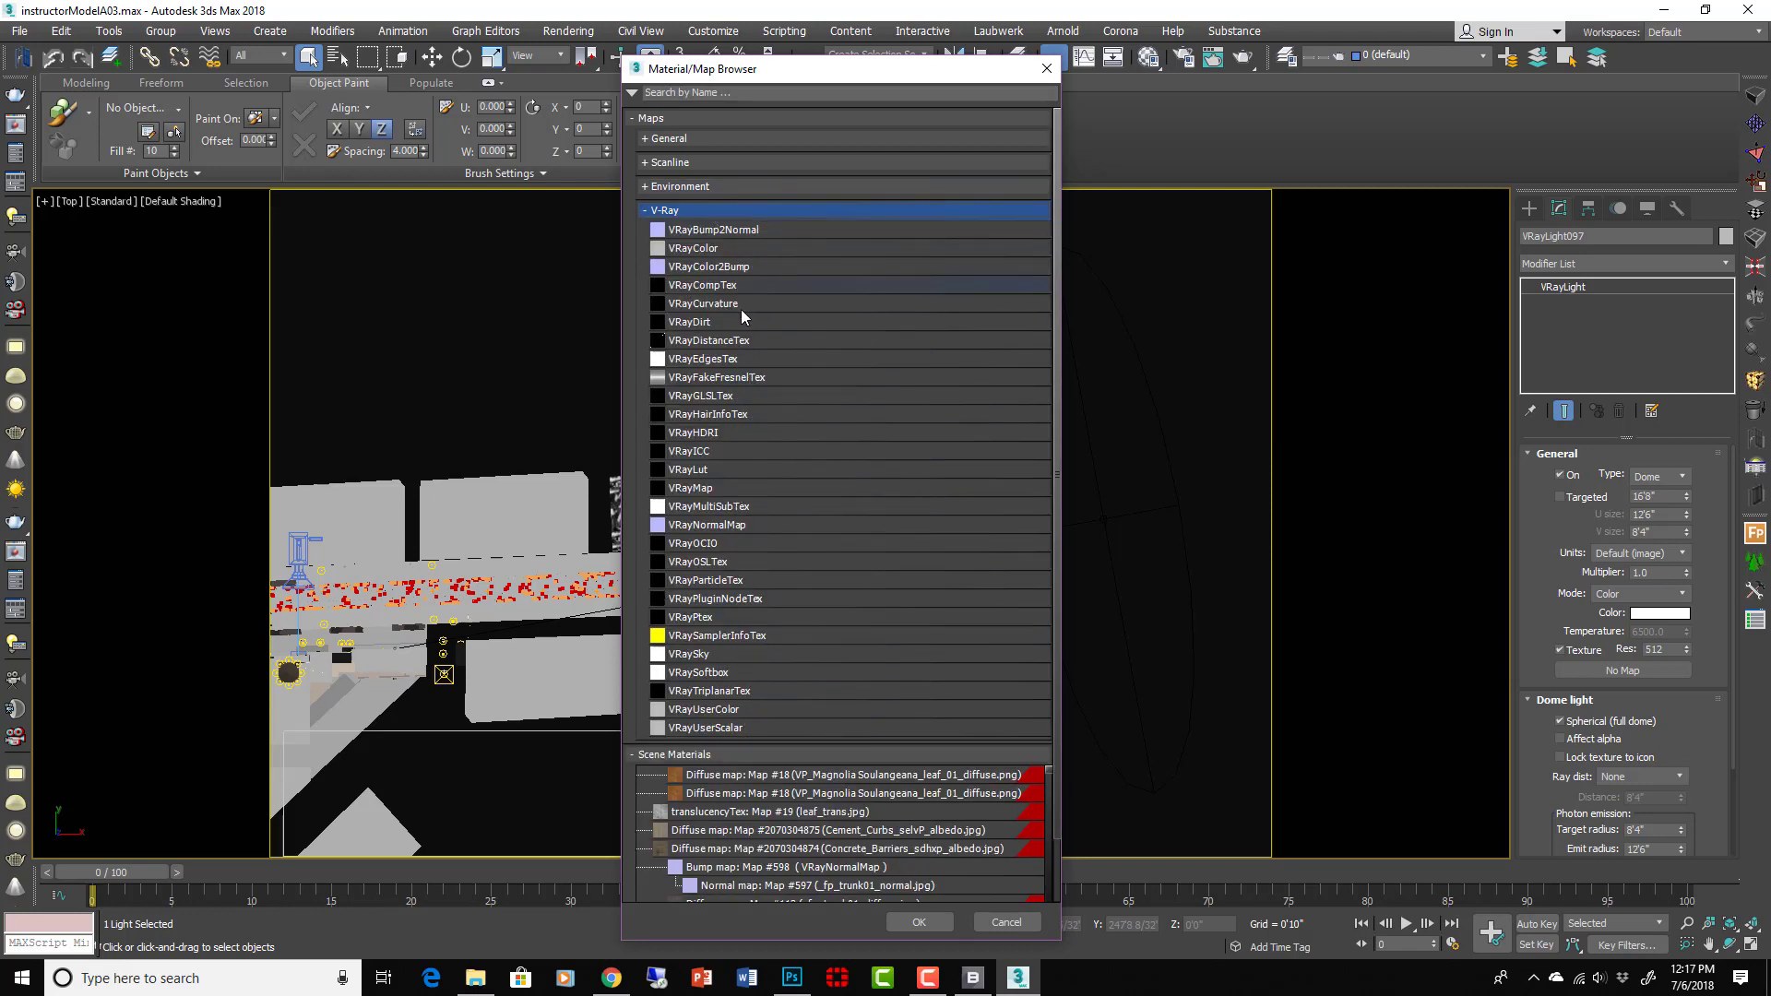
pyautogui.doubleClick(716, 433)
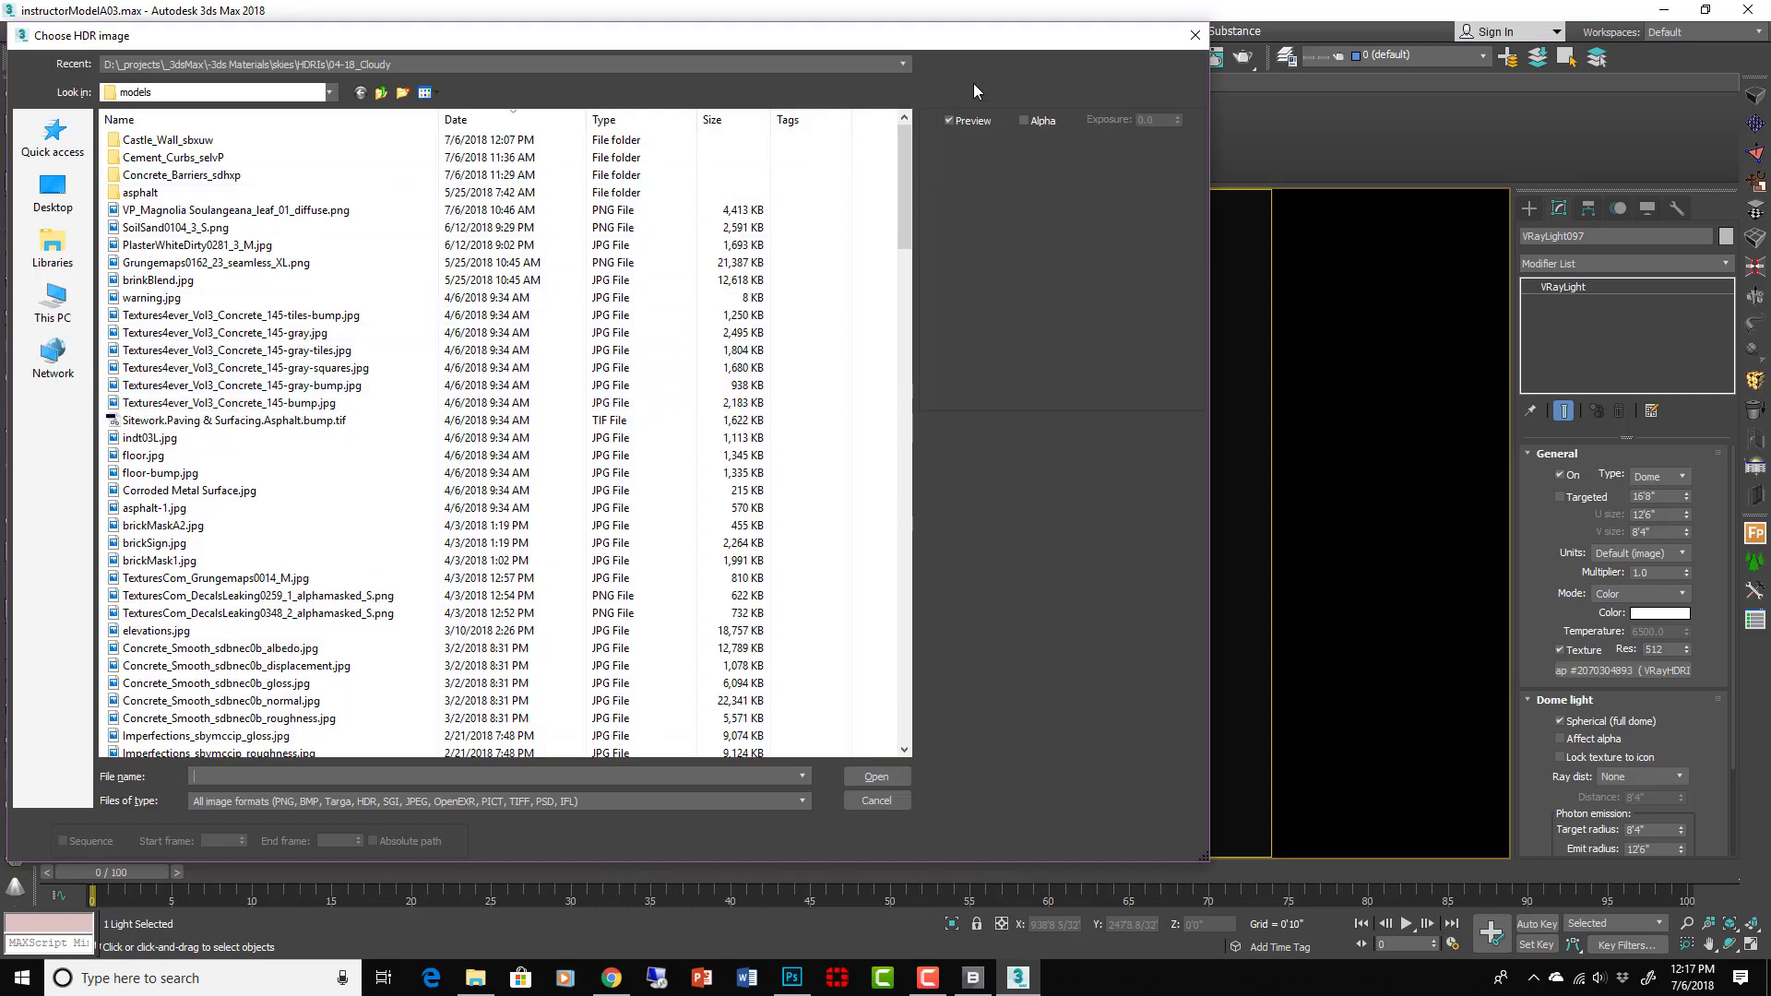
pyautogui.click(1196, 35)
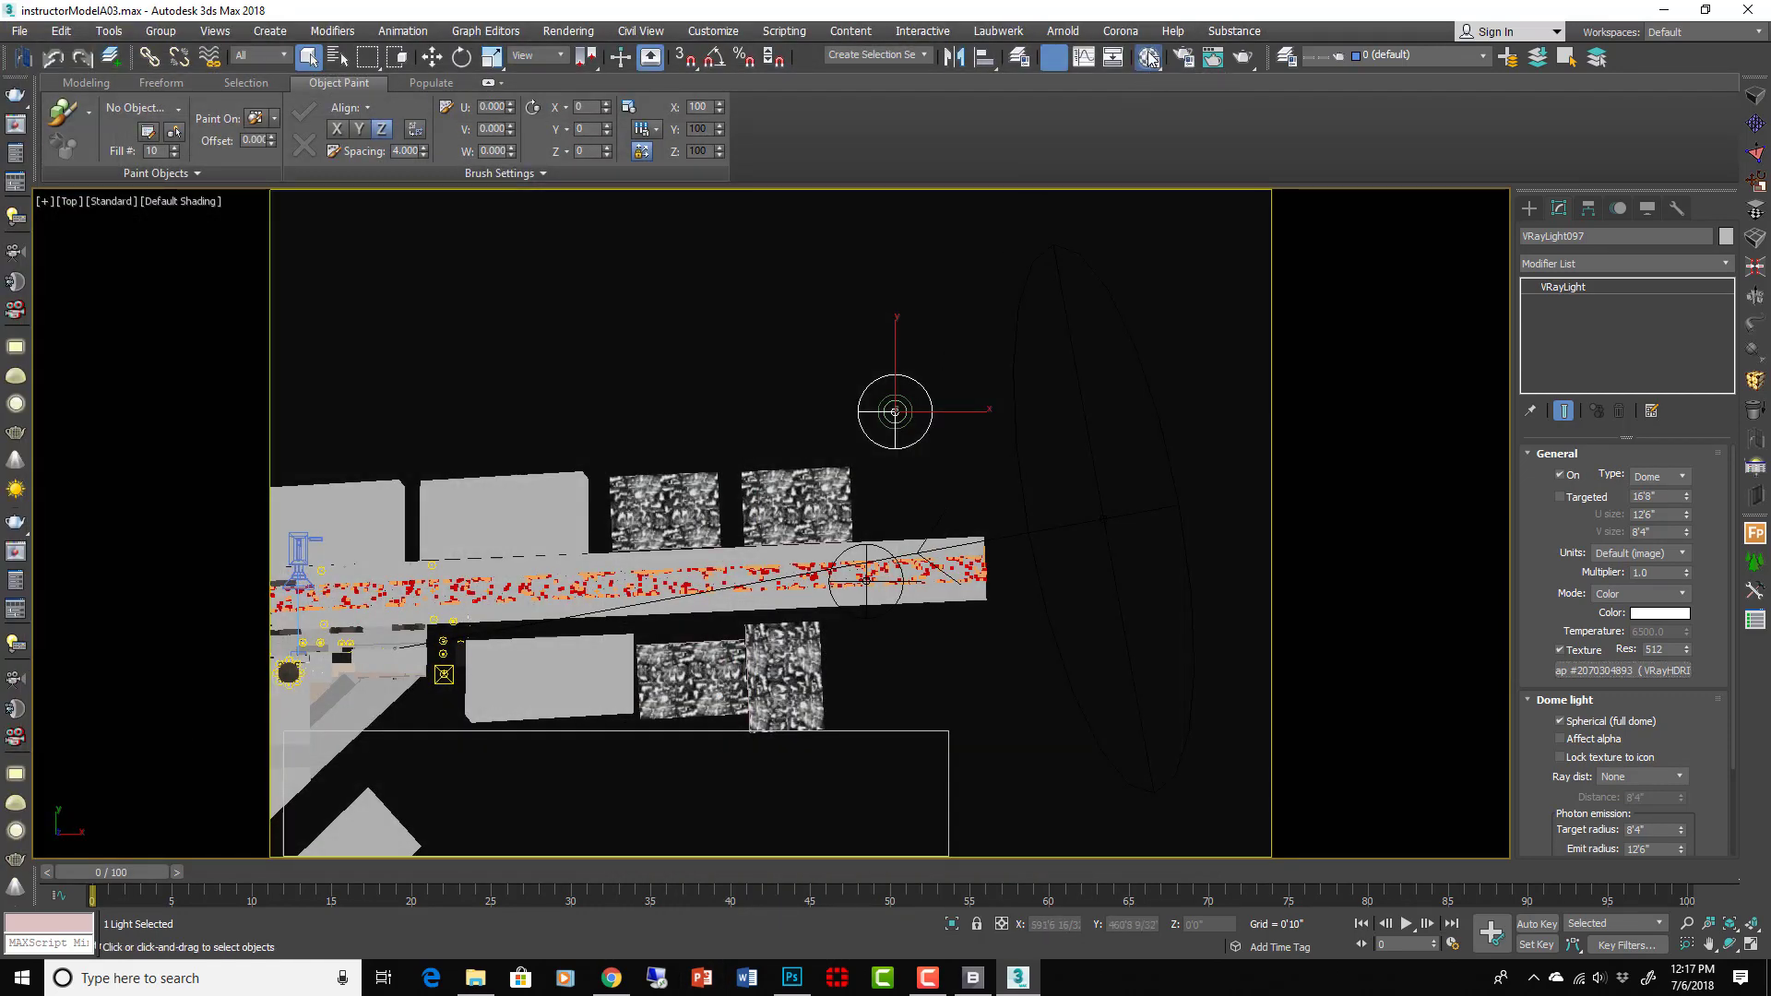
# Instance the dome's VRayHDRI map into a Material Editor slot, then switch to the web browser
pyautogui.press('m')
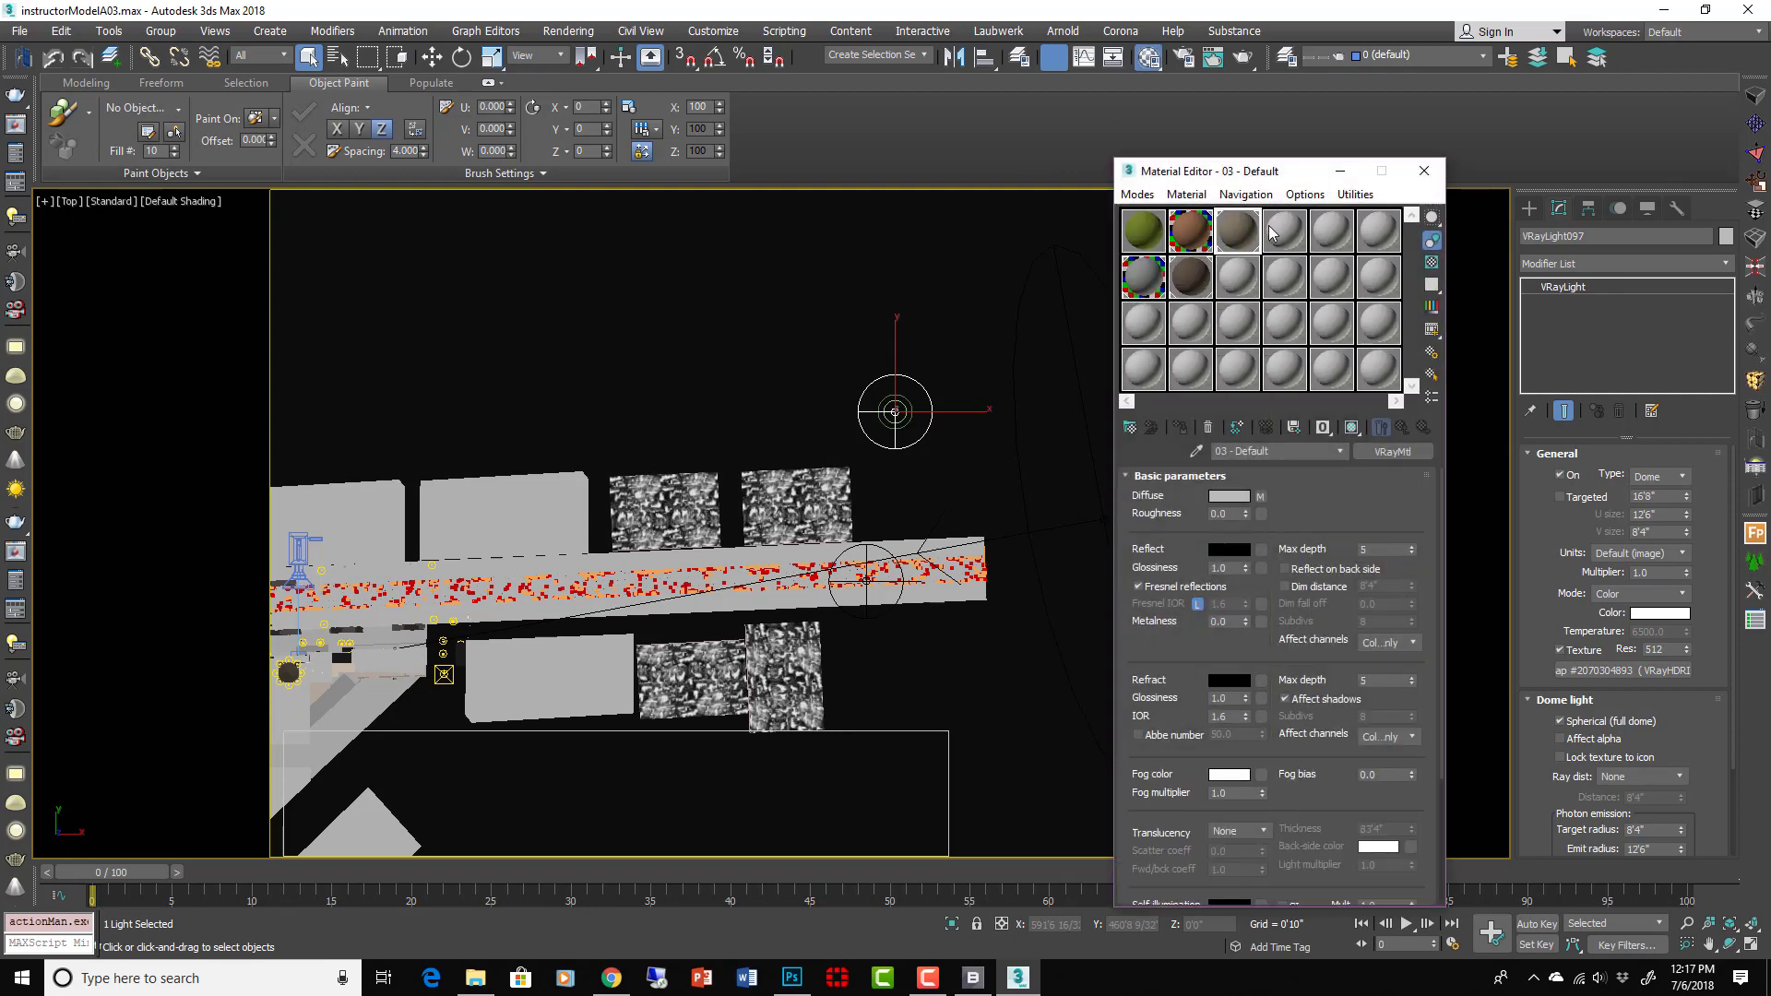
pyautogui.moveTo(1624, 671); pyautogui.dragTo(1155, 332)
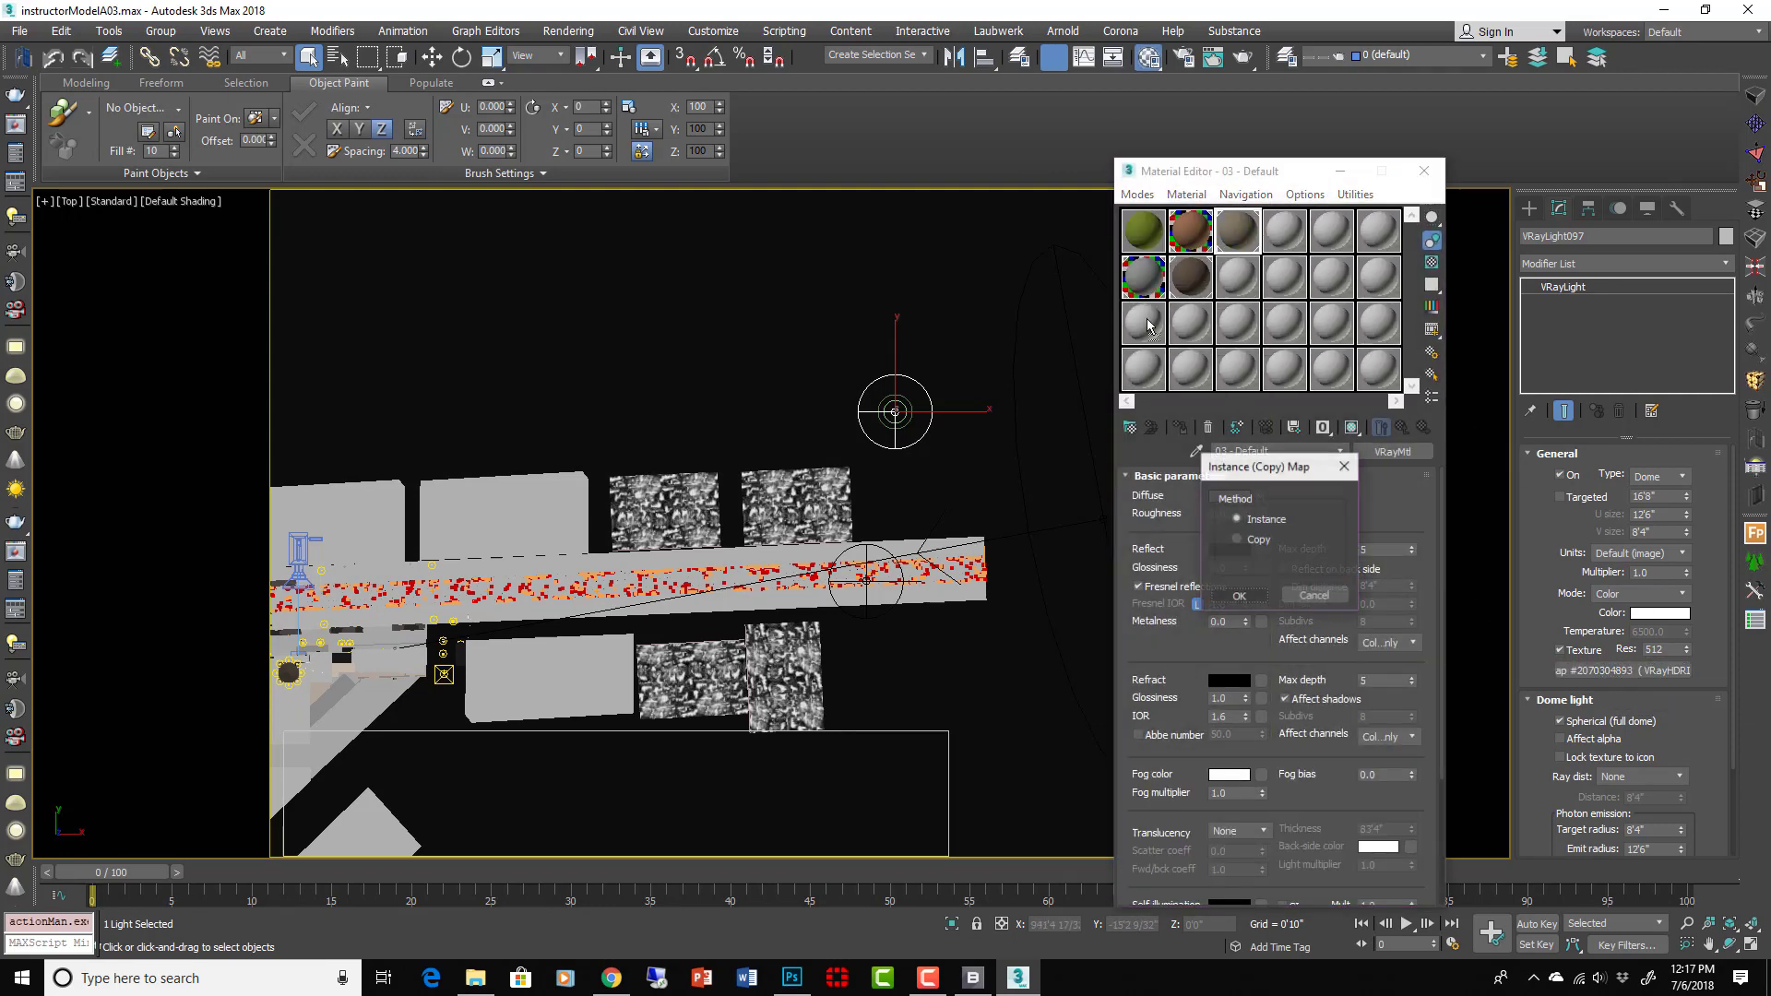
pyautogui.click(1244, 595)
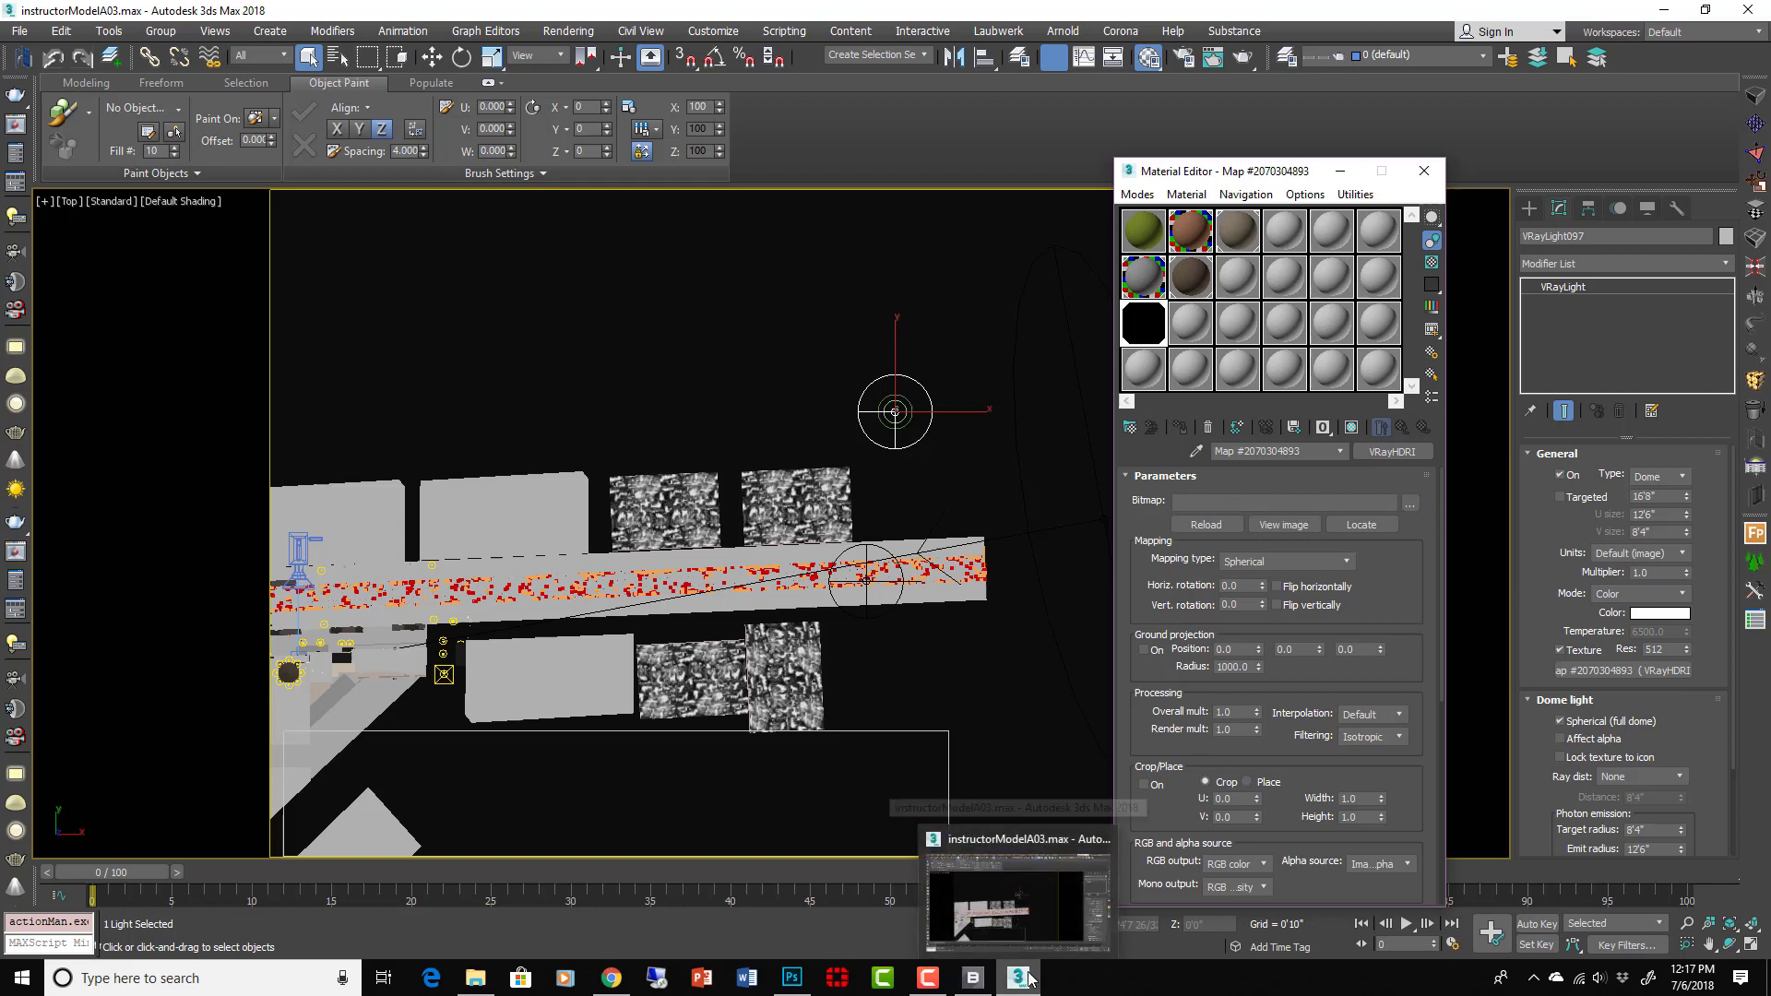
pyautogui.moveTo(610, 985)
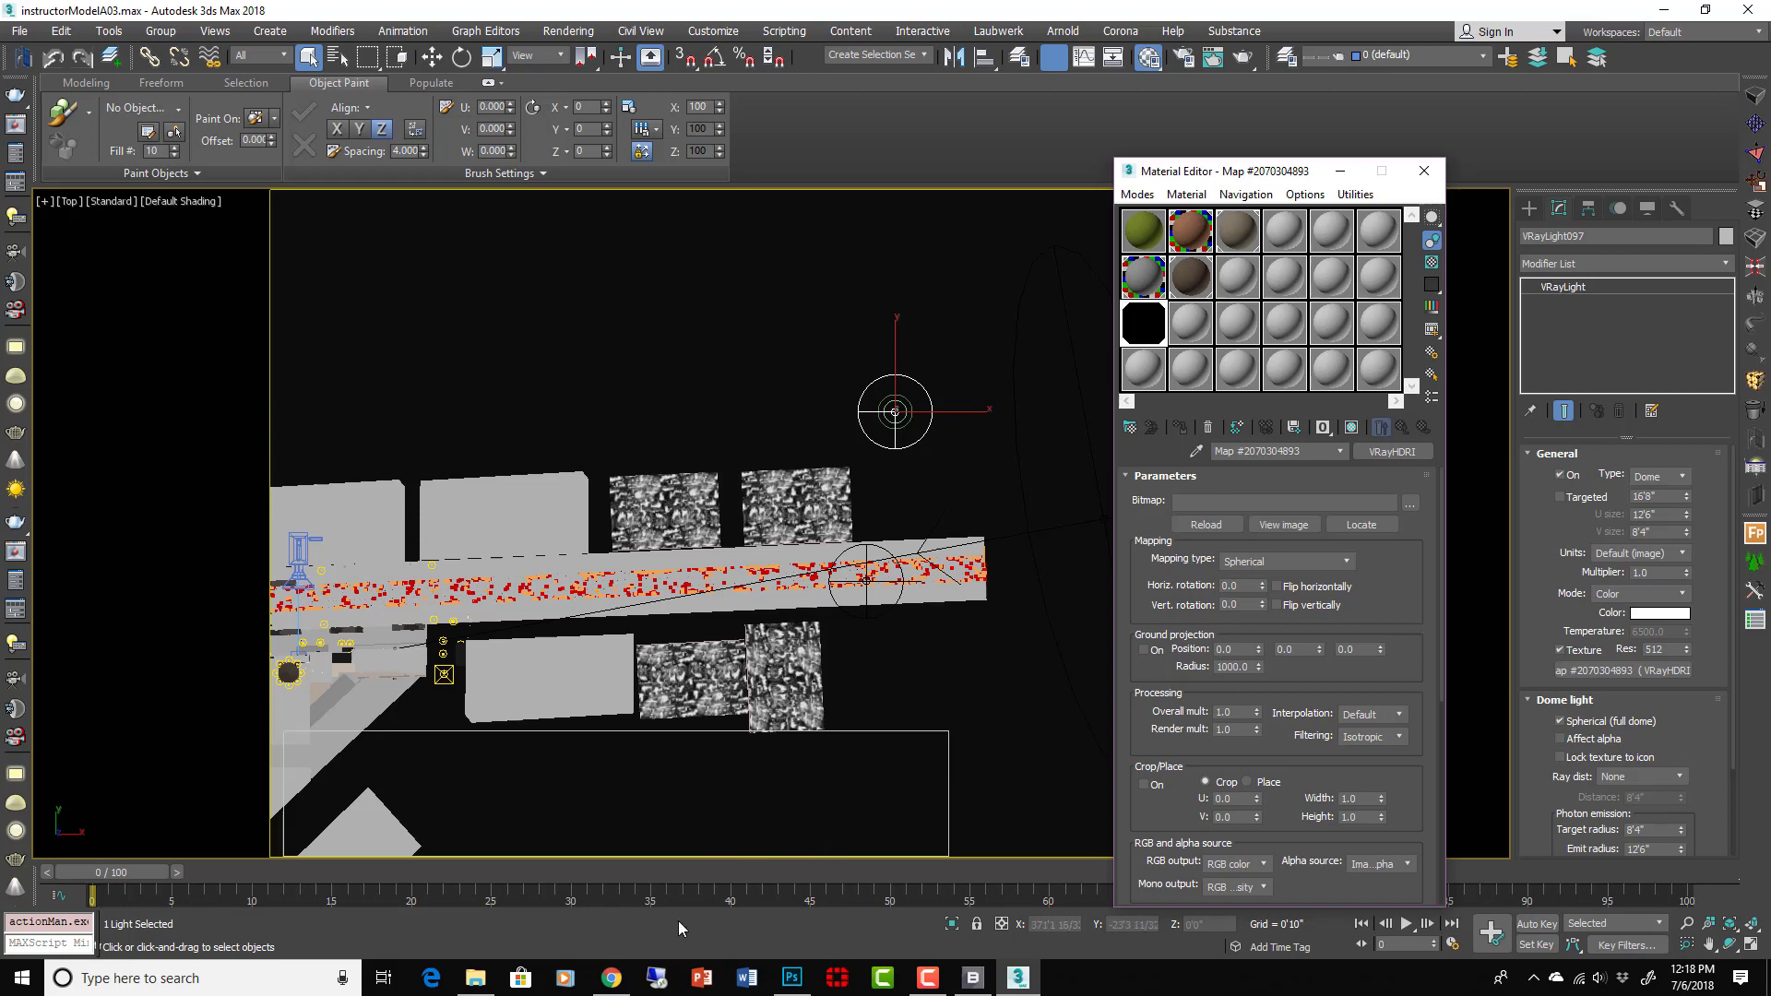
pyautogui.click(612, 978)
# Browse the evening HDR panoramas on the NoEmotion HDRs site
pyautogui.click(701, 886)
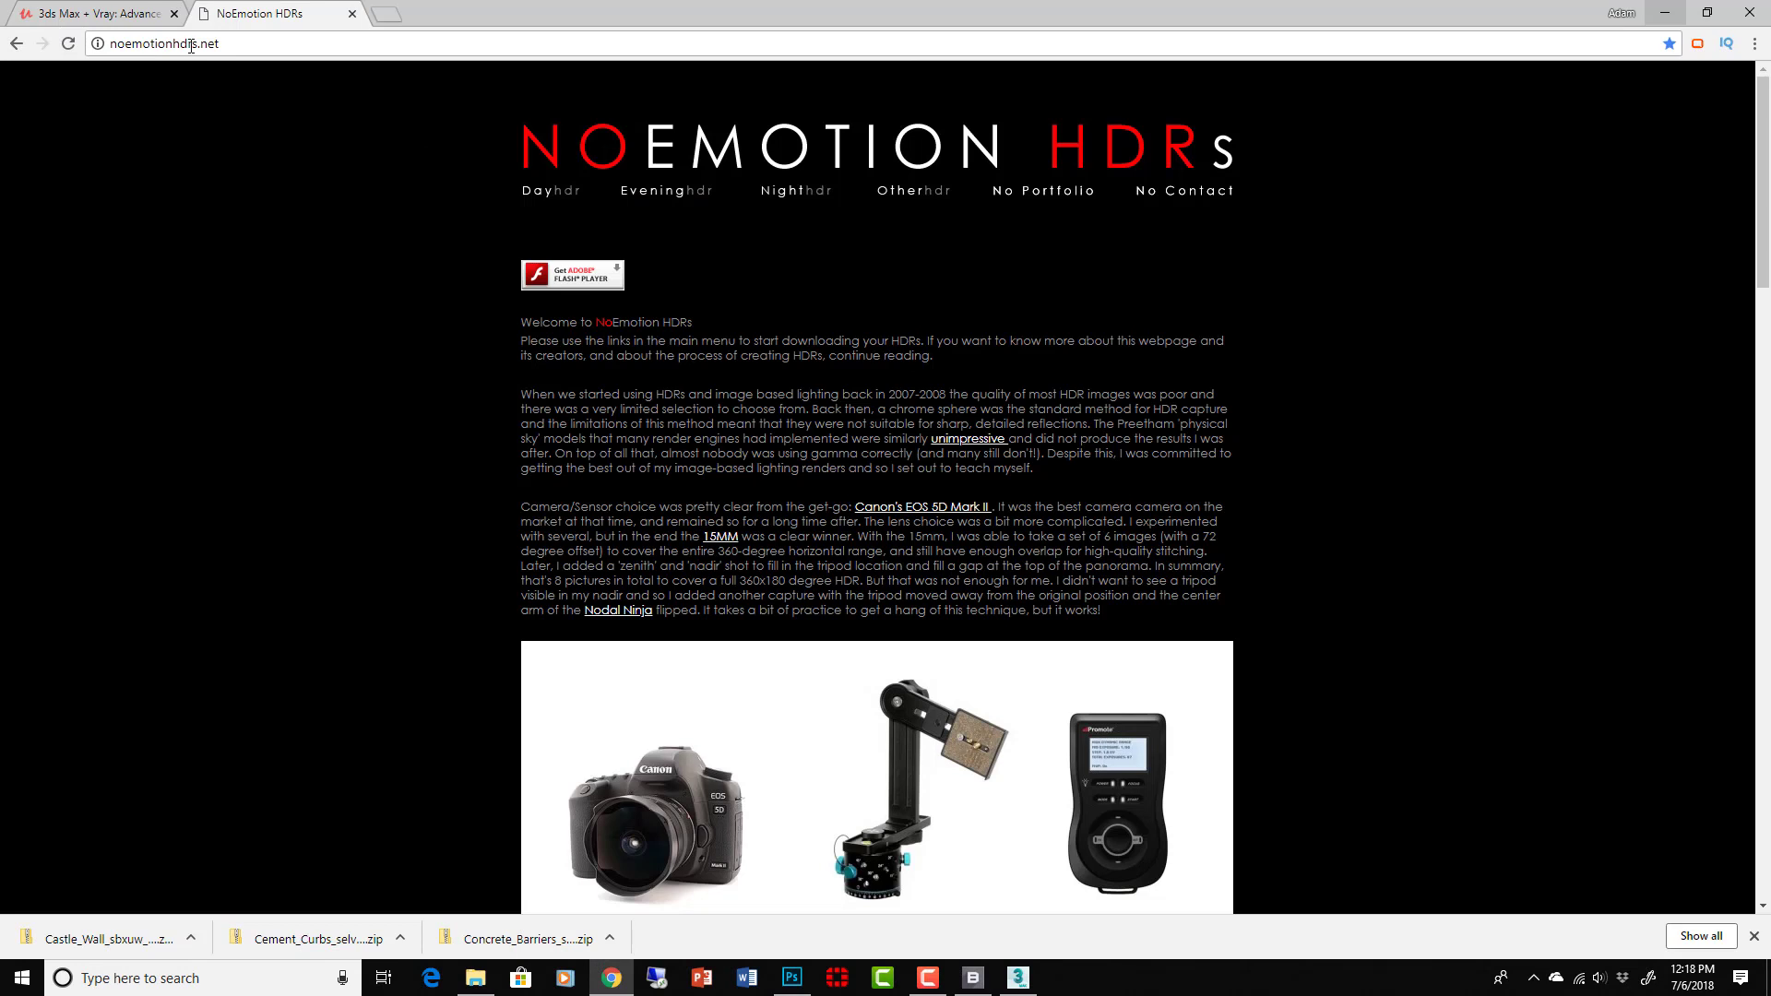
pyautogui.click(676, 191)
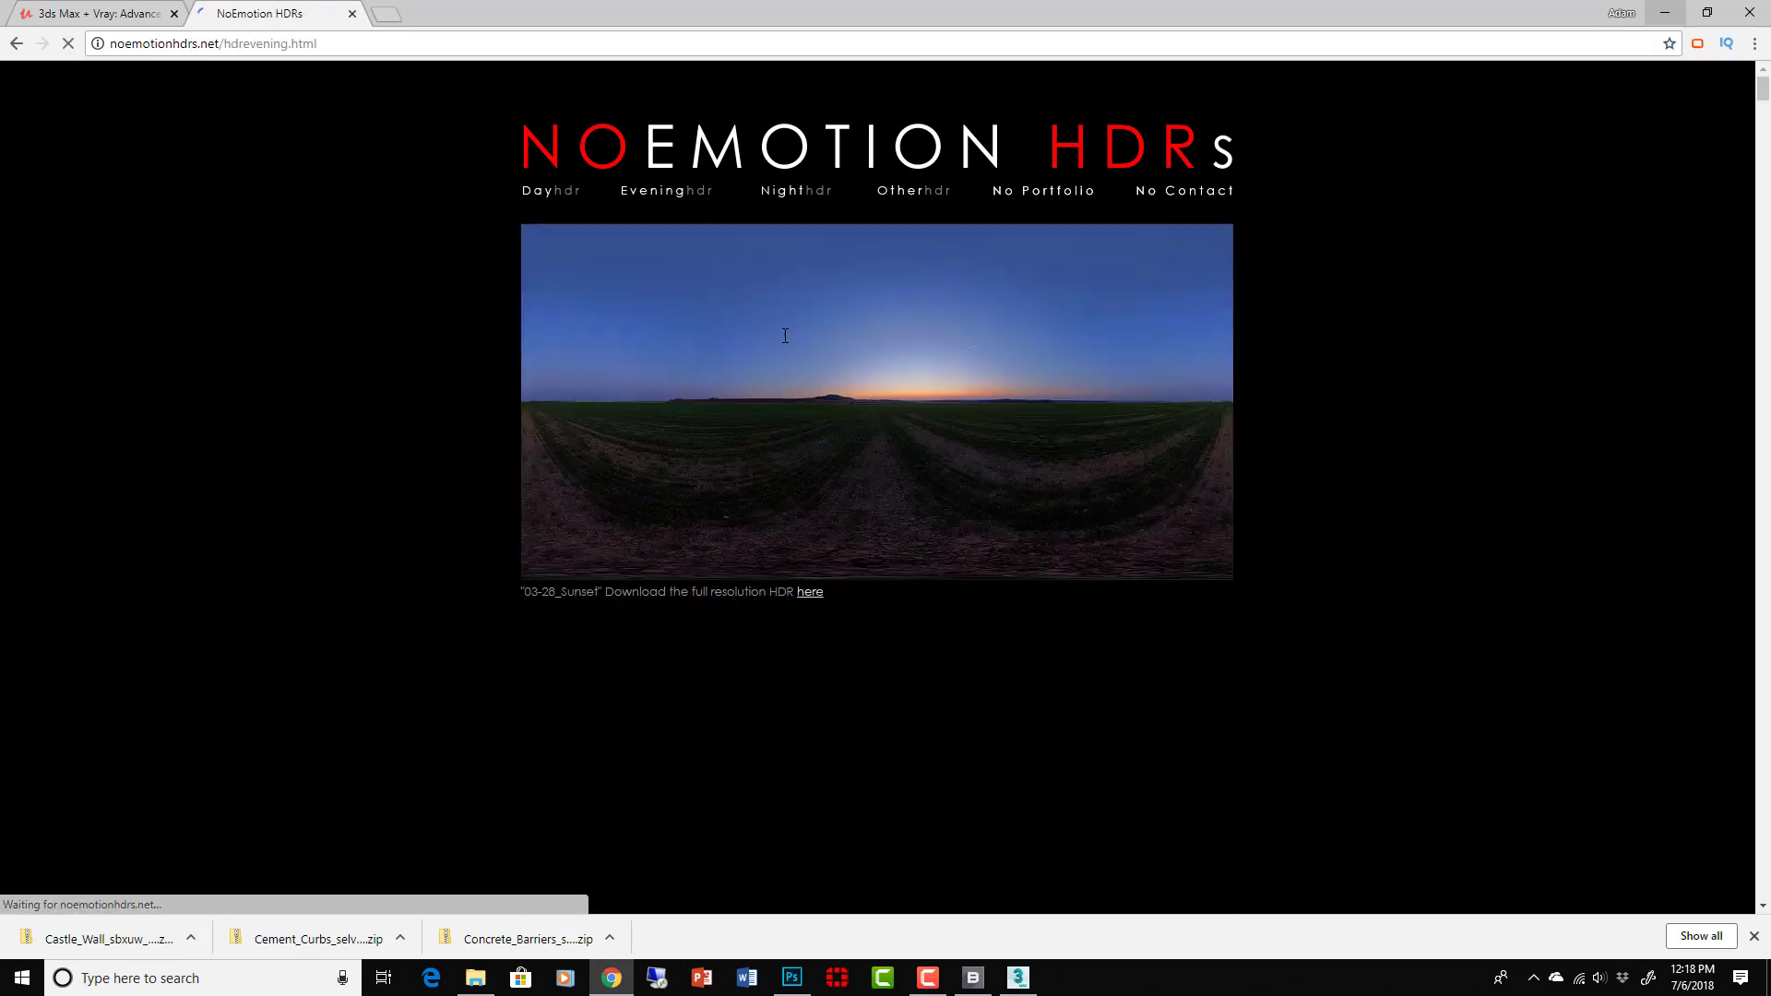
pyautogui.scroll(-9, 780, 513)
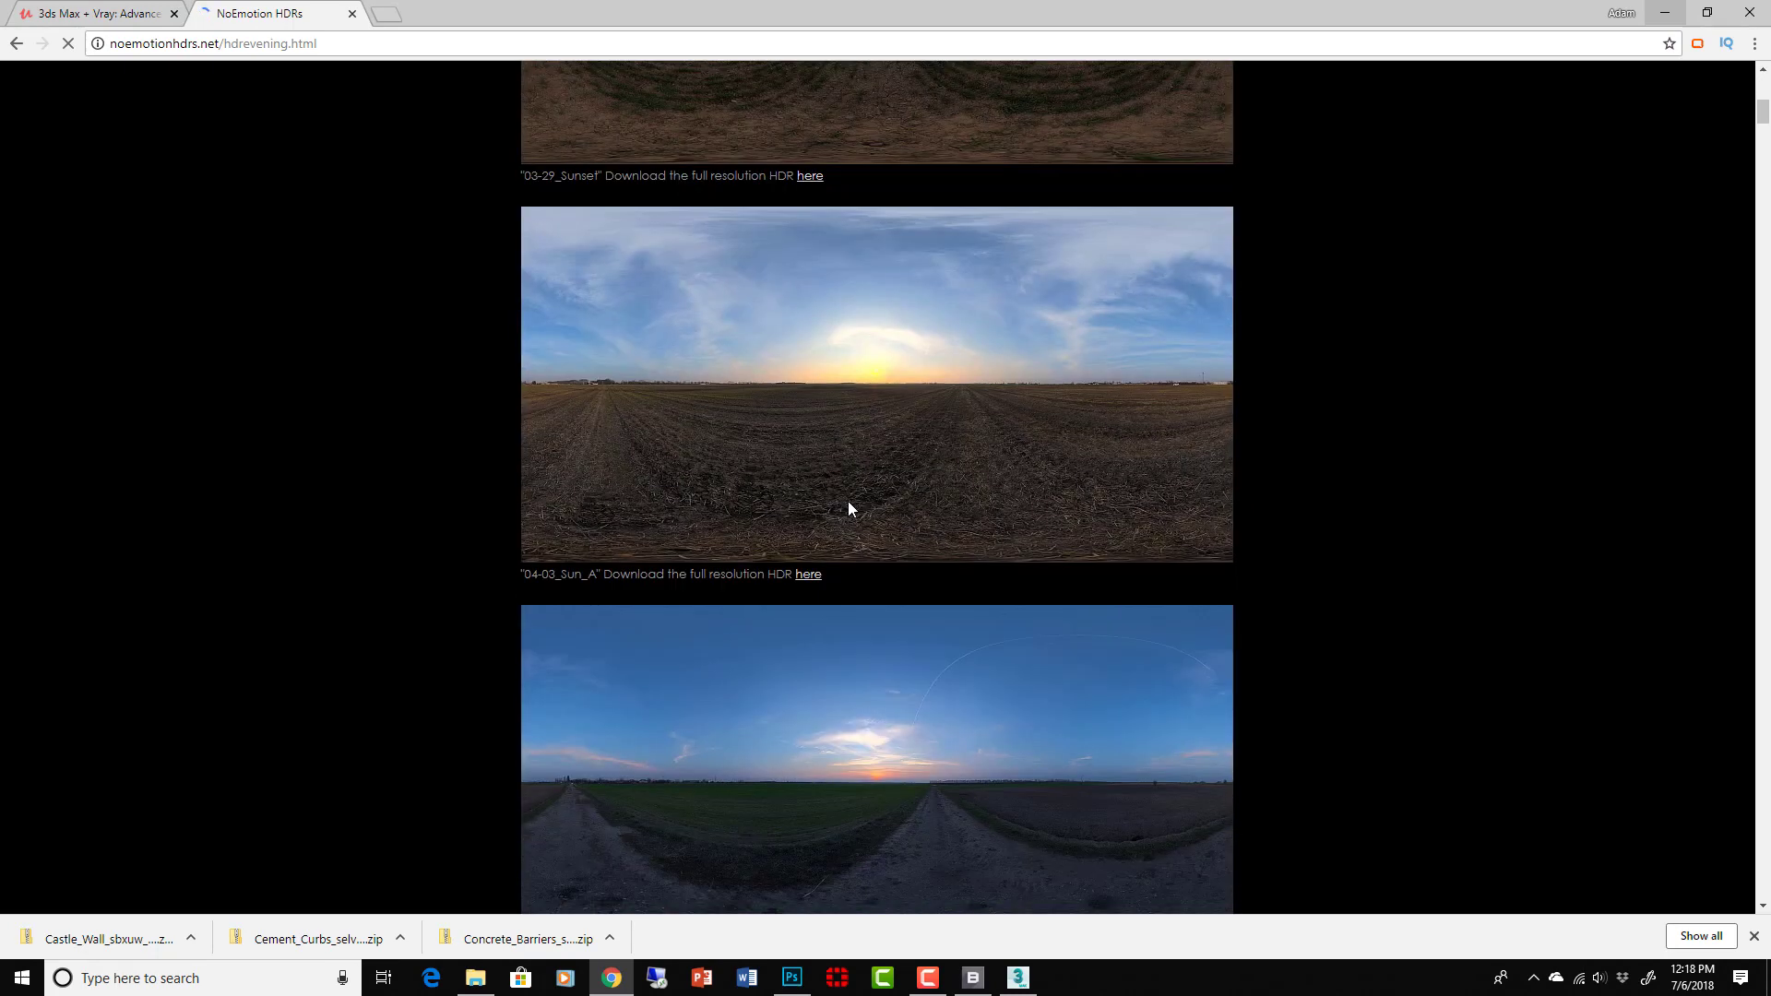
pyautogui.scroll(-4, 863, 495)
pyautogui.scroll(4, 738, 351)
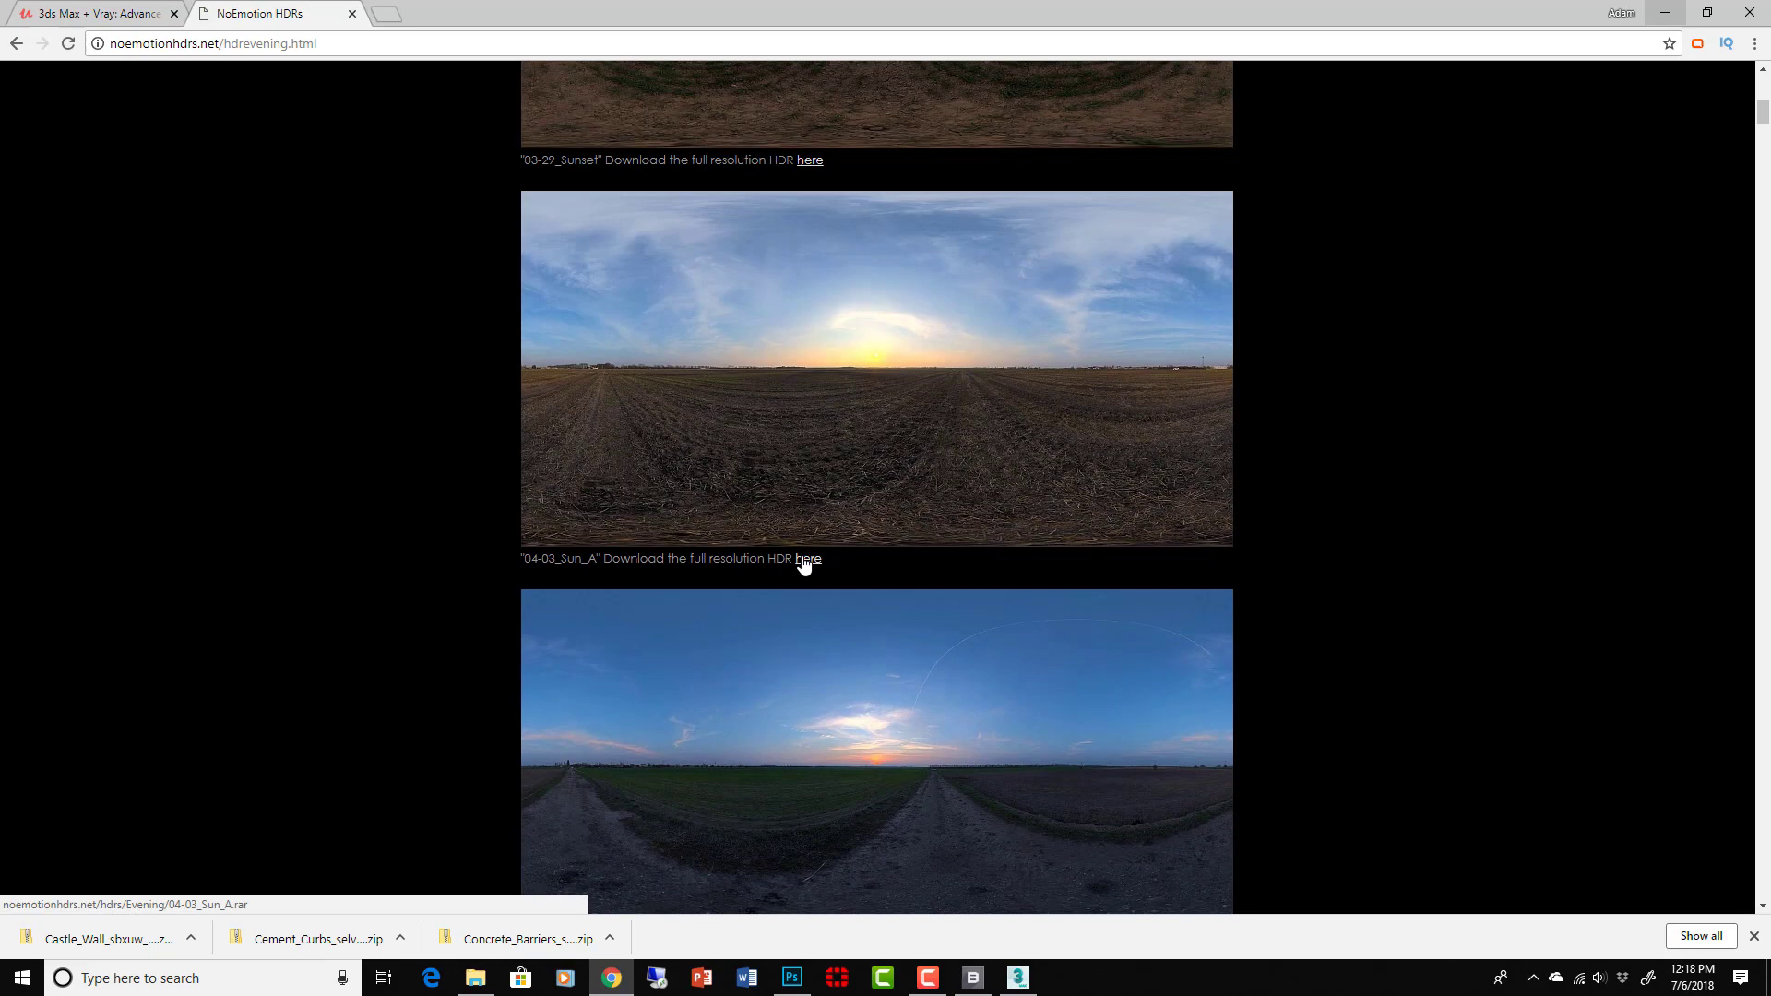
pyautogui.scroll(-4, 1052, 551)
pyautogui.scroll(-12, 1051, 551)
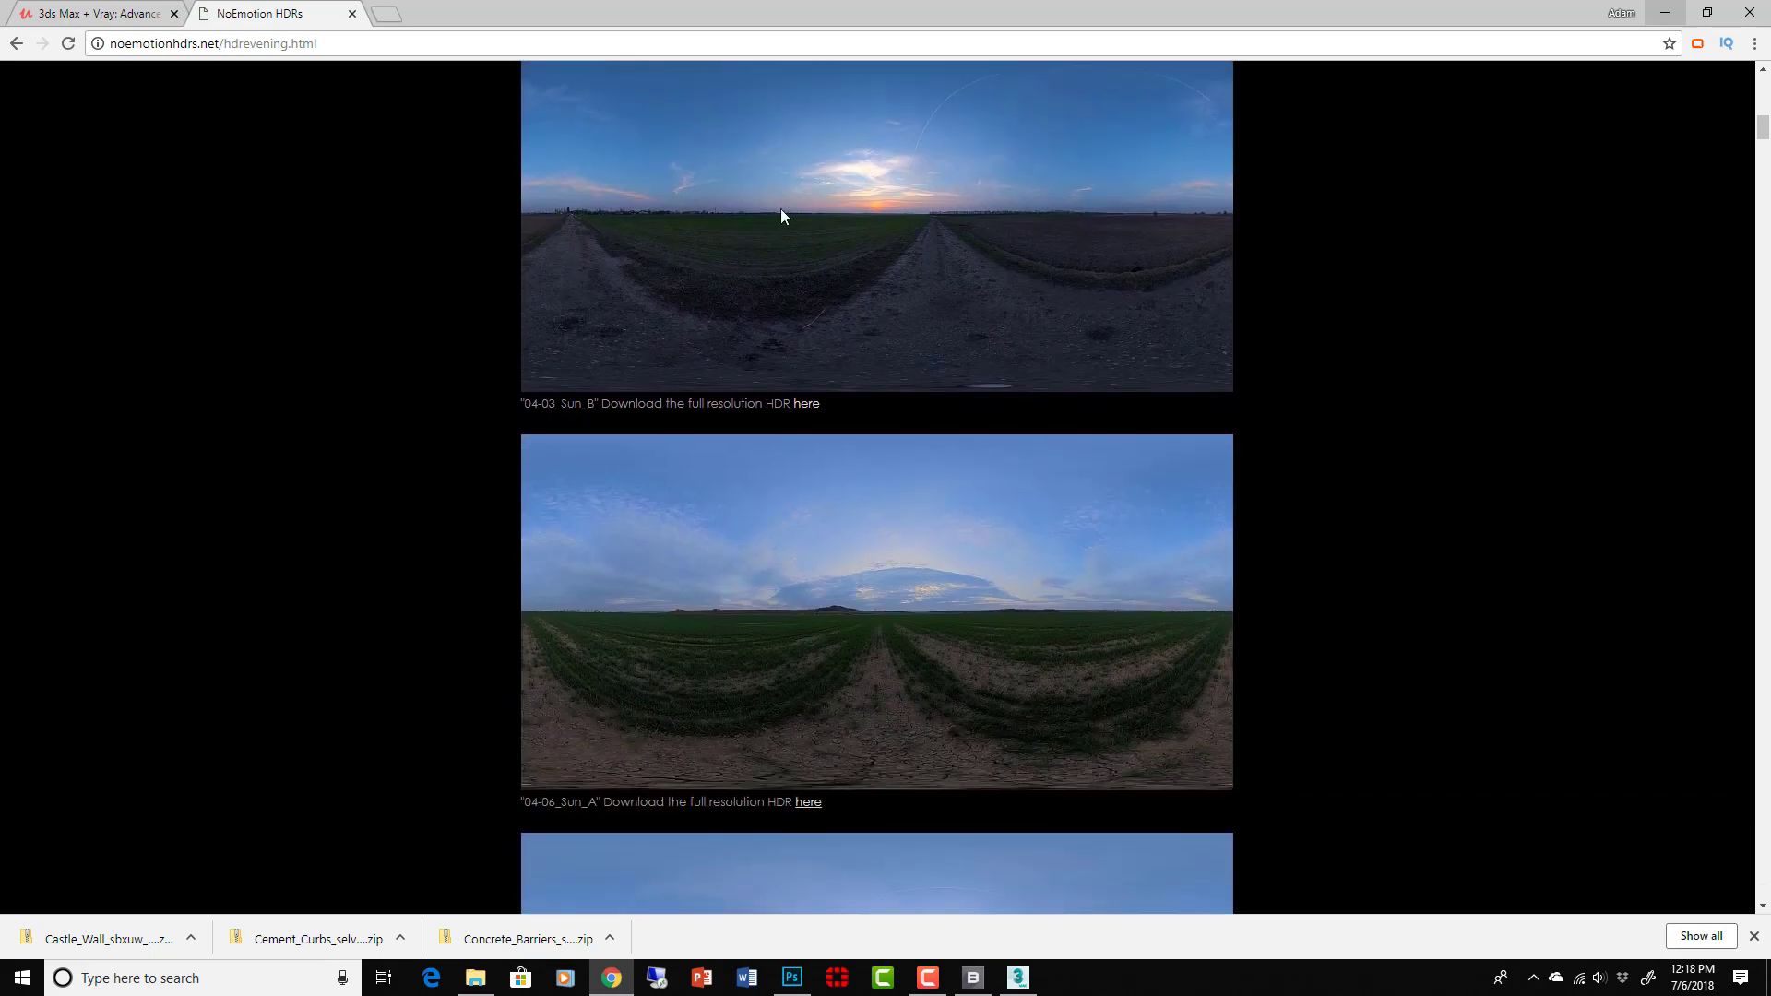
pyautogui.scroll(-20, 906, 622)
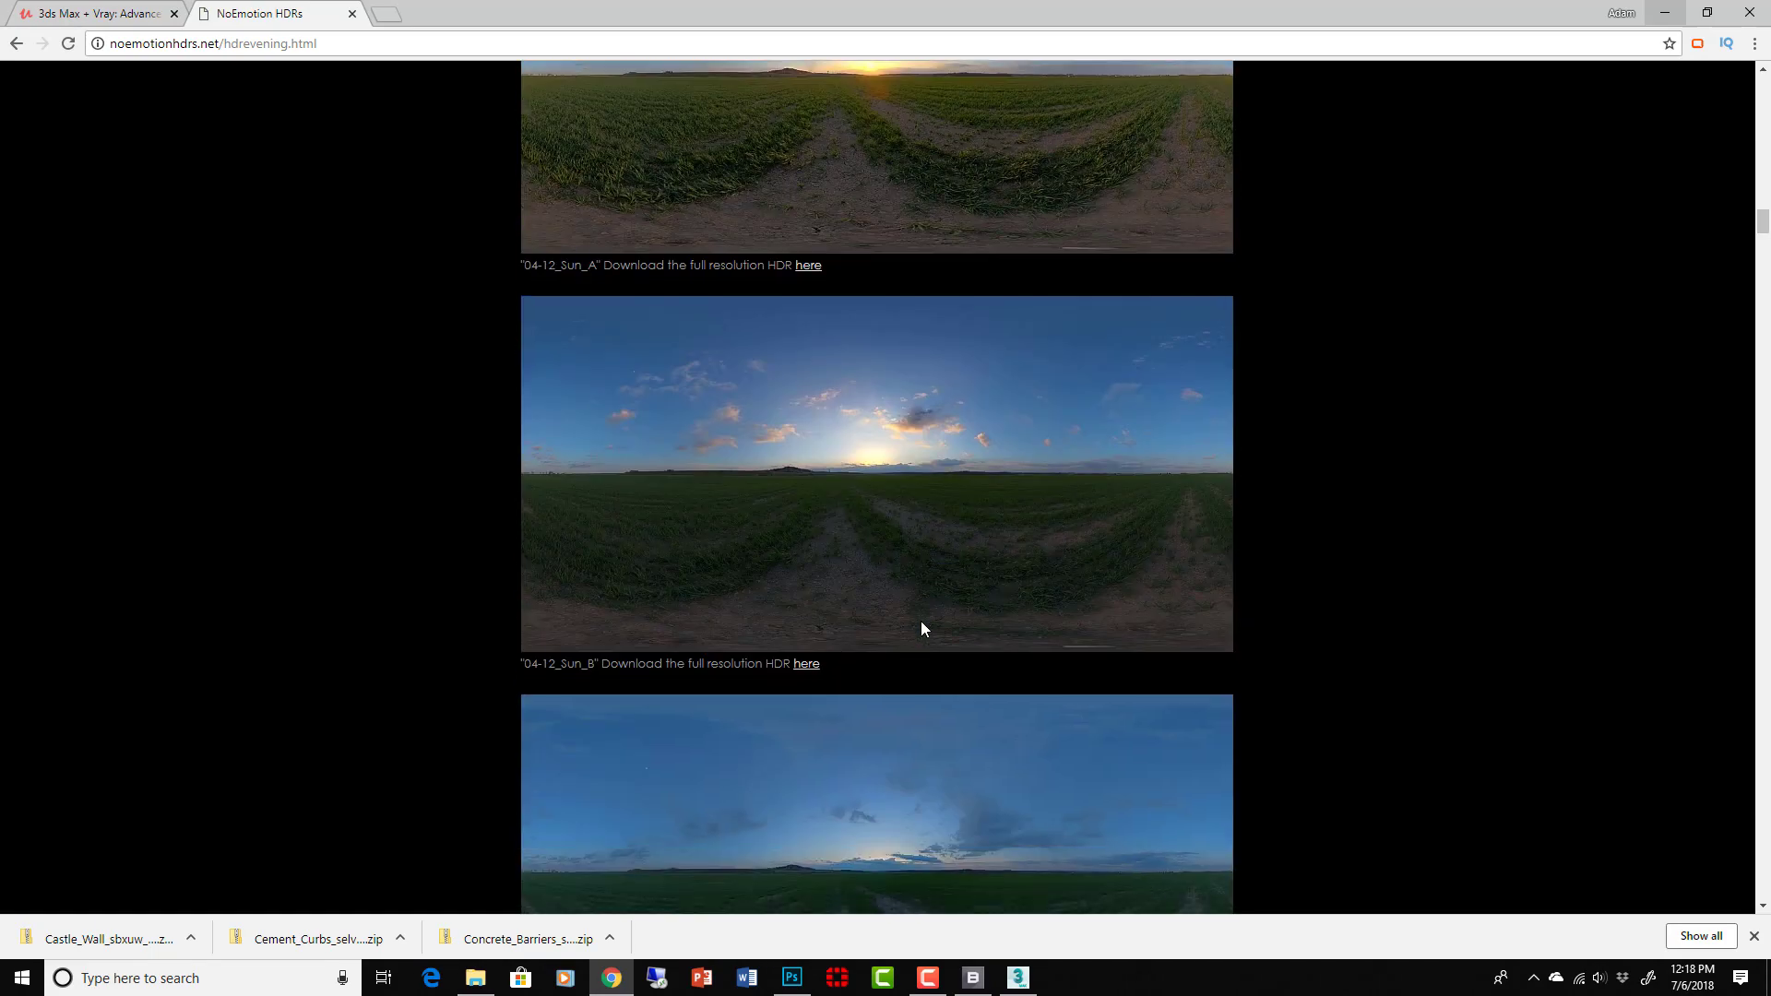
pyautogui.scroll(-19, 921, 622)
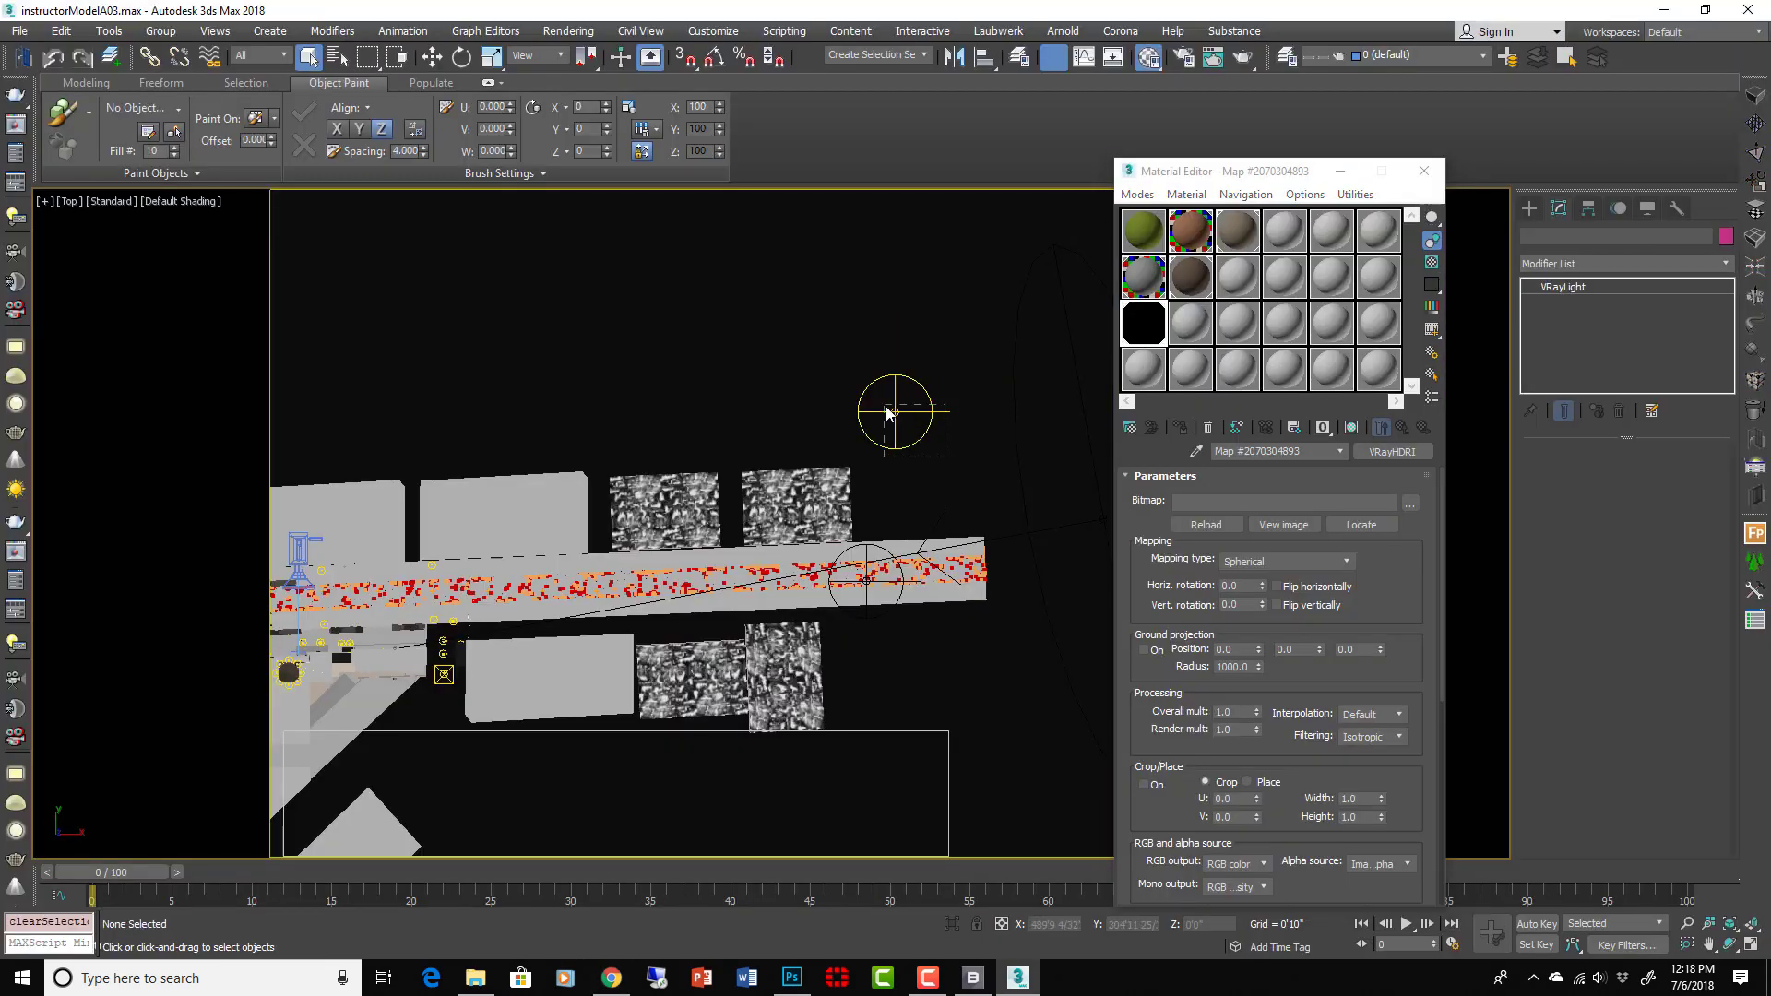
# Delete the extra dome light VRayLight097 and show the Top view as wireframe
pyautogui.click(890, 413)
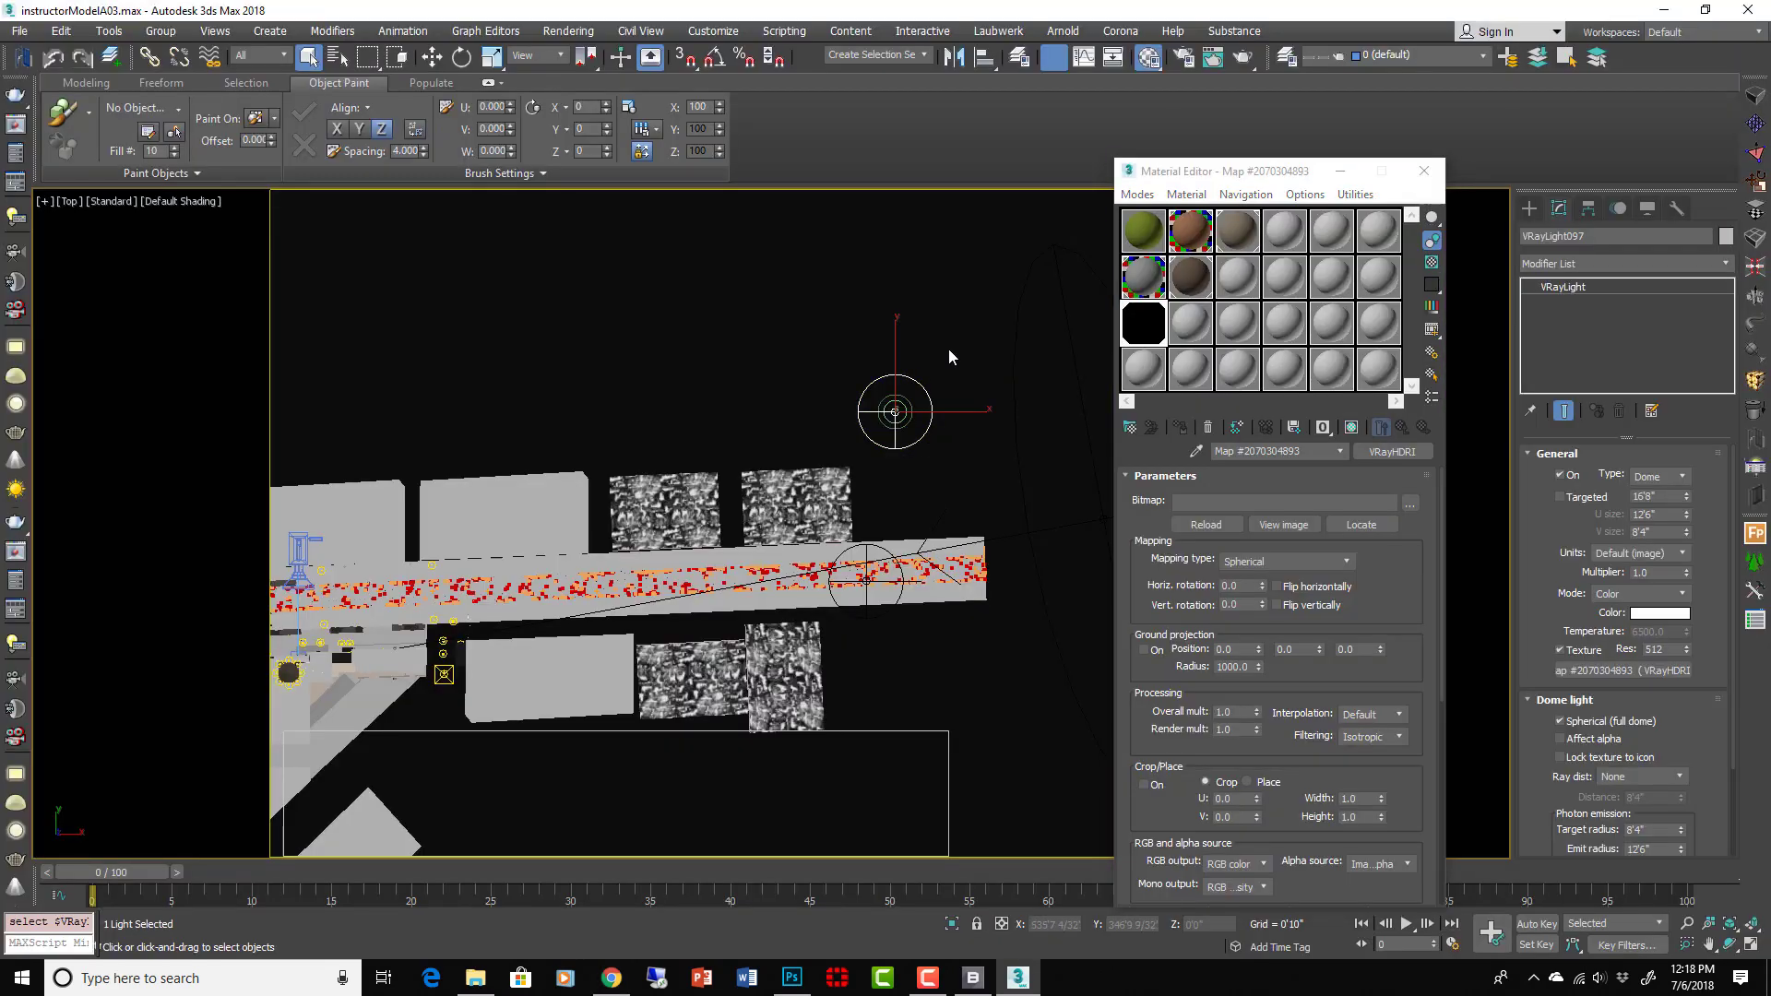
pyautogui.press('Delete')
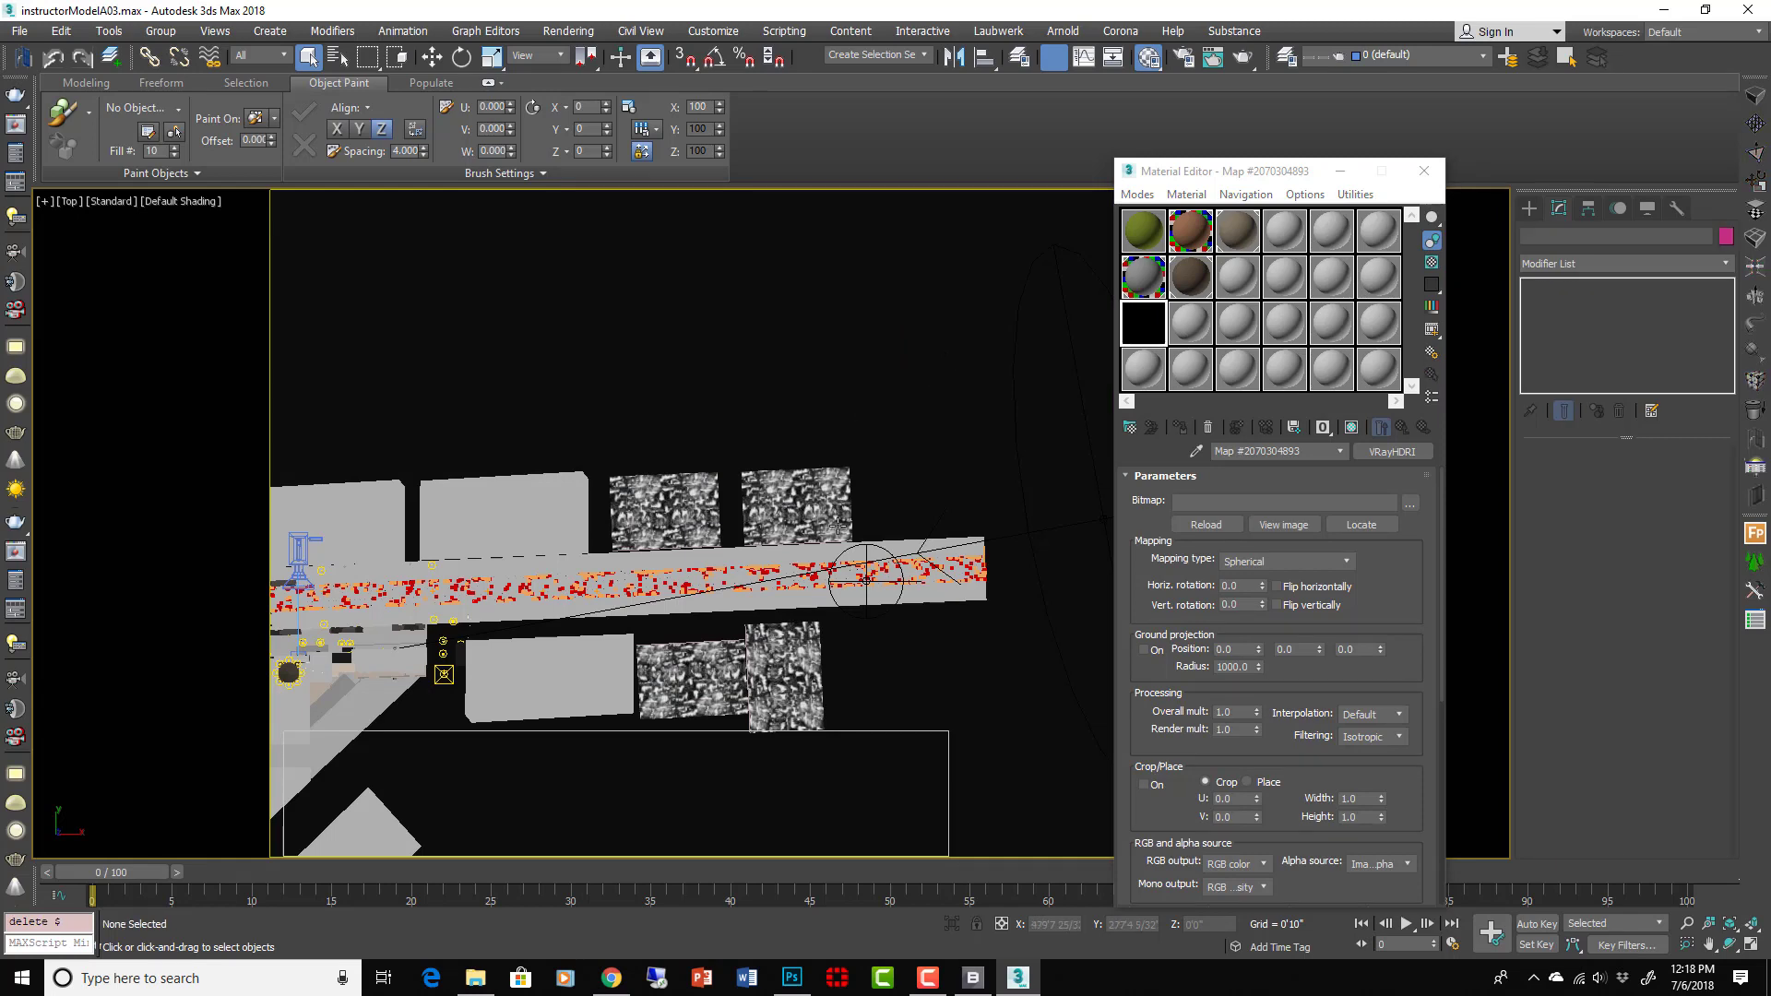
pyautogui.scroll(5, 863, 613)
pyautogui.click(914, 476)
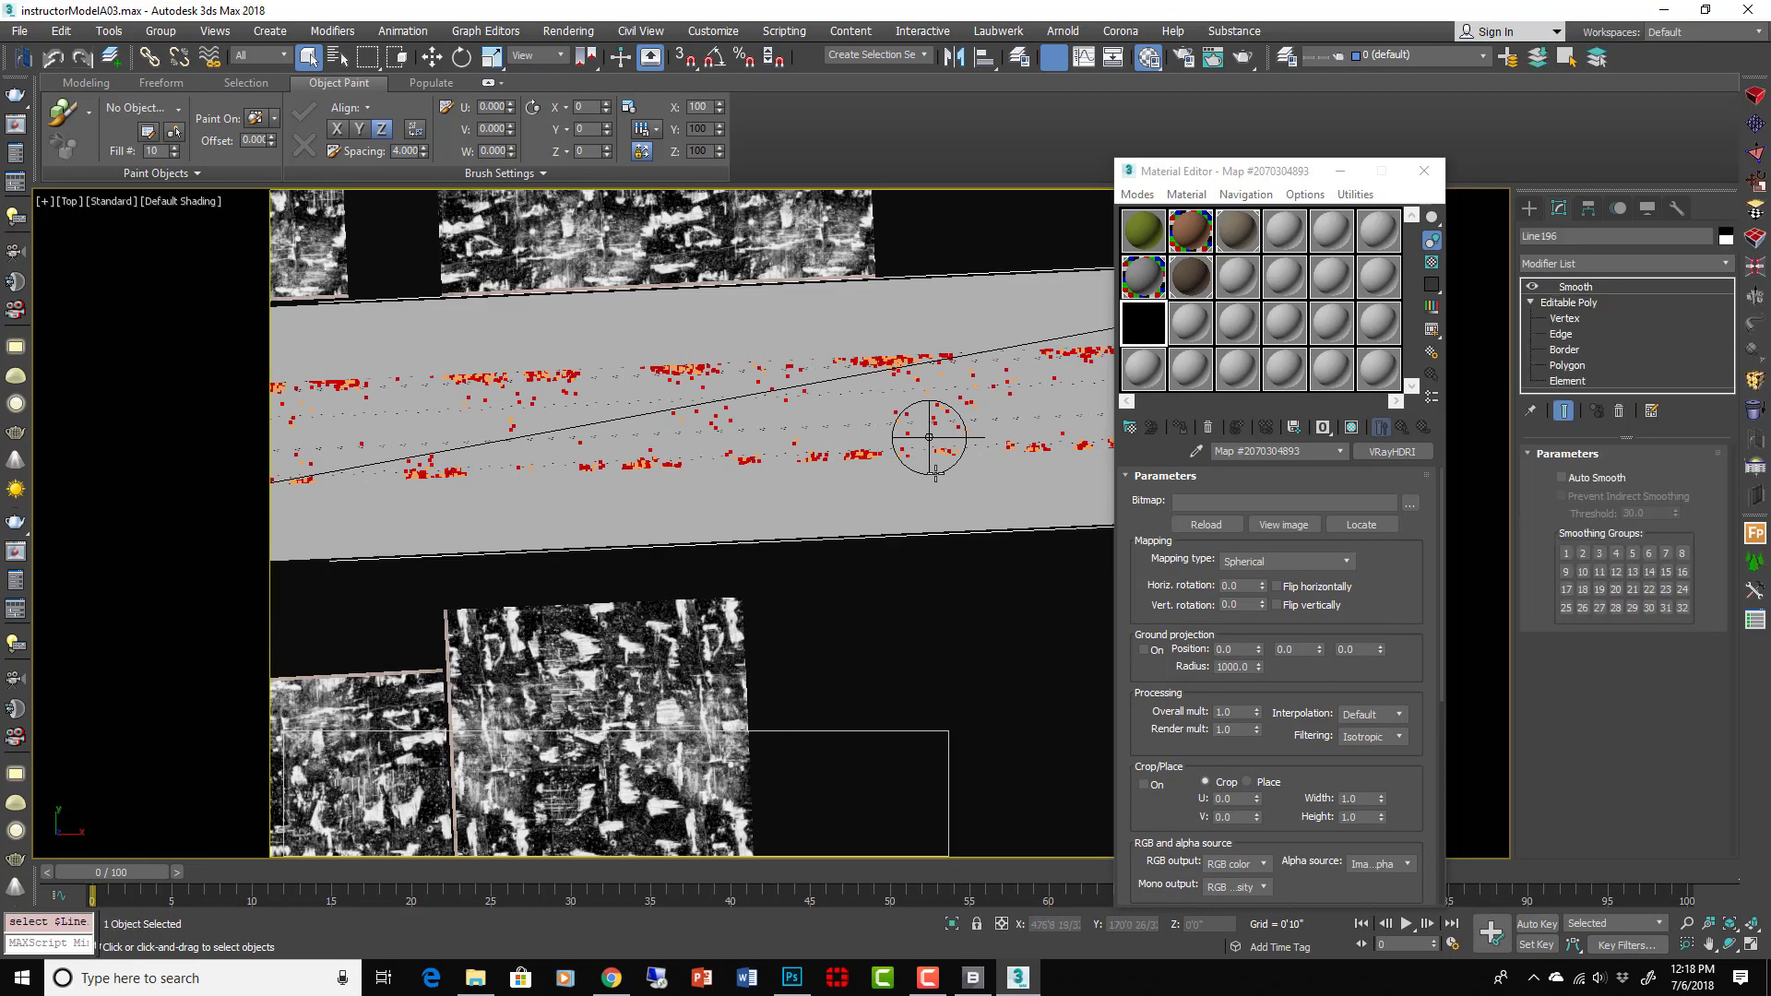
pyautogui.scroll(3, 909, 473)
pyautogui.press('F3')
pyautogui.click(970, 334)
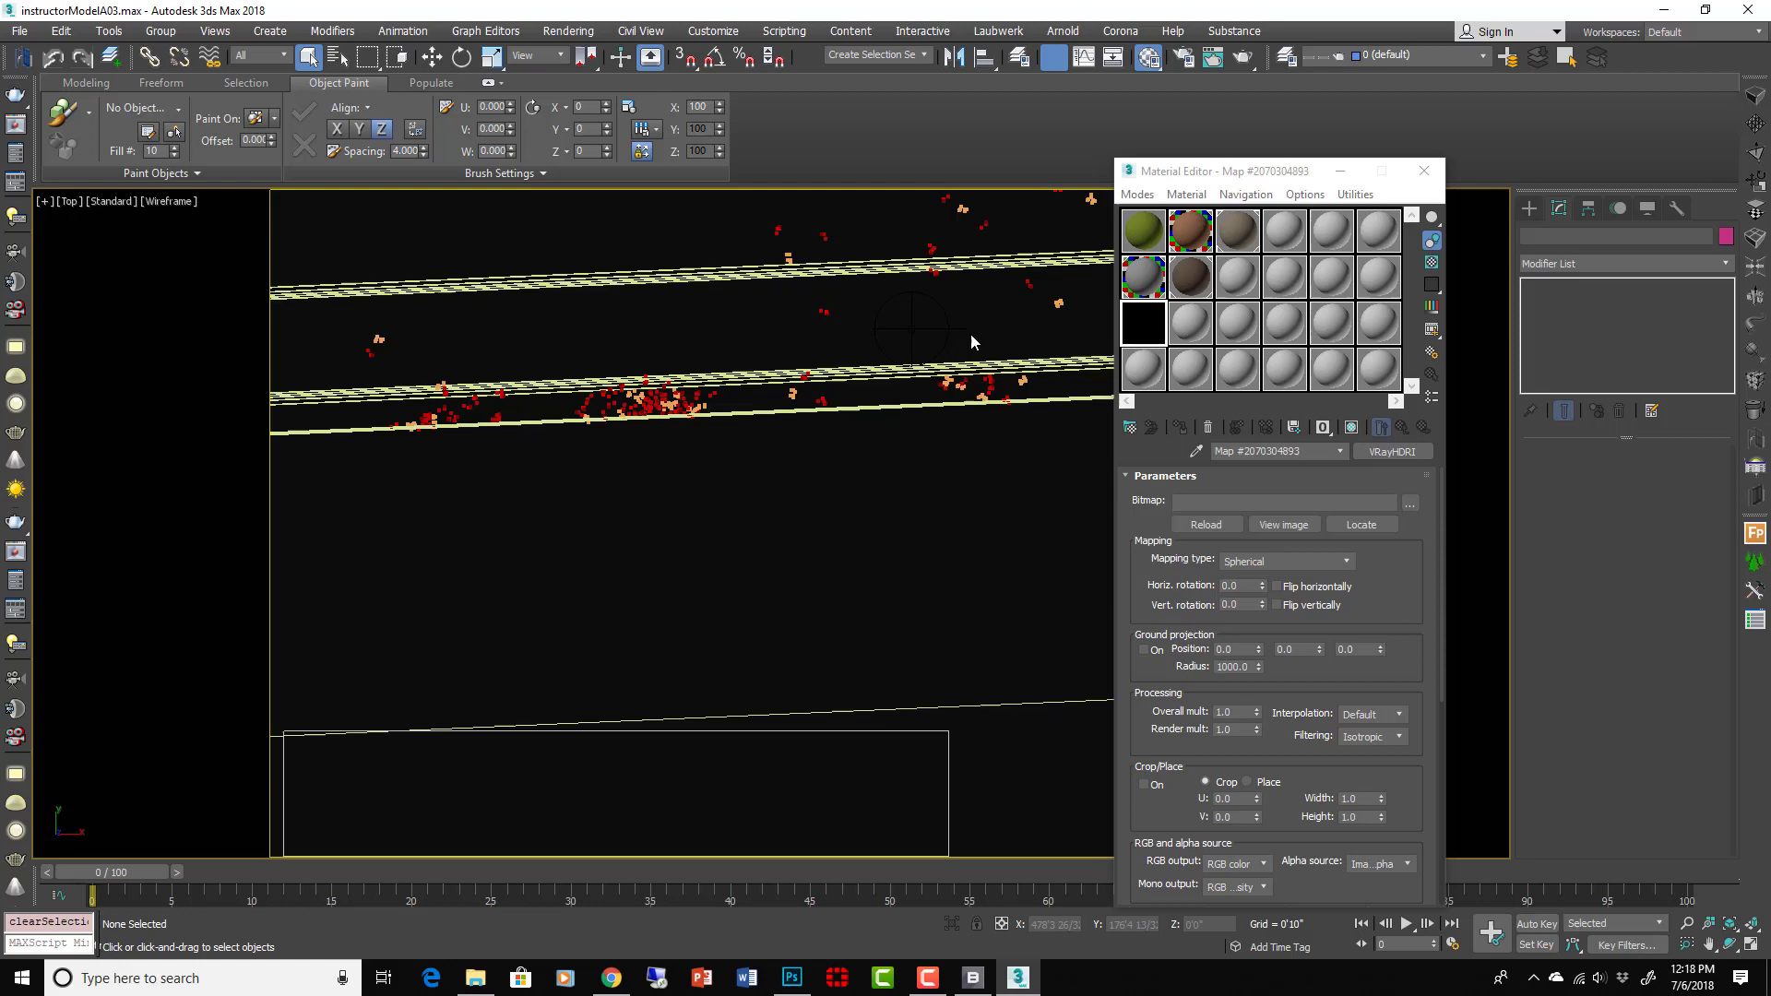
# Instance VRayLight001's Map #112 into a Material Editor slot and preview the HDRI
pyautogui.scroll(2, 885, 328)
pyautogui.click(852, 315)
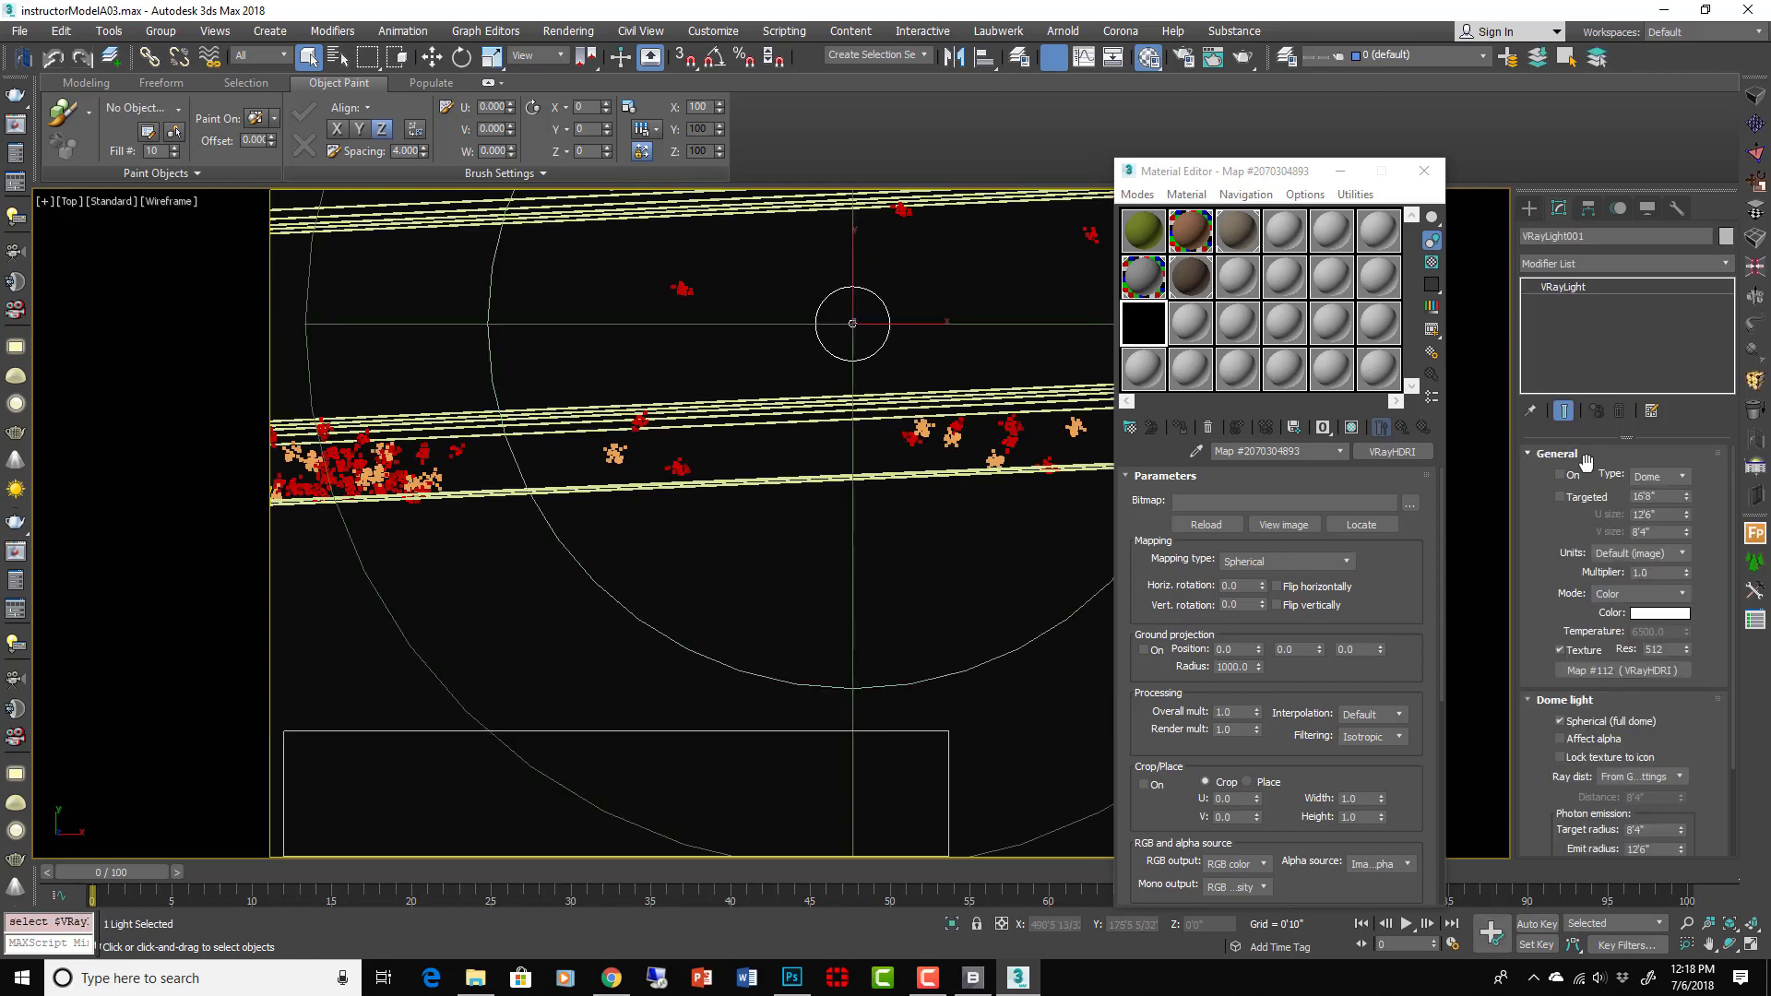
pyautogui.scroll(-3, 755, 421)
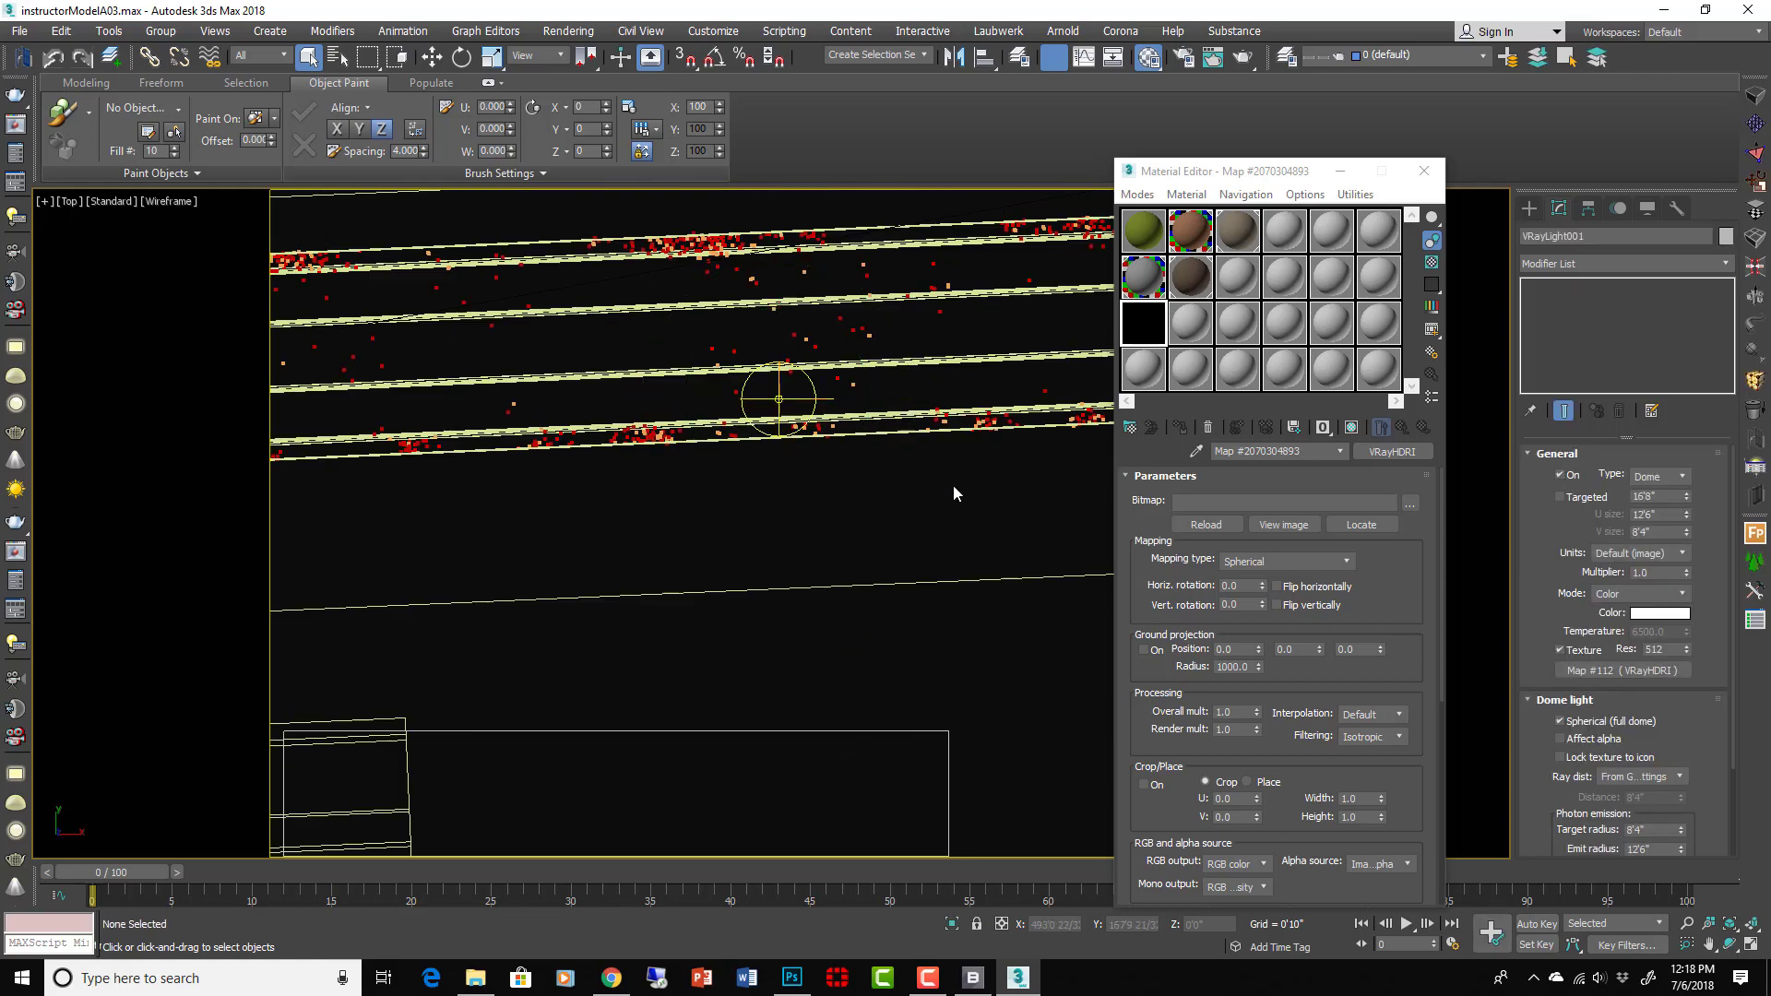
pyautogui.moveTo(1630, 667); pyautogui.dragTo(1187, 322)
pyautogui.press('Return')
pyautogui.doubleClick(1187, 322)
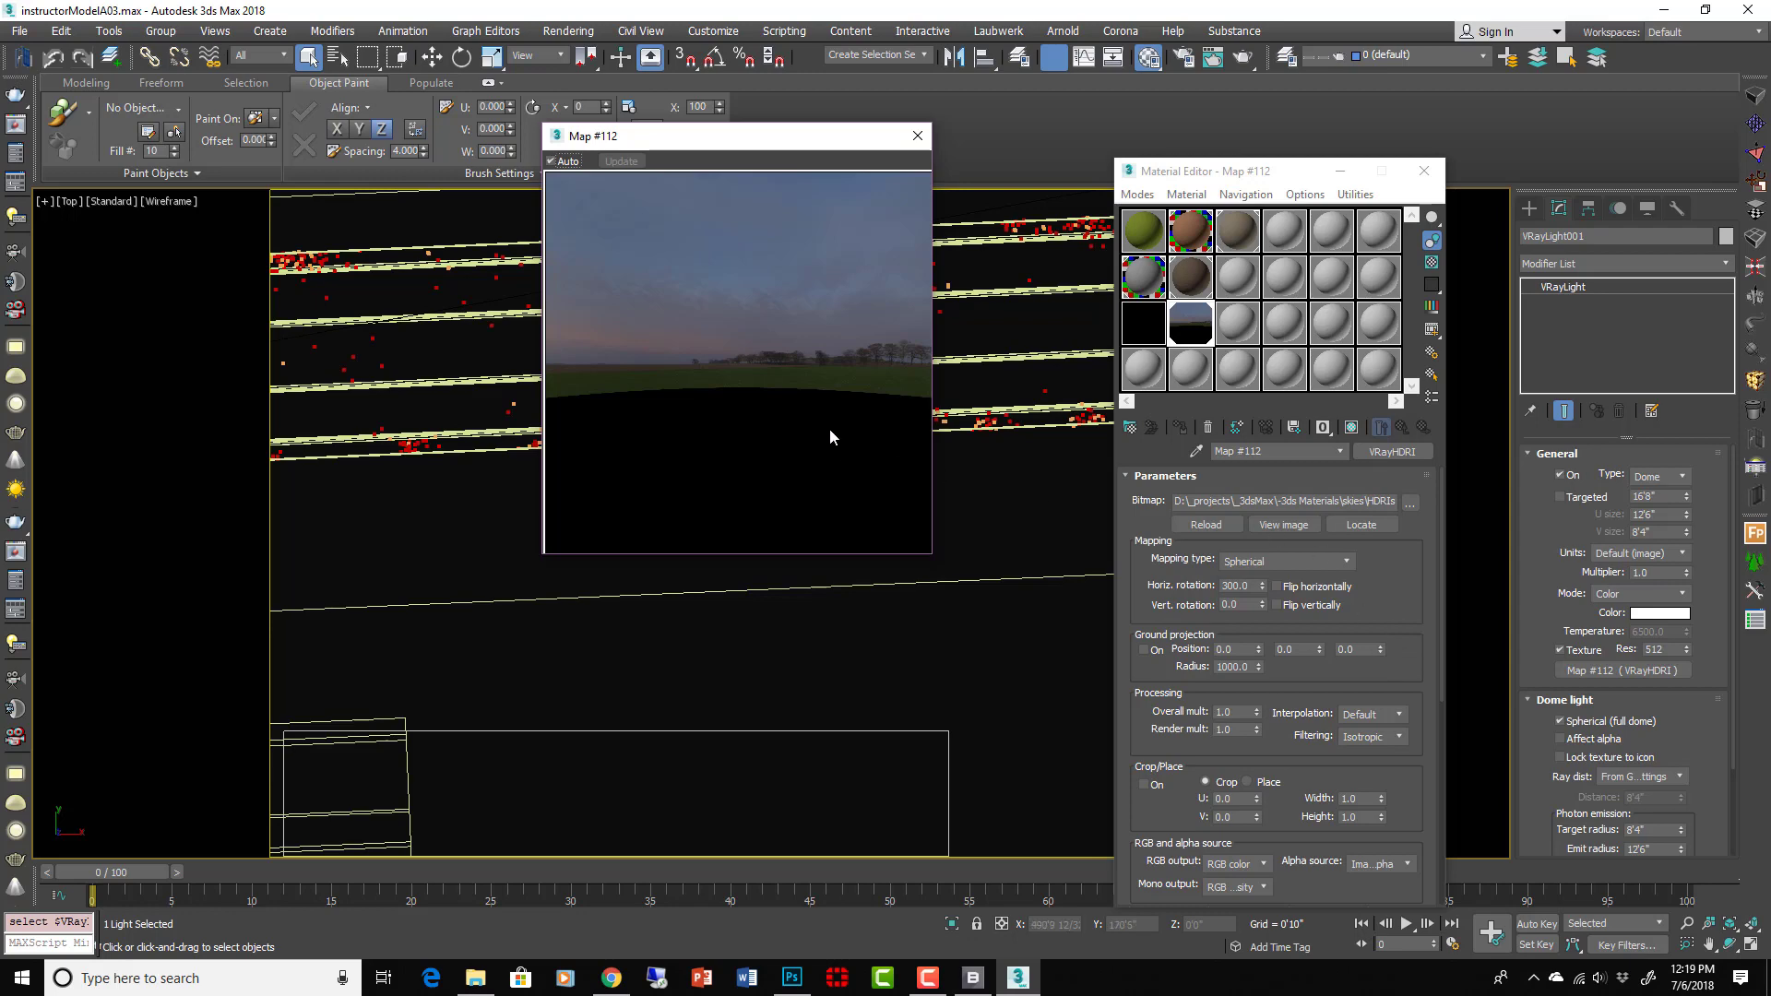
pyautogui.click(916, 136)
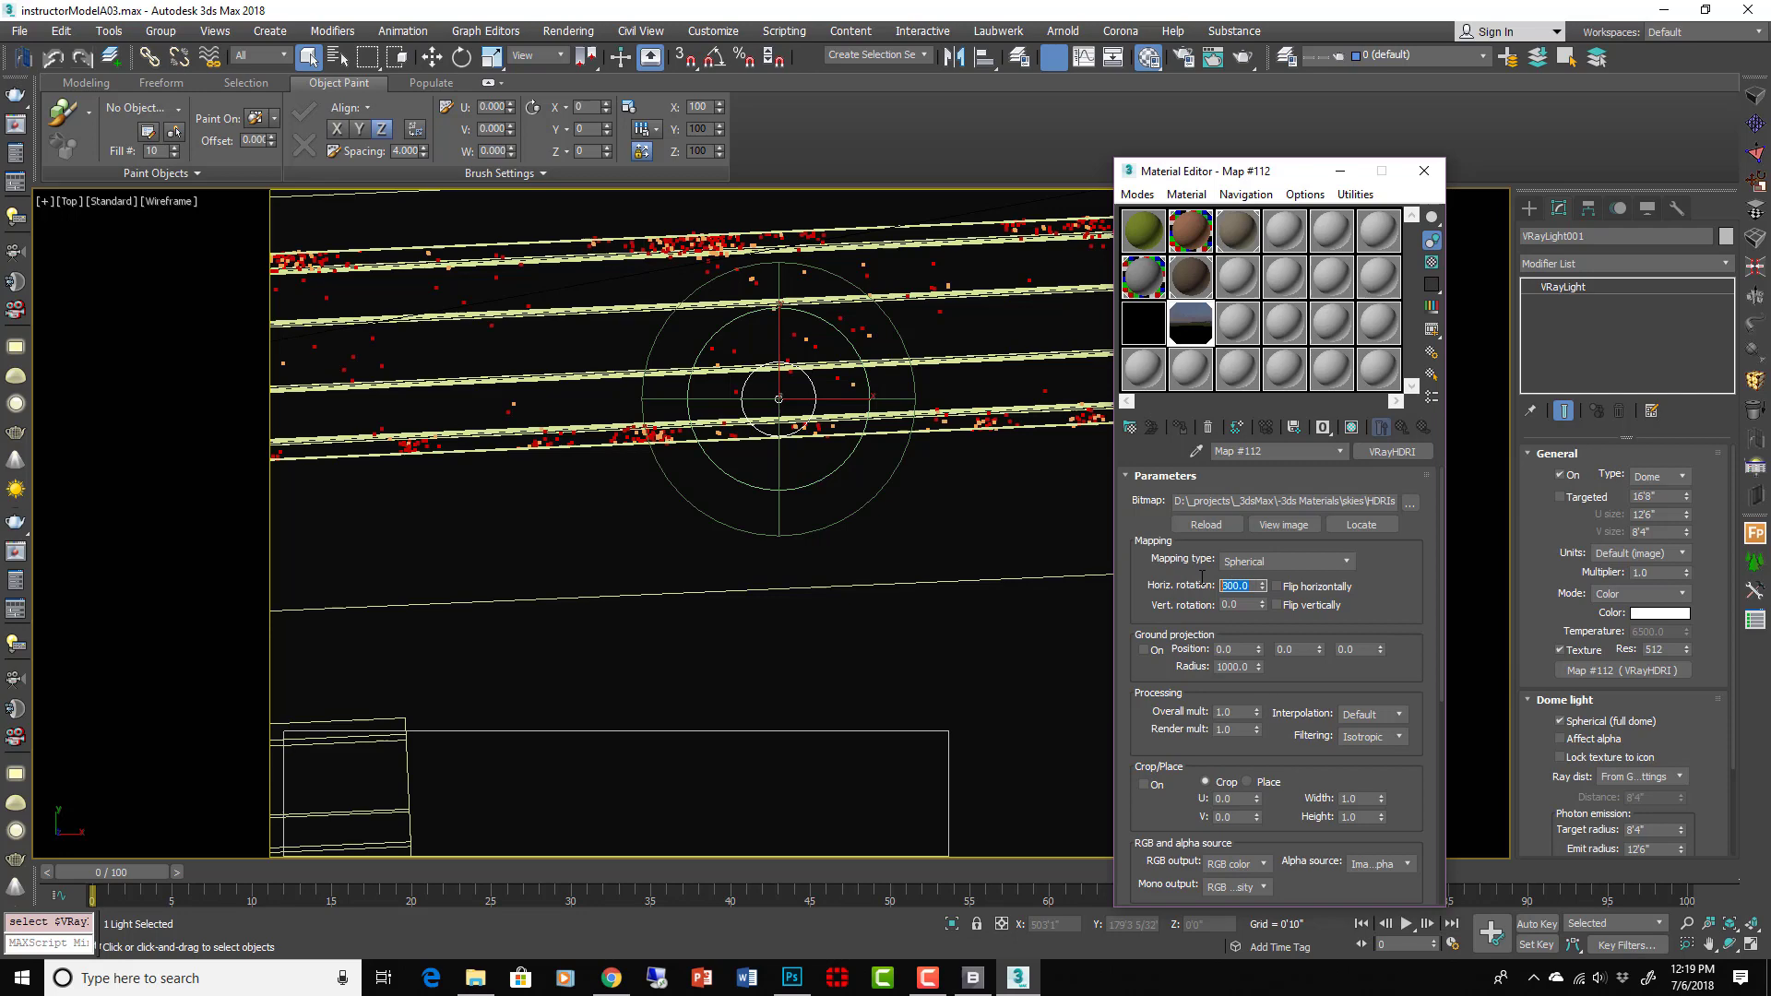
# Set the VRayHDRI map's horizontal rotation from 300 to 0
pyautogui.scroll(-5, 959, 472)
pyautogui.moveTo(976, 474); pyautogui.dragTo(733, 489, button='middle')
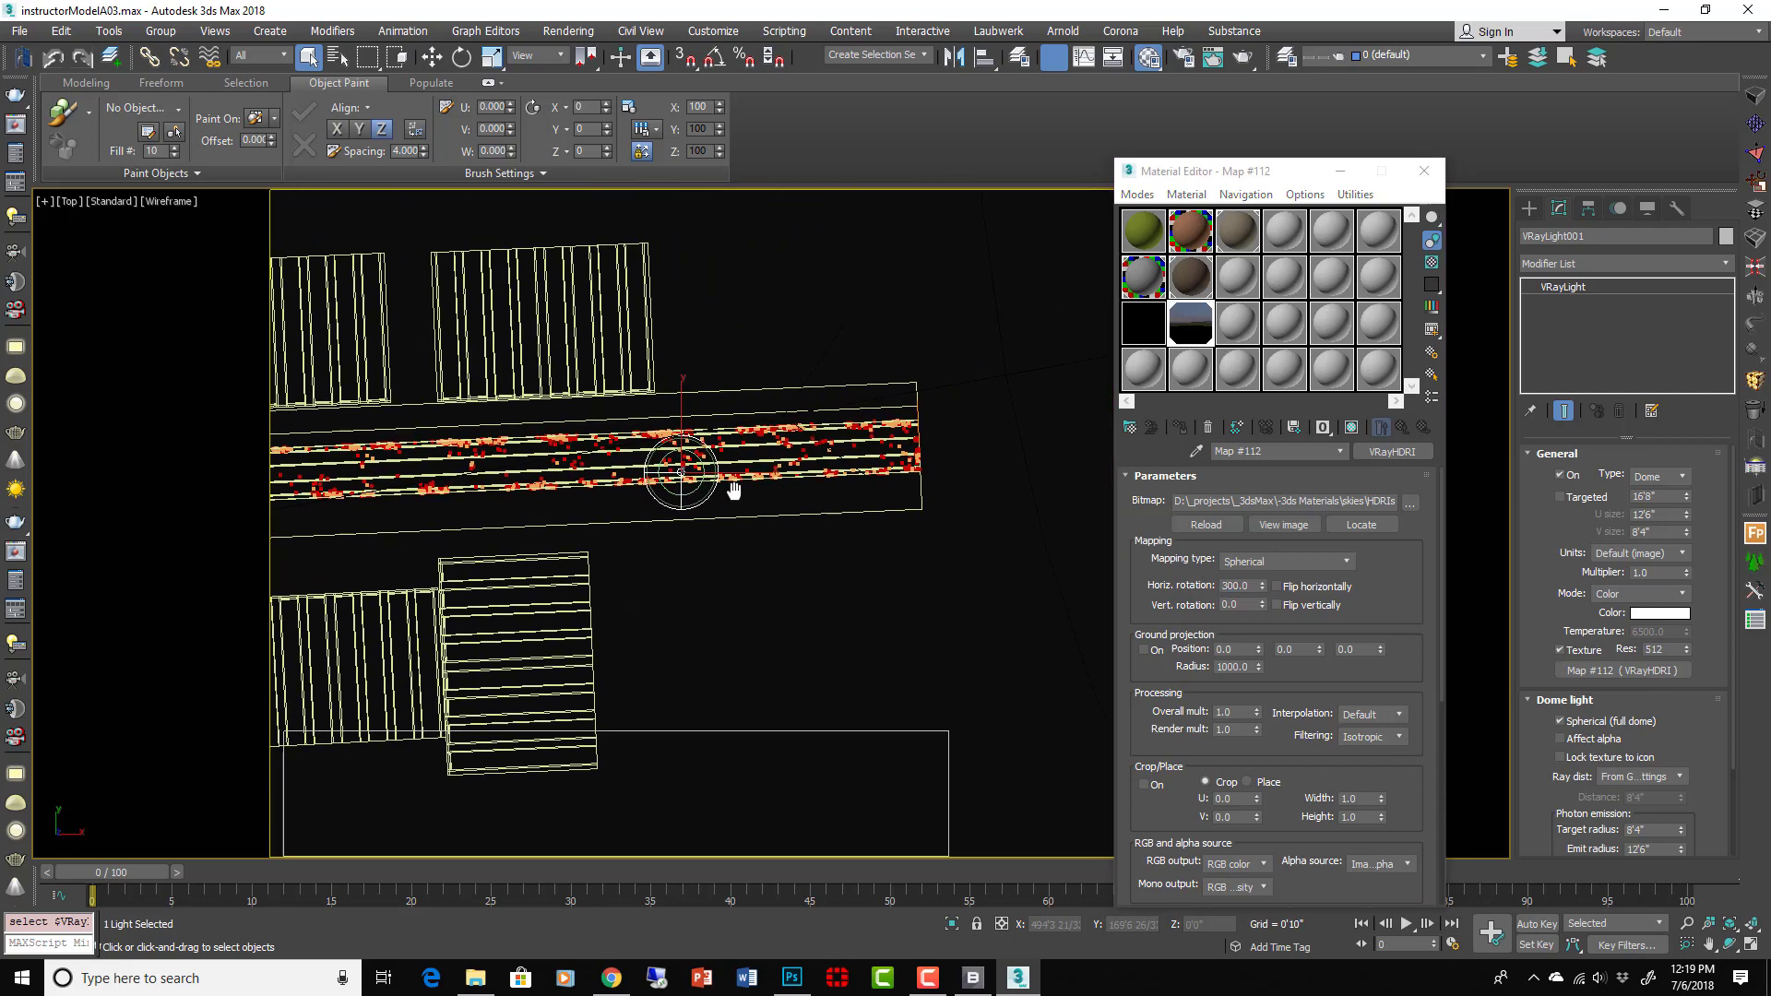
pyautogui.doubleClick(1184, 332)
pyautogui.click(1188, 583)
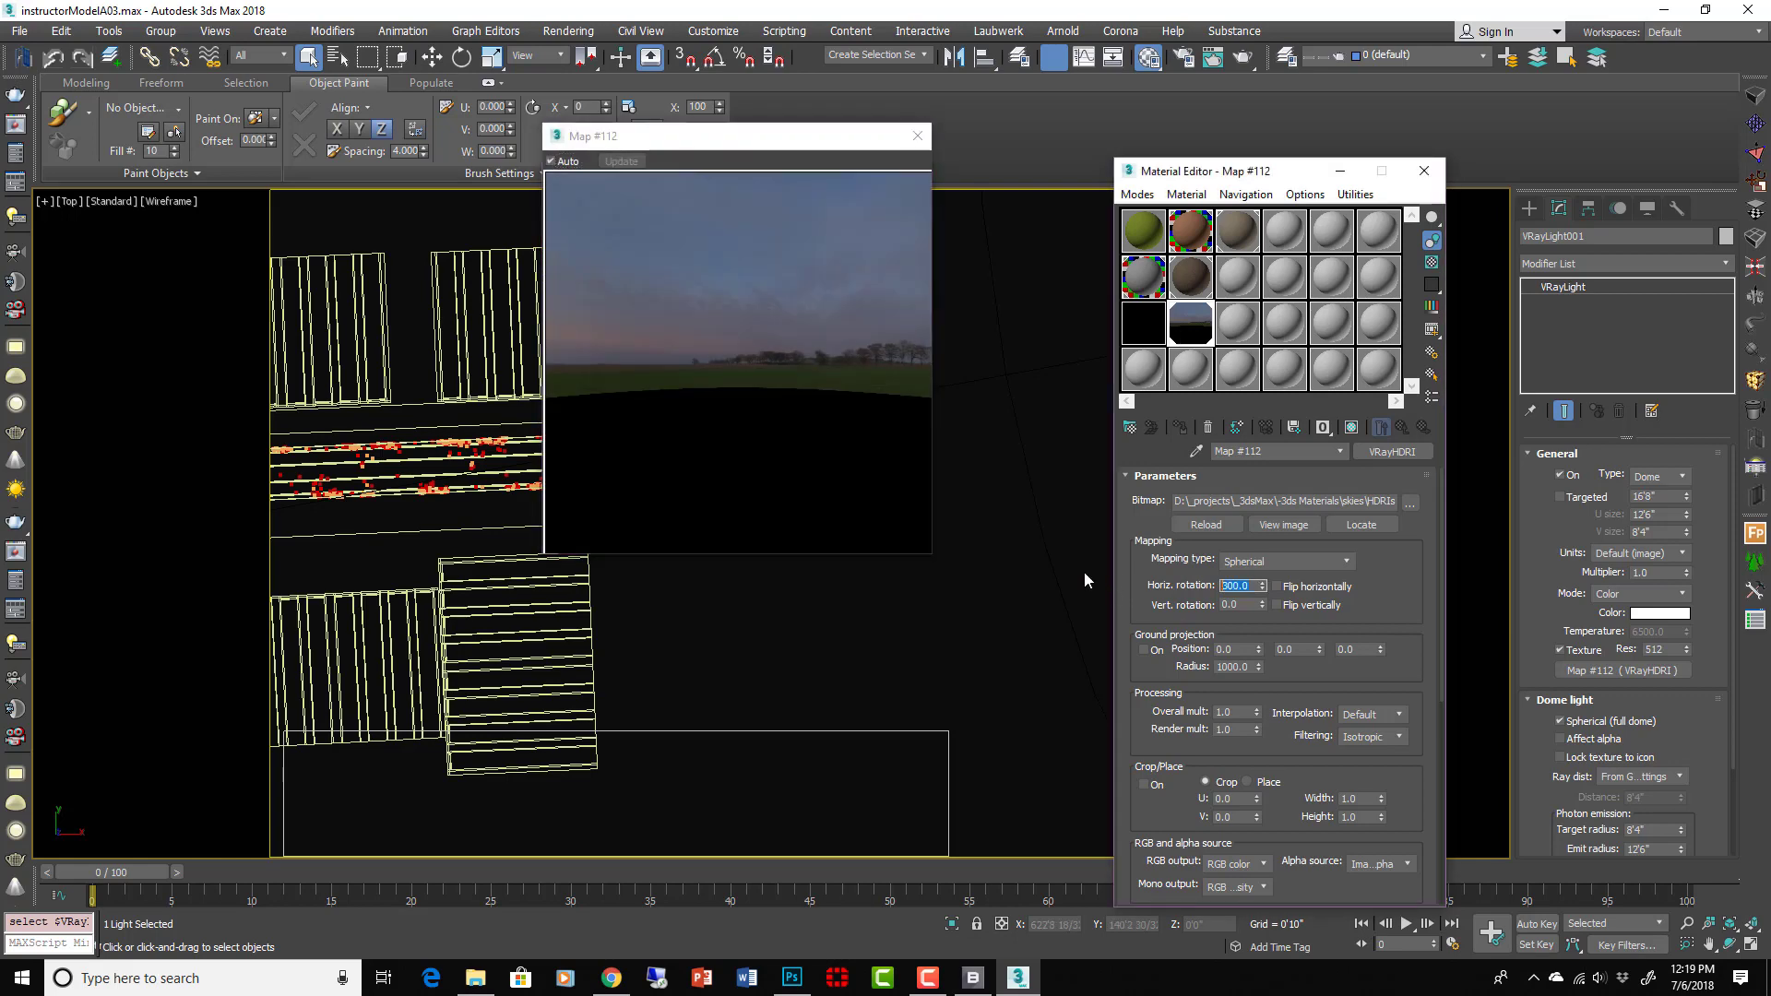
pyautogui.write('0')
pyautogui.press('Return')
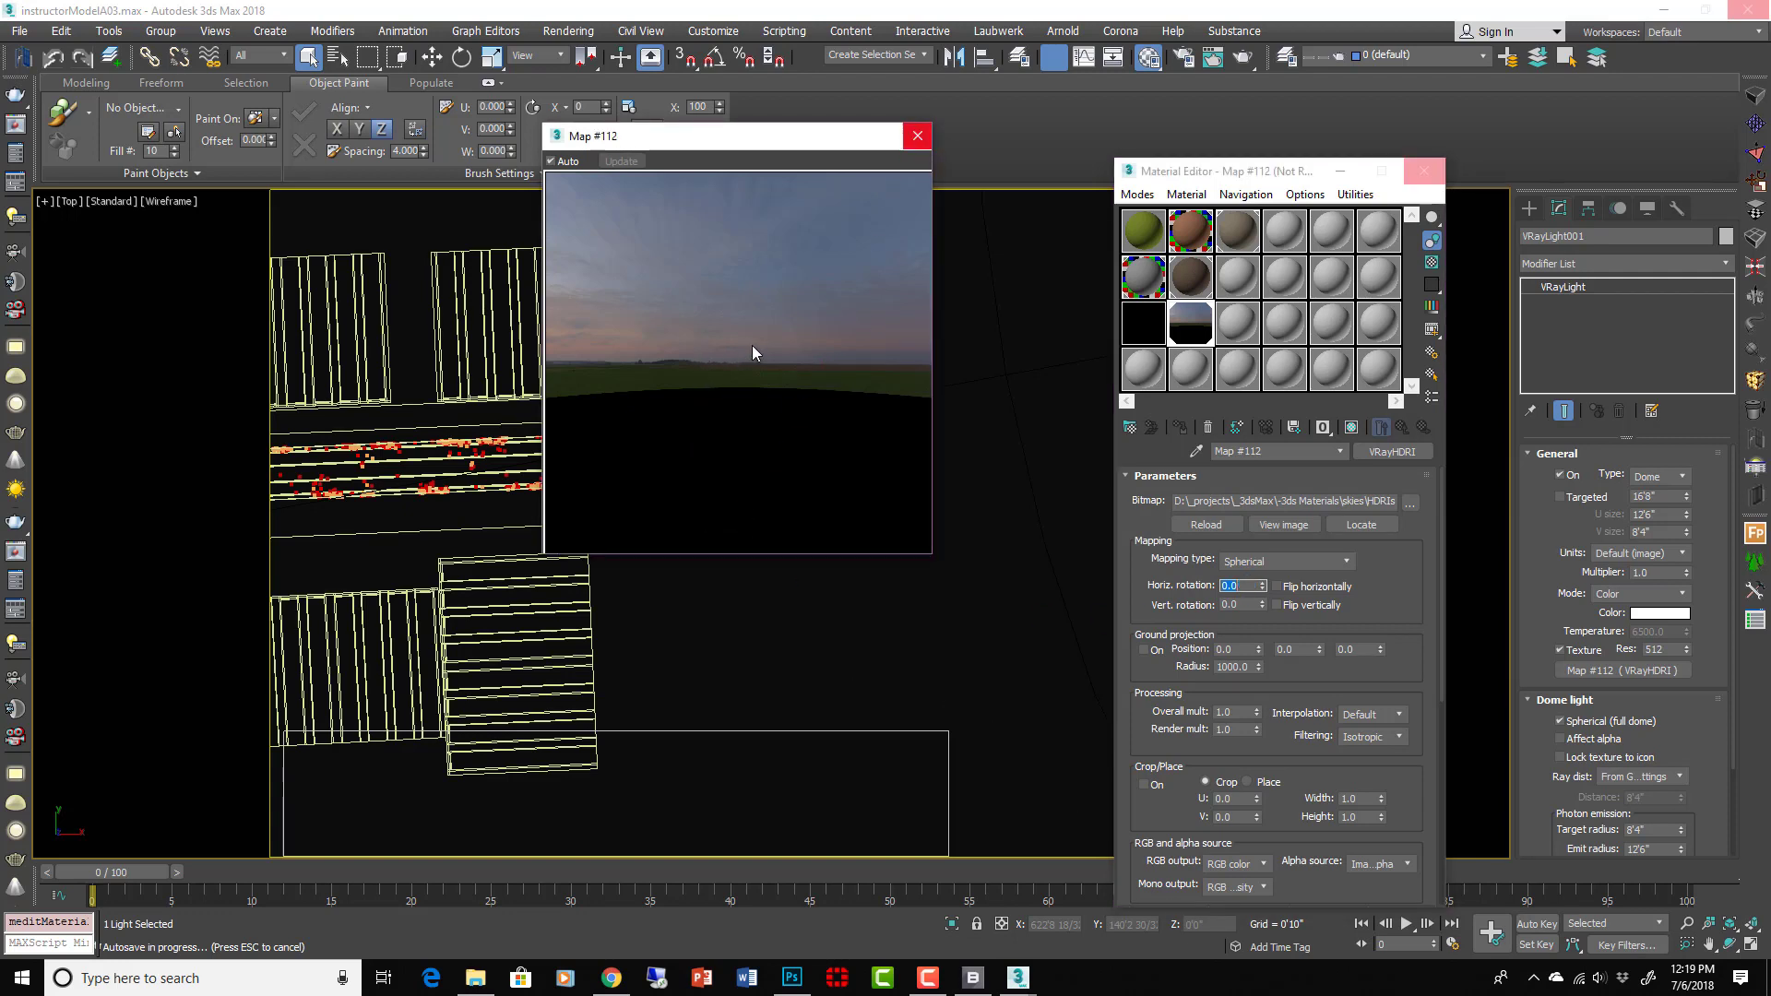
pyautogui.click(611, 977)
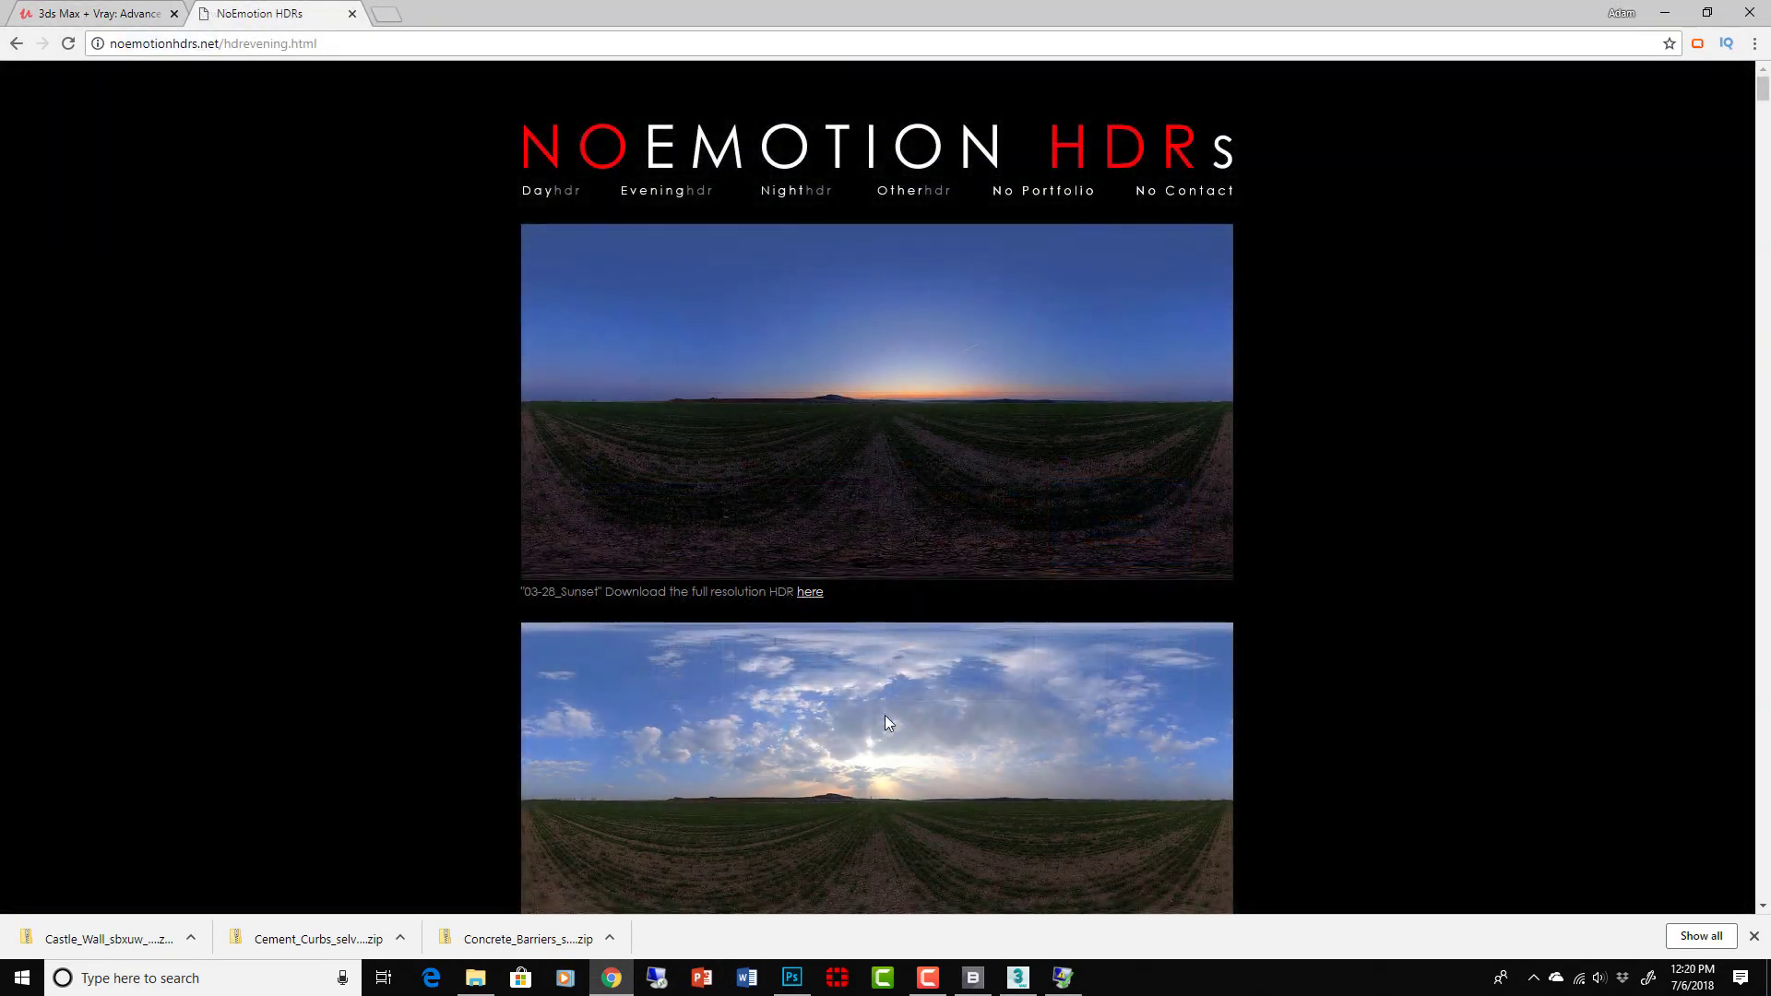
pyautogui.scroll(-3, 887, 769)
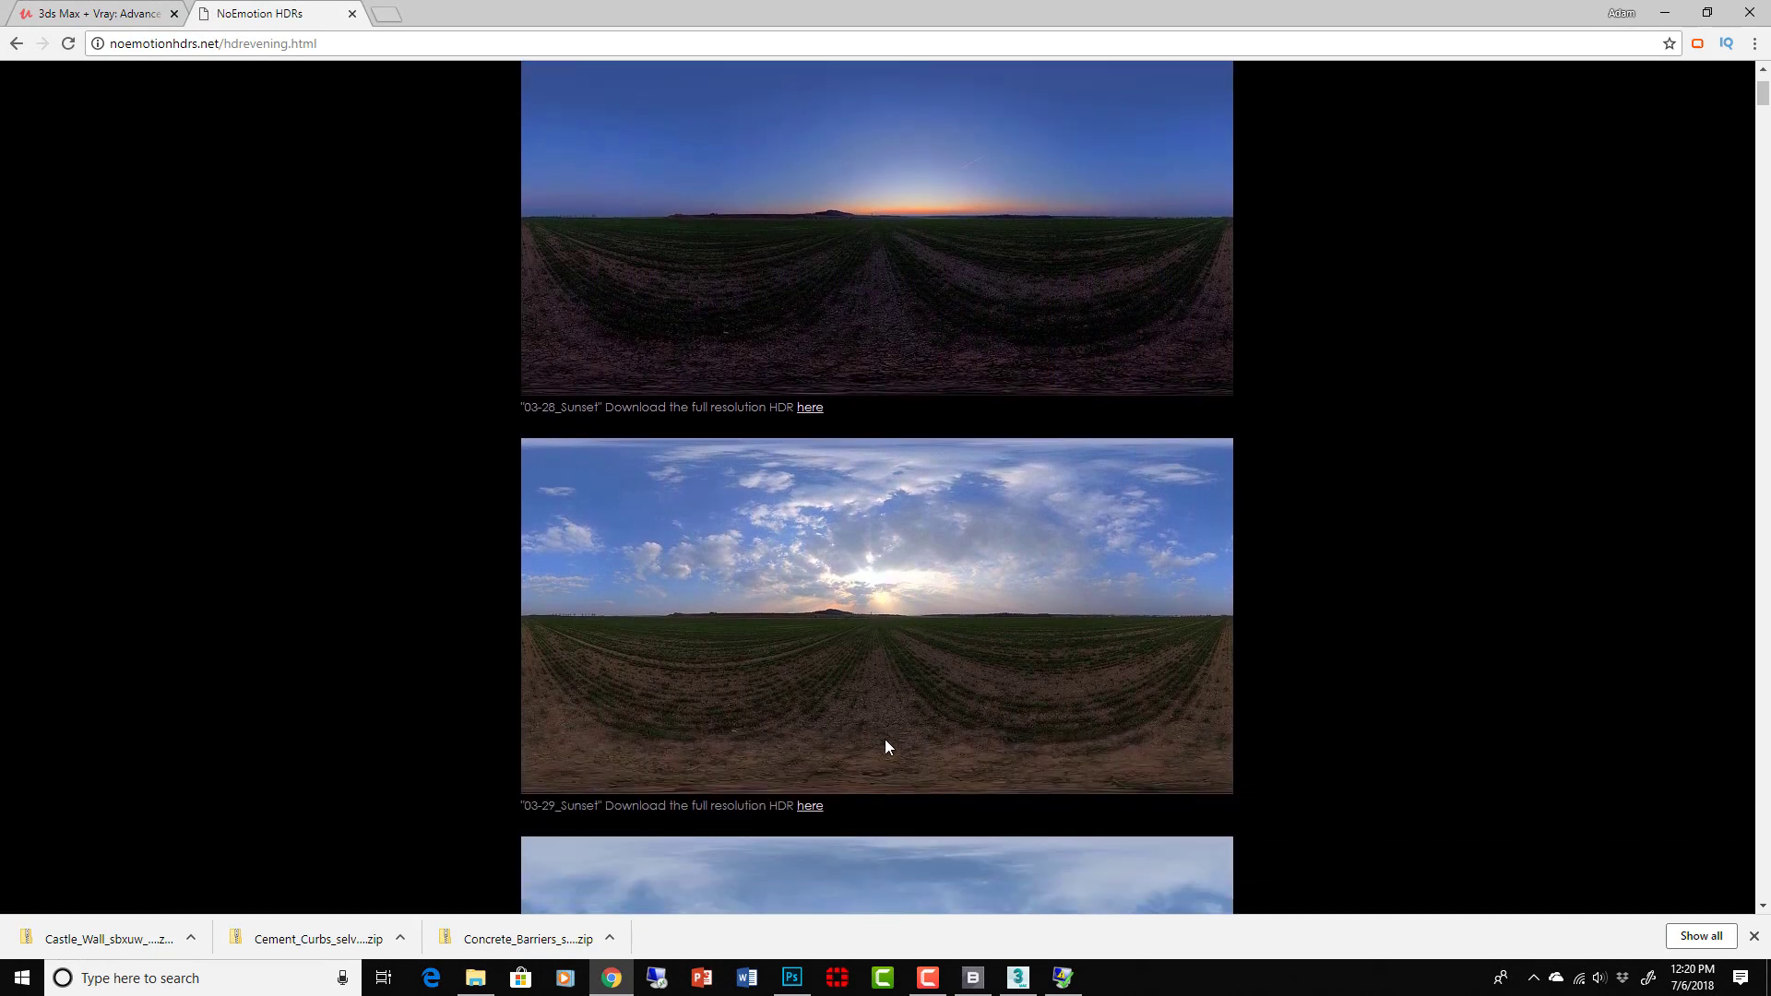
pyautogui.scroll(2, 882, 717)
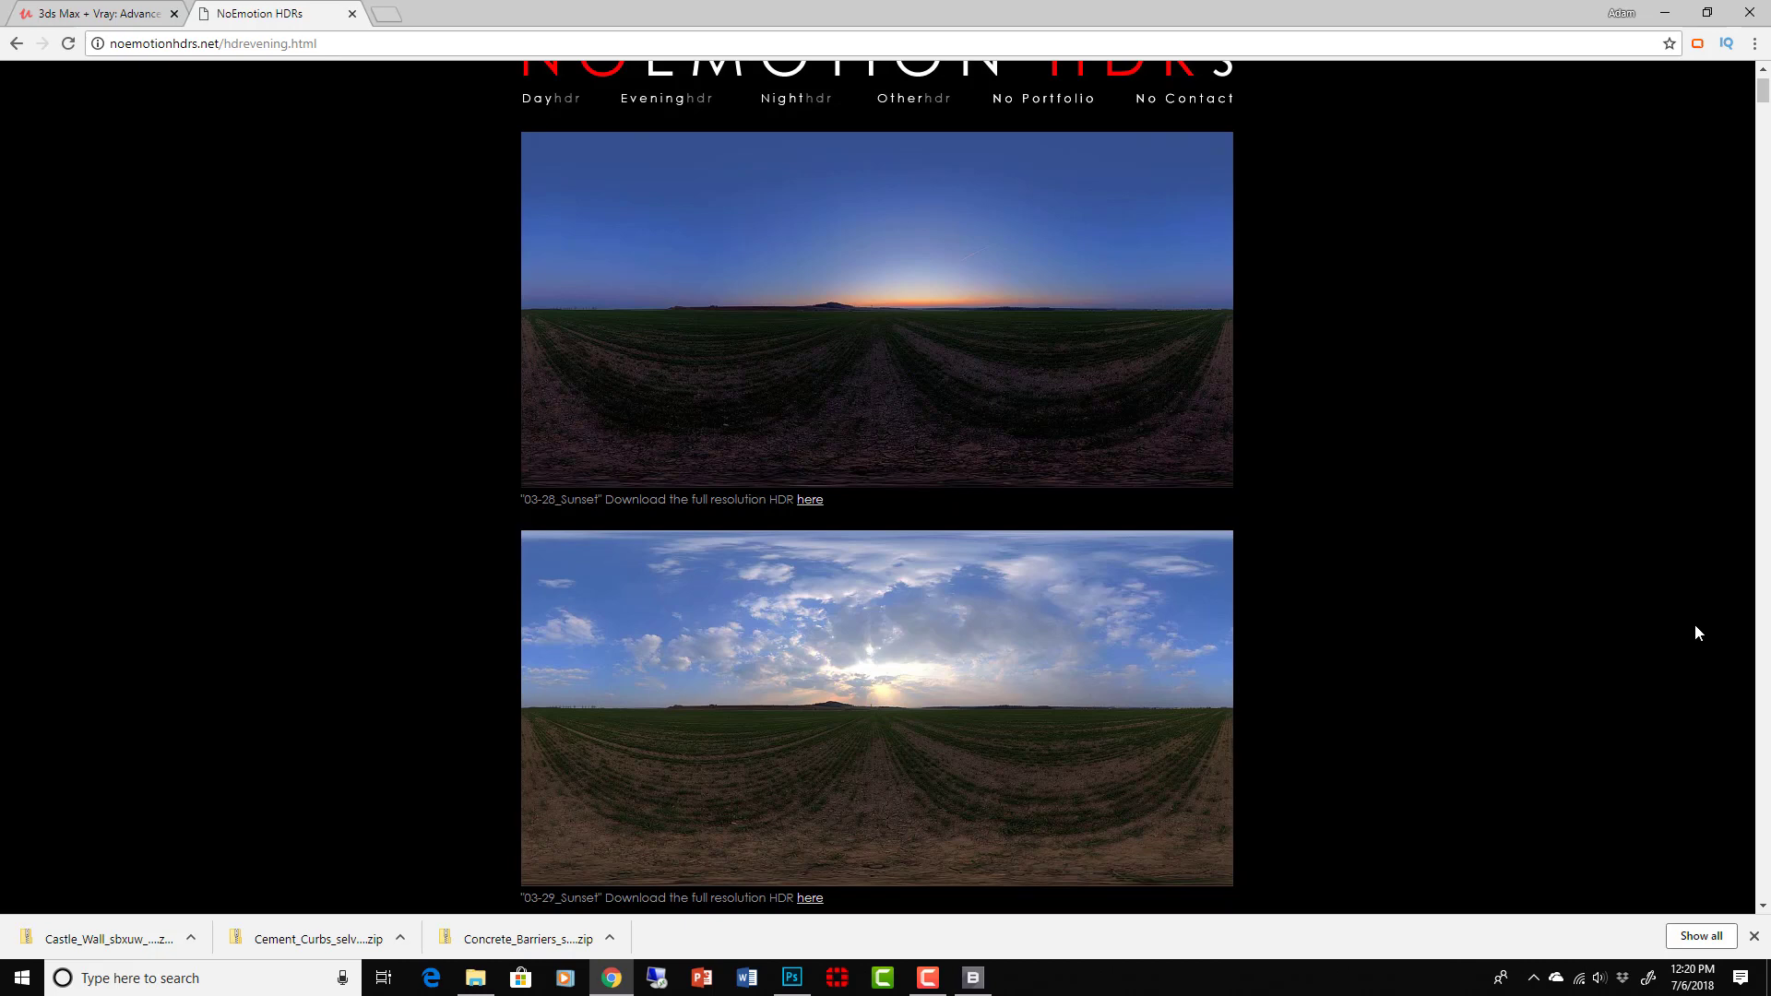
pyautogui.scroll(-8, 979, 648)
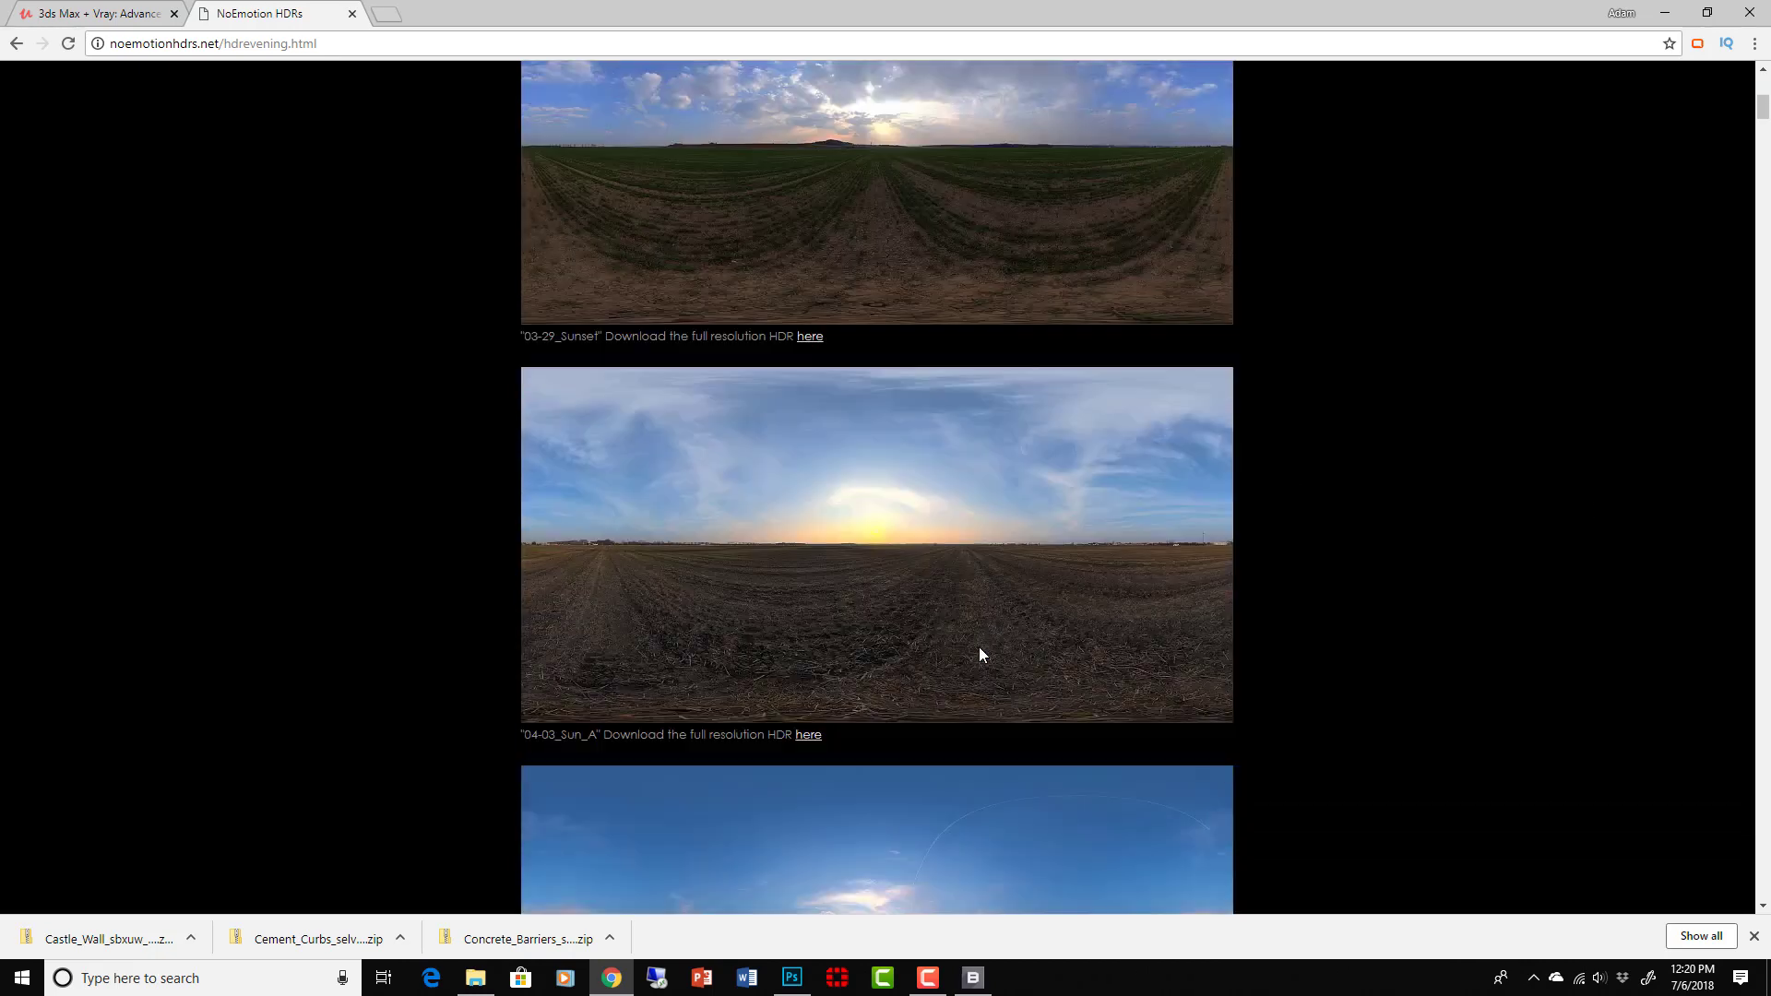
pyautogui.scroll(-2, 980, 654)
pyautogui.scroll(2, 980, 654)
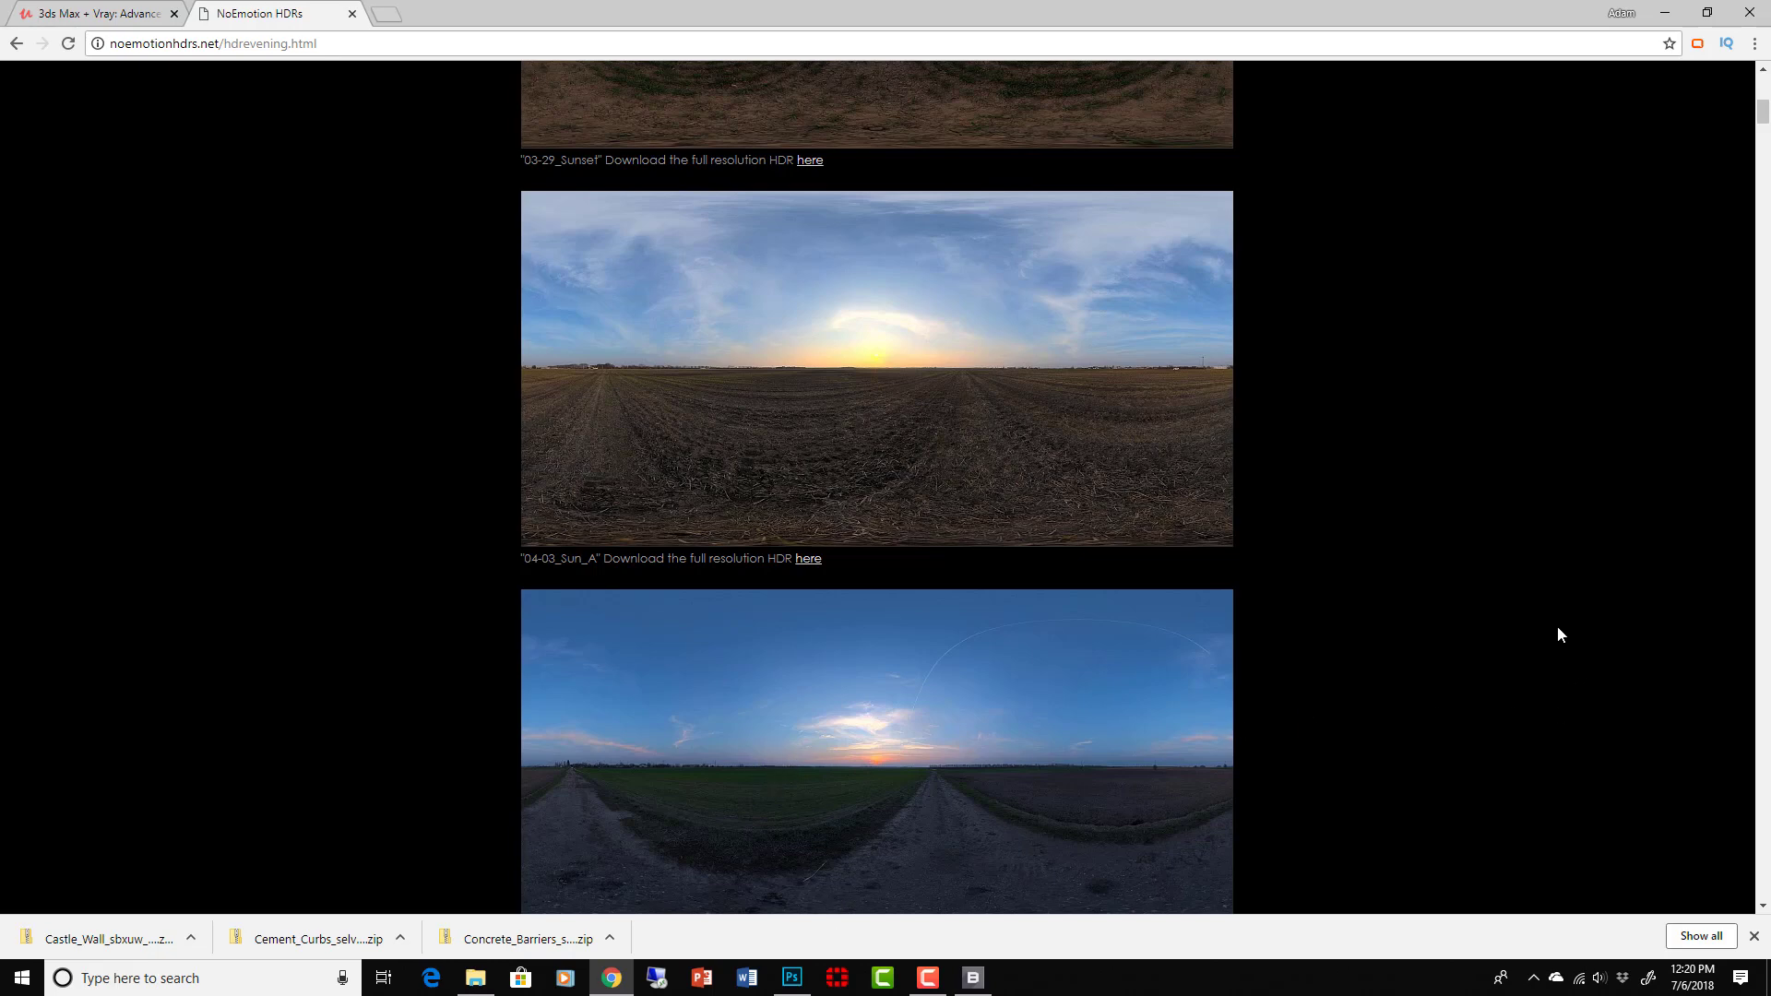
pyautogui.scroll(3, 812, 466)
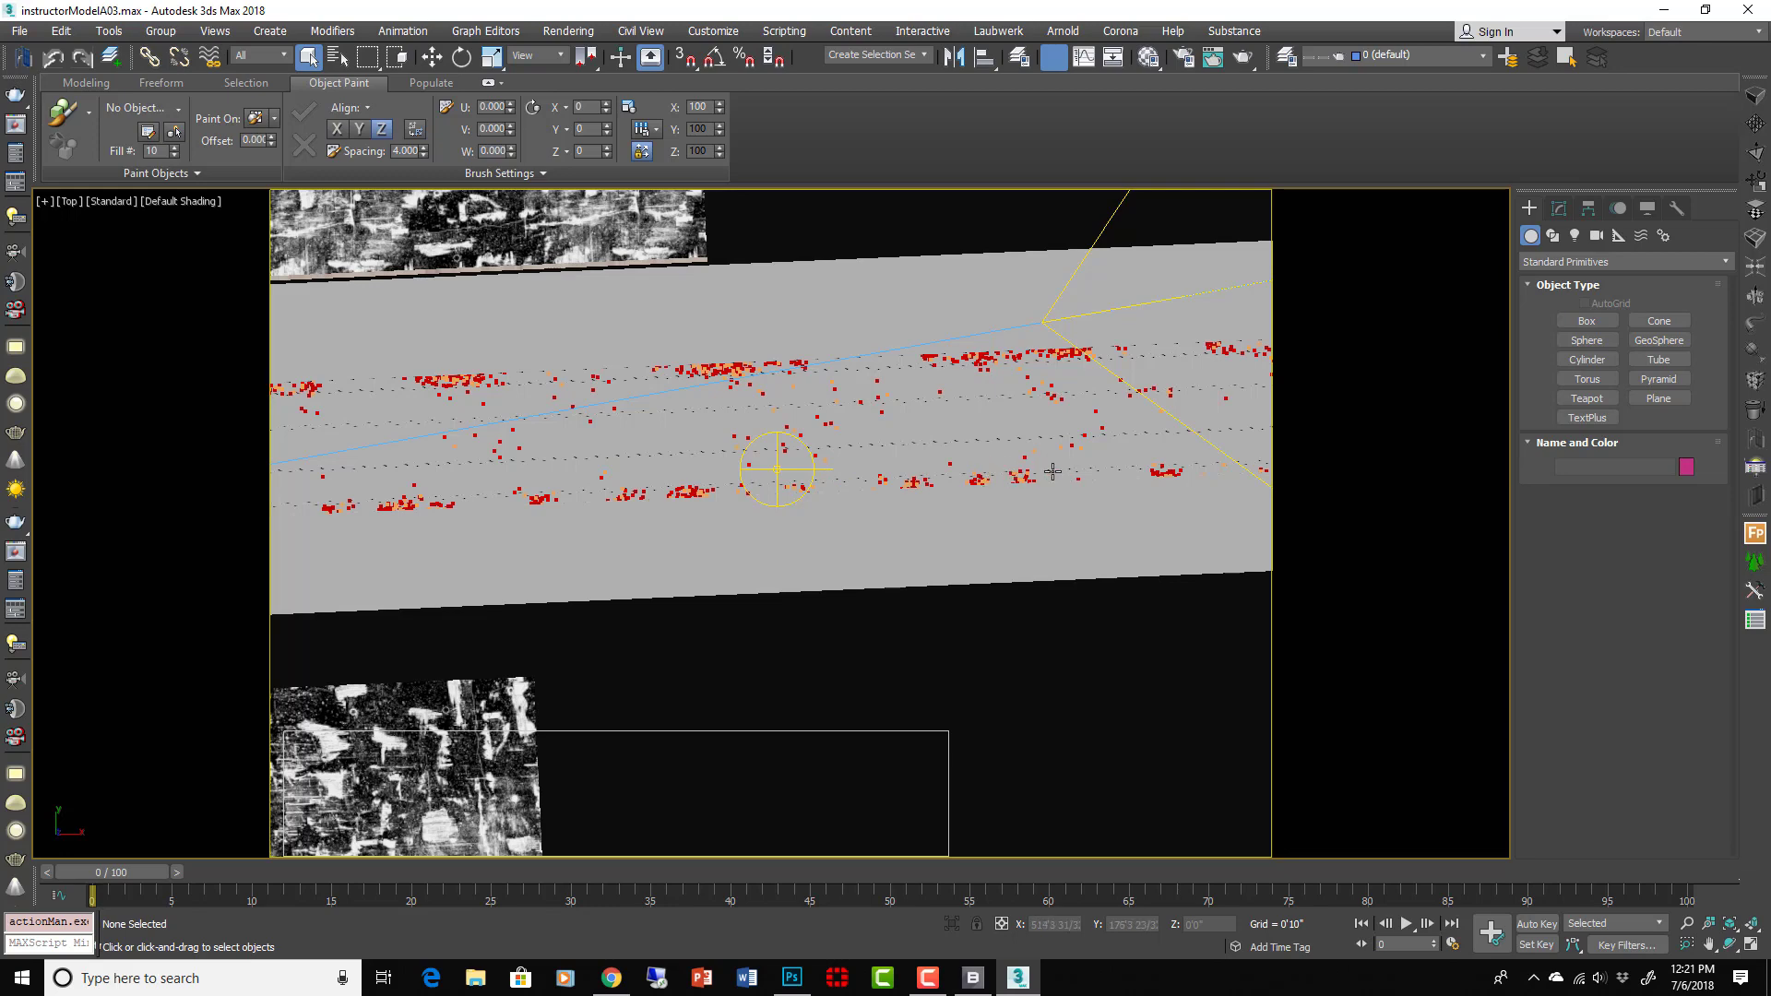
# Pan the Top view around the scene and switch it to wireframe
pyautogui.scroll(-3, 563, 497)
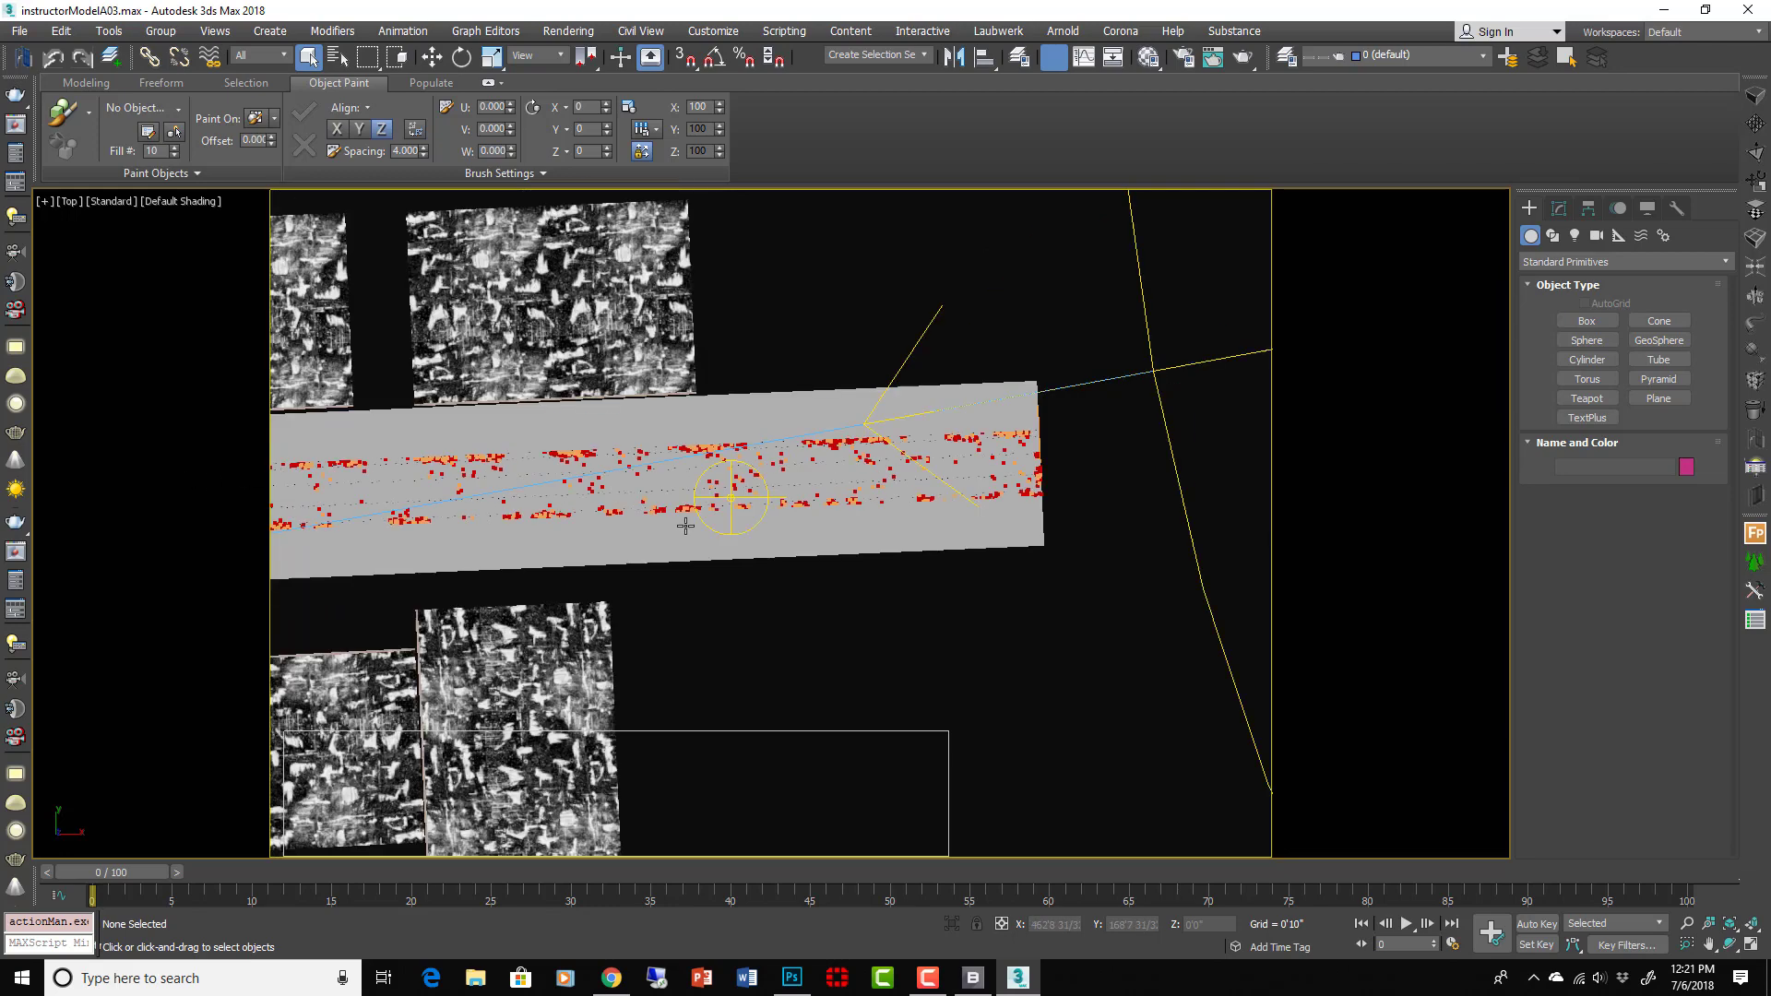
pyautogui.scroll(2, 830, 525)
pyautogui.moveTo(830, 526); pyautogui.dragTo(861, 532, button='middle')
pyautogui.scroll(-3, 1202, 498)
pyautogui.scroll(2, 1273, 546)
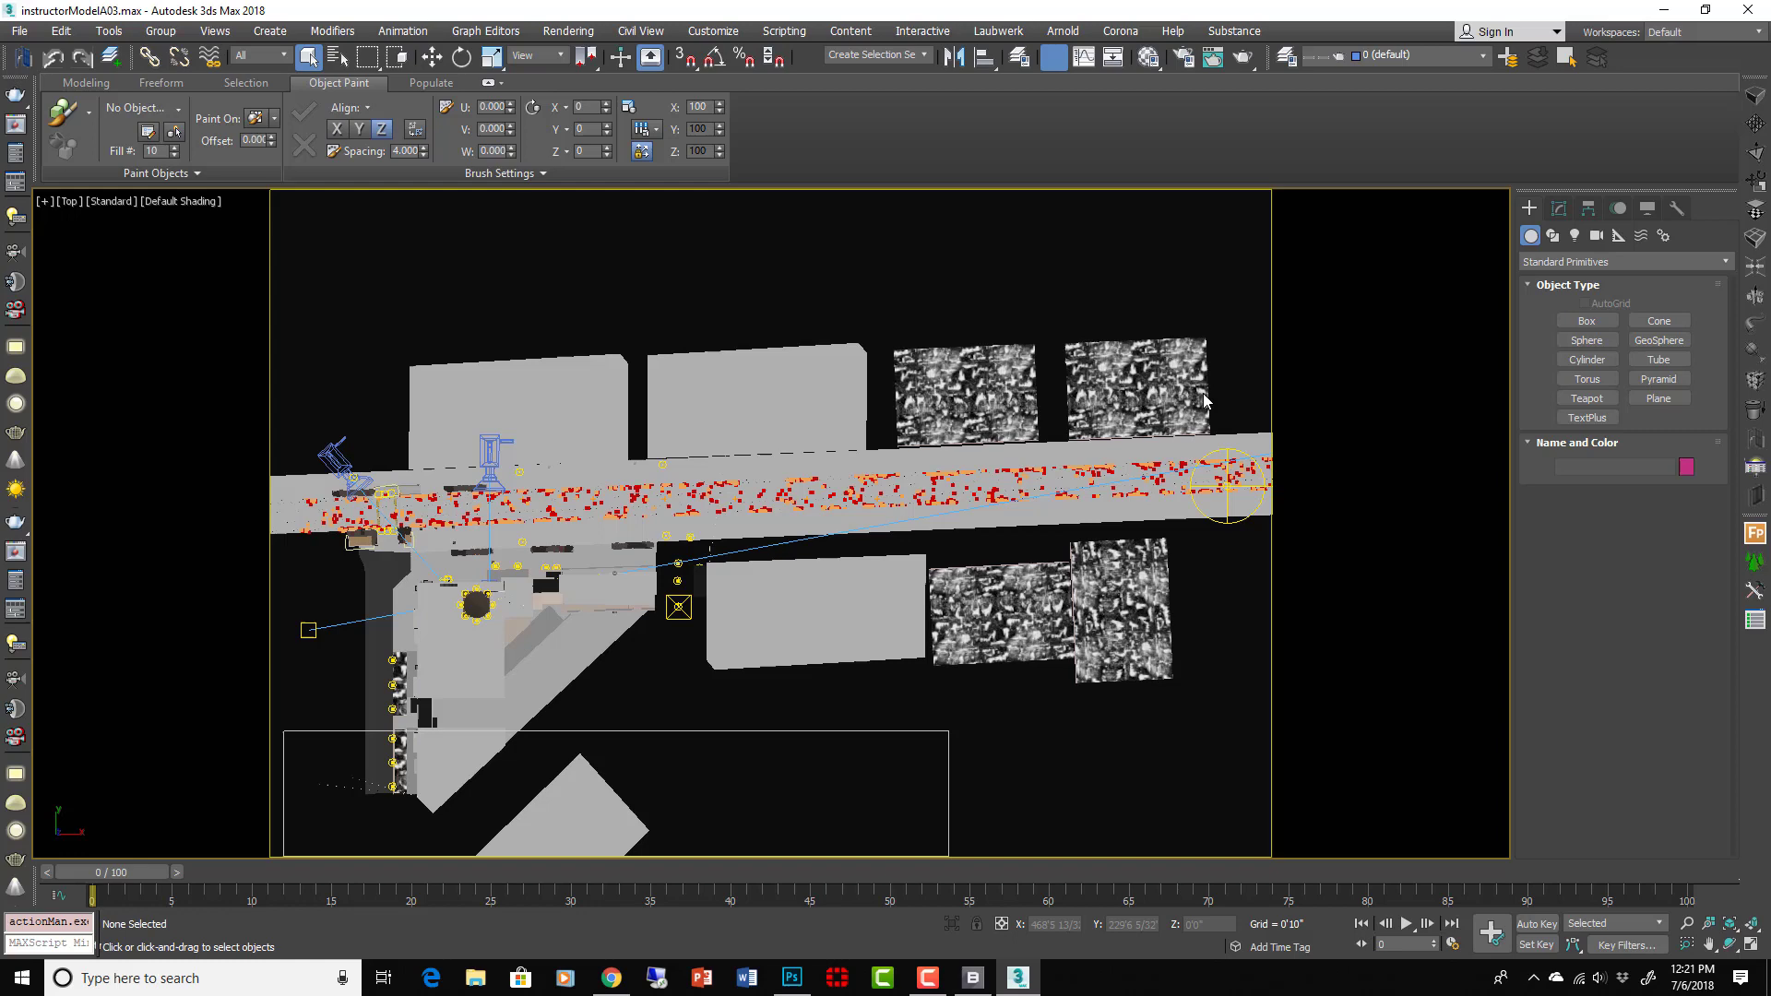
pyautogui.scroll(2, 999, 499)
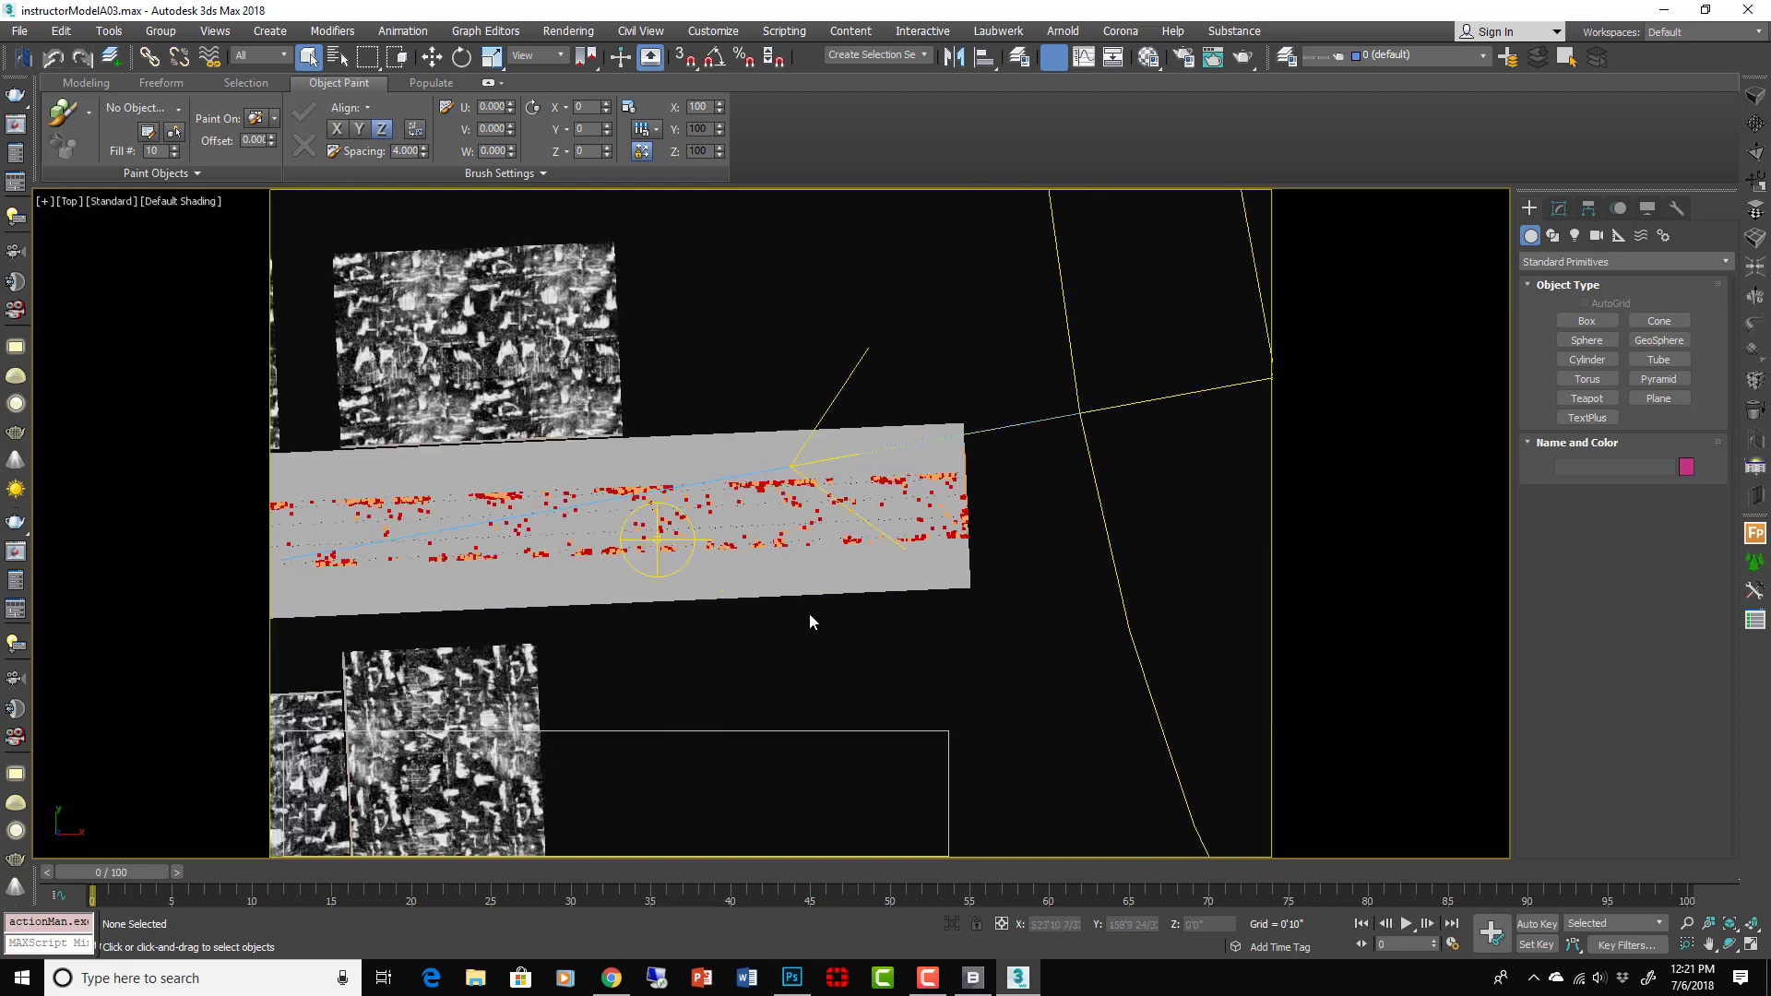
pyautogui.click(675, 576)
pyautogui.scroll(2, 675, 577)
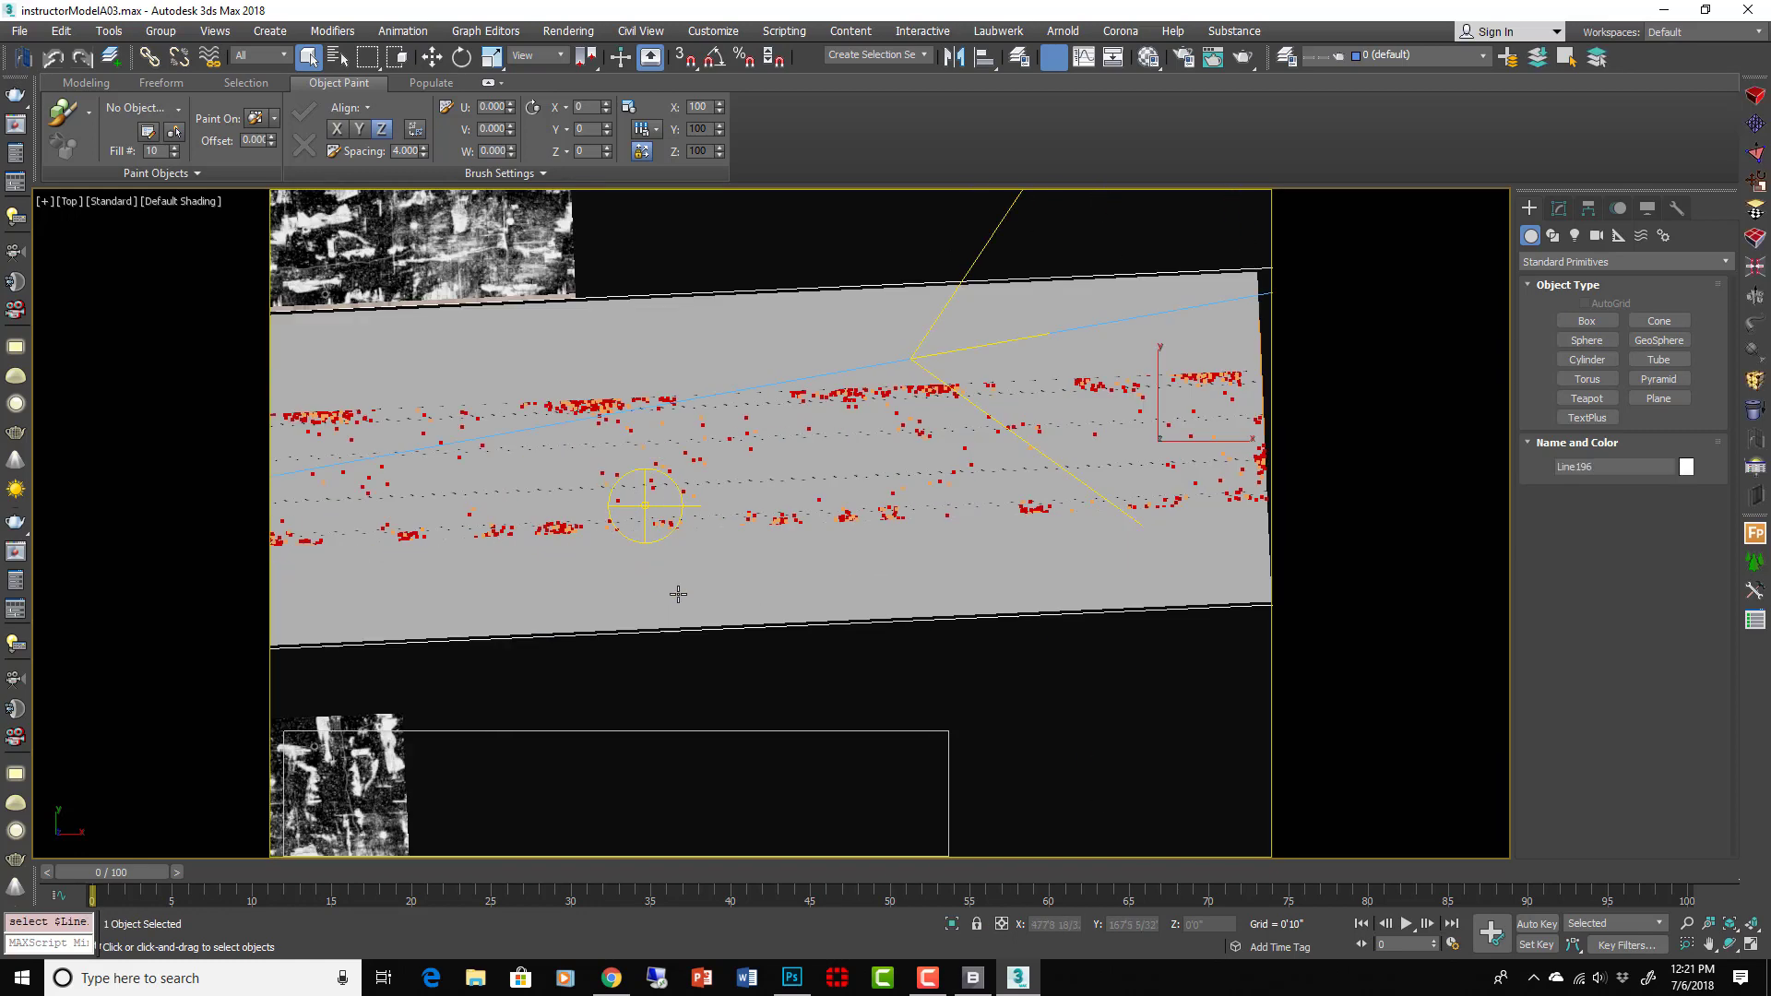
pyautogui.press('F3')
pyautogui.scroll(1, 666, 557)
# Rotate VRayLight001 about 22 degrees around Z, then reselect it
pyautogui.click(636, 489)
pyautogui.press('e')
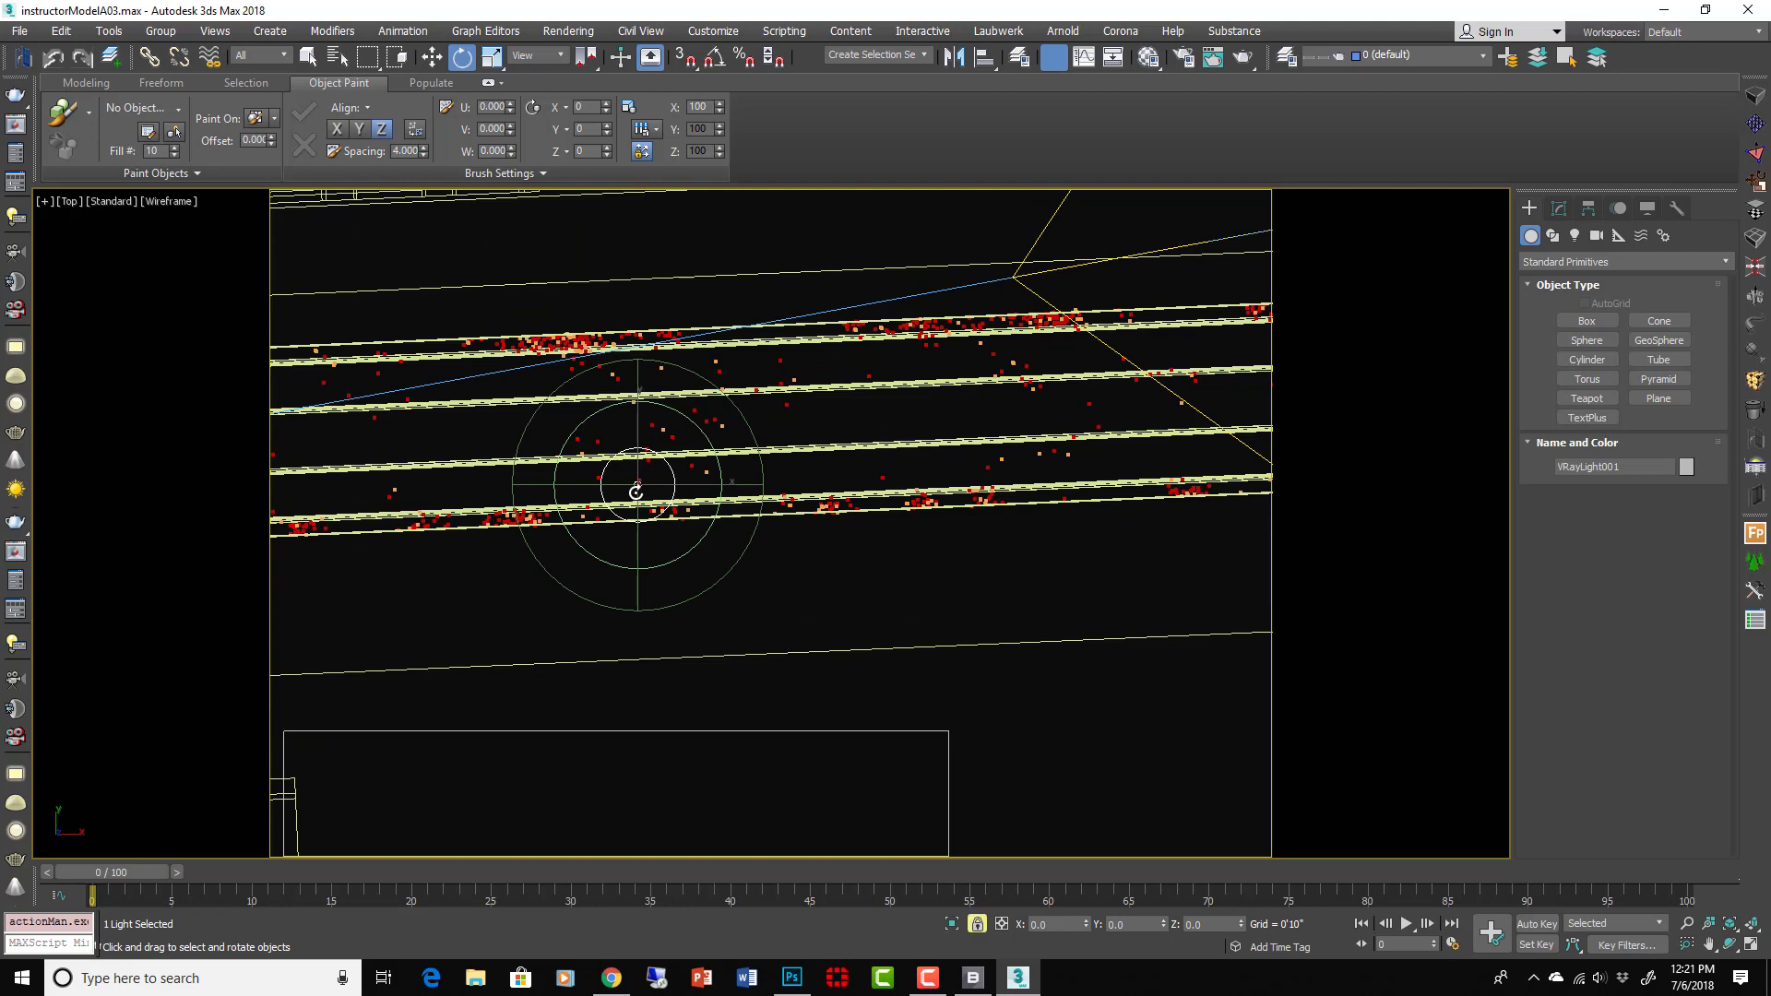
pyautogui.moveTo(637, 492); pyautogui.dragTo(744, 594)
pyautogui.click(743, 600)
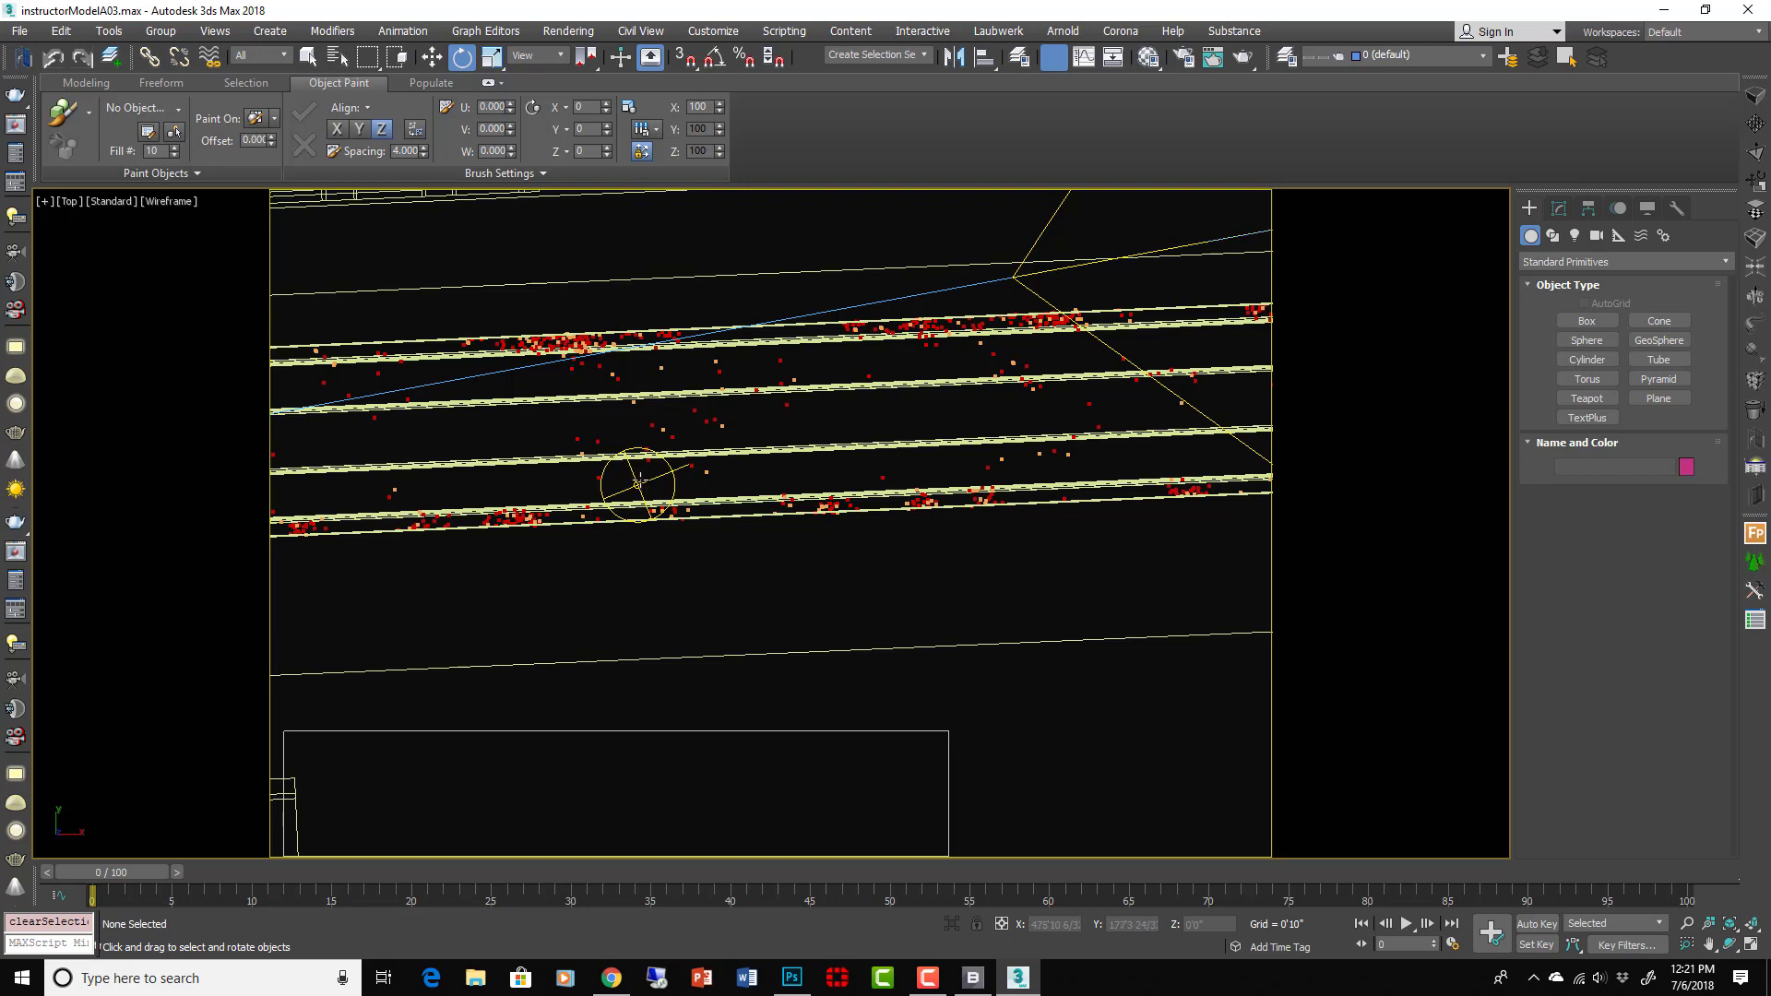
pyautogui.click(638, 483)
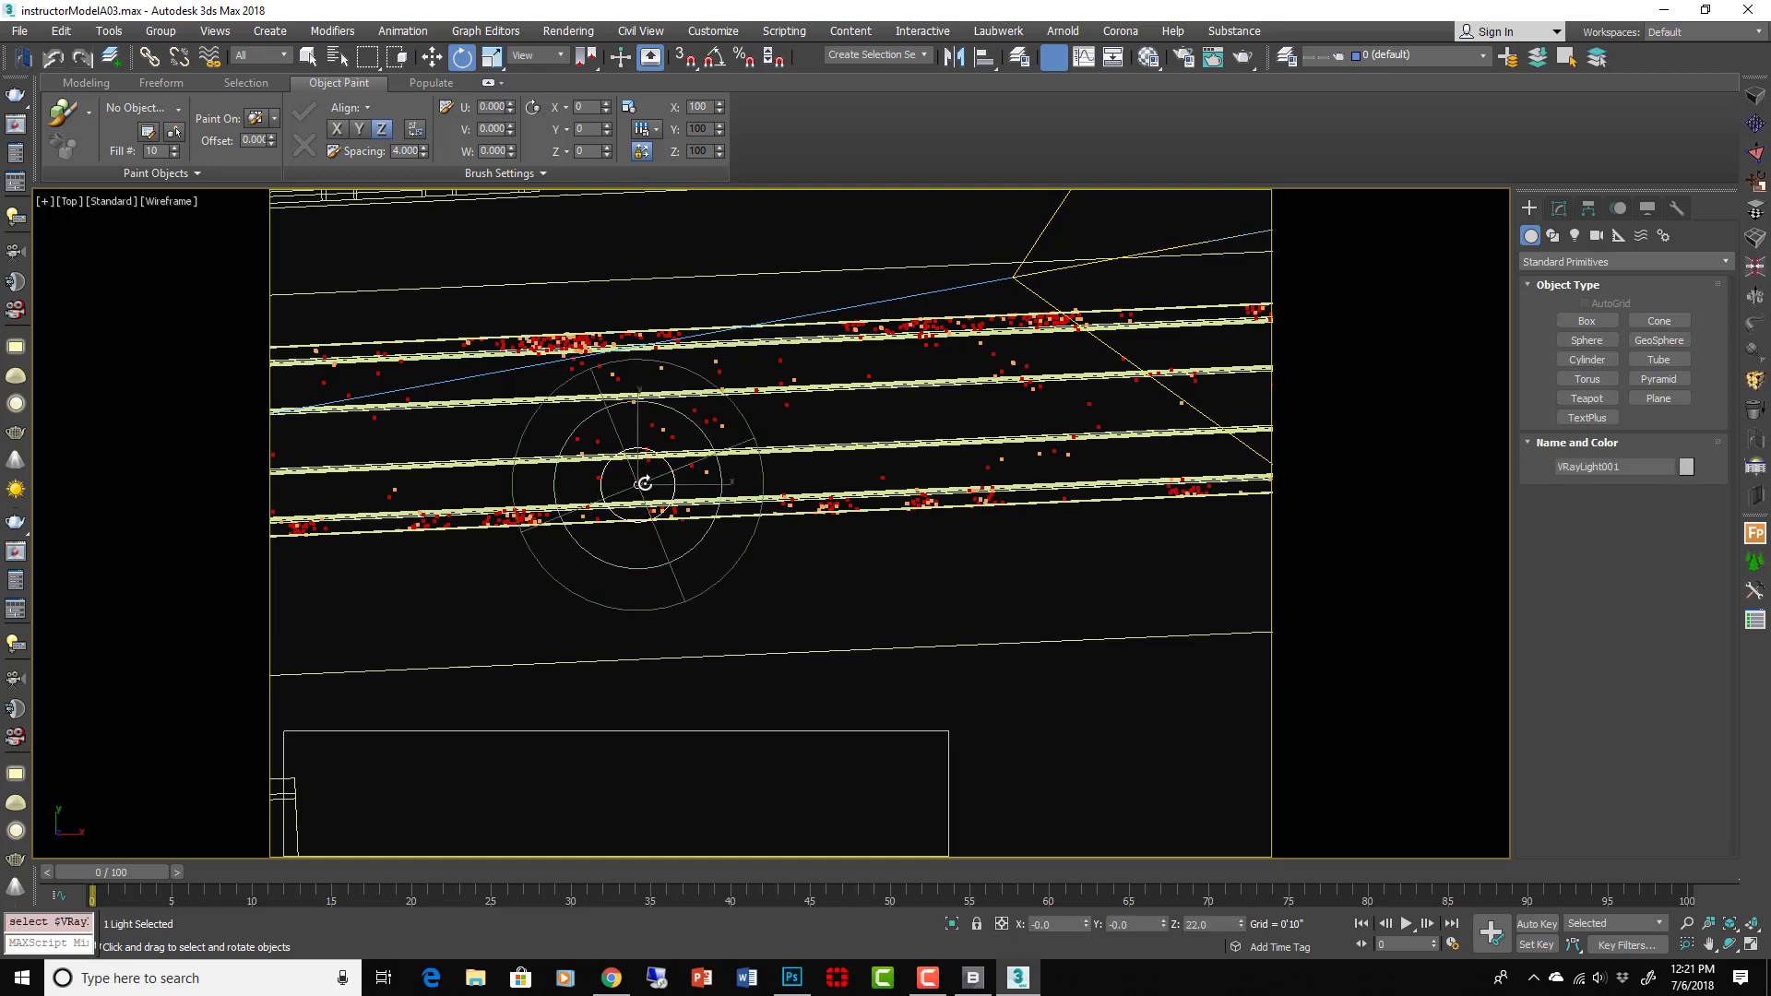
pyautogui.click(695, 540)
pyautogui.hotkey('ctrl', 'z')
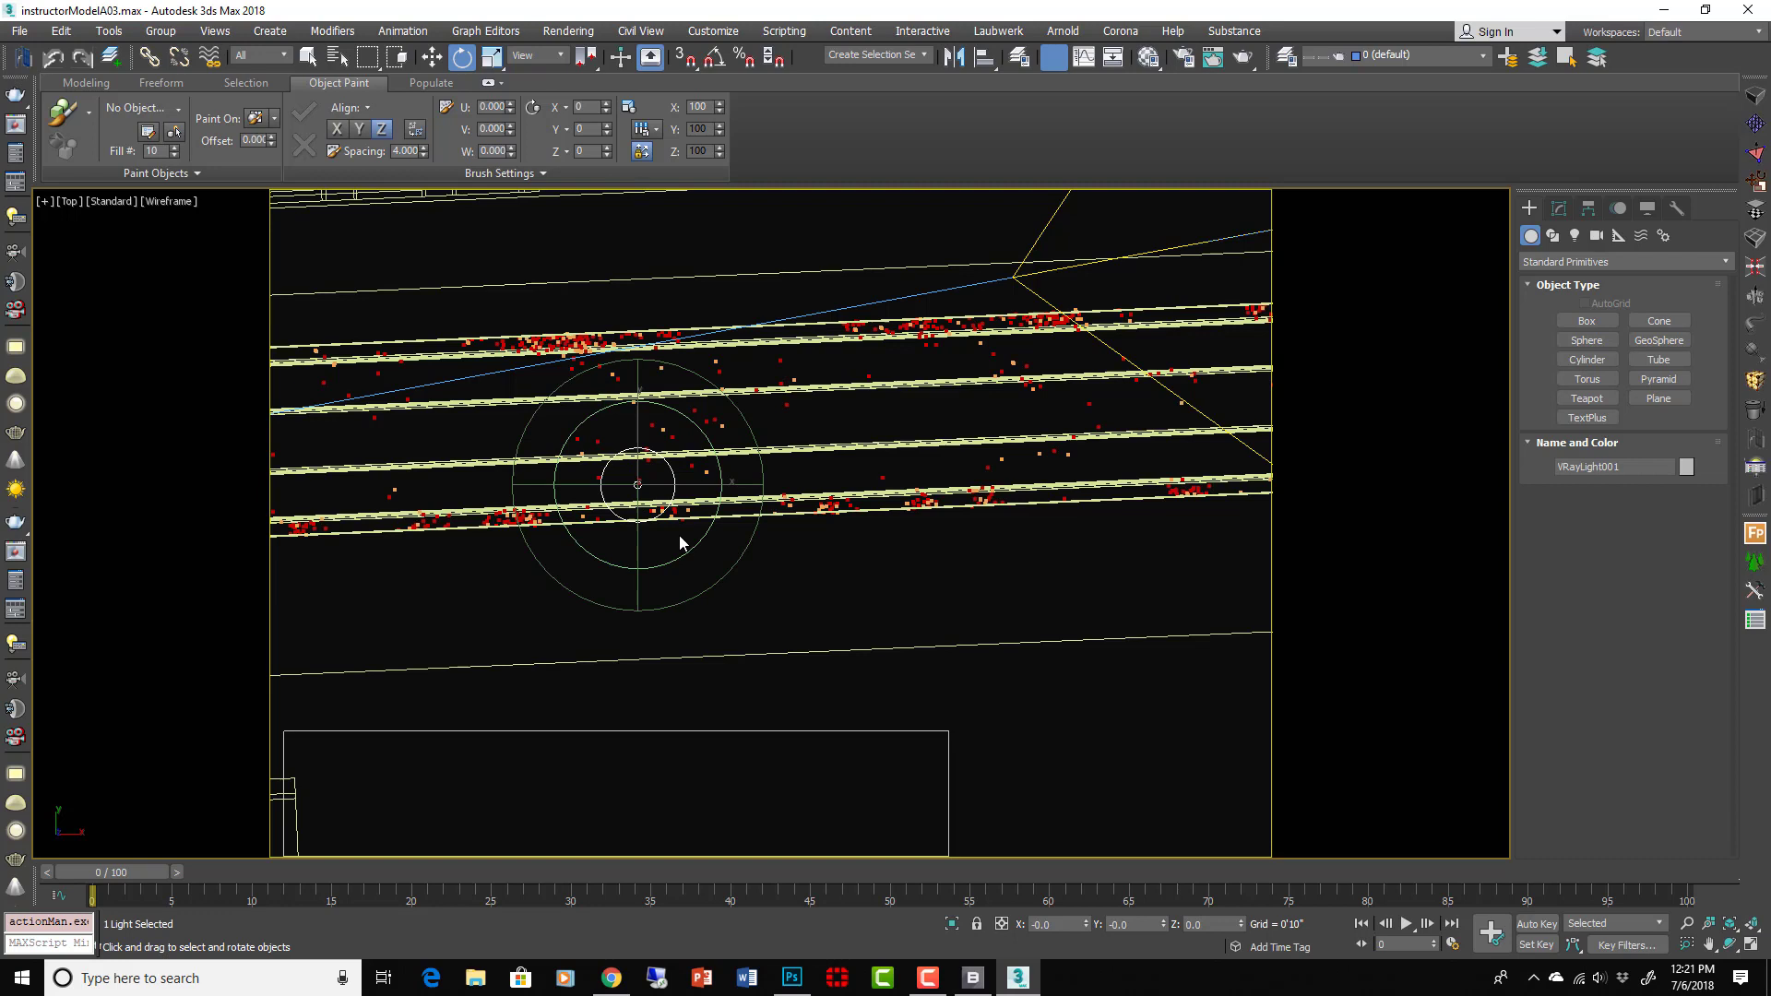
pyautogui.click(760, 581)
pyautogui.click(643, 497)
# Instance the dome's Map #112 into a Material Editor sample slot
pyautogui.click(1148, 57)
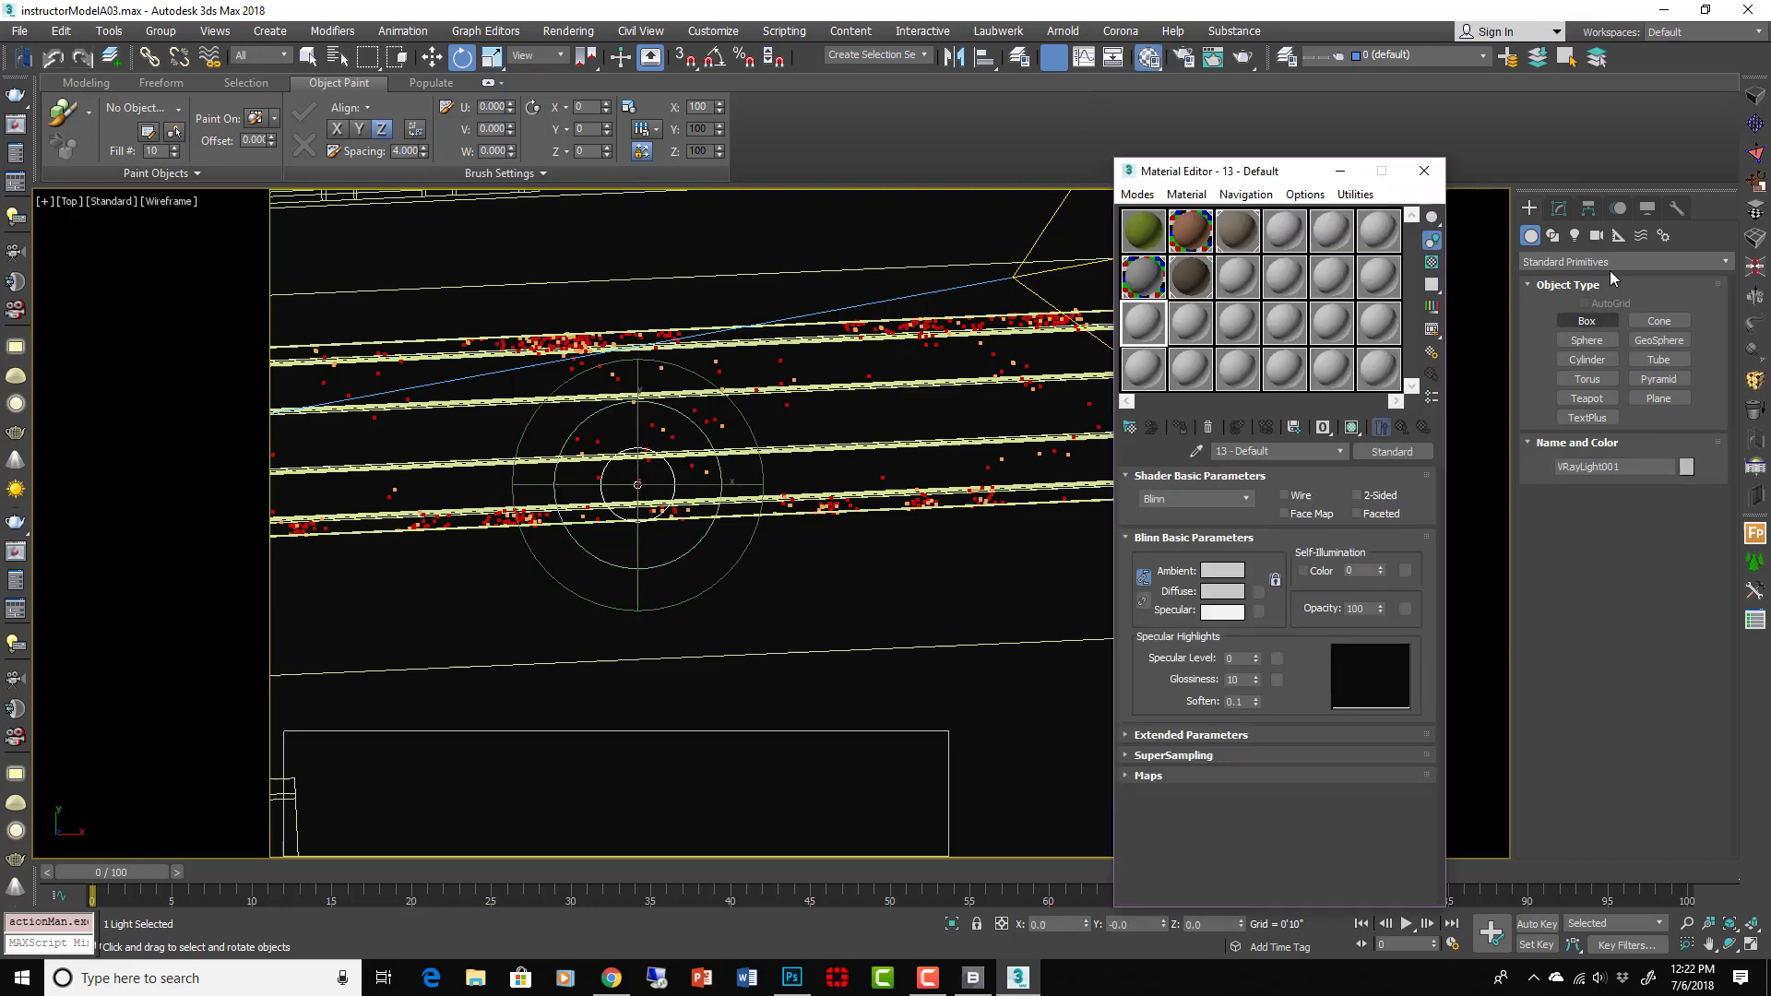
pyautogui.moveTo(1240, 264); pyautogui.dragTo(1232, 287)
pyautogui.press('Return')
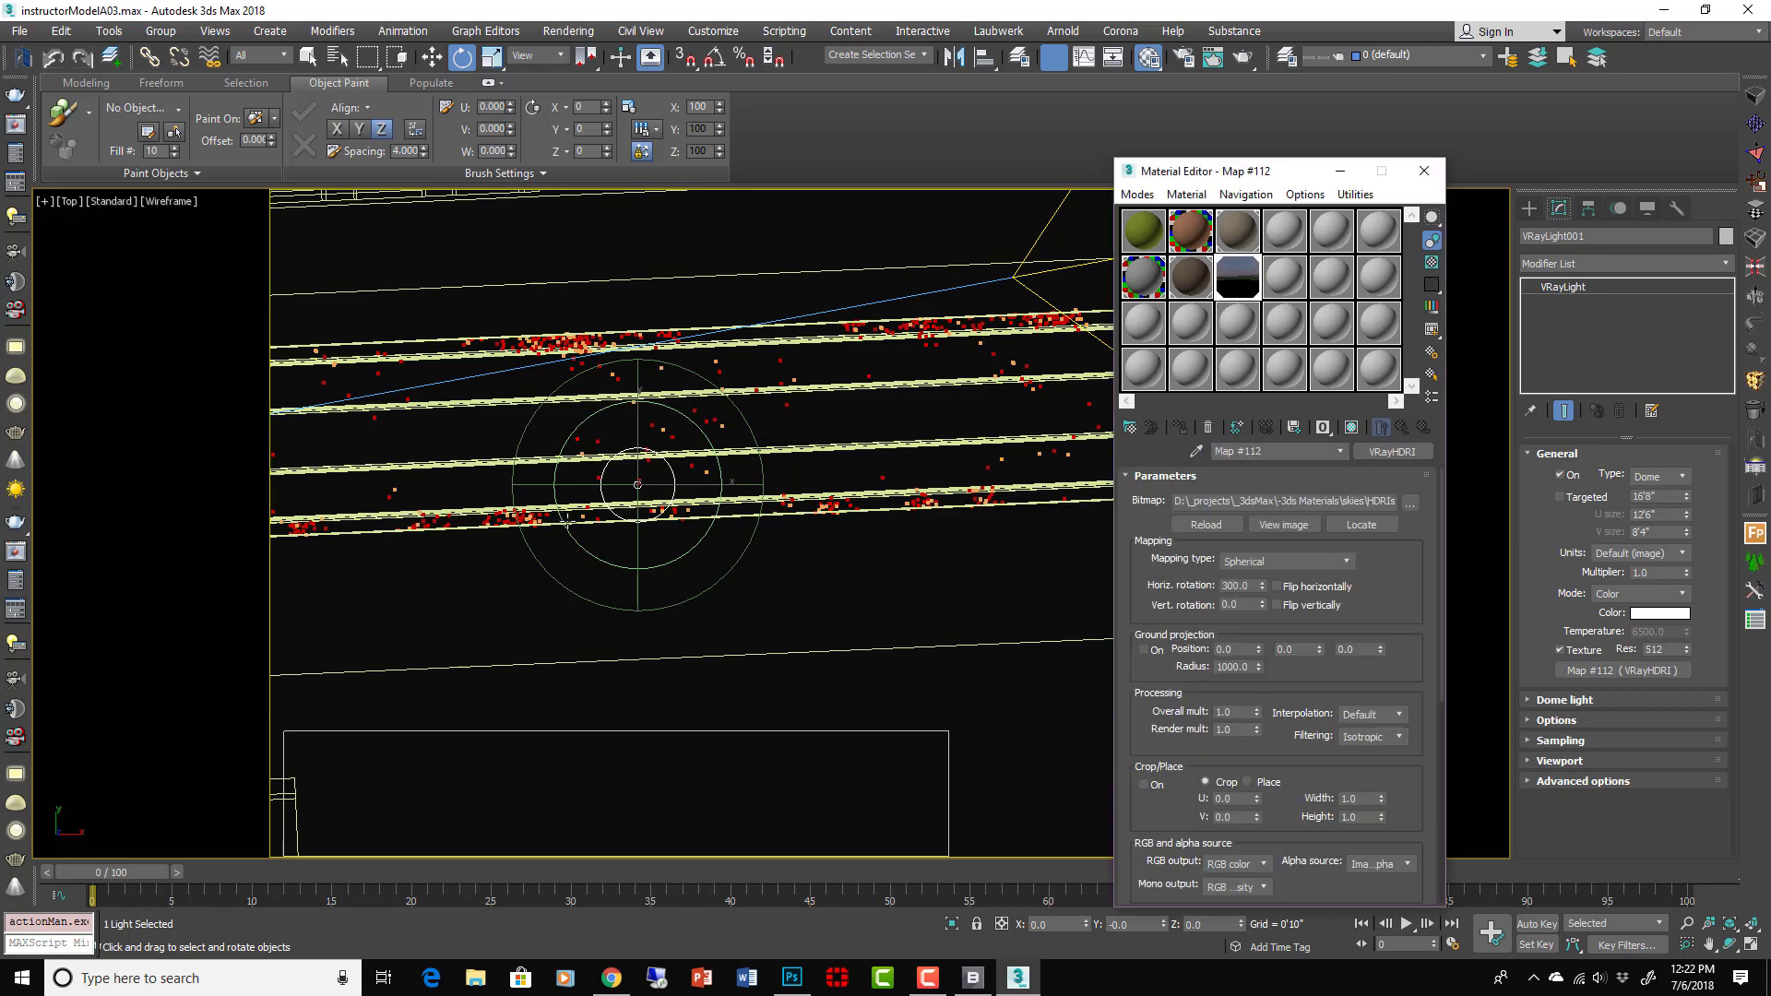
# Rotate the dome light to re-aim the sky and select the Horiz. rotation value 300.0
pyautogui.click(655, 487)
pyautogui.click(655, 486)
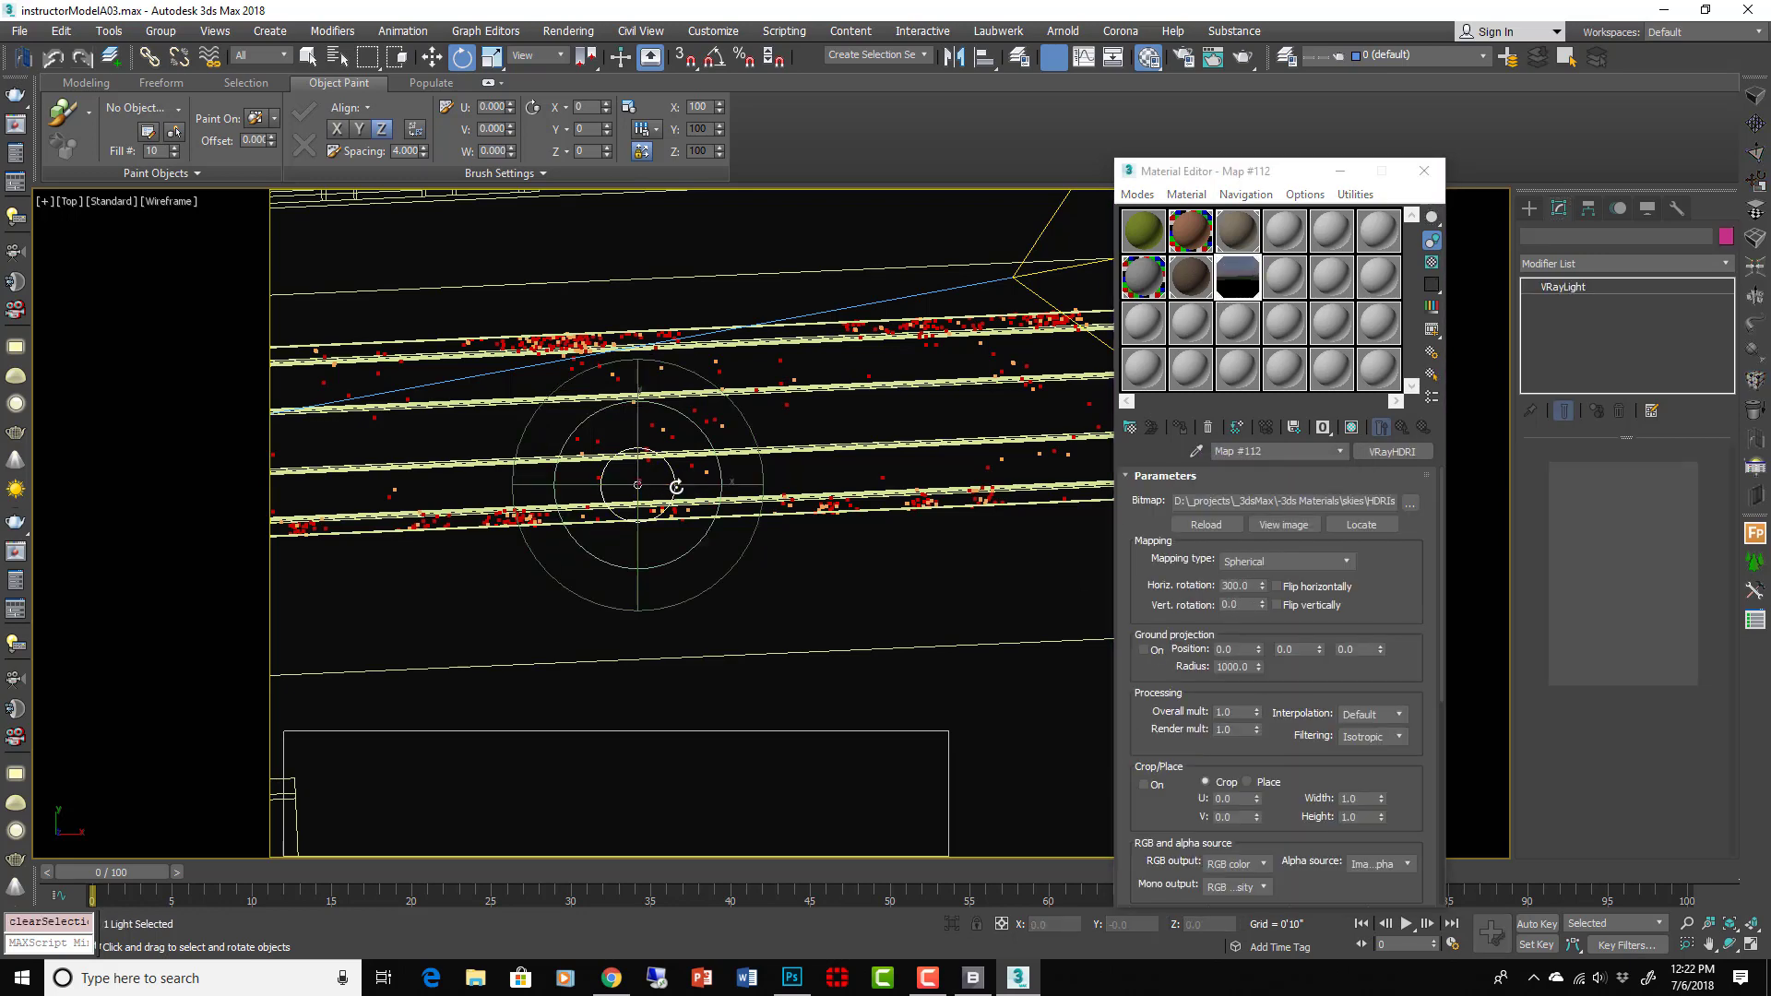
pyautogui.moveTo(271, 428); pyautogui.dragTo(67, 328)
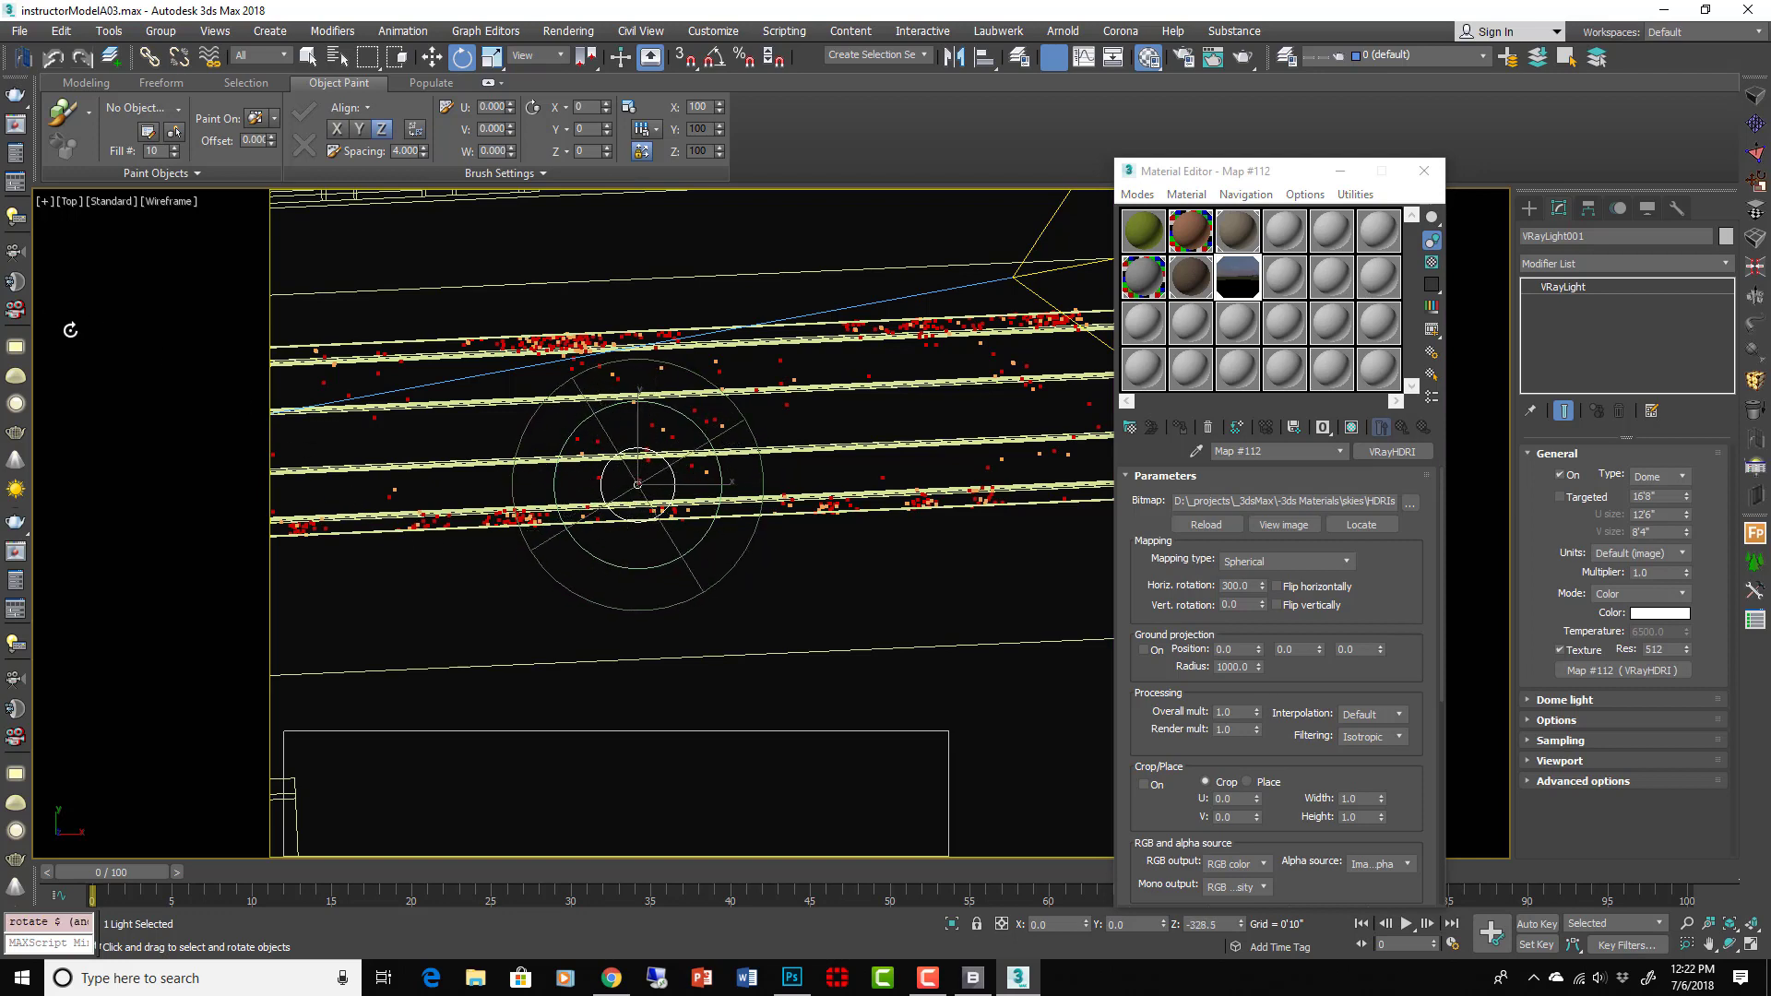
pyautogui.click(811, 565)
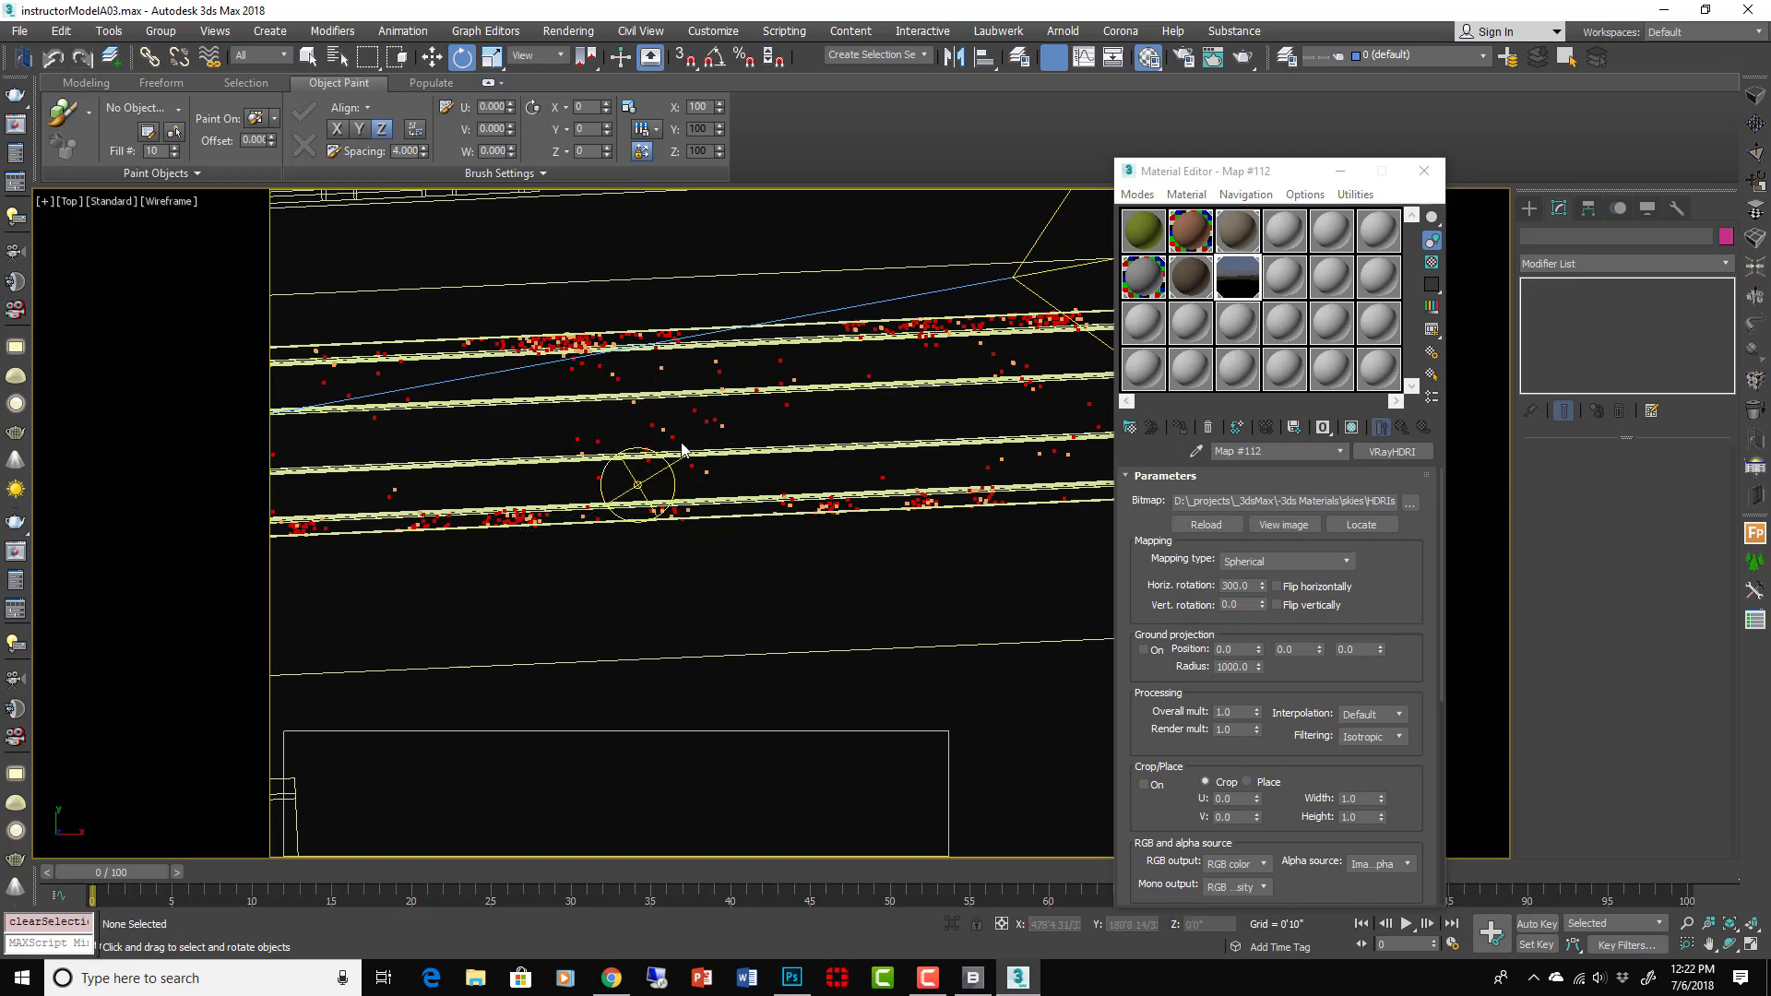
pyautogui.click(685, 502)
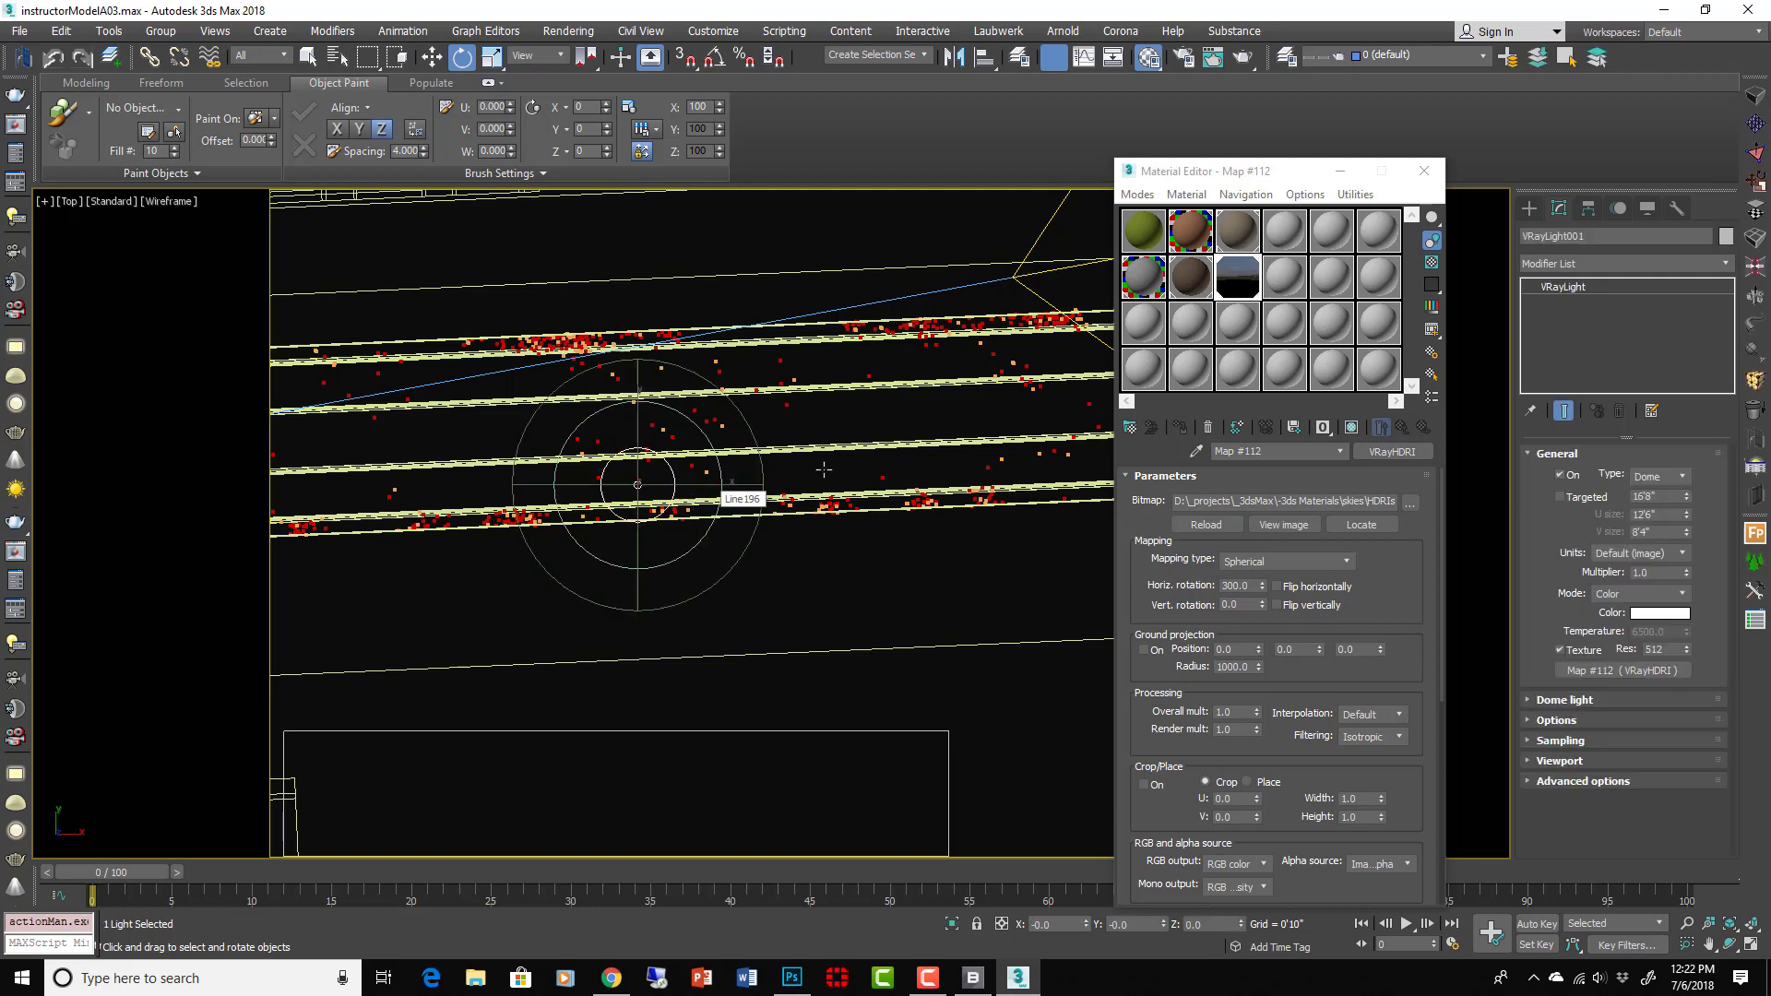
pyautogui.doubleClick(1260, 585)
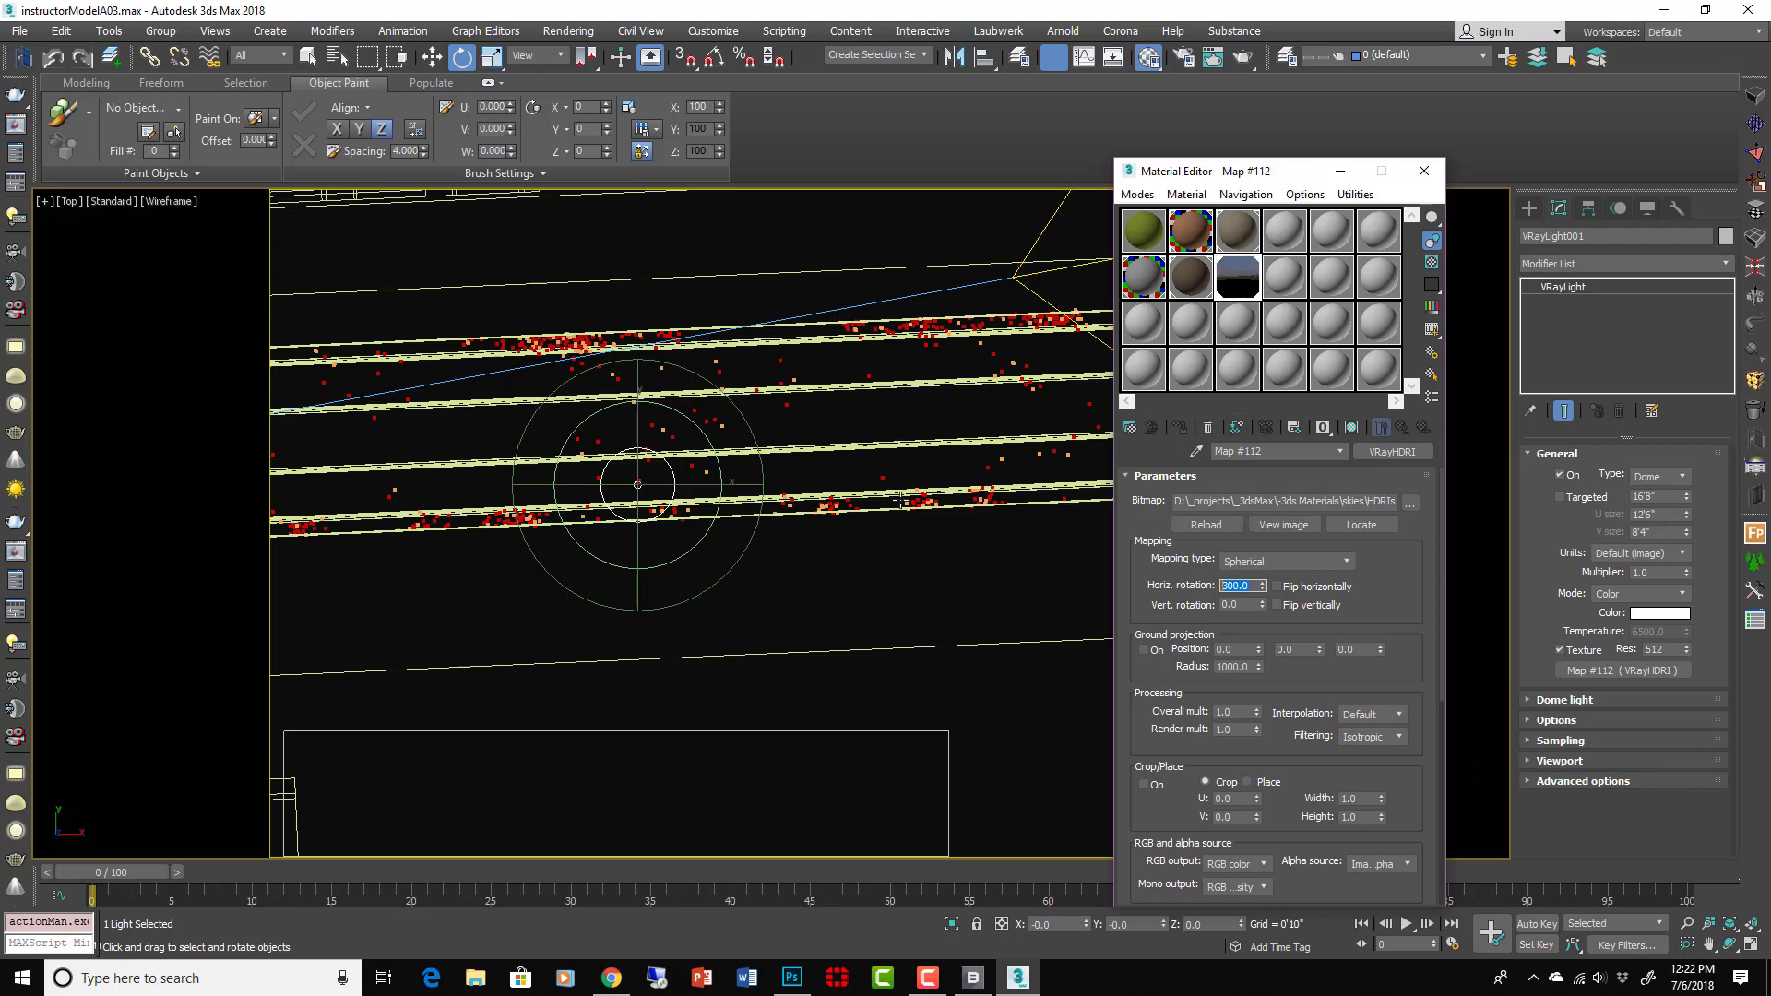
pyautogui.click(840, 583)
pyautogui.scroll(-5, 855, 552)
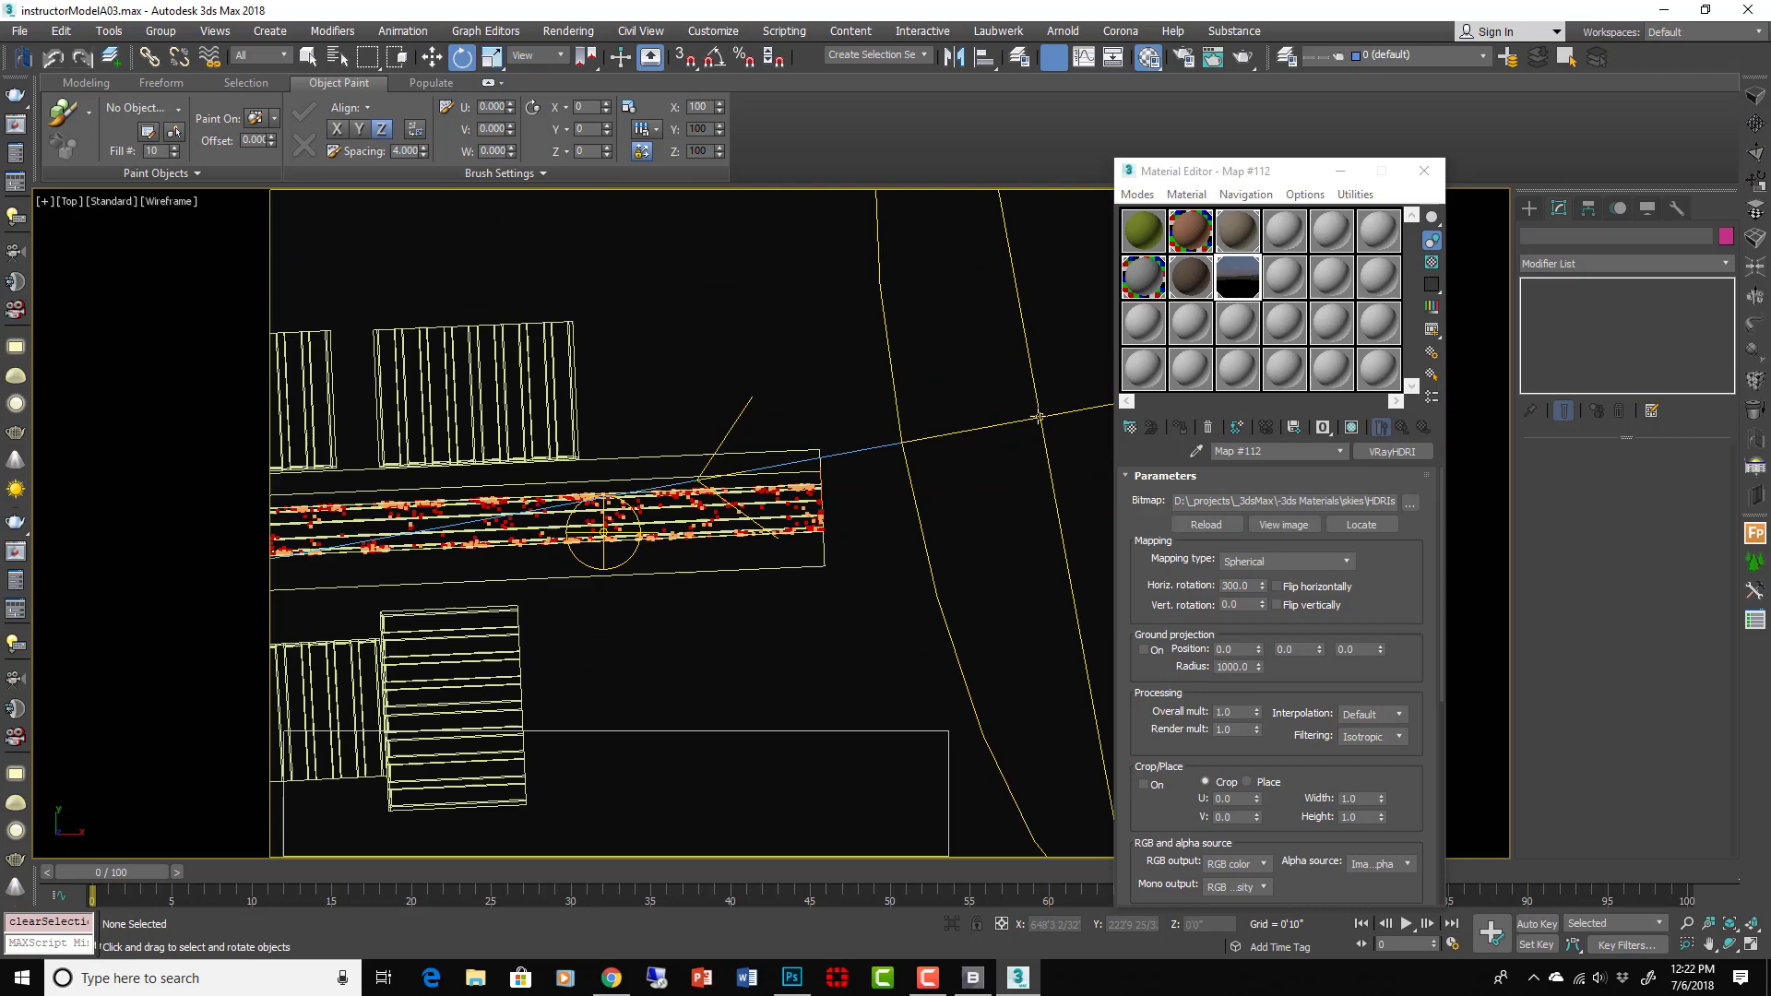
pyautogui.click(1039, 416)
pyautogui.moveTo(1064, 476); pyautogui.dragTo(878, 473, button='middle')
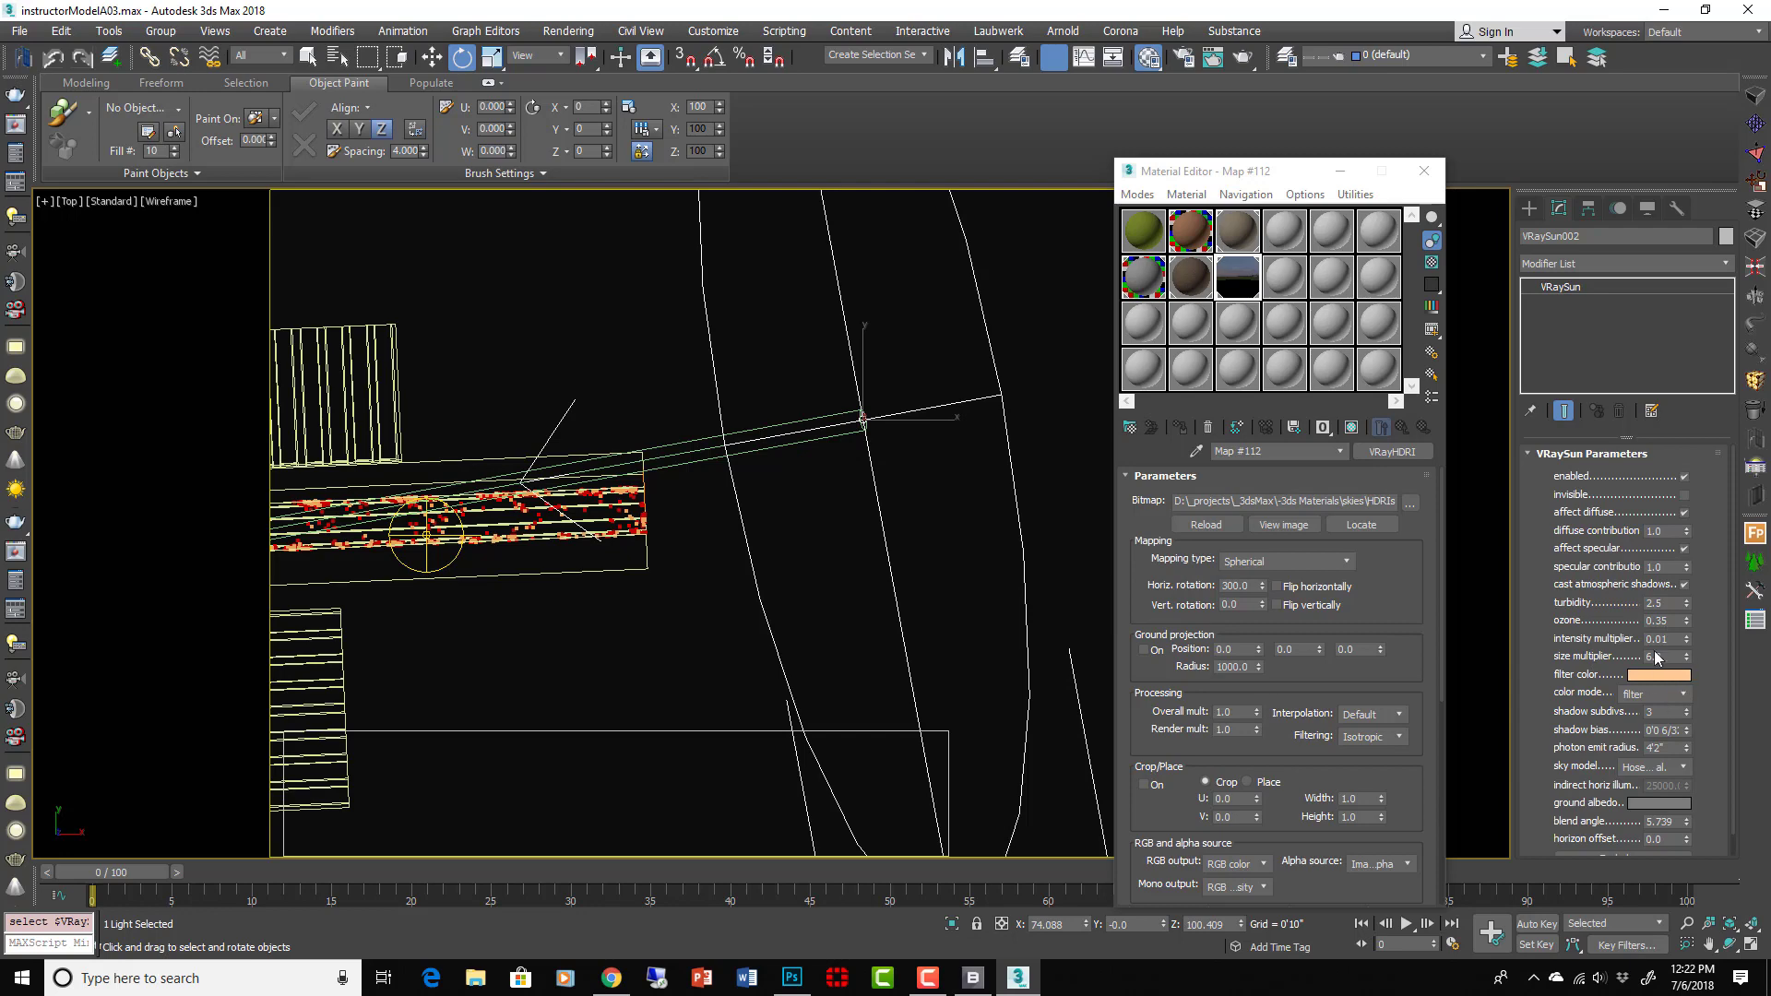
pyautogui.scroll(-3, 949, 423)
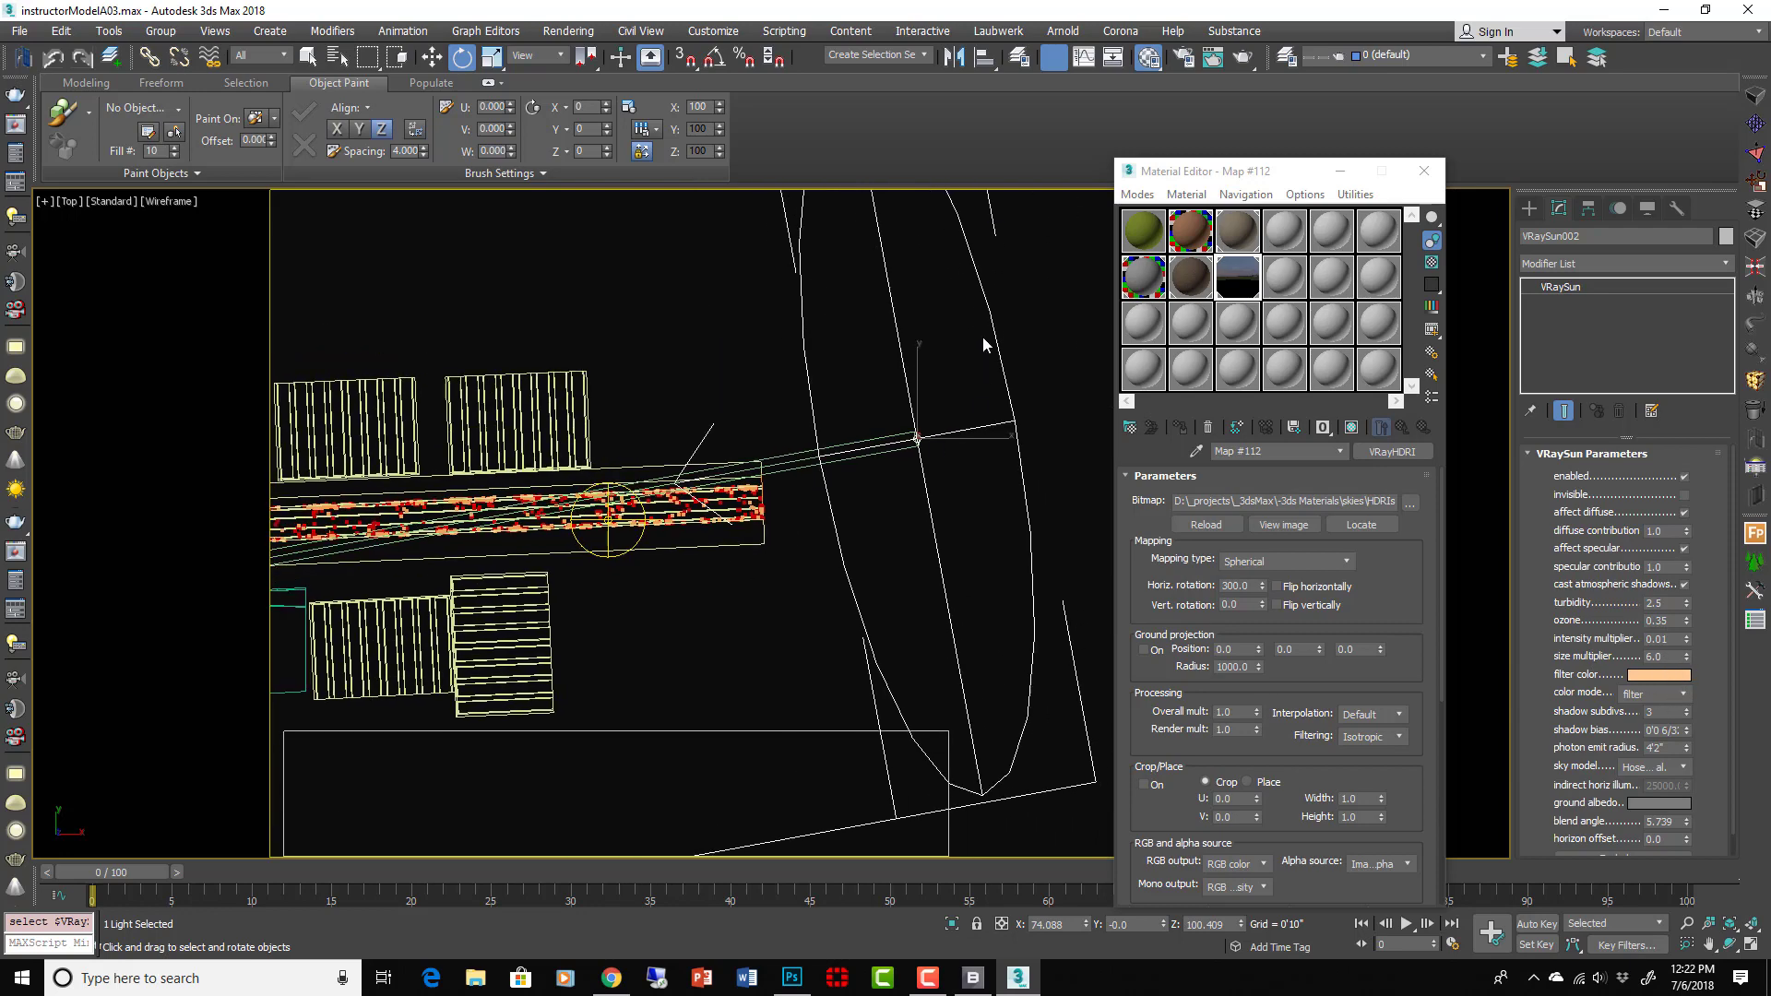
pyautogui.scroll(-2, 914, 475)
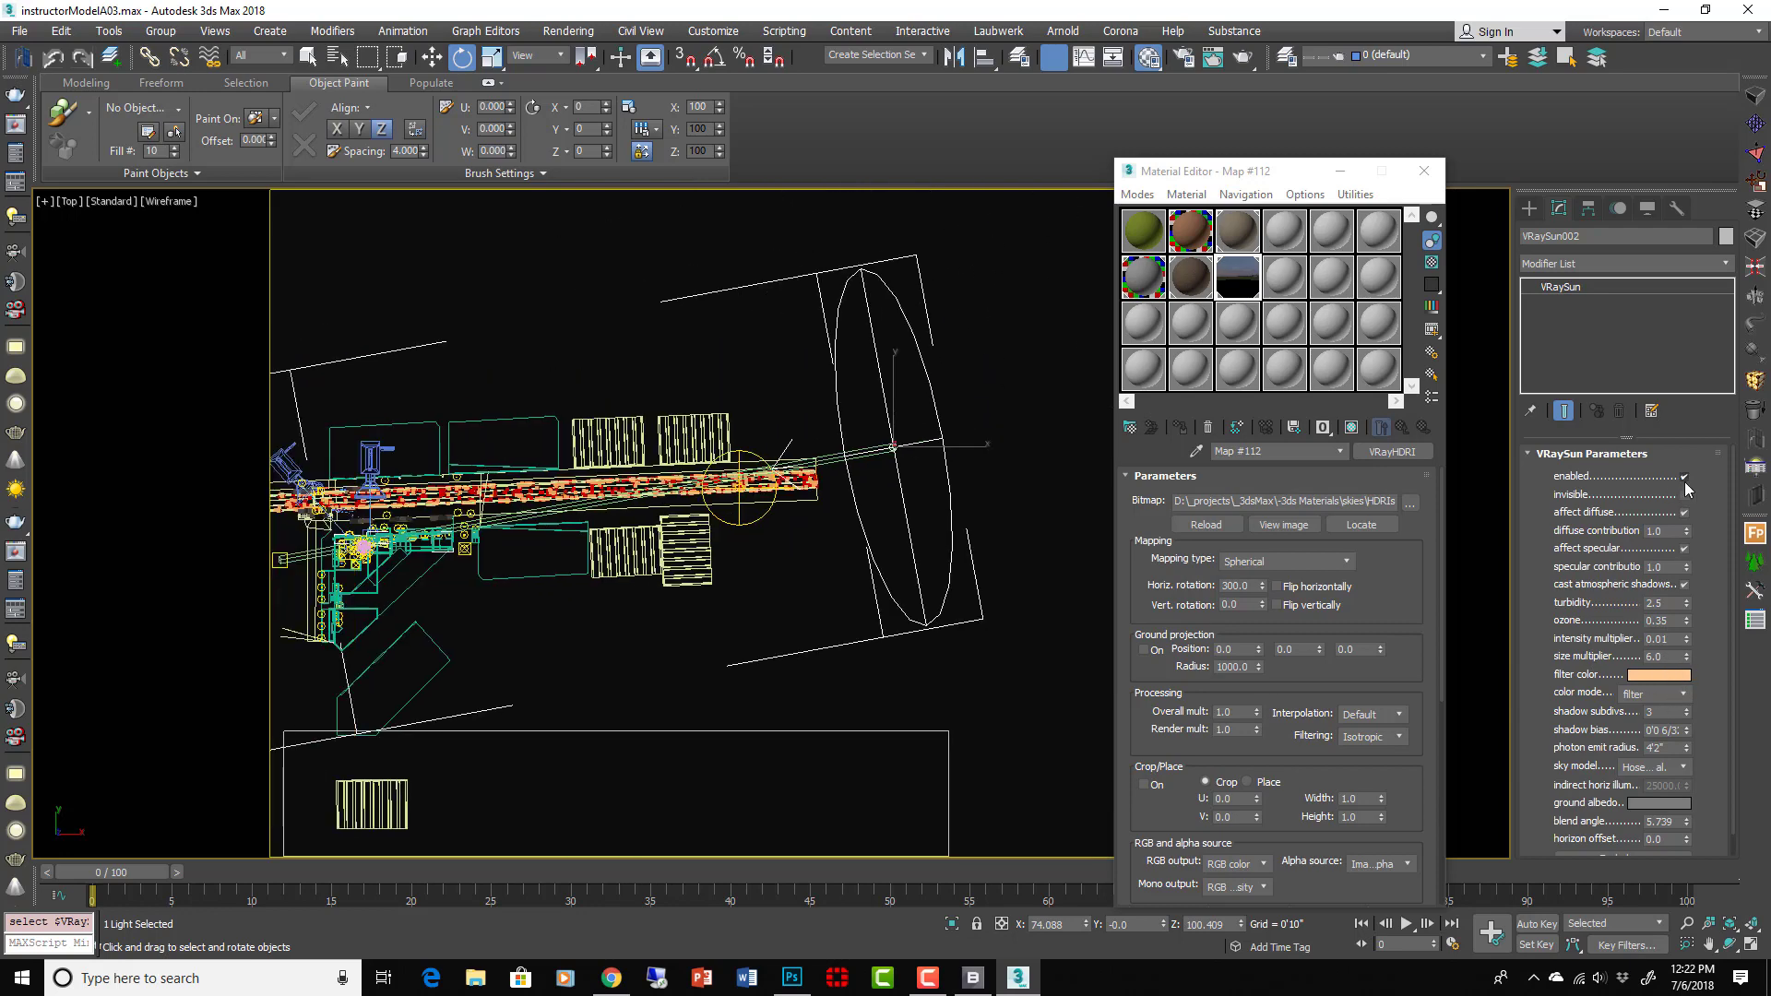
pyautogui.click(740, 398)
pyautogui.scroll(3, 743, 463)
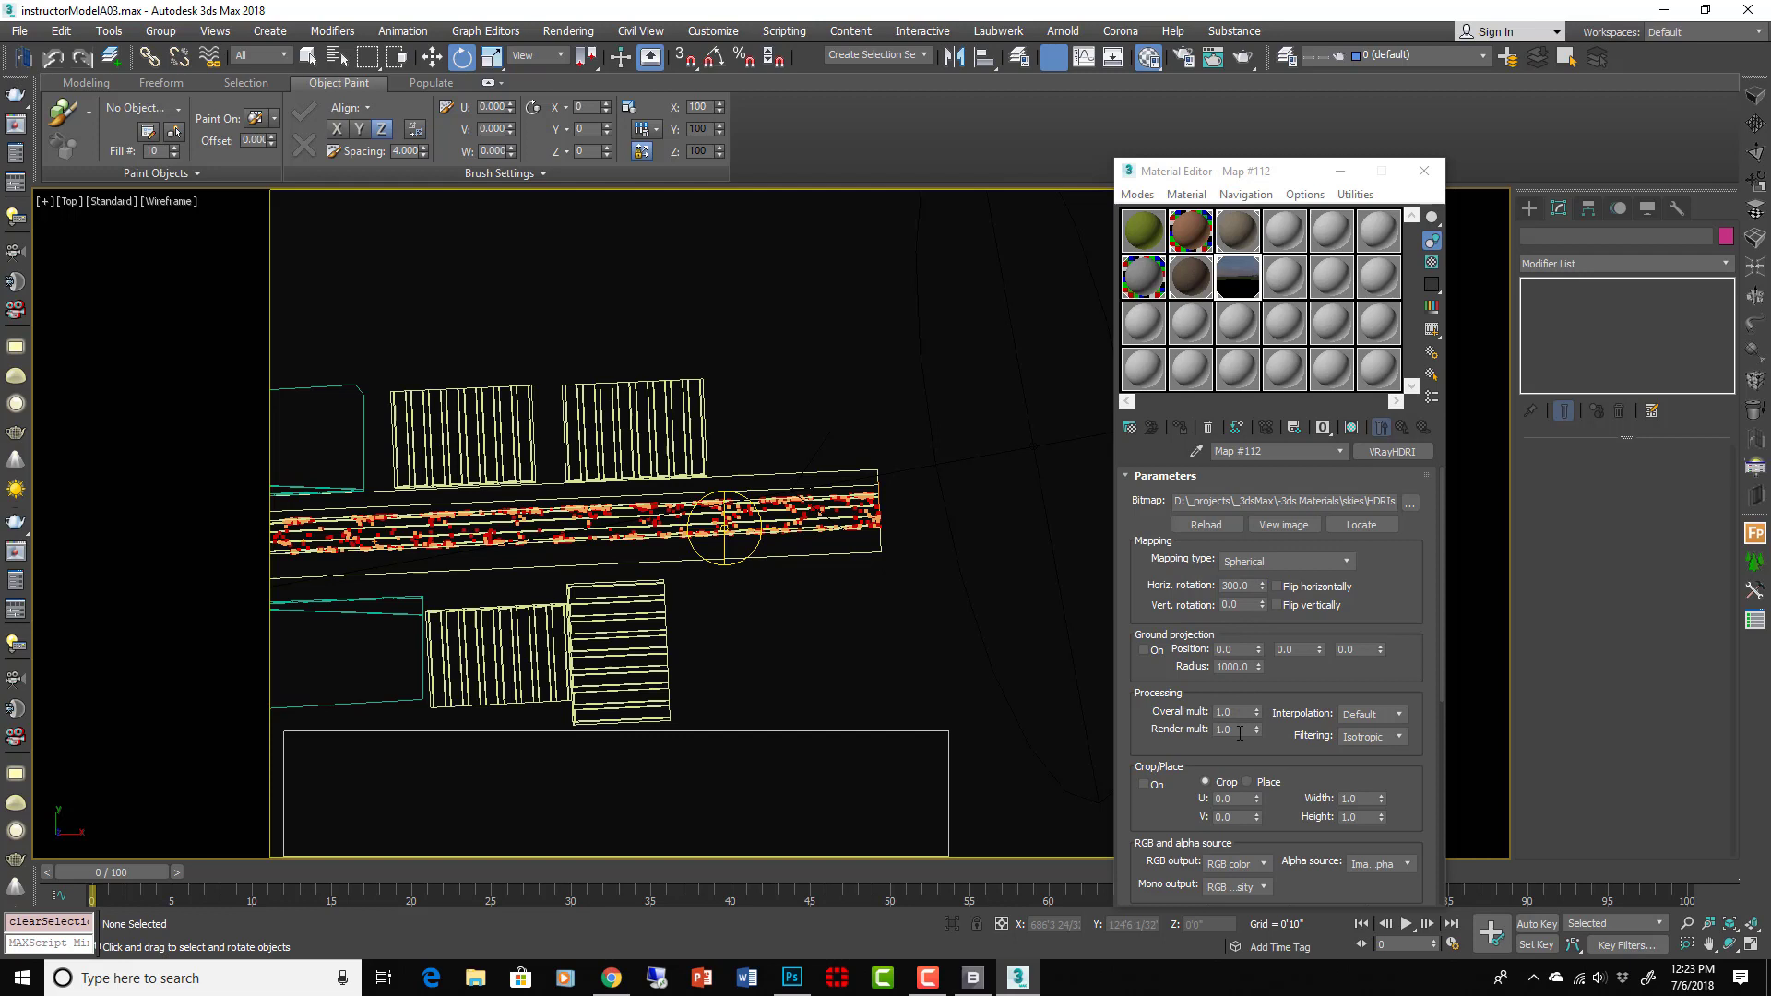
pyautogui.click(725, 532)
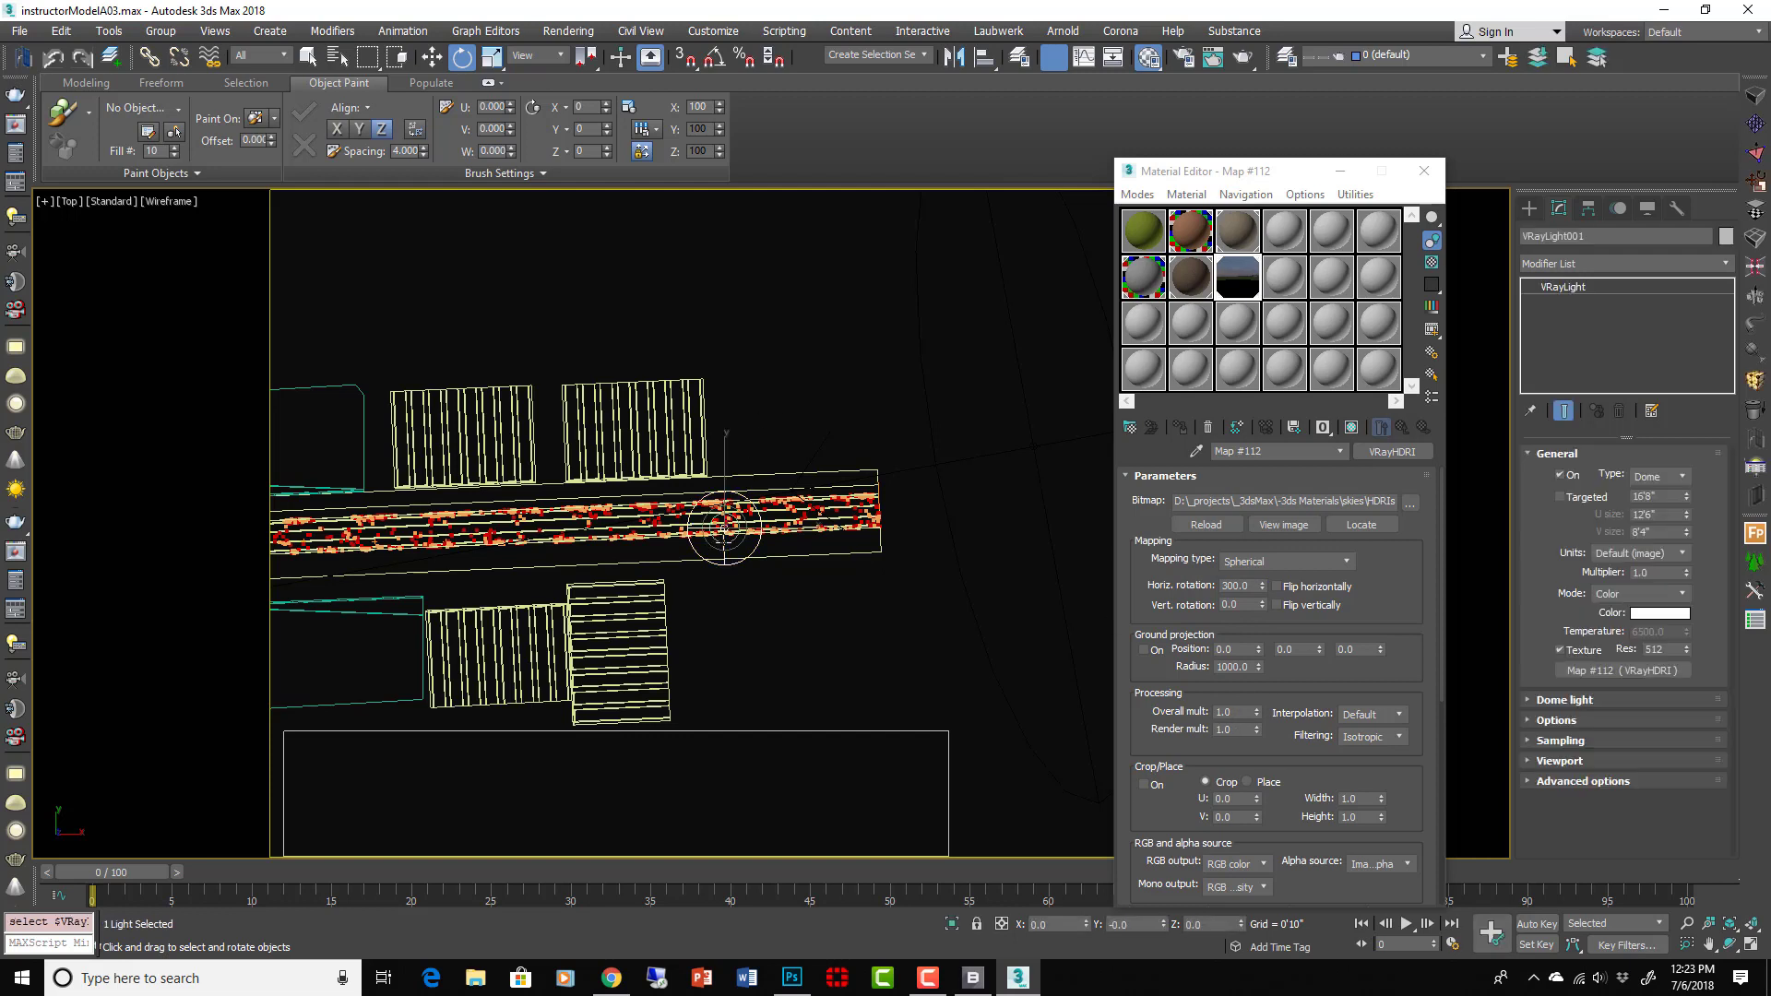
pyautogui.doubleClick(1665, 573)
pyautogui.click(1233, 283)
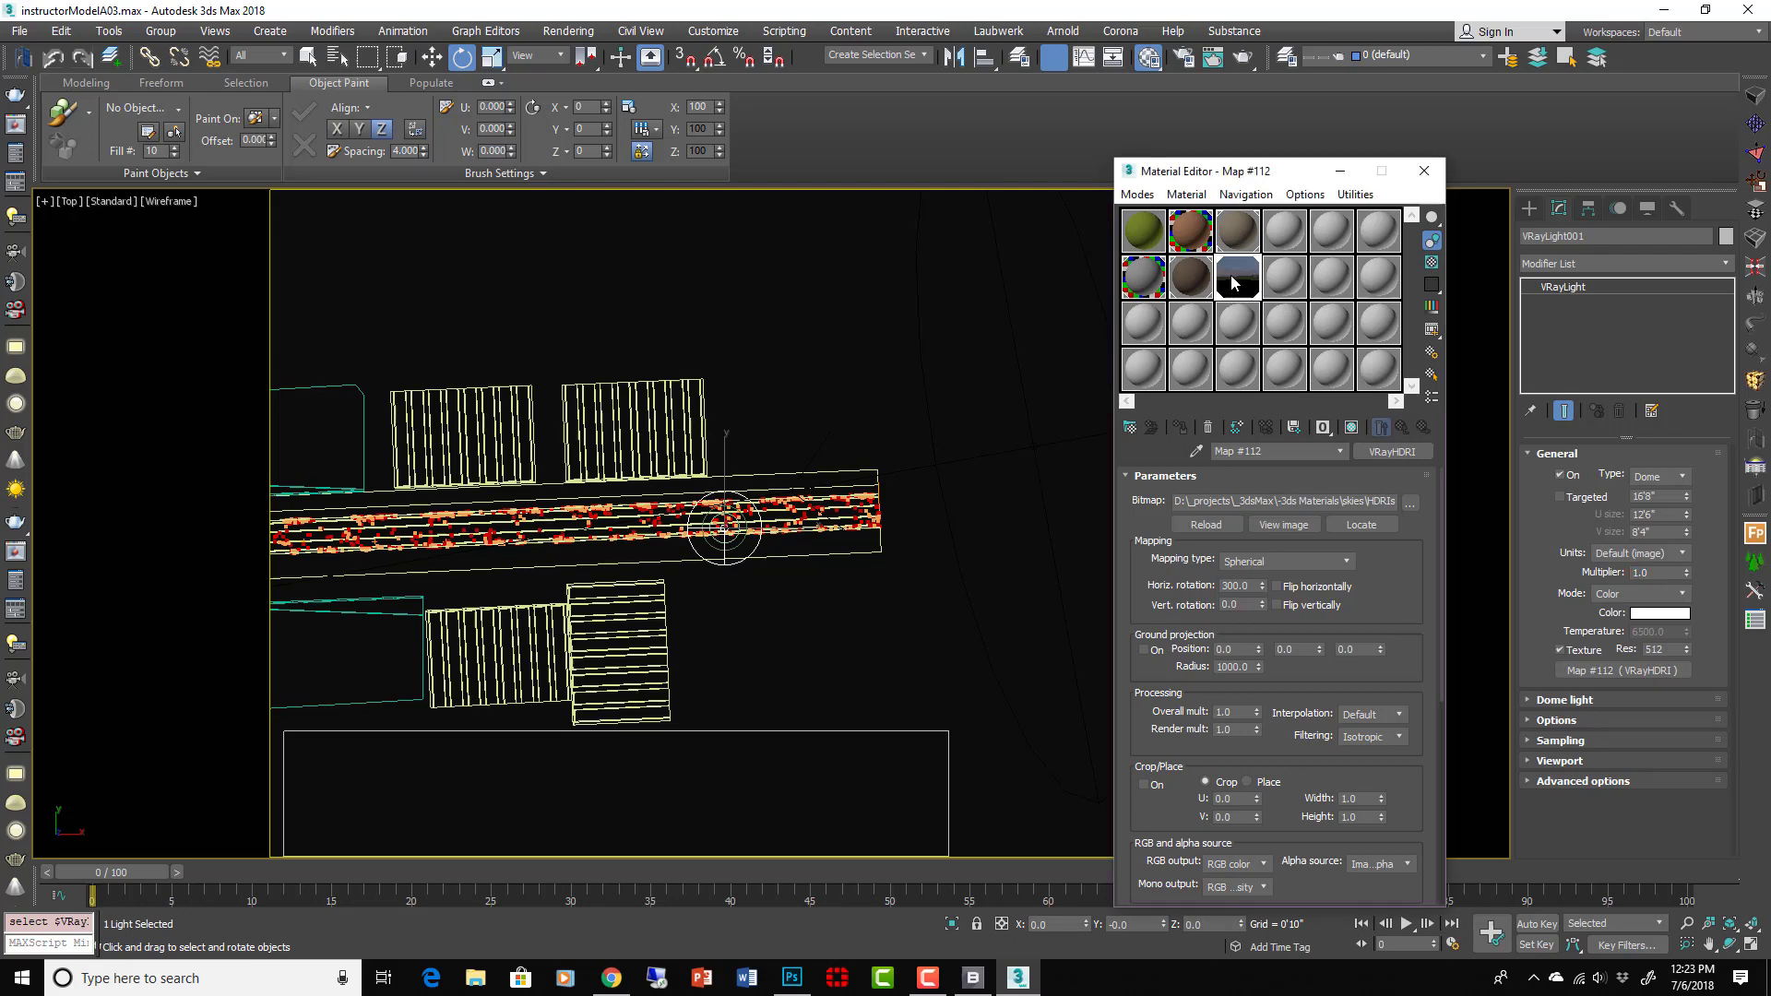
# View through PhysCamera003, run a production render, and open V-Ray Next Render Setup
pyautogui.click(884, 367)
pyautogui.press('c')
pyautogui.click(893, 626)
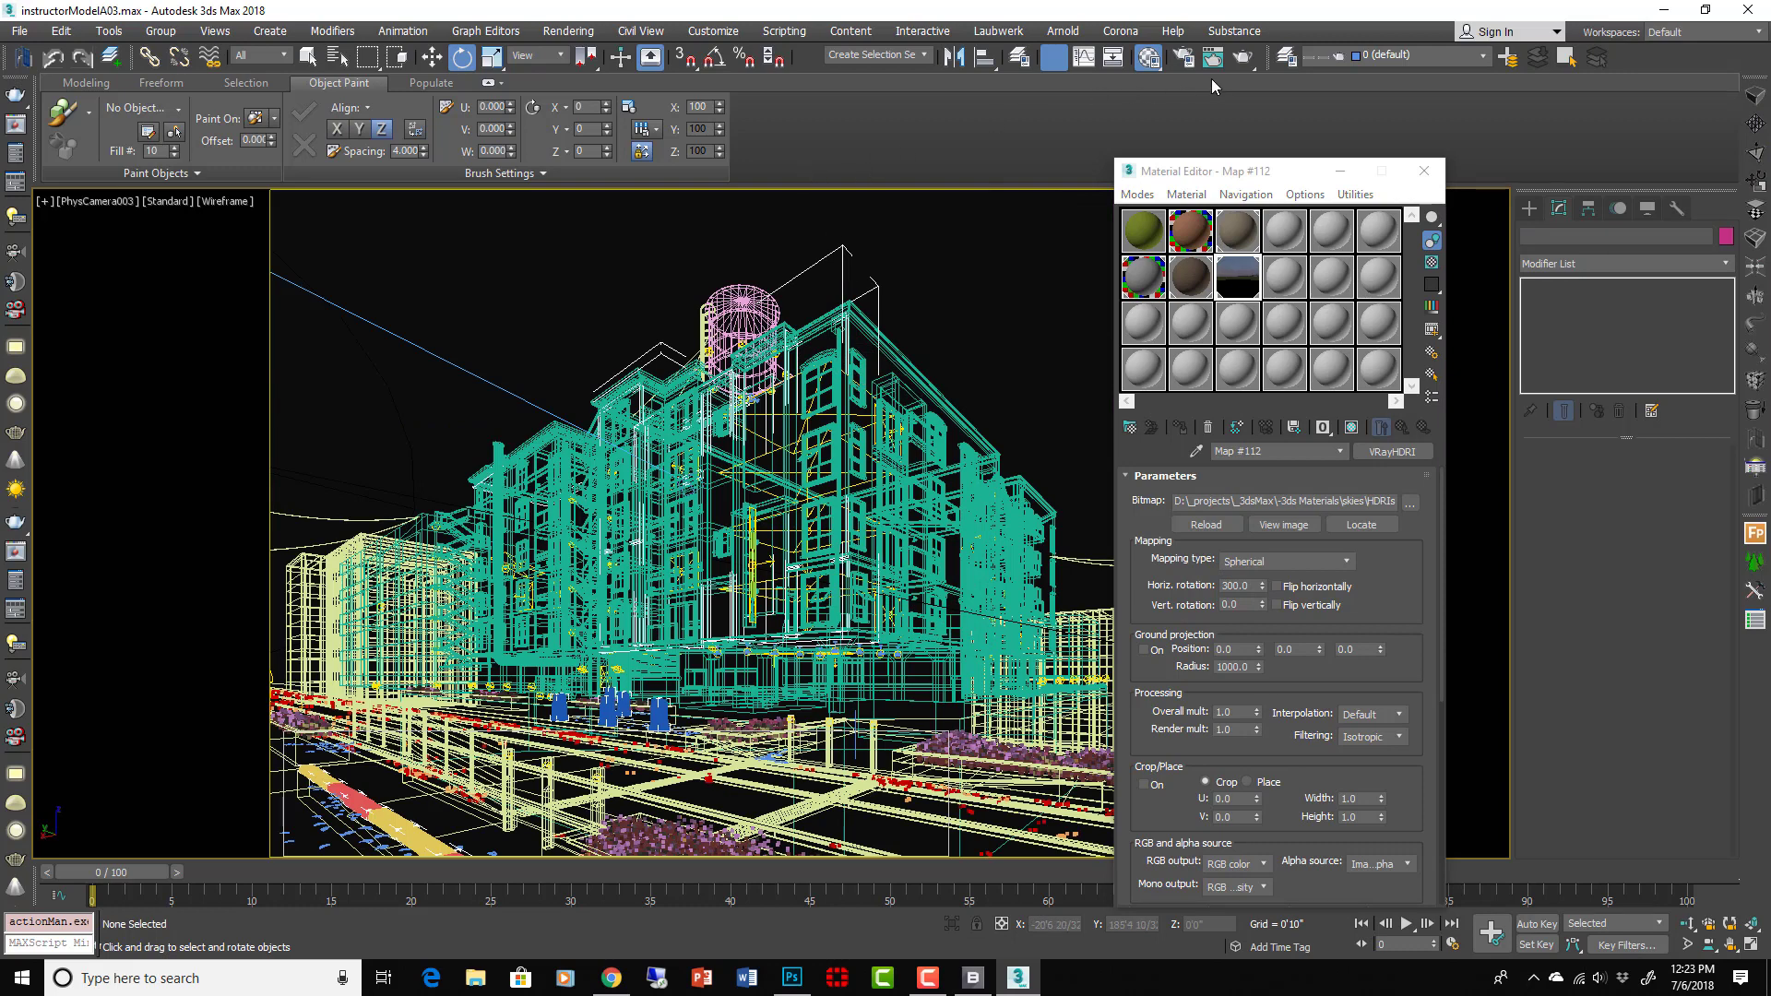
pyautogui.click(1244, 57)
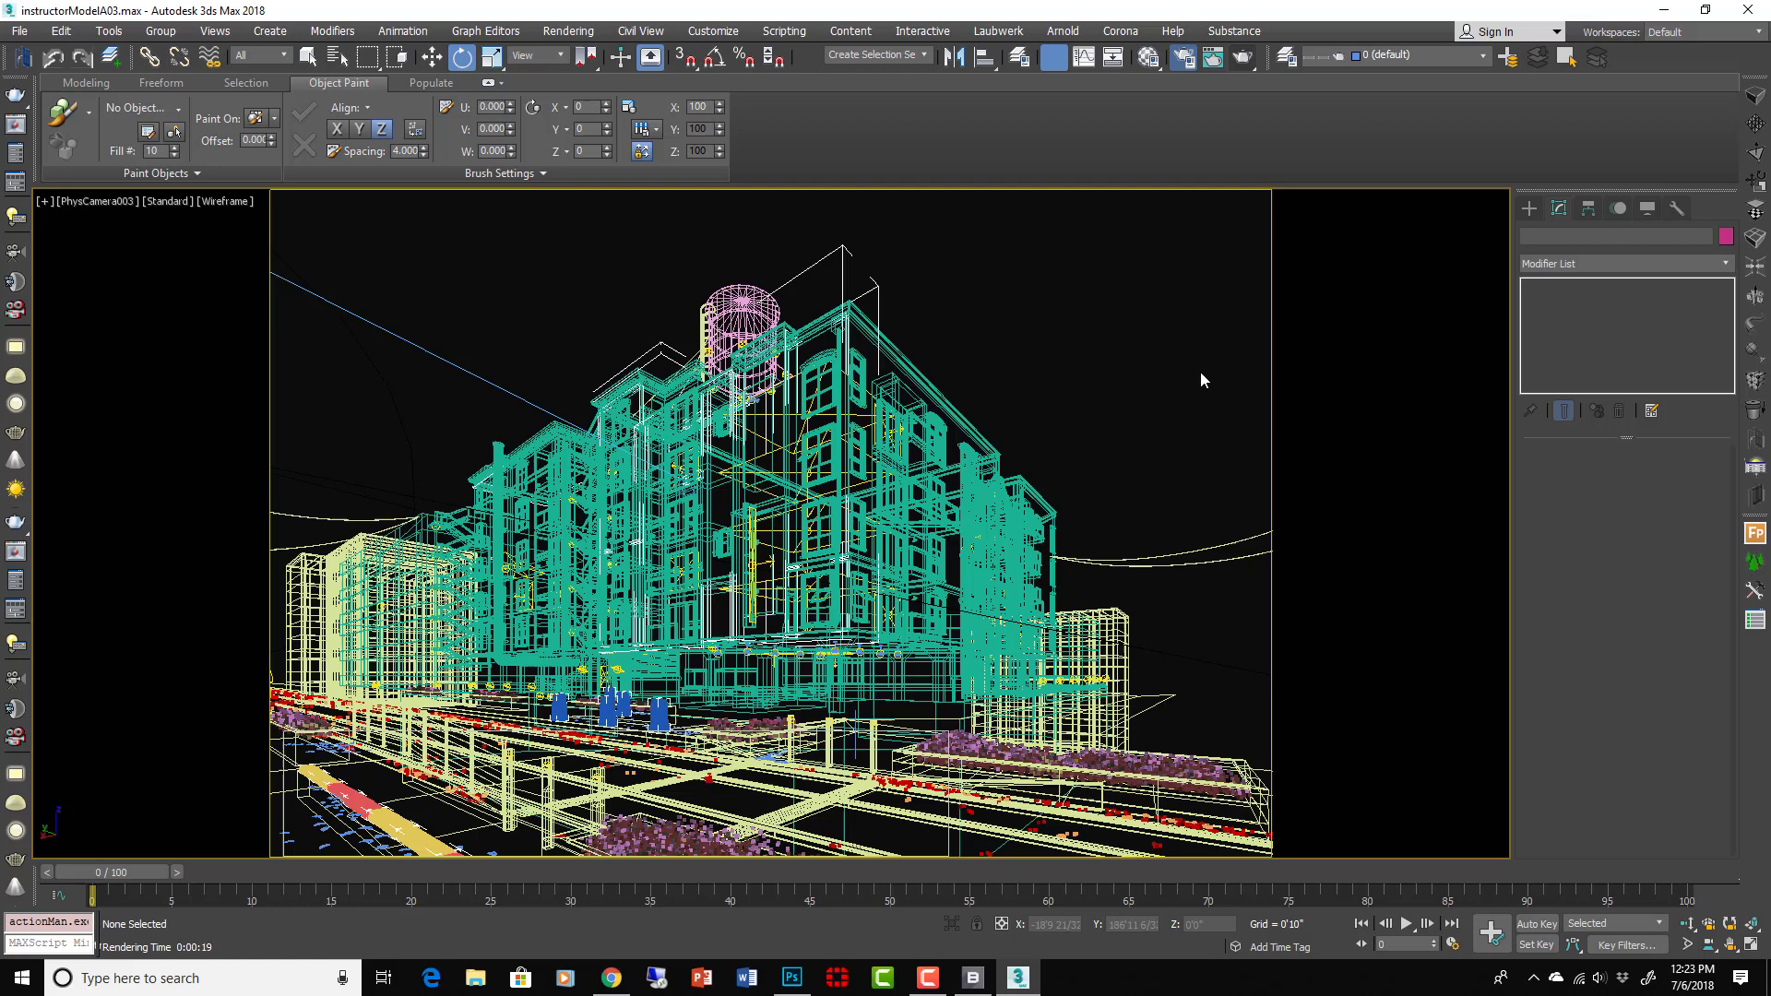
pyautogui.press('F10')
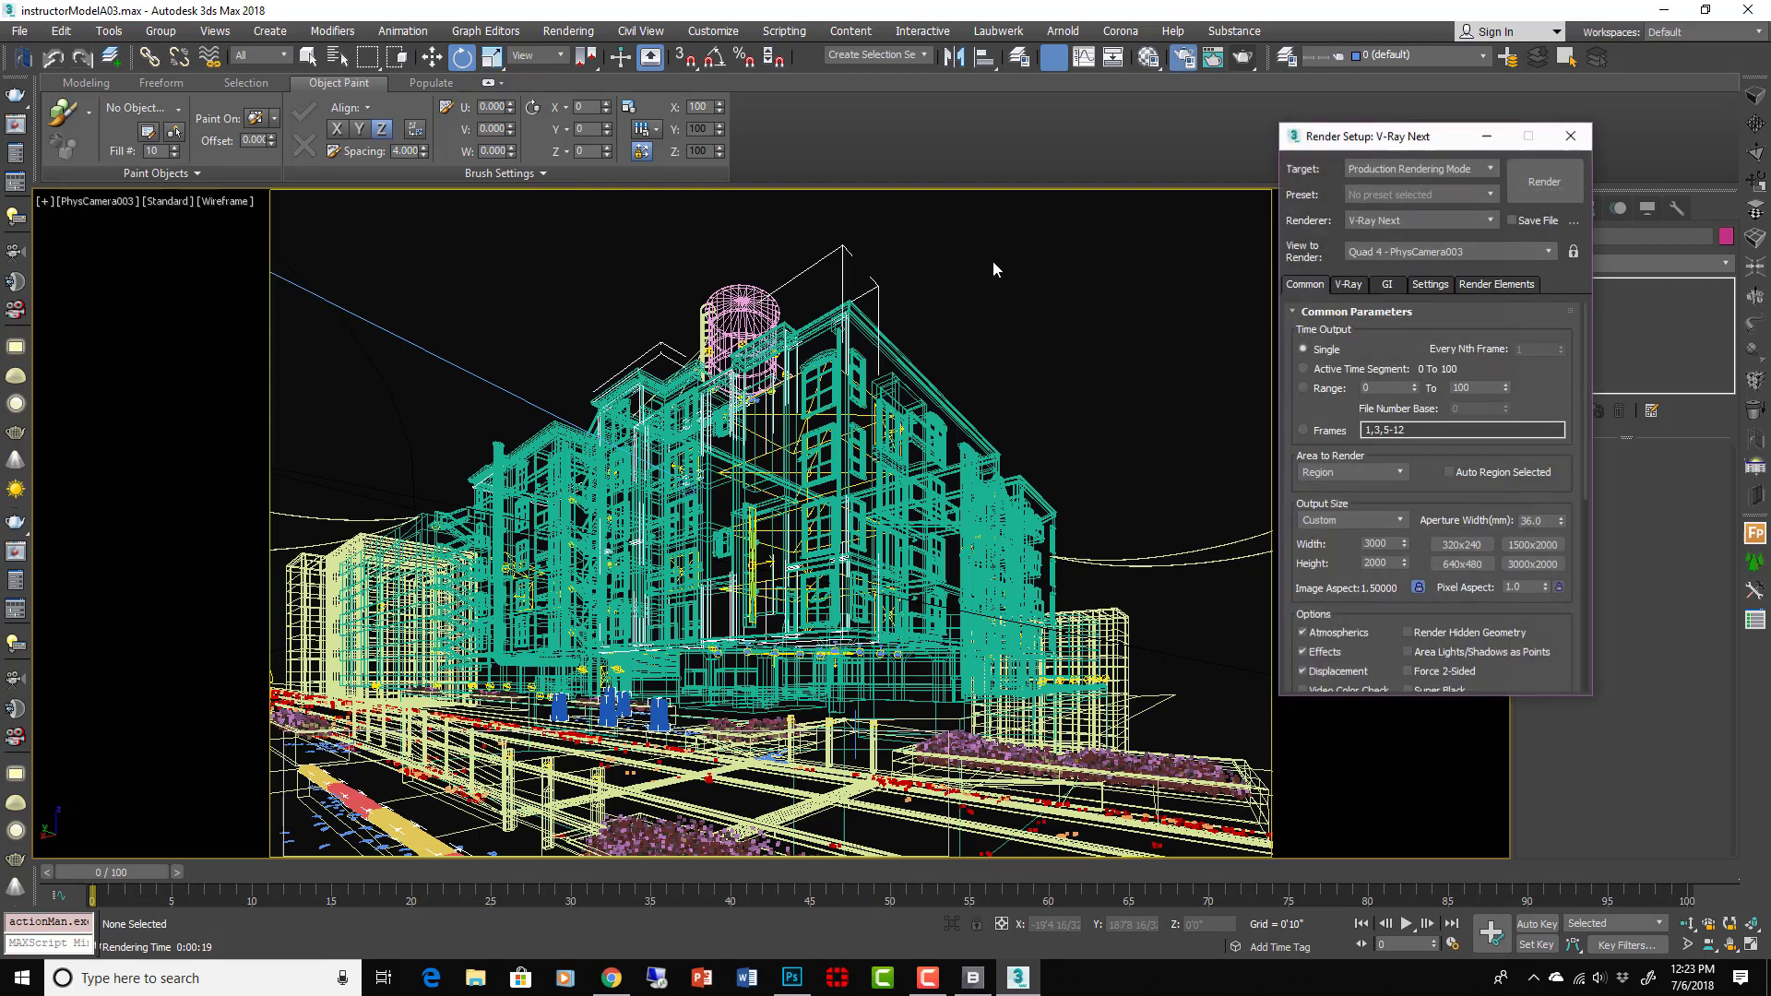
# Turn empty Material Editor slot 04 into a VRayMtl named 'override'
pyautogui.click(1147, 58)
pyautogui.moveTo(1227, 152); pyautogui.dragTo(909, 156)
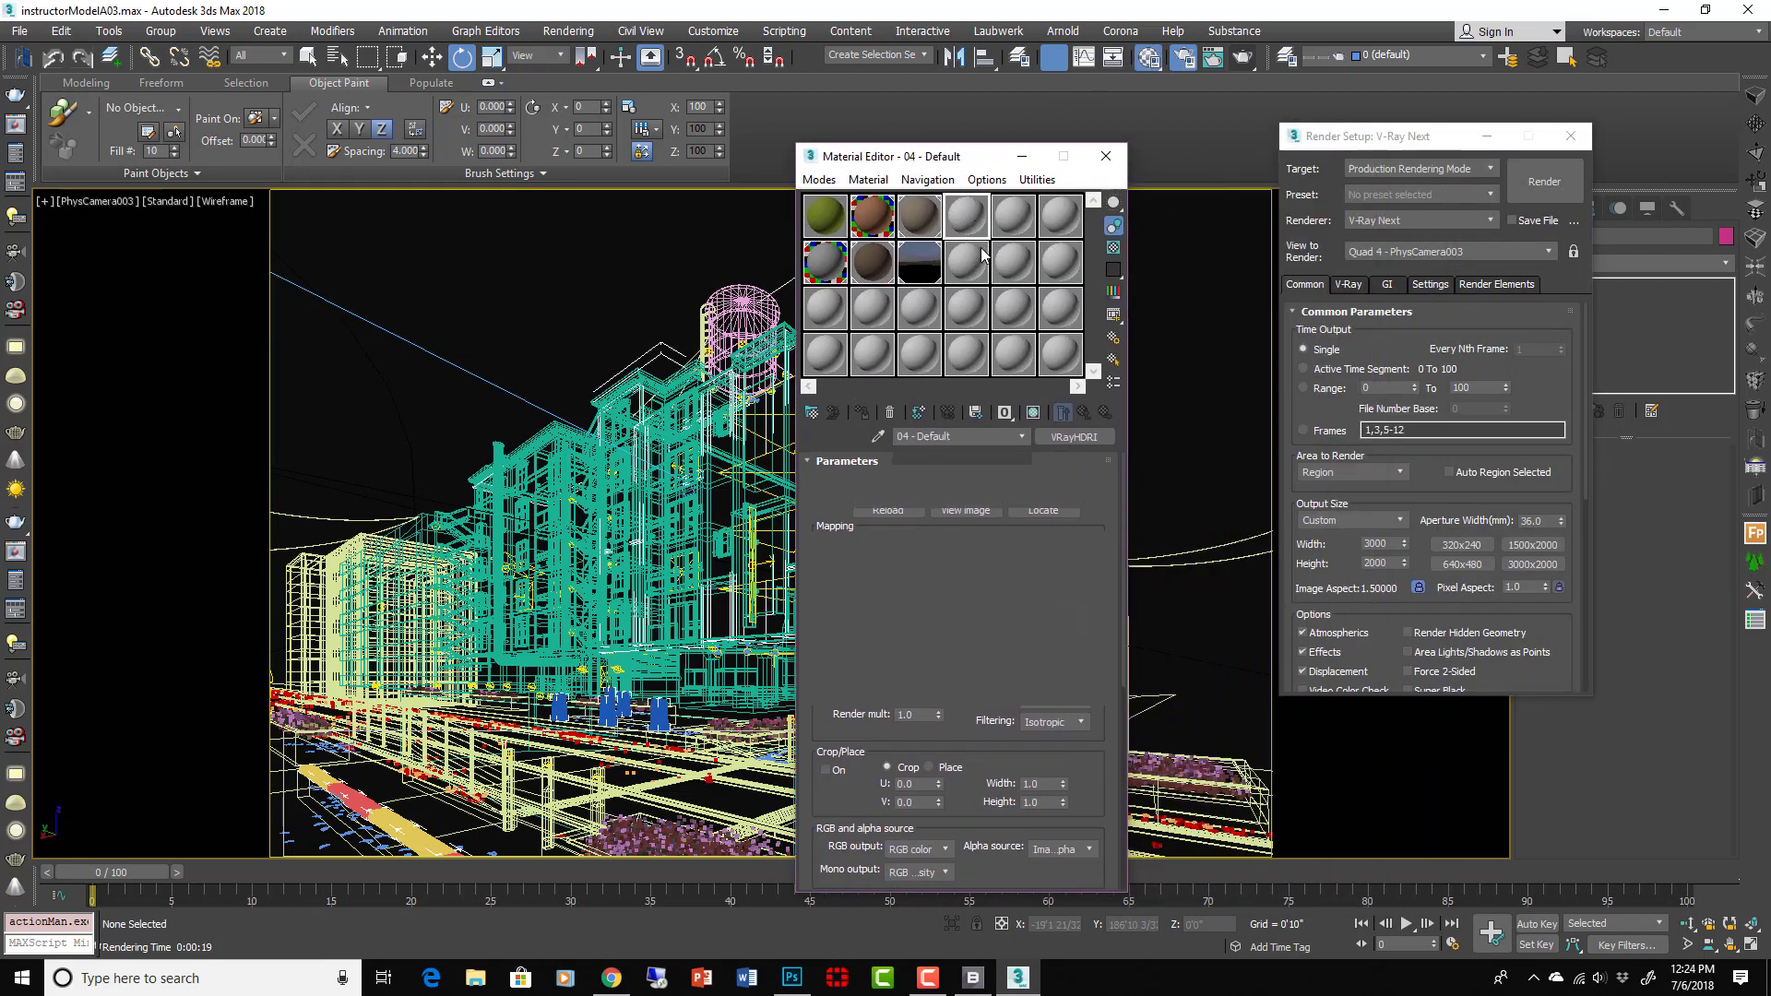
pyautogui.click(1136, 472)
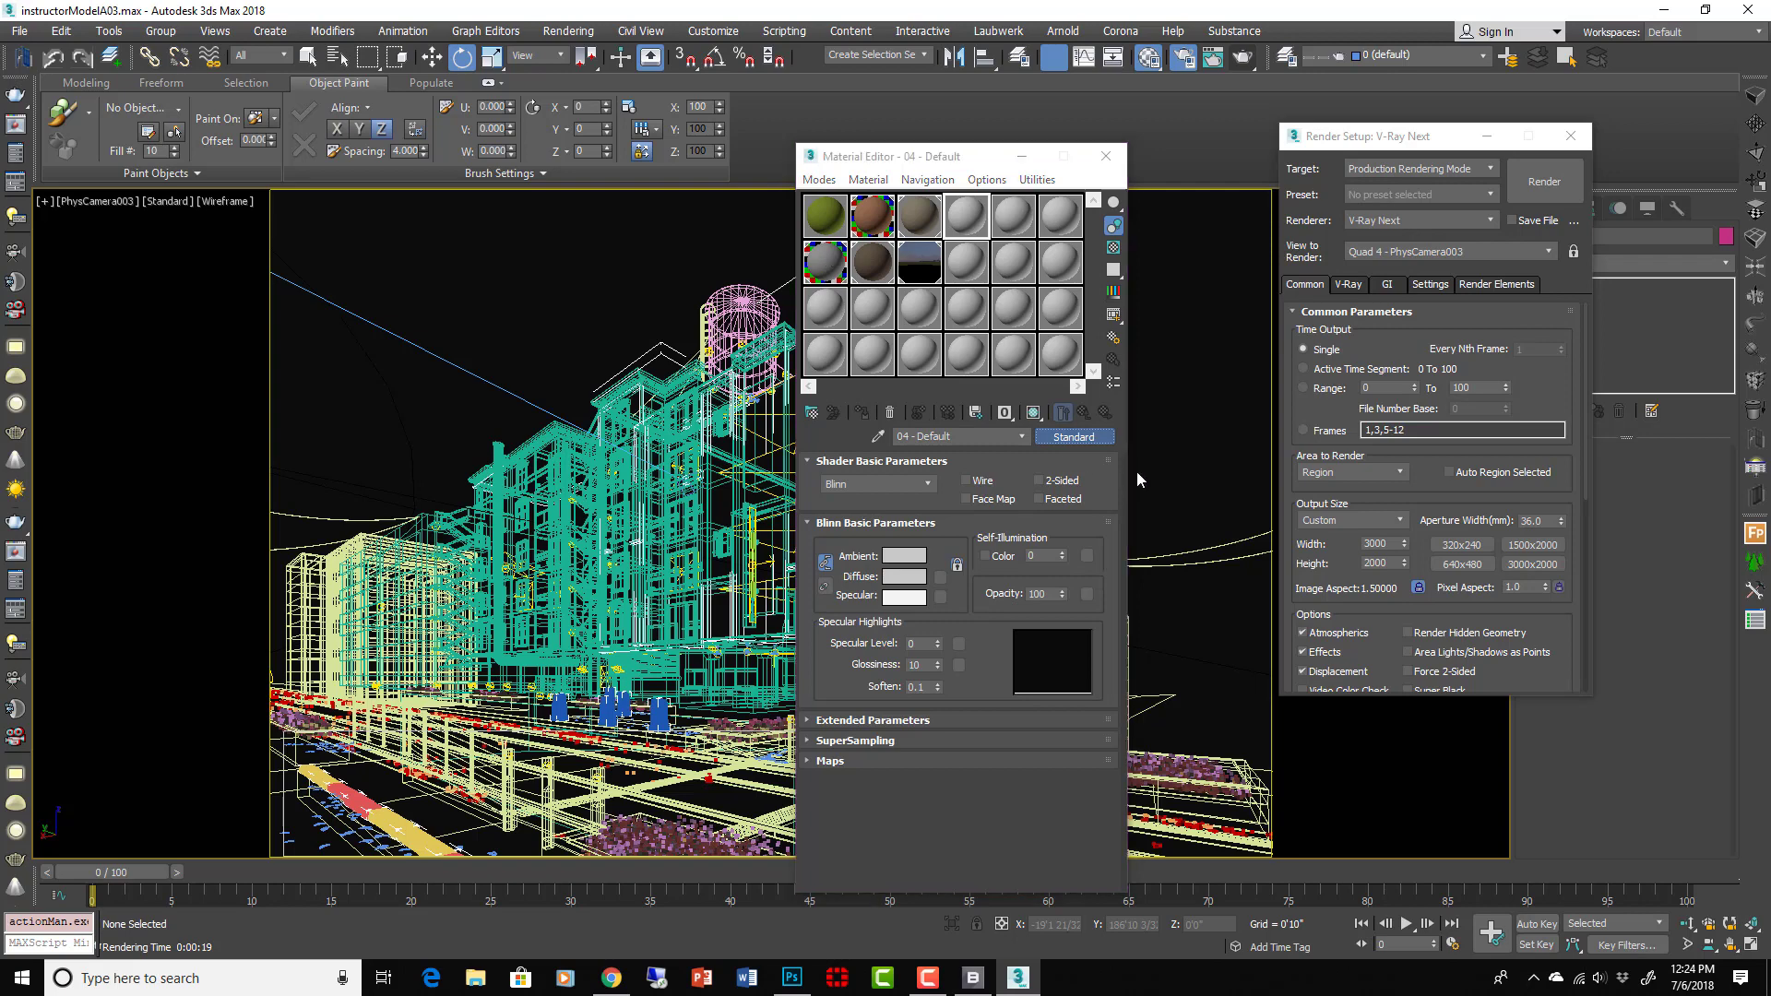
pyautogui.click(1049, 69)
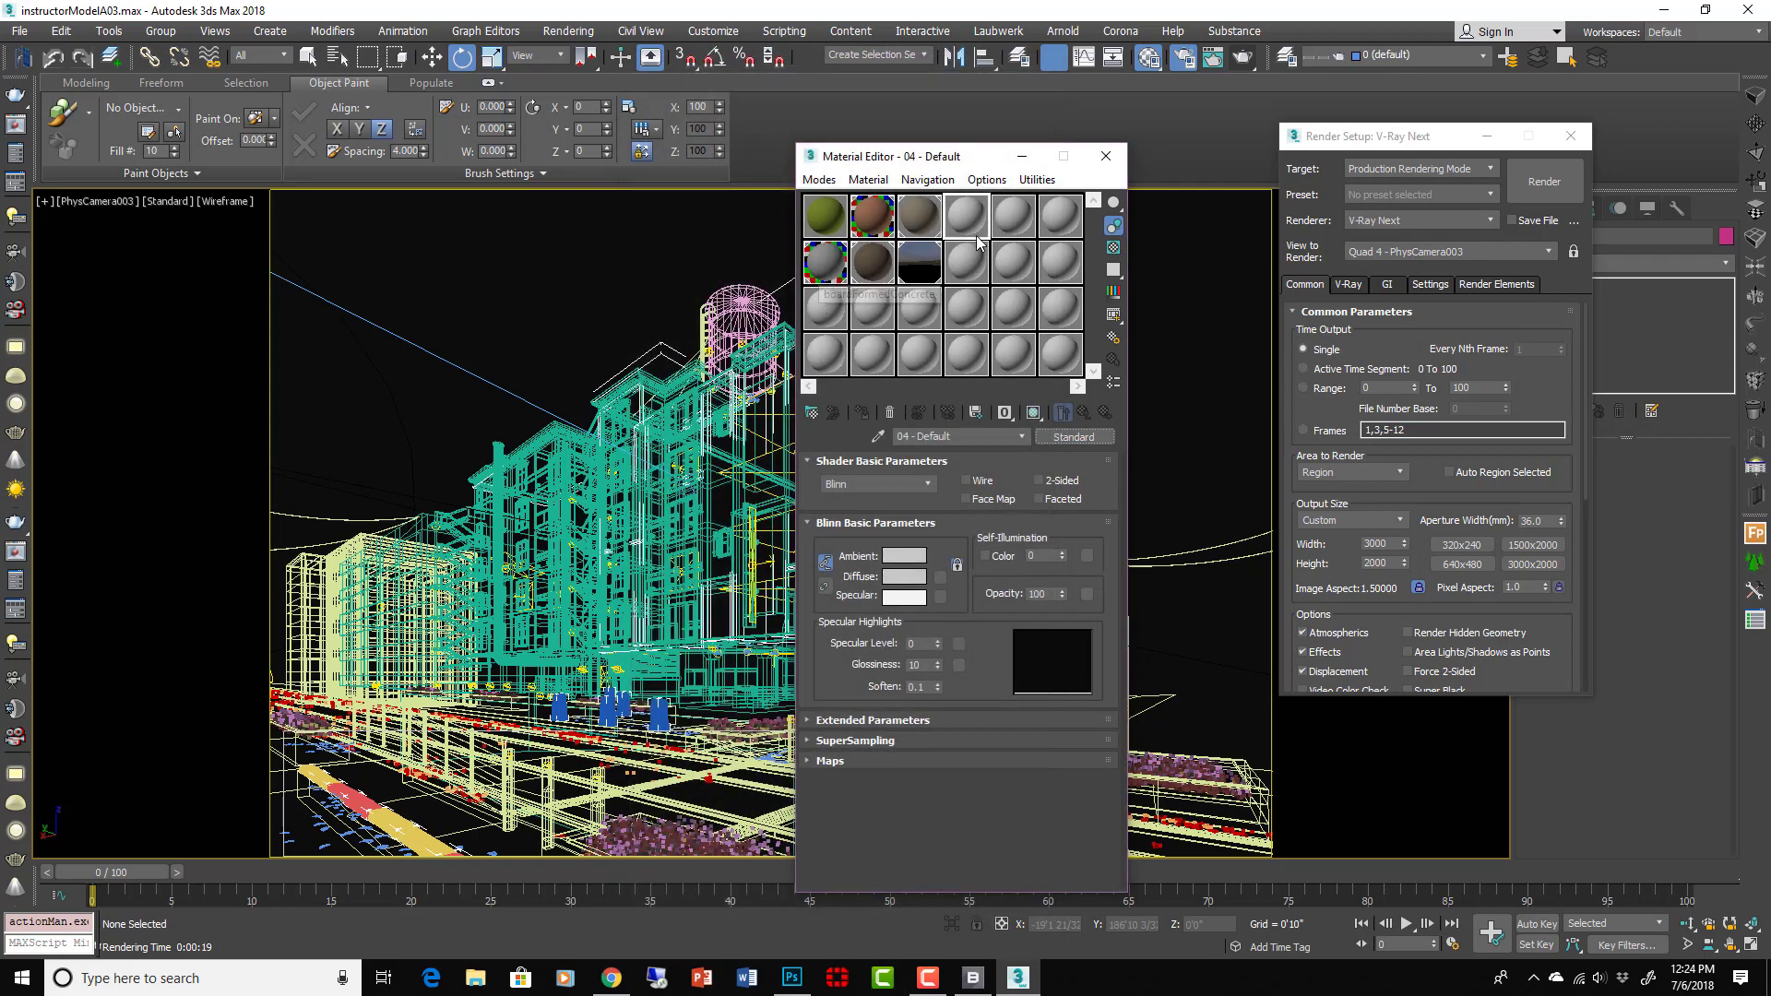
pyautogui.click(1074, 436)
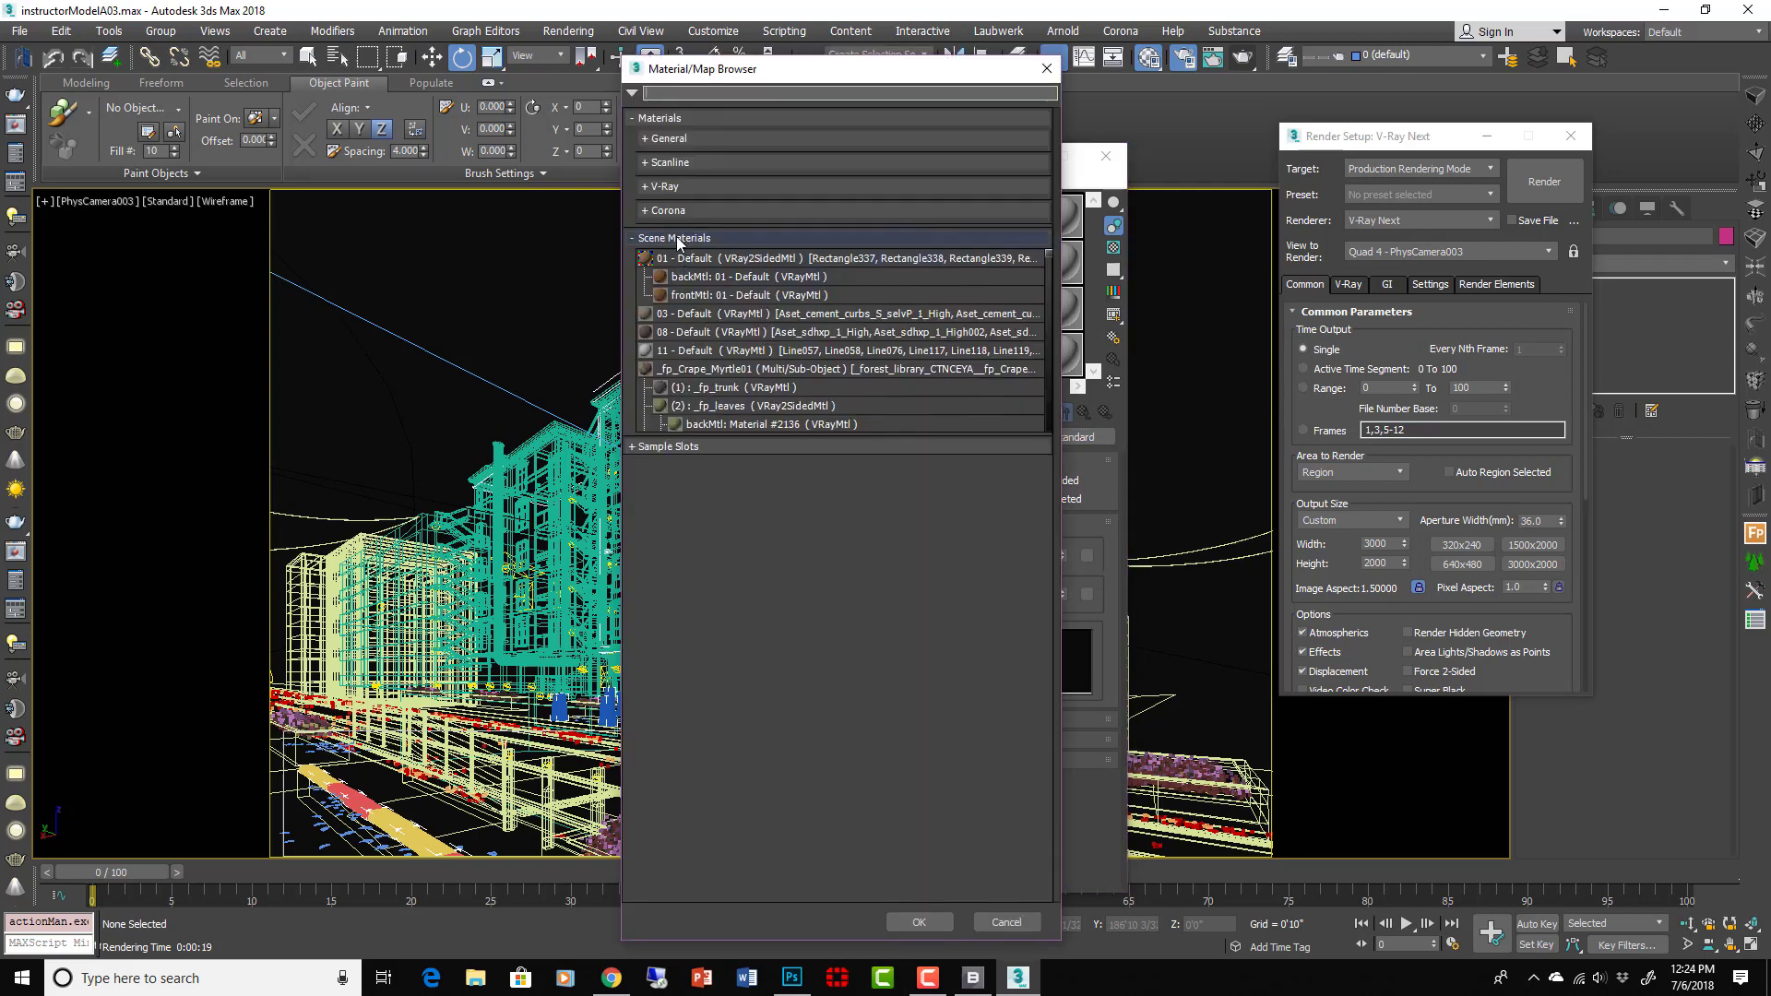
pyautogui.click(678, 238)
pyautogui.click(666, 186)
pyautogui.doubleClick(757, 424)
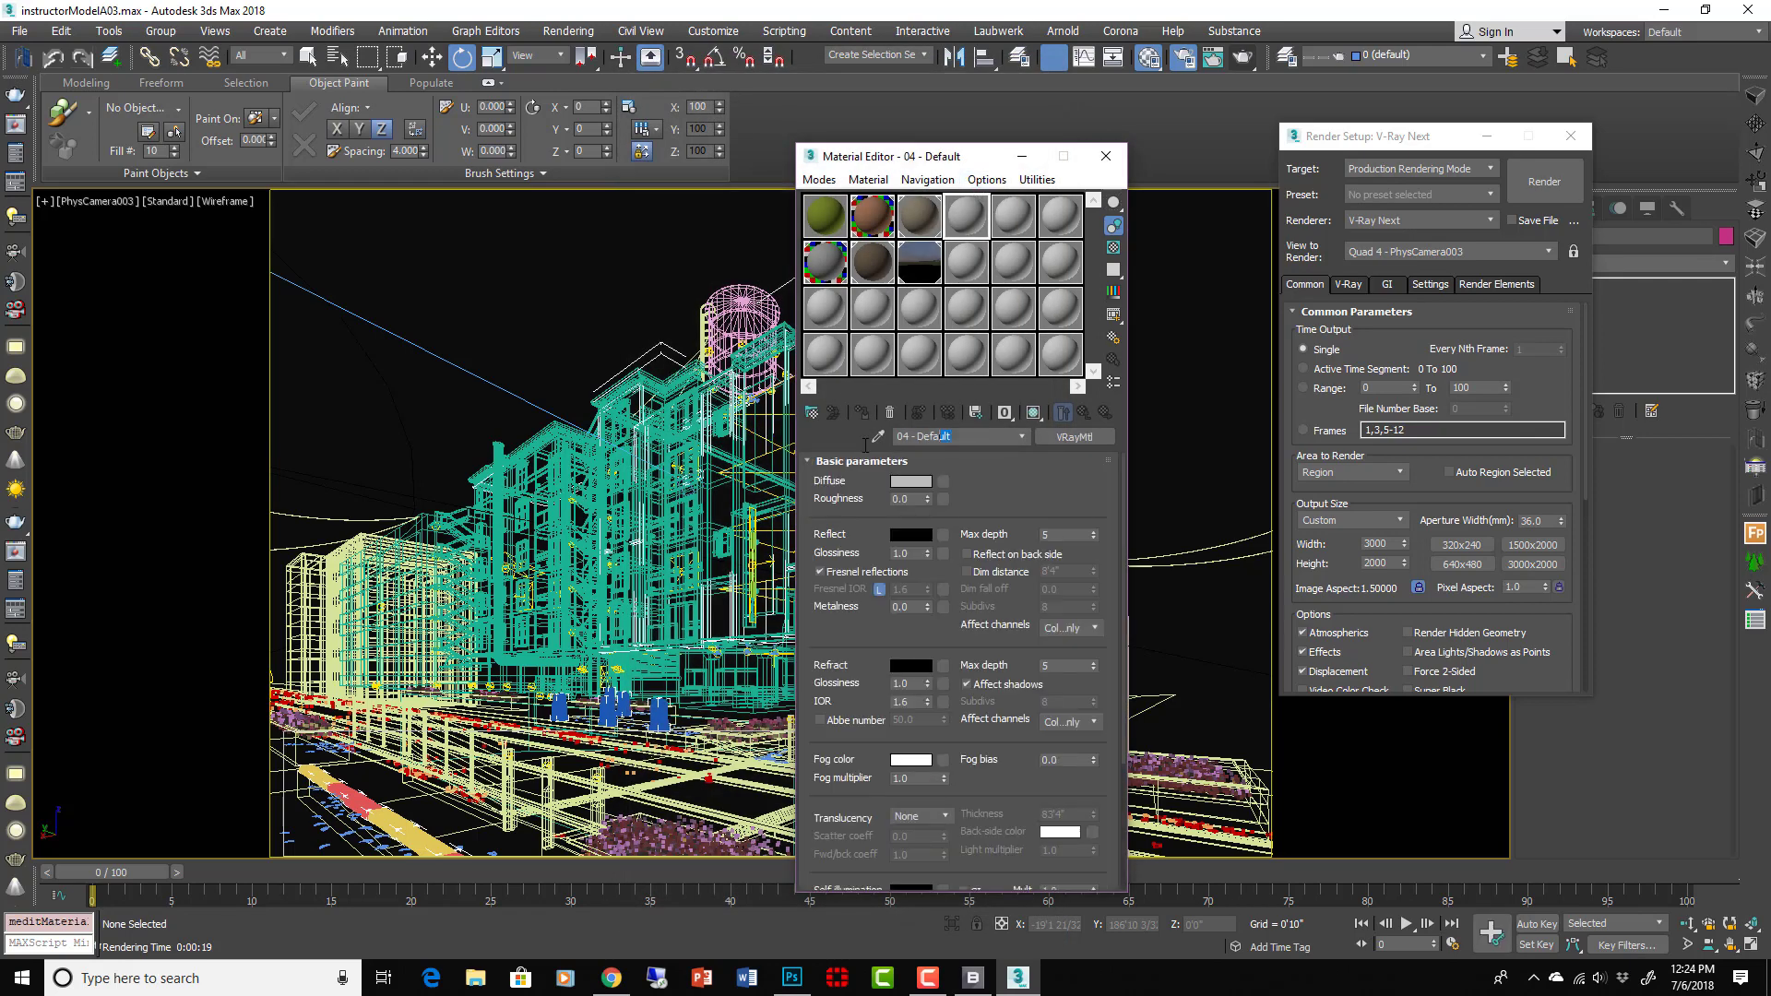
pyautogui.write('override')
# Instance the 'override' material into V-Ray Global switches' Override mtl and open its Exclude list
pyautogui.click(1363, 287)
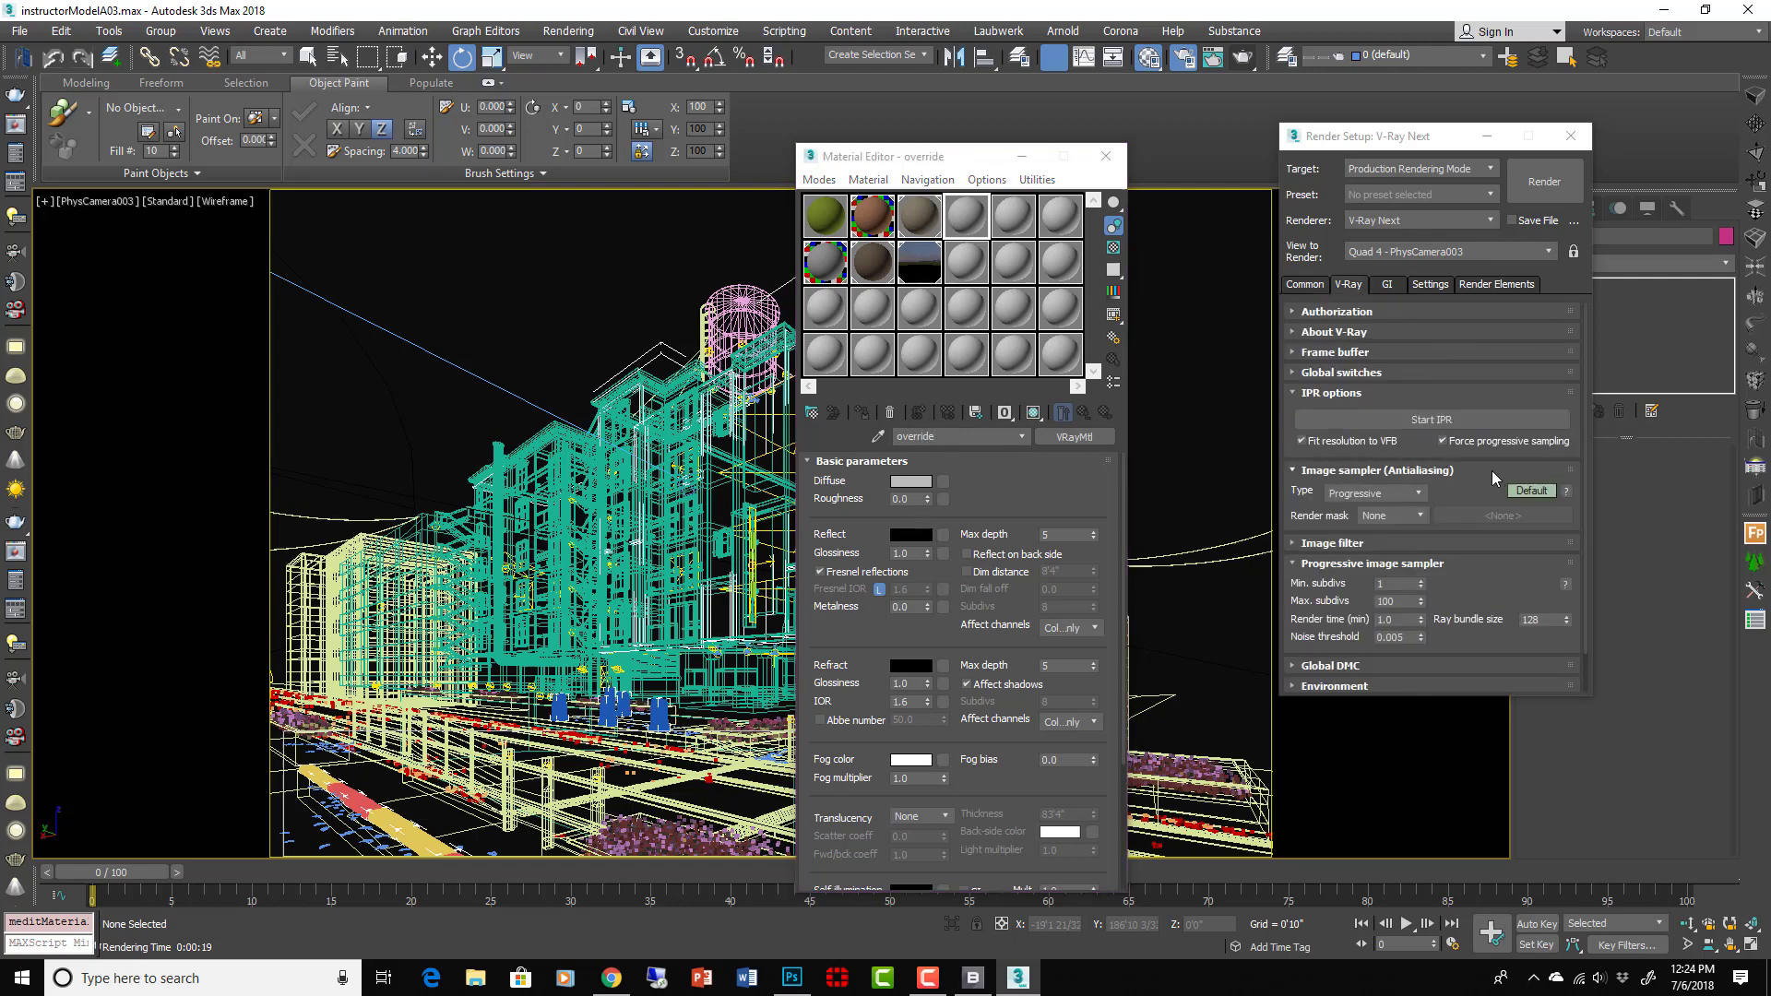
pyautogui.click(1291, 393)
pyautogui.click(1293, 374)
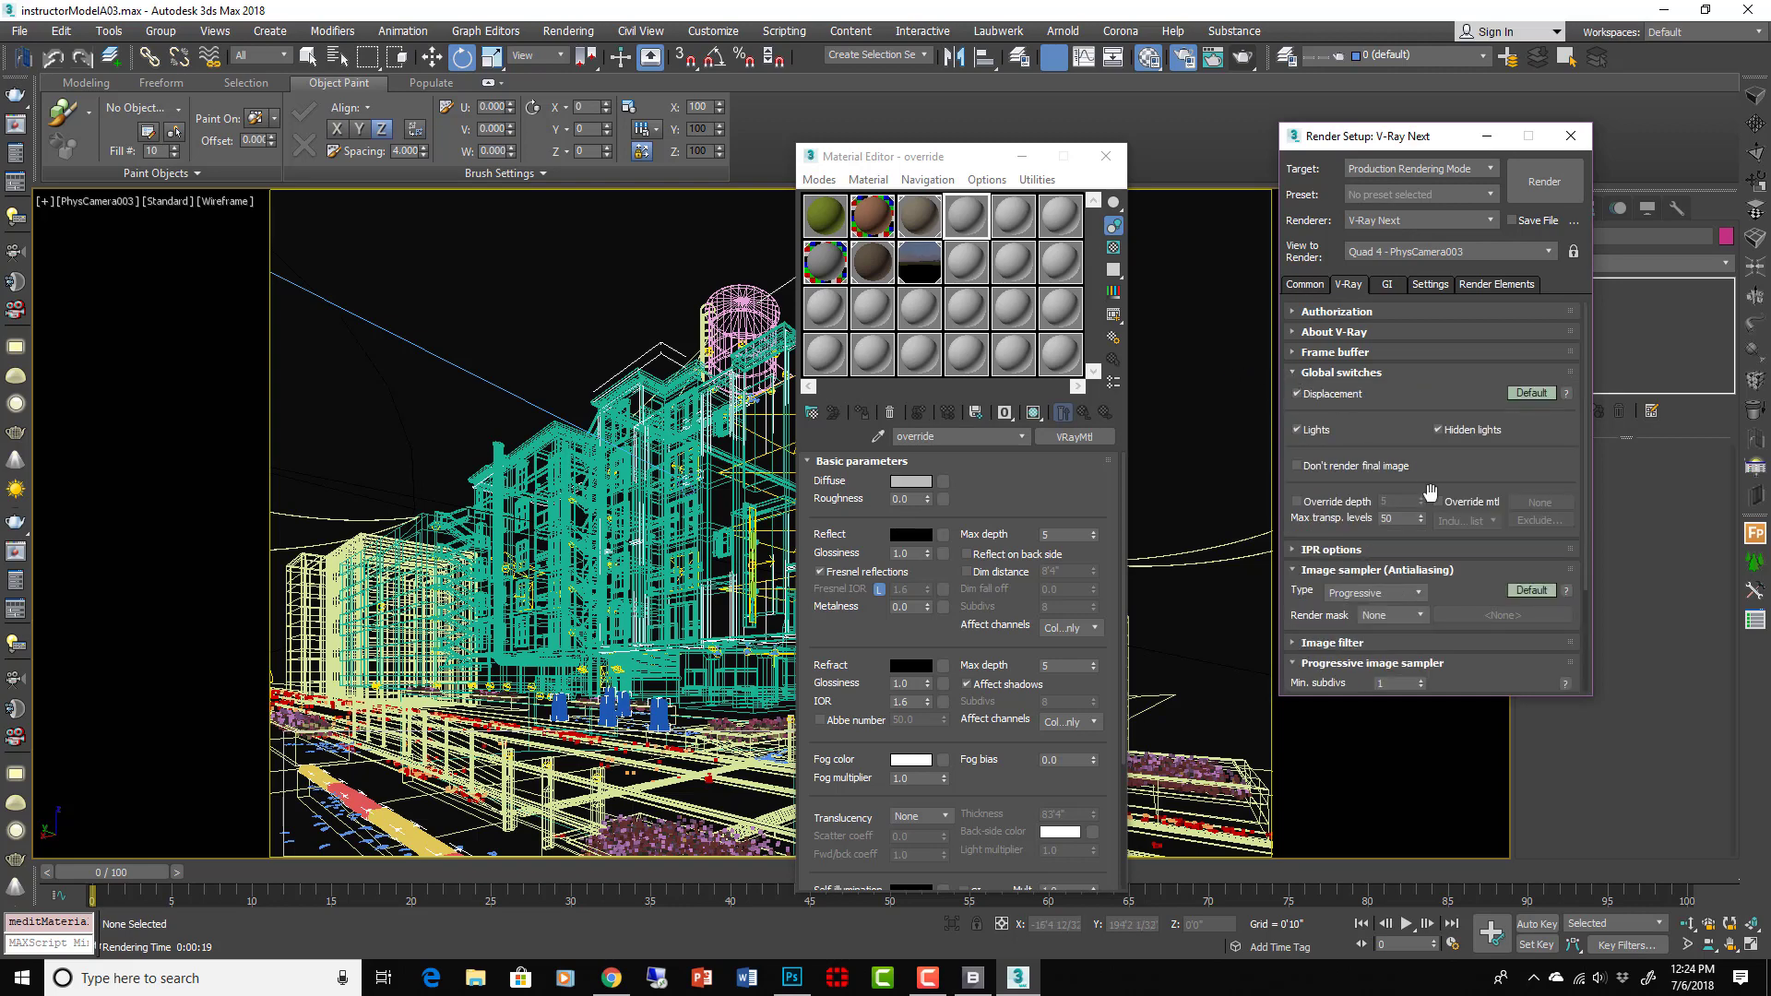
pyautogui.moveTo(965, 219); pyautogui.dragTo(1536, 498)
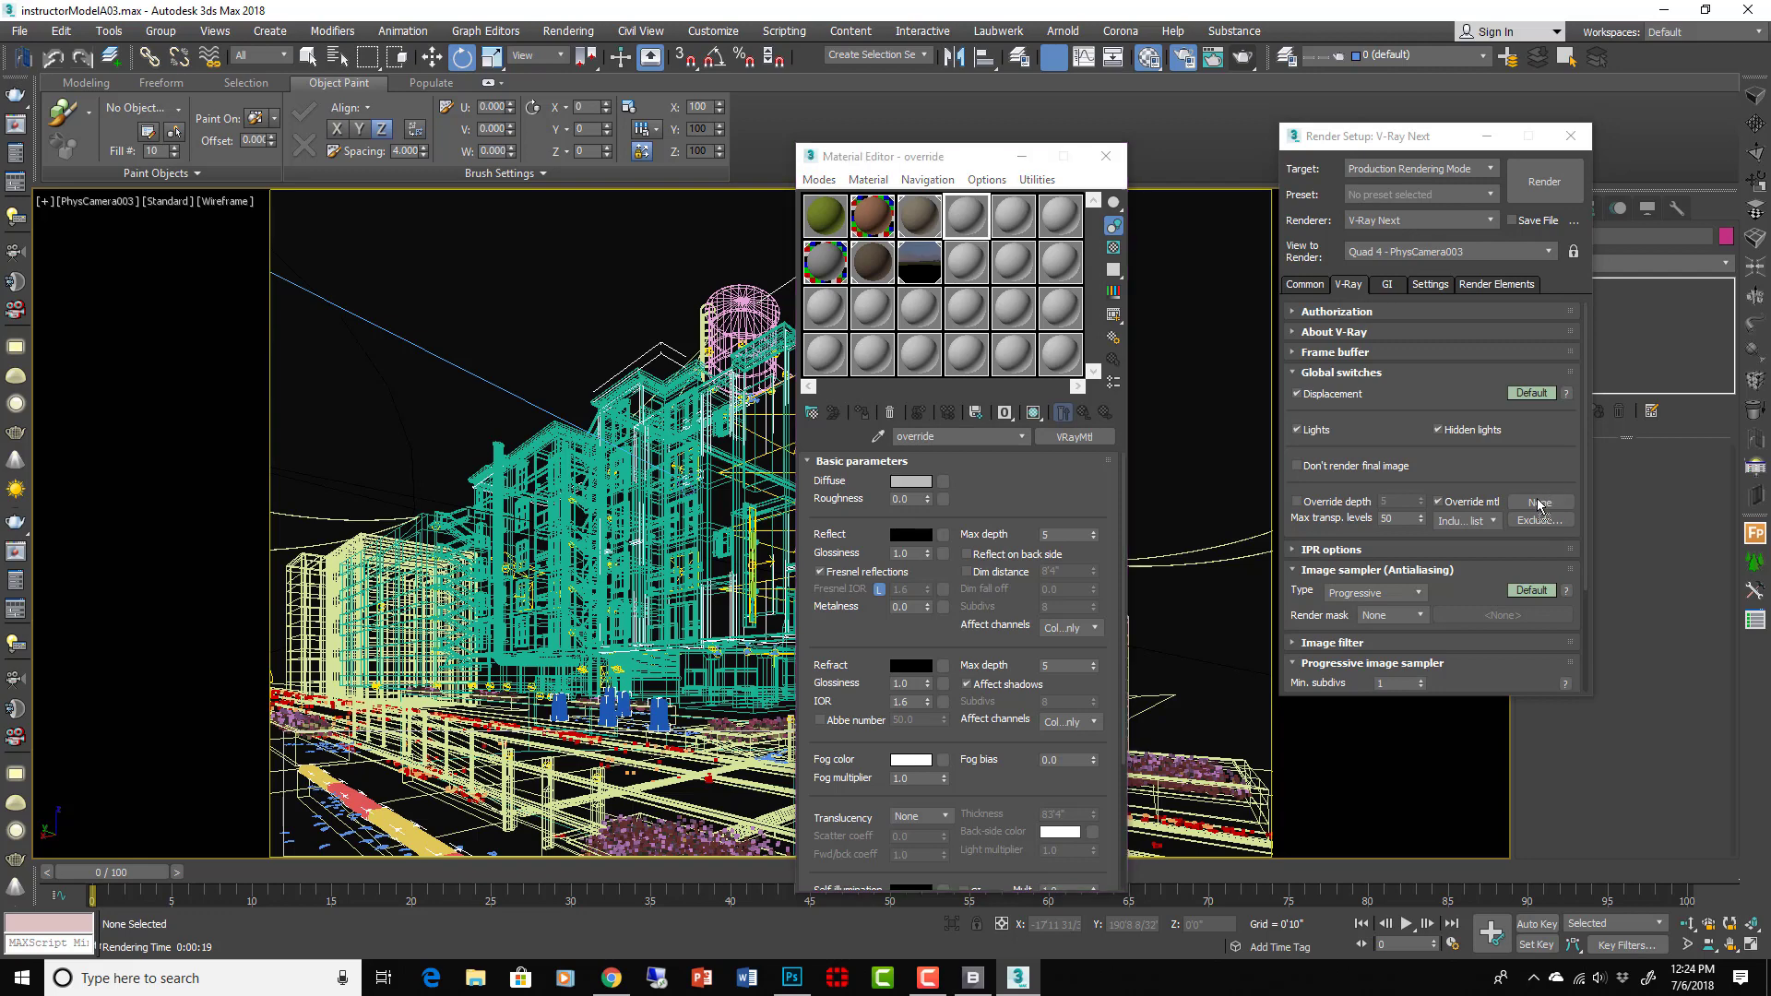
pyautogui.click(1396, 475)
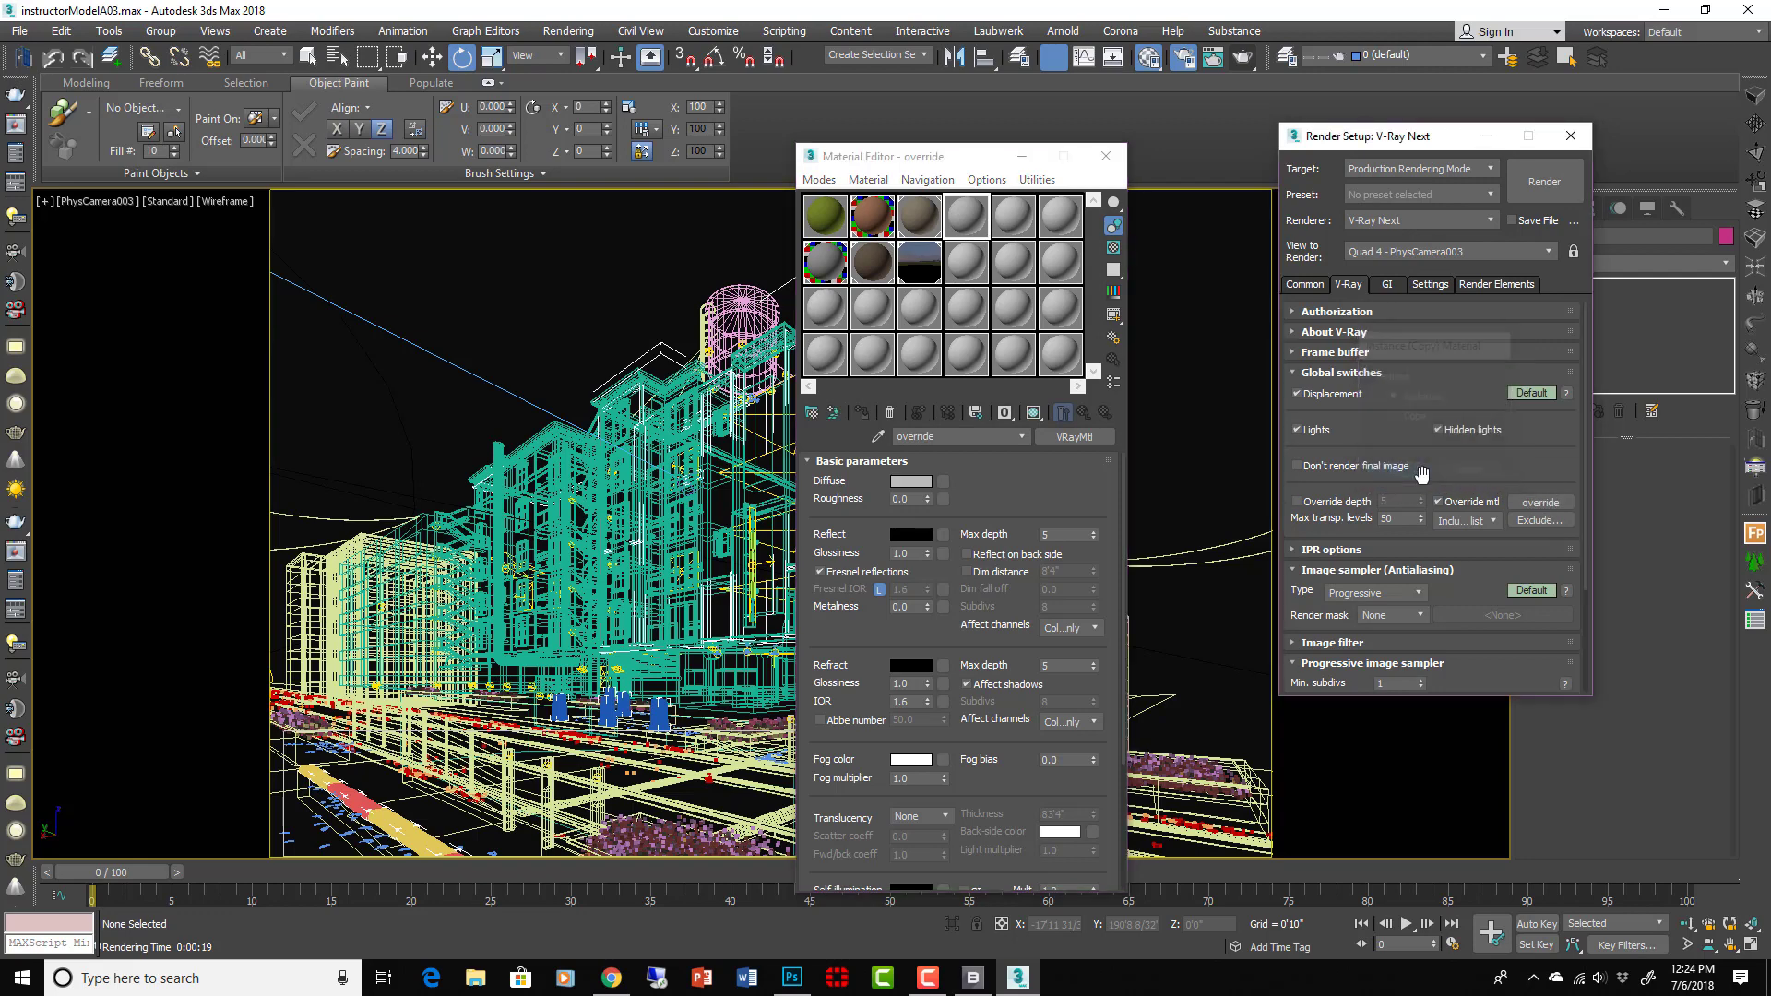
pyautogui.click(1537, 521)
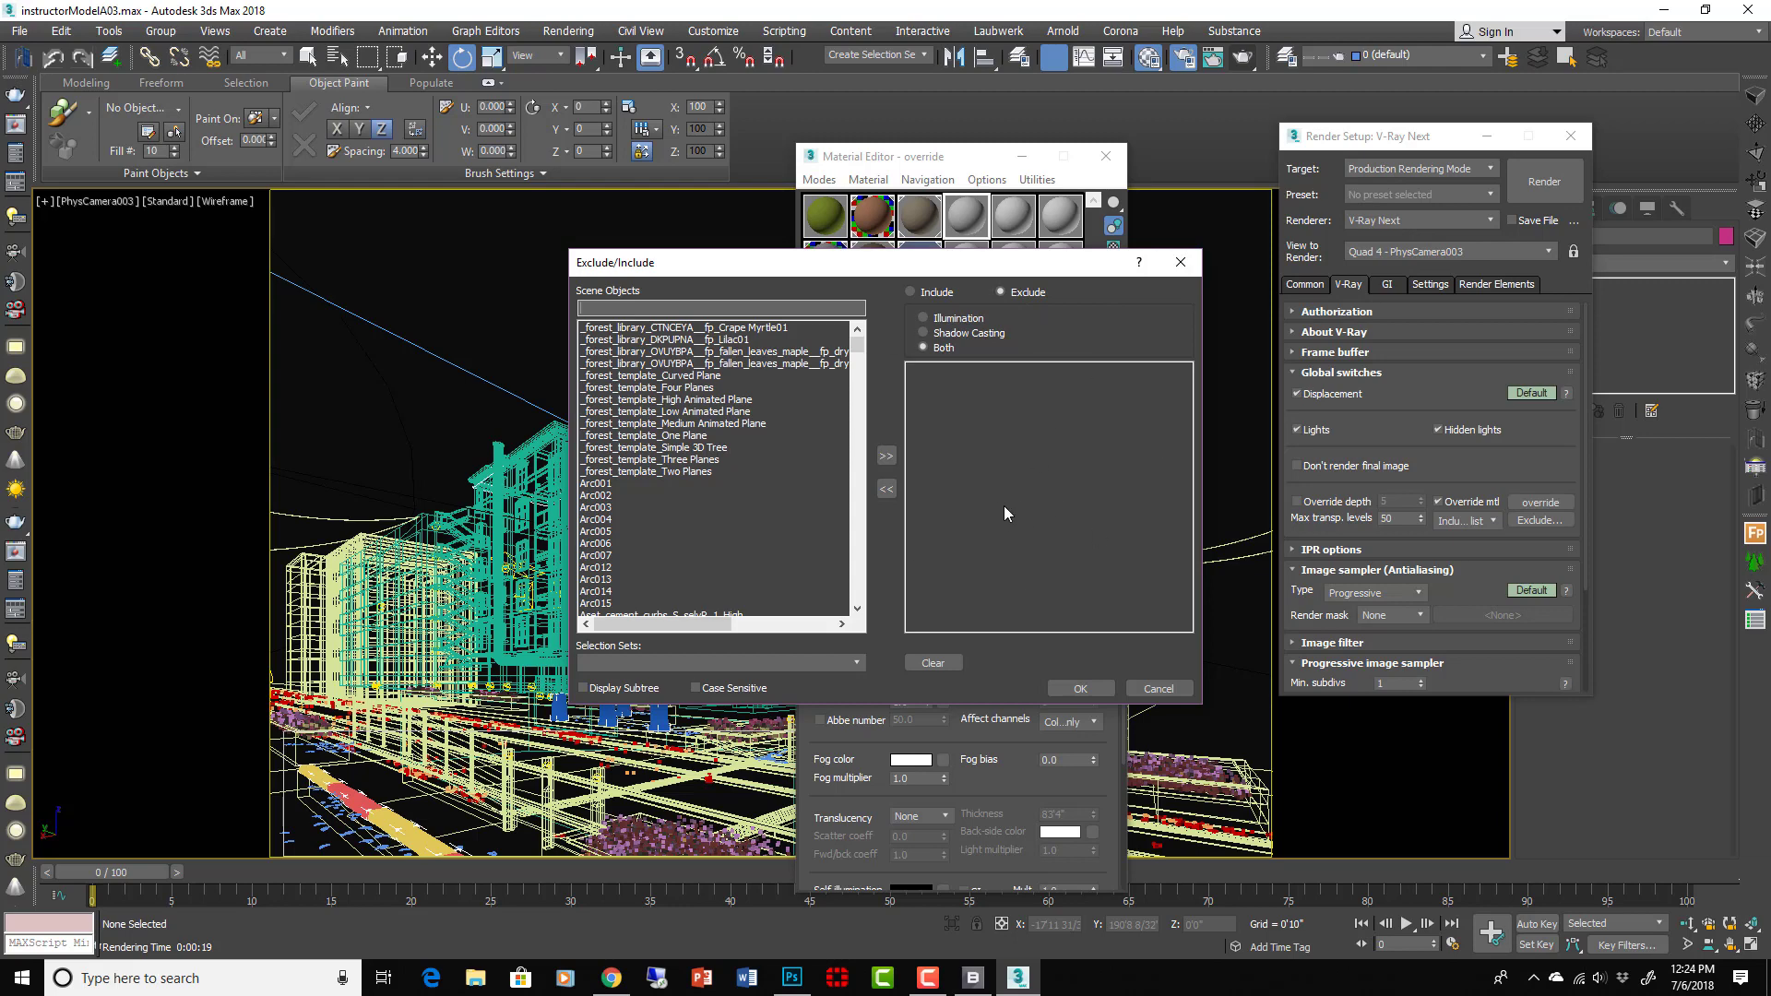
# Close the exclude list and Material Editor, then render the whole view instead of a region
pyautogui.click(1180, 262)
pyautogui.click(1148, 57)
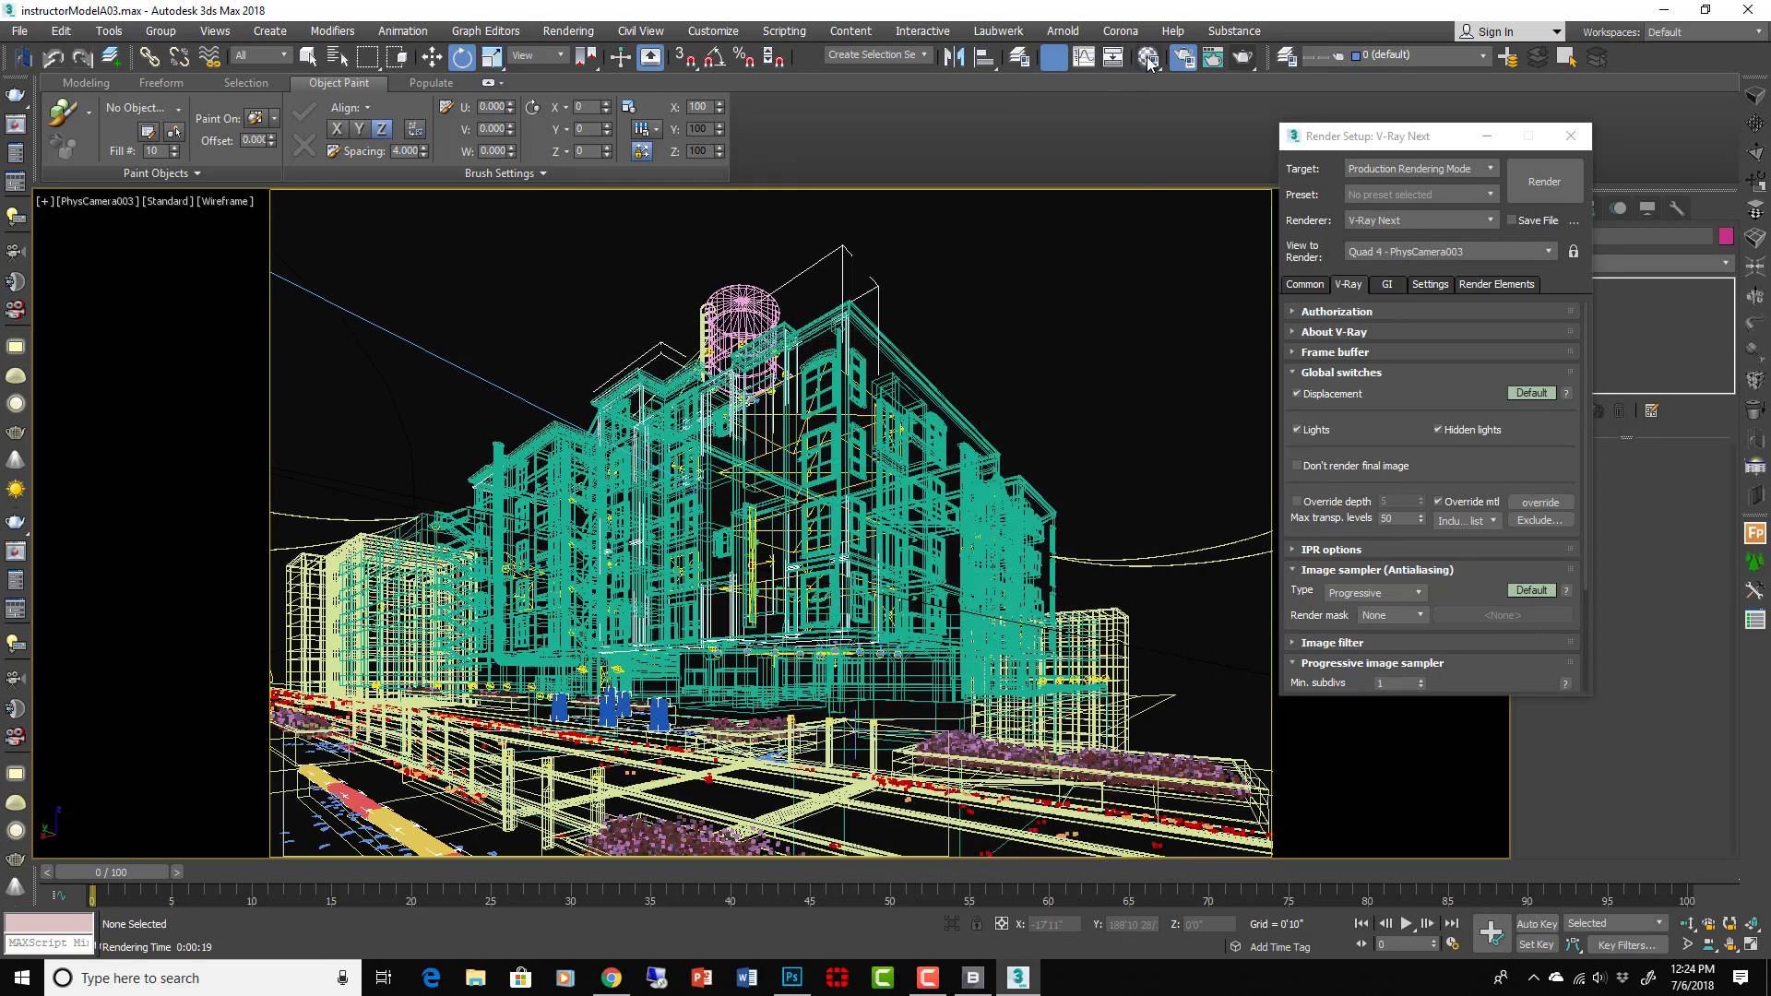
pyautogui.click(1304, 284)
pyautogui.click(1342, 474)
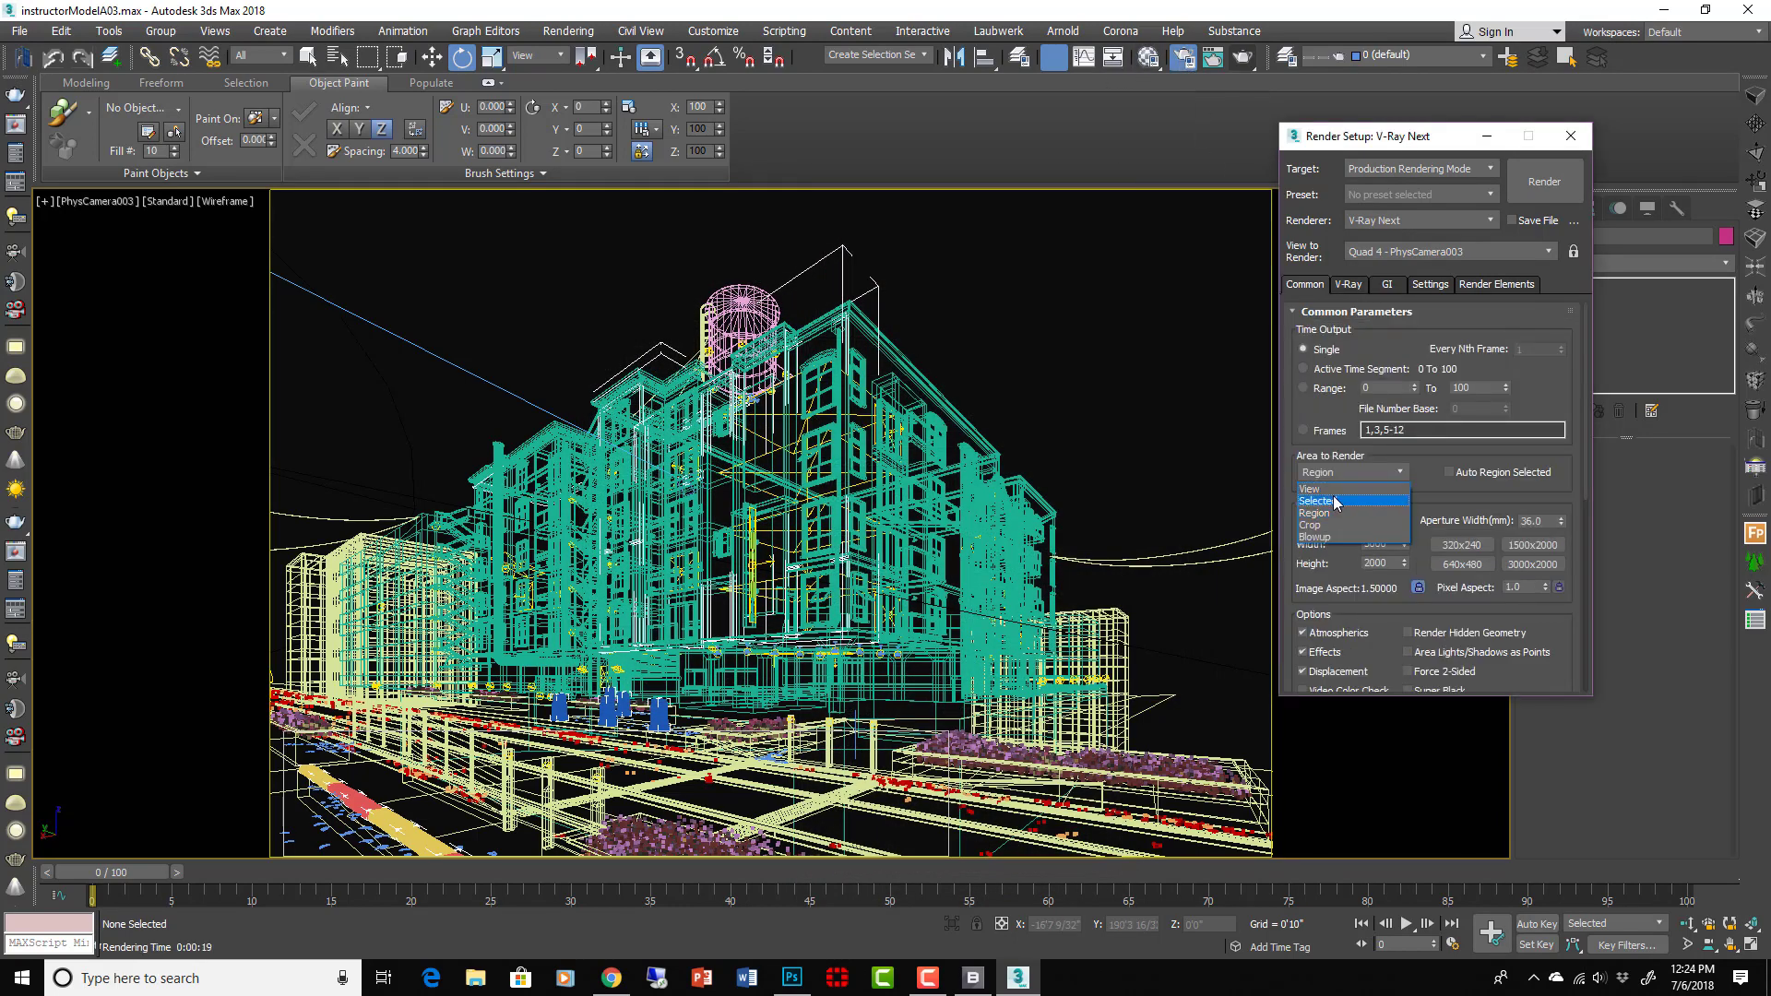
pyautogui.click(1333, 490)
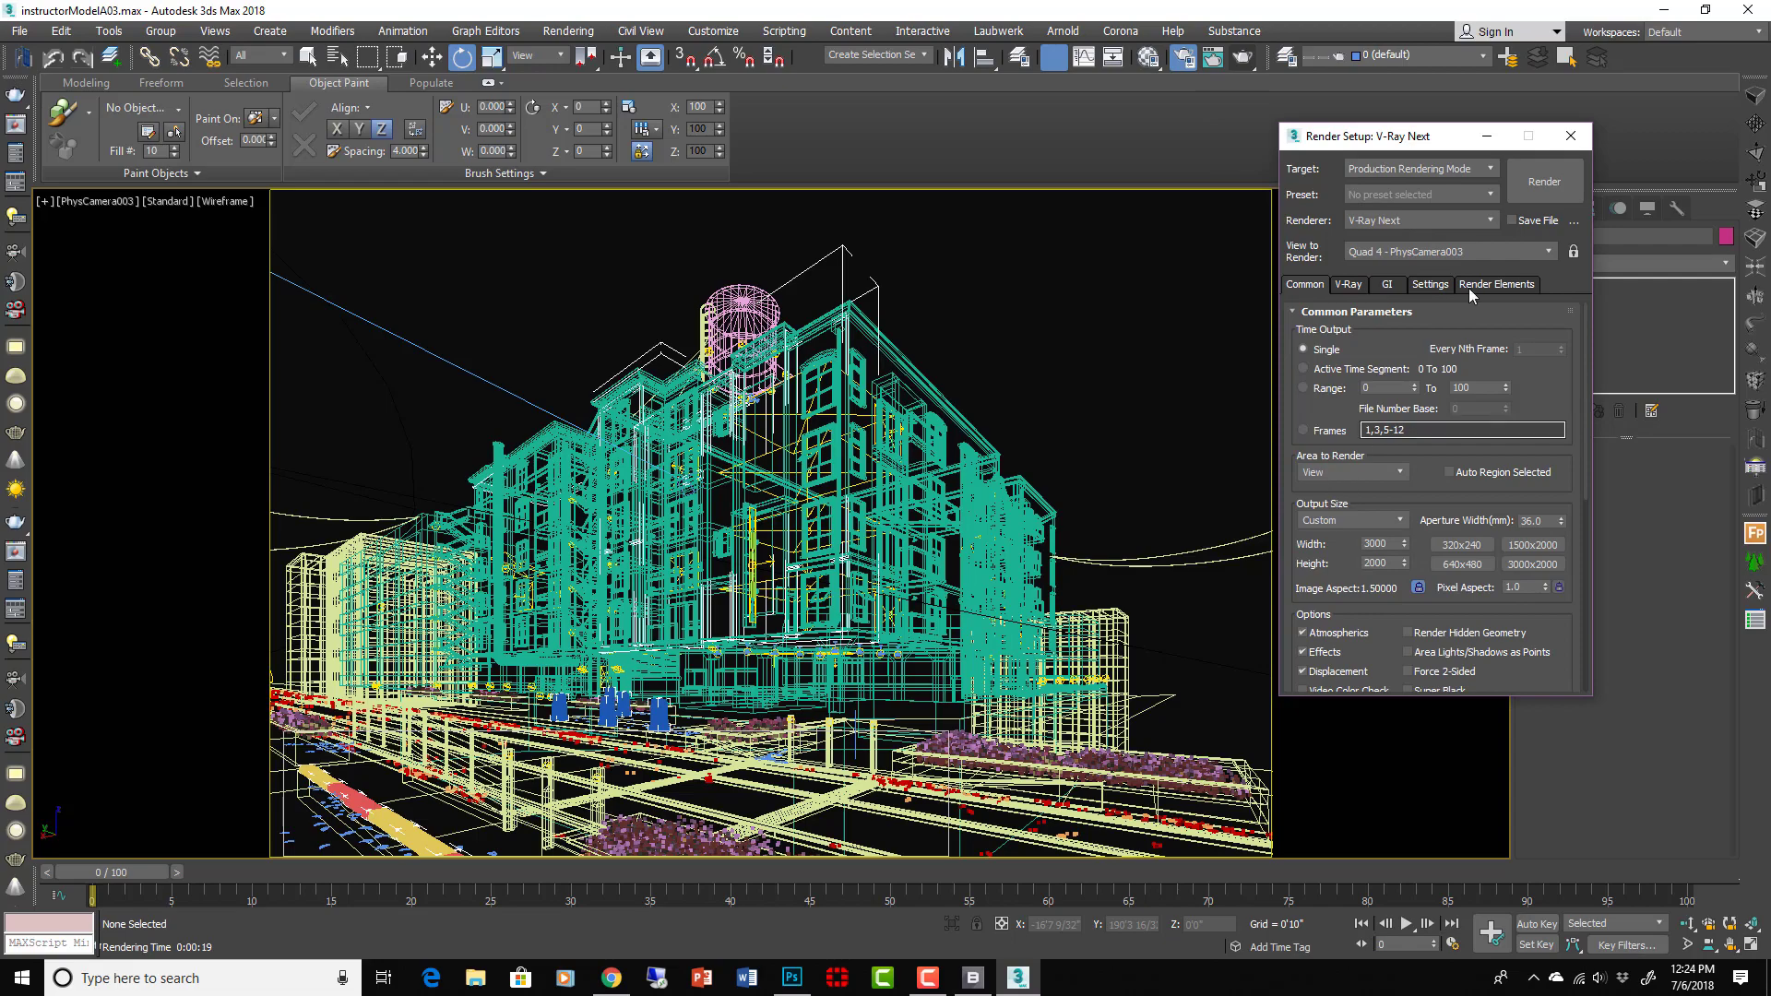
pyautogui.click(1546, 182)
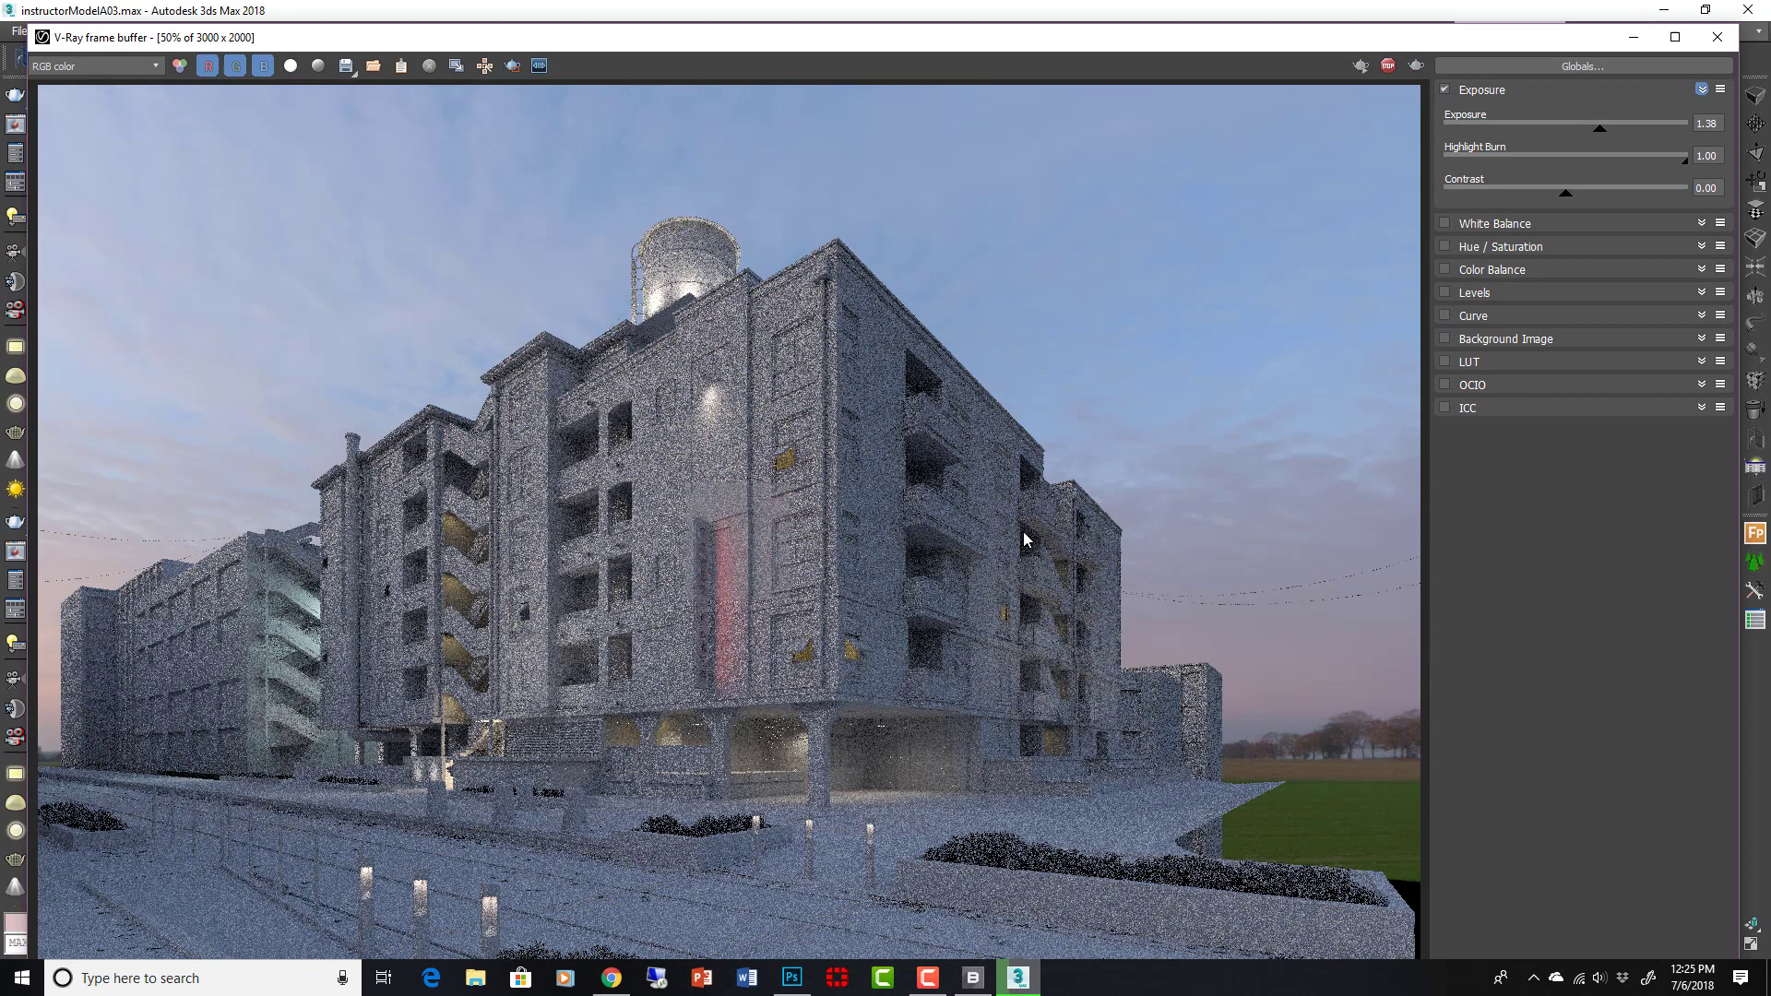
# Compare the test render with frame-buffer exposure correction off and back on
pyautogui.scroll(-1, 399, 446)
pyautogui.scroll(1, 399, 446)
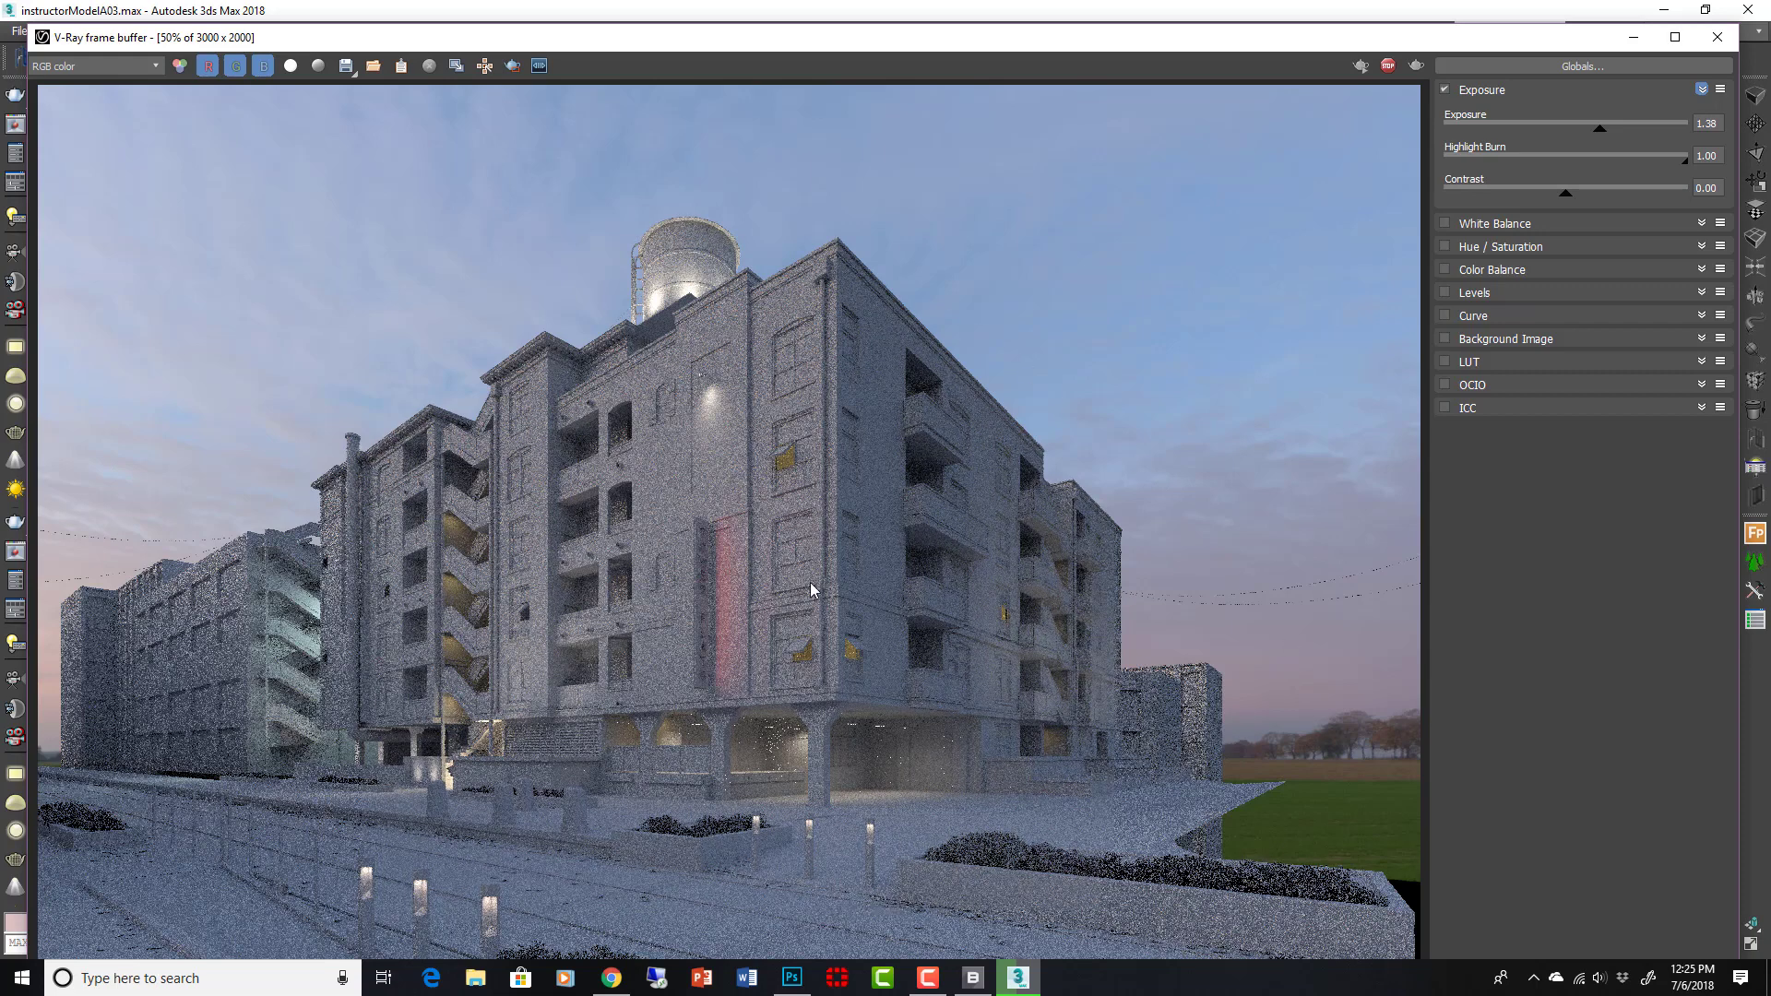
pyautogui.click(1445, 89)
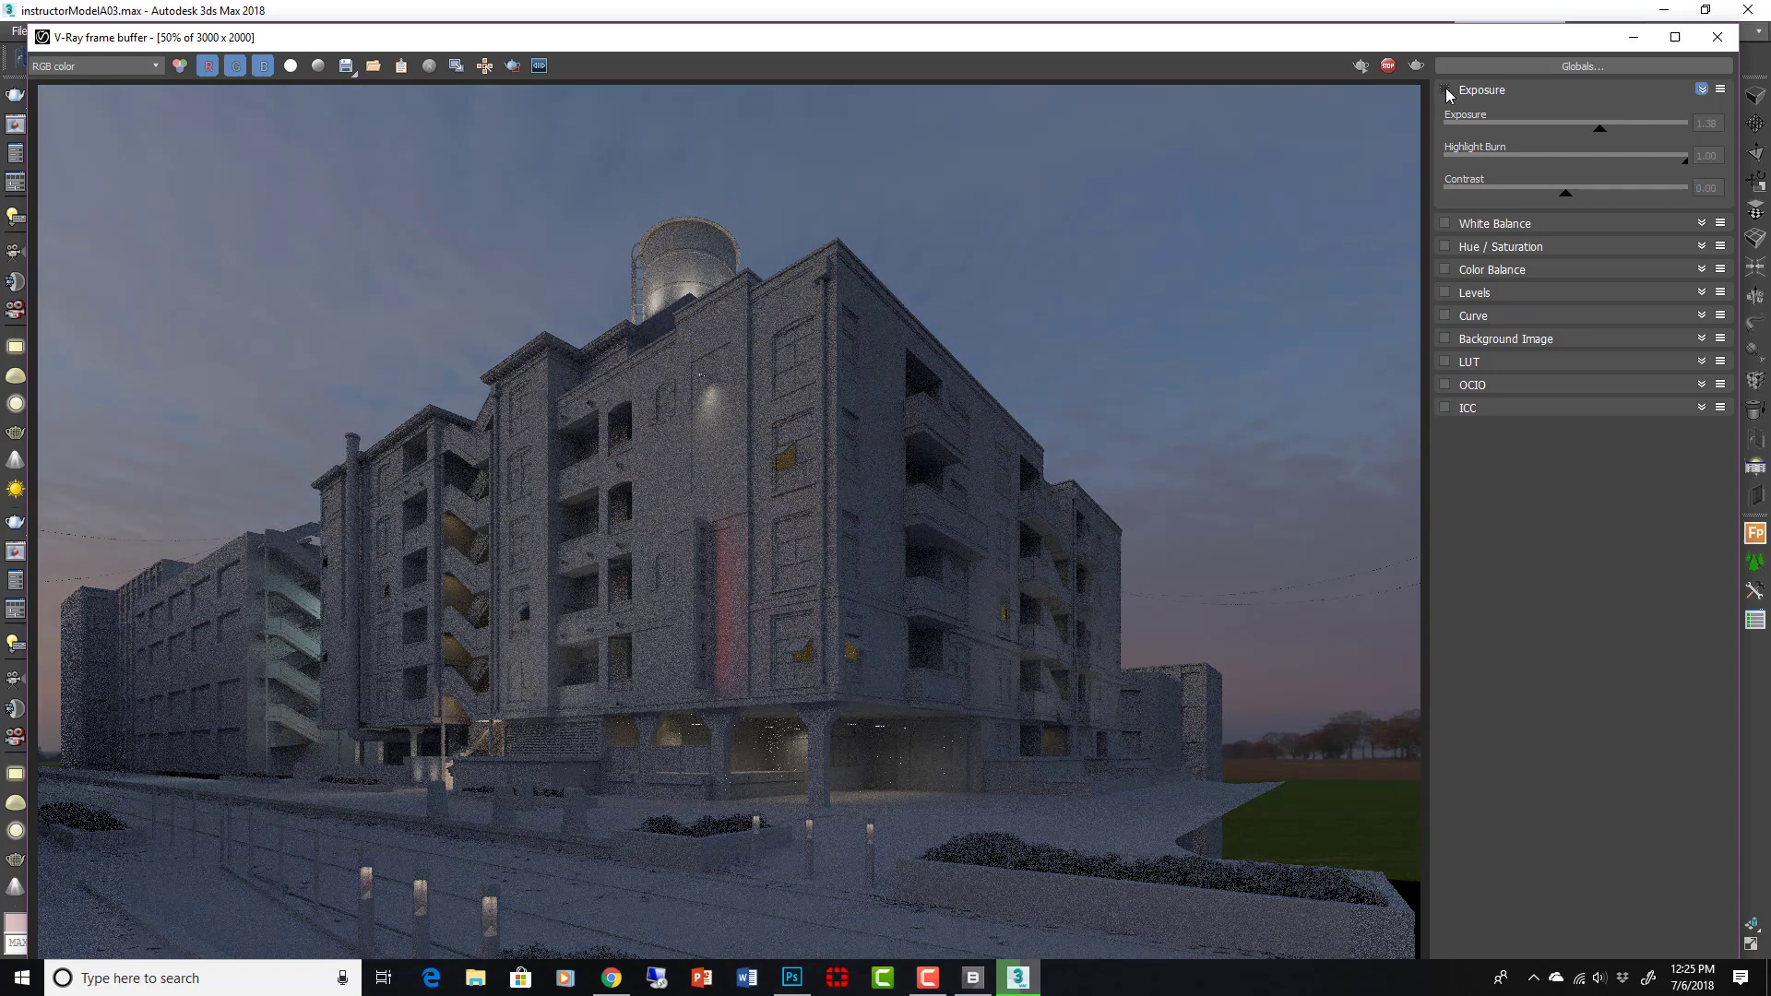
pyautogui.click(1445, 90)
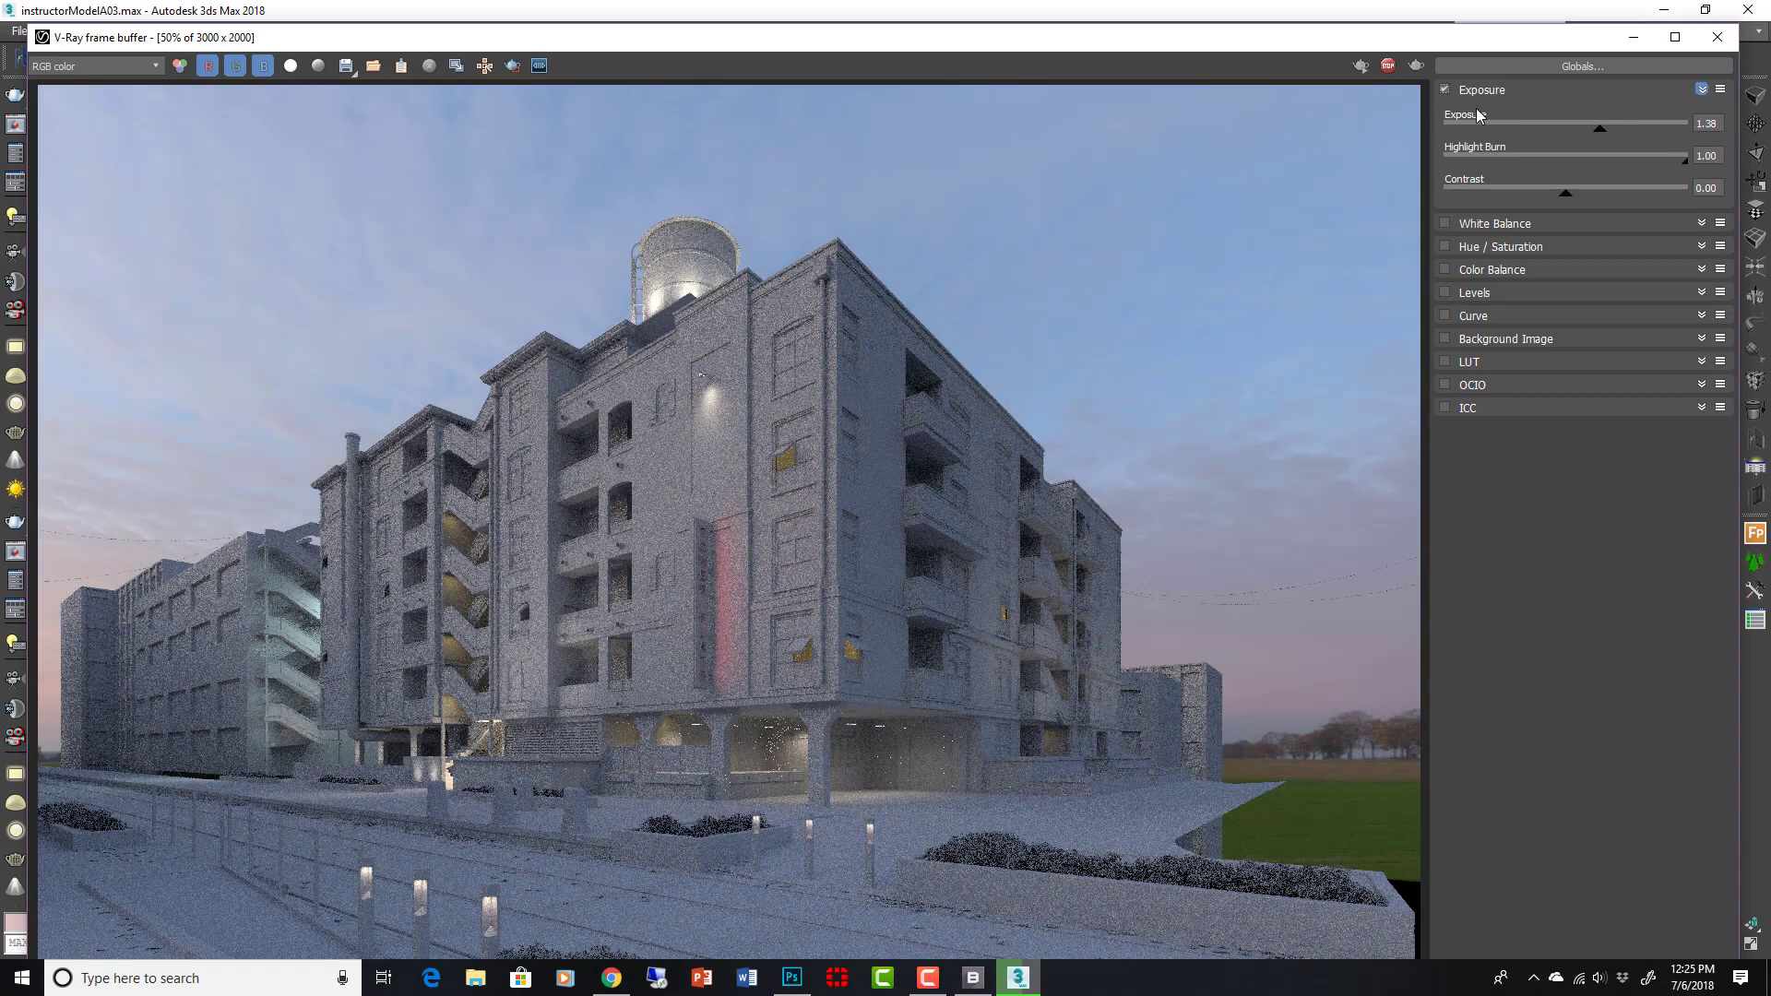
pyautogui.scroll(-1, 645, 574)
pyautogui.scroll(1, 646, 577)
# Shrink the frame buffer window, stop the render and close the frame buffer
pyautogui.moveTo(1553, 25); pyautogui.dragTo(1503, 79)
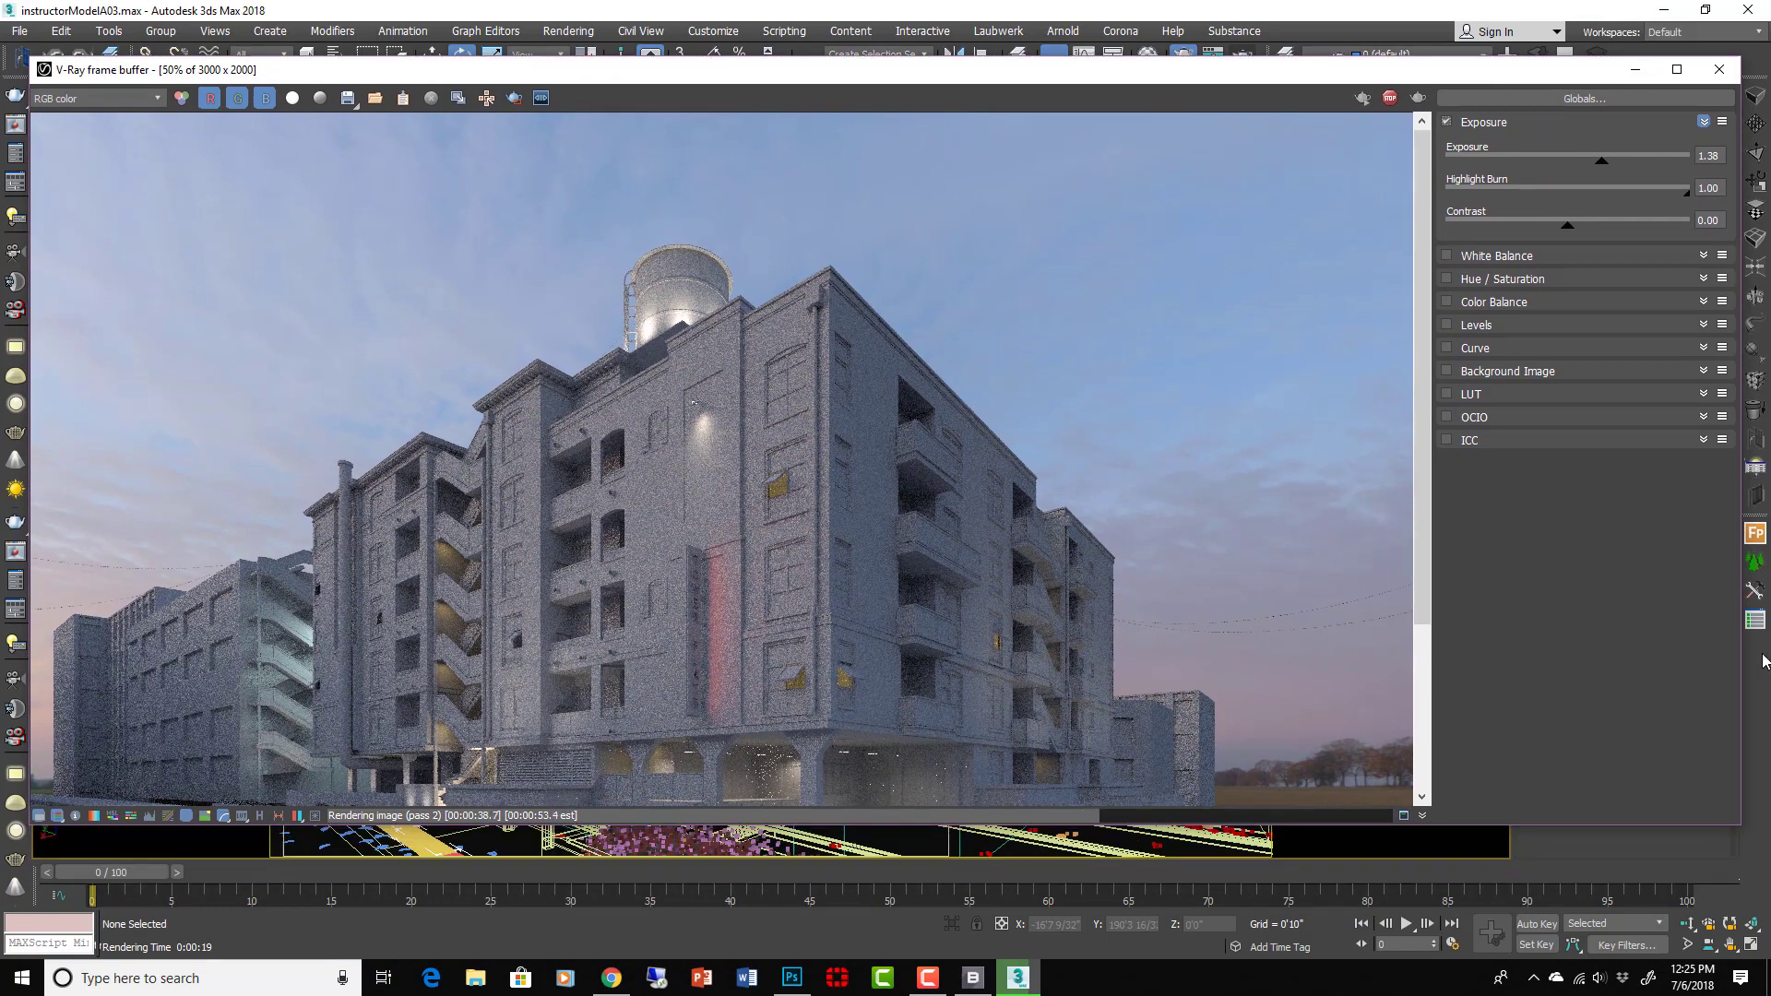
pyautogui.moveTo(1738, 824); pyautogui.dragTo(1372, 867)
pyautogui.scroll(-1, 755, 616)
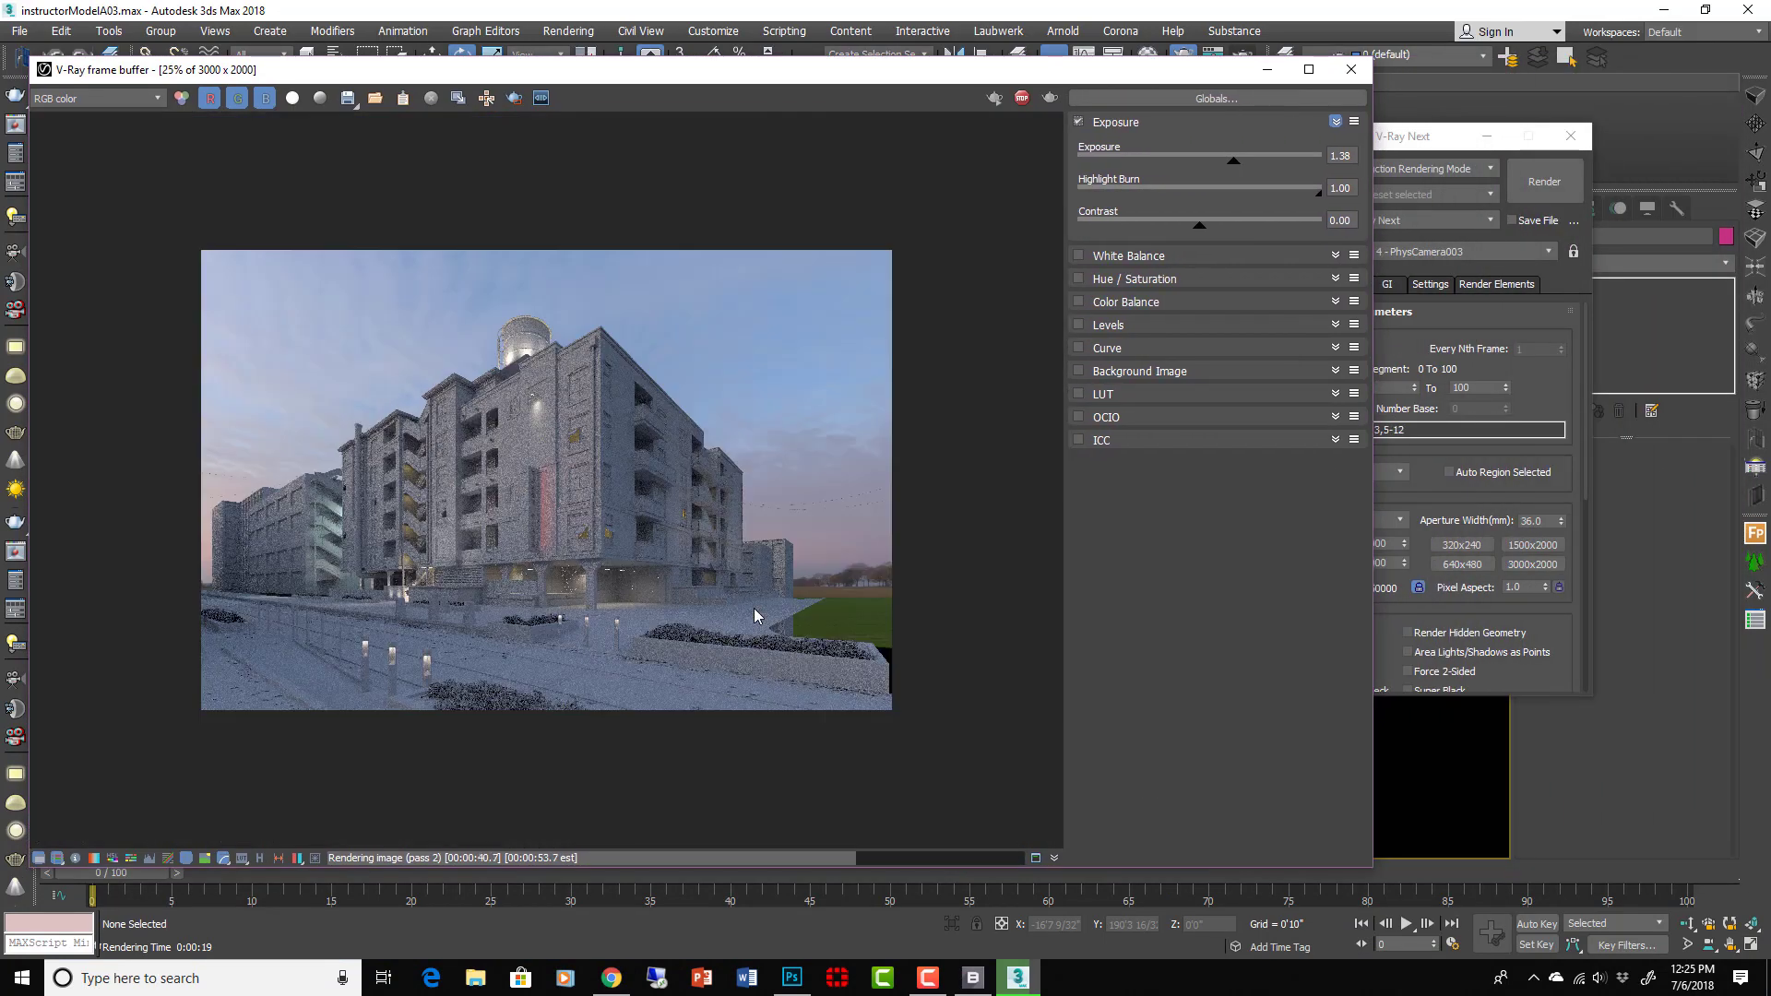
pyautogui.moveTo(749, 74); pyautogui.dragTo(791, 86)
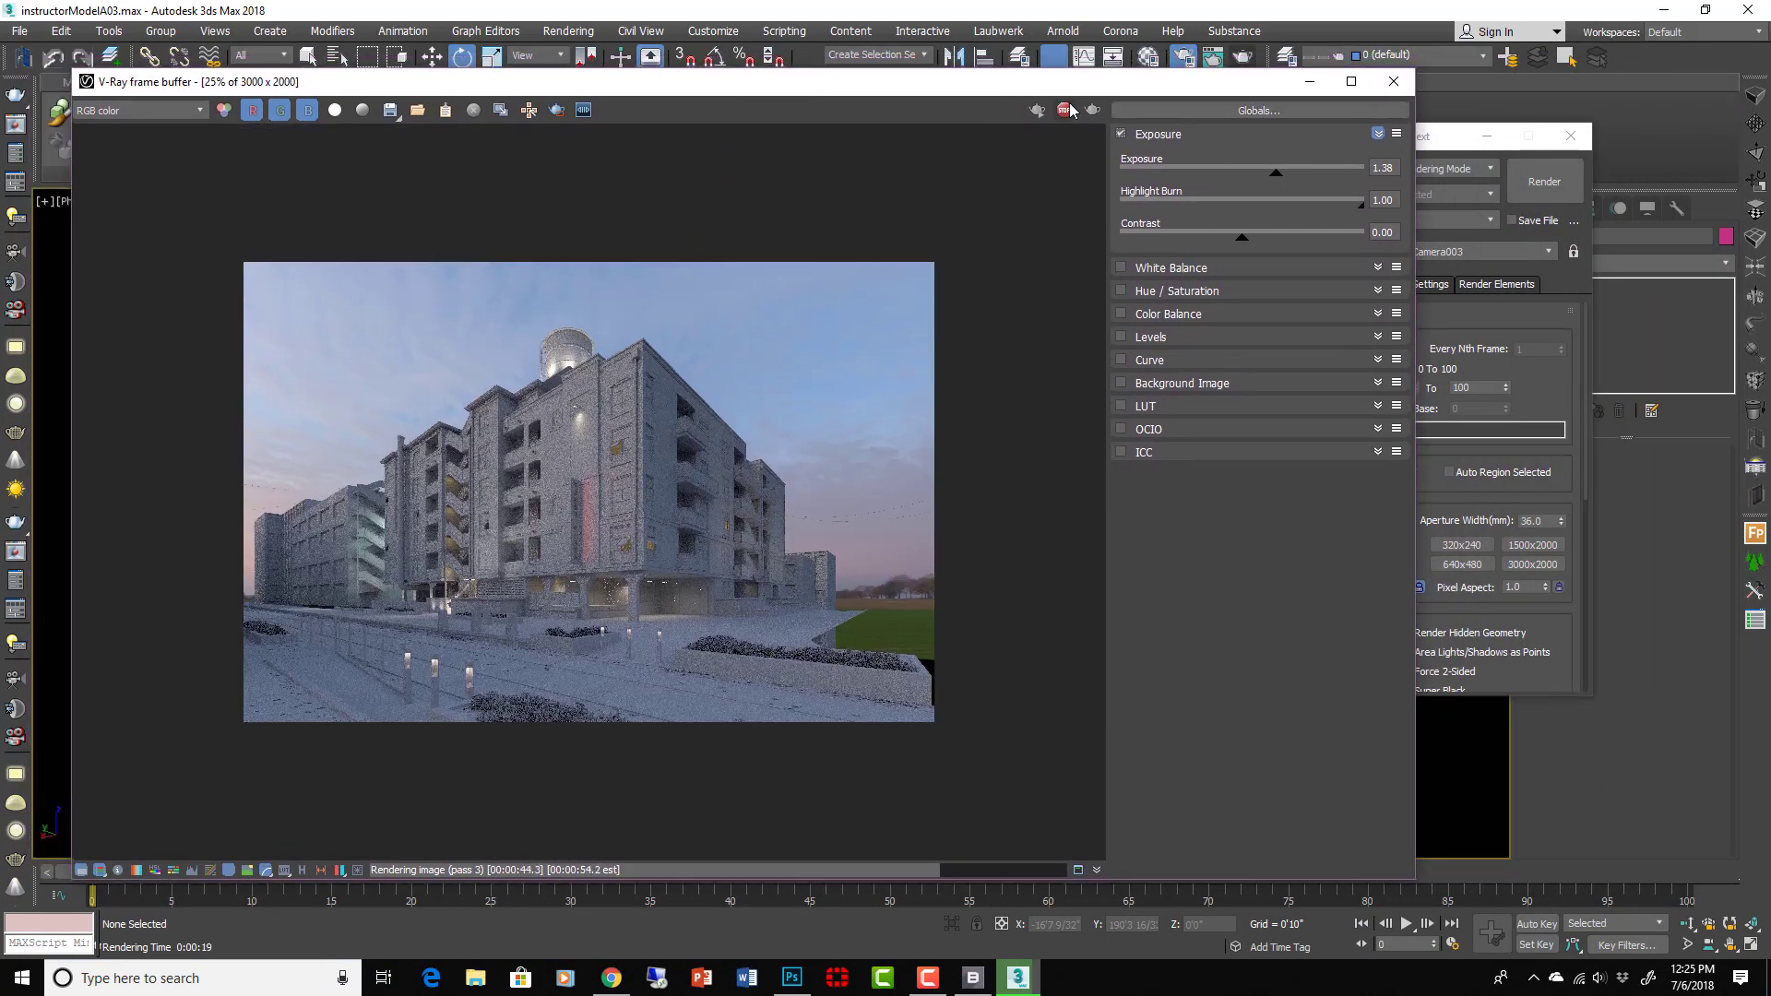
pyautogui.click(1067, 110)
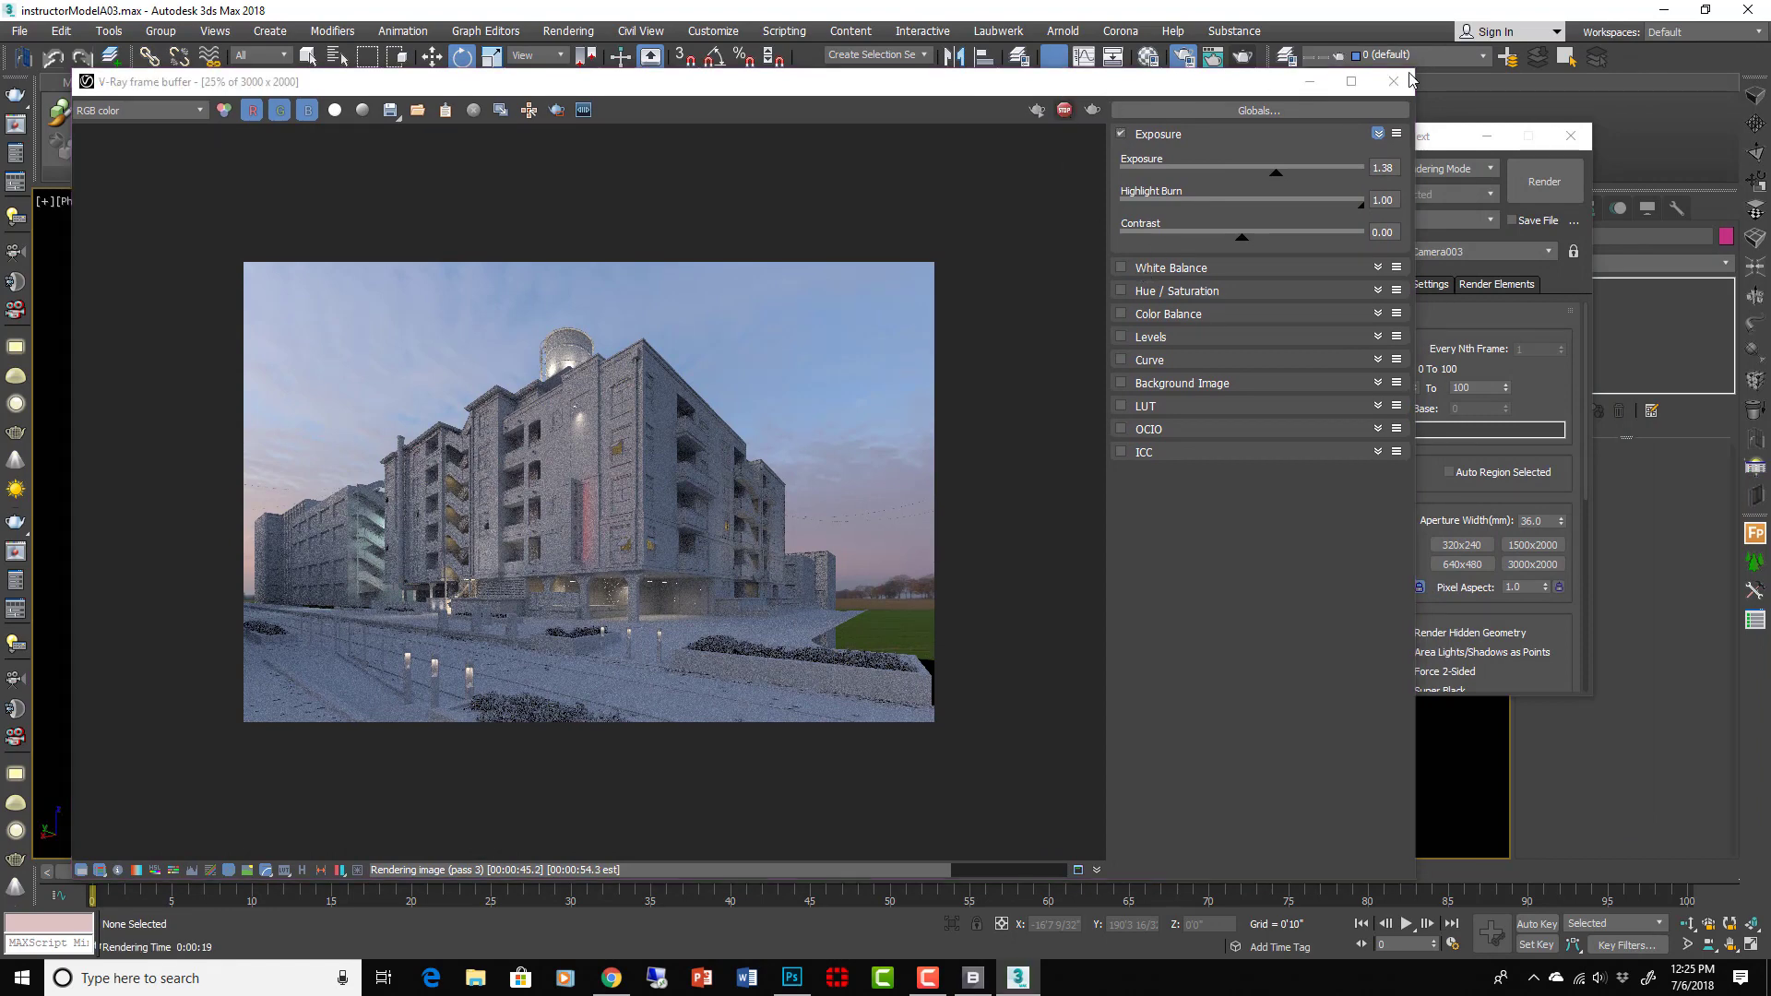
pyautogui.click(1396, 82)
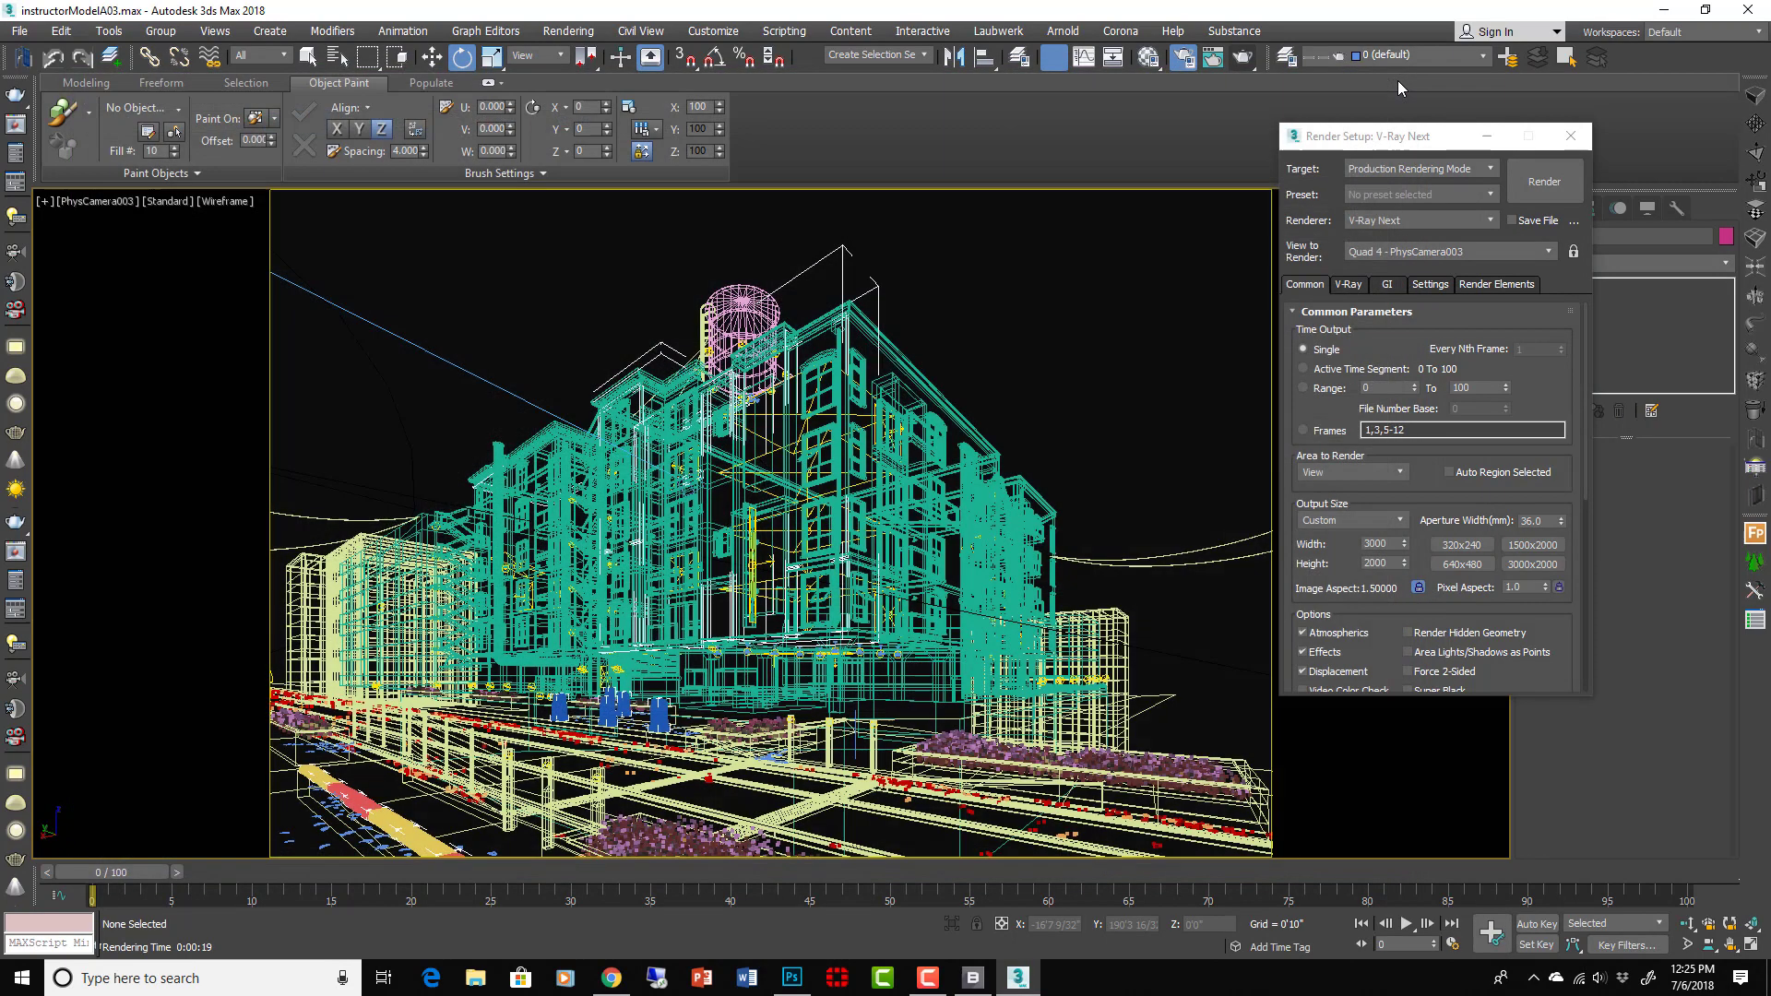
# Reopen the last render and set VRayHDRI Map #112's horizontal rotation to 0, then 180
pyautogui.click(1359, 293)
pyautogui.click(1491, 383)
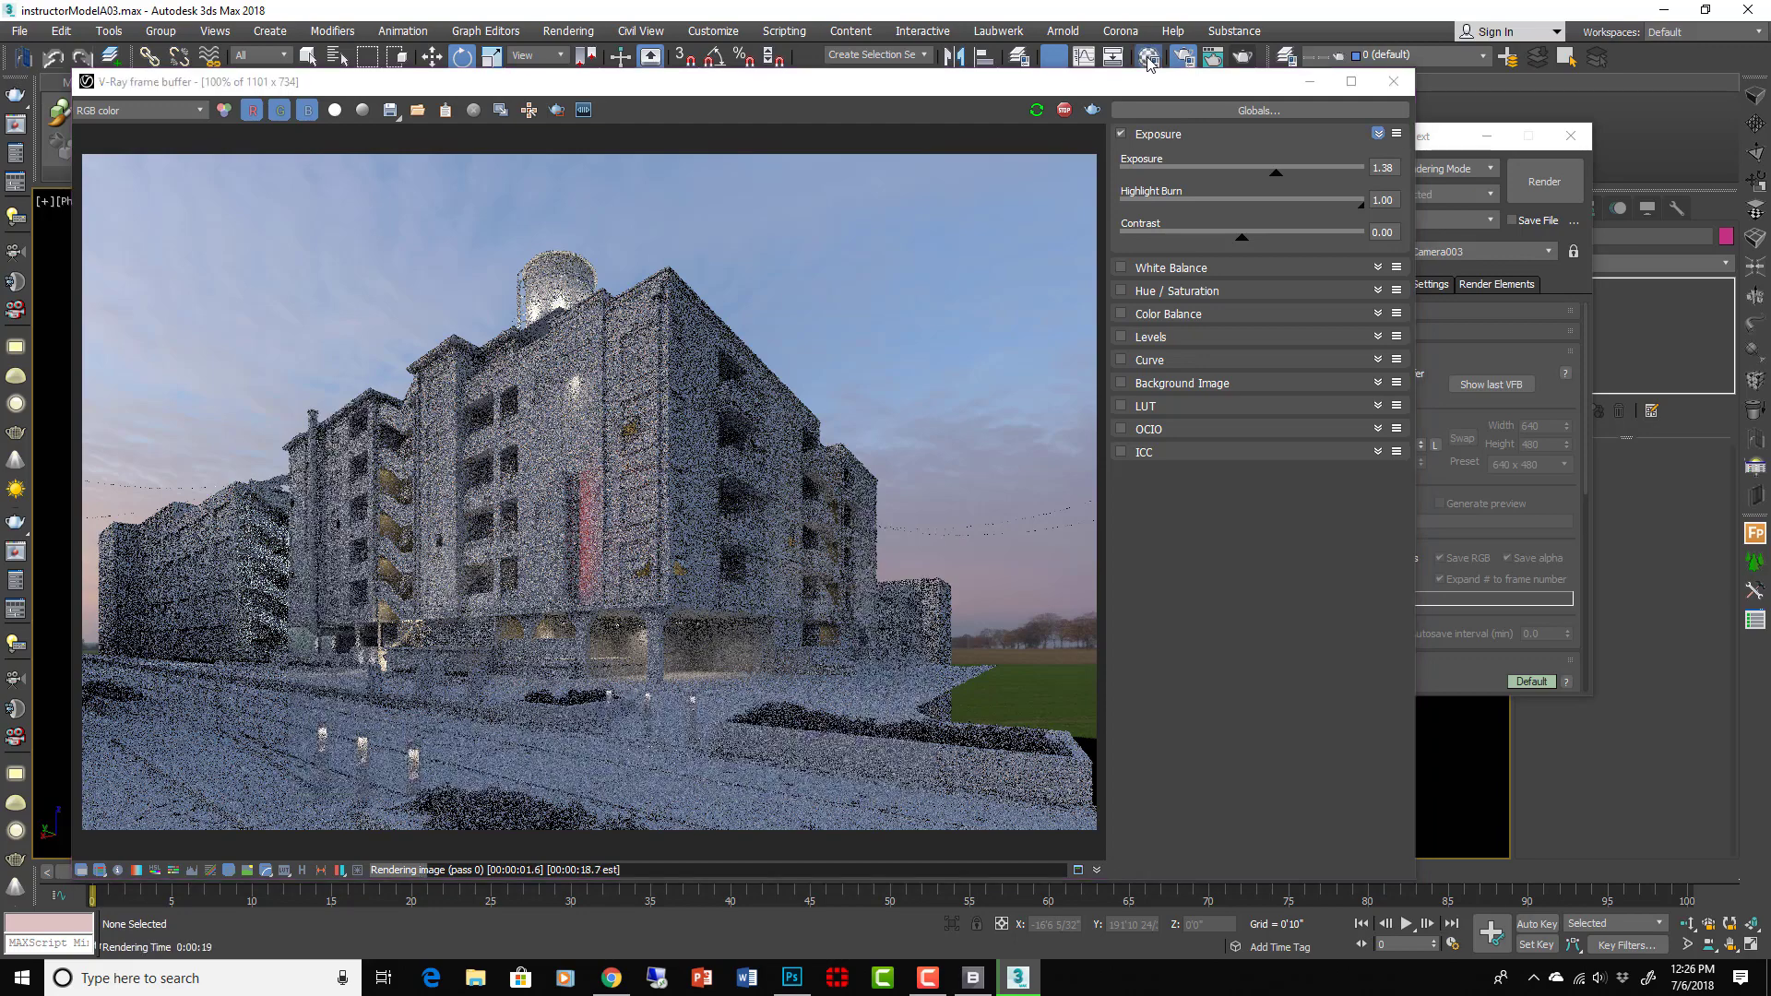
pyautogui.press('m')
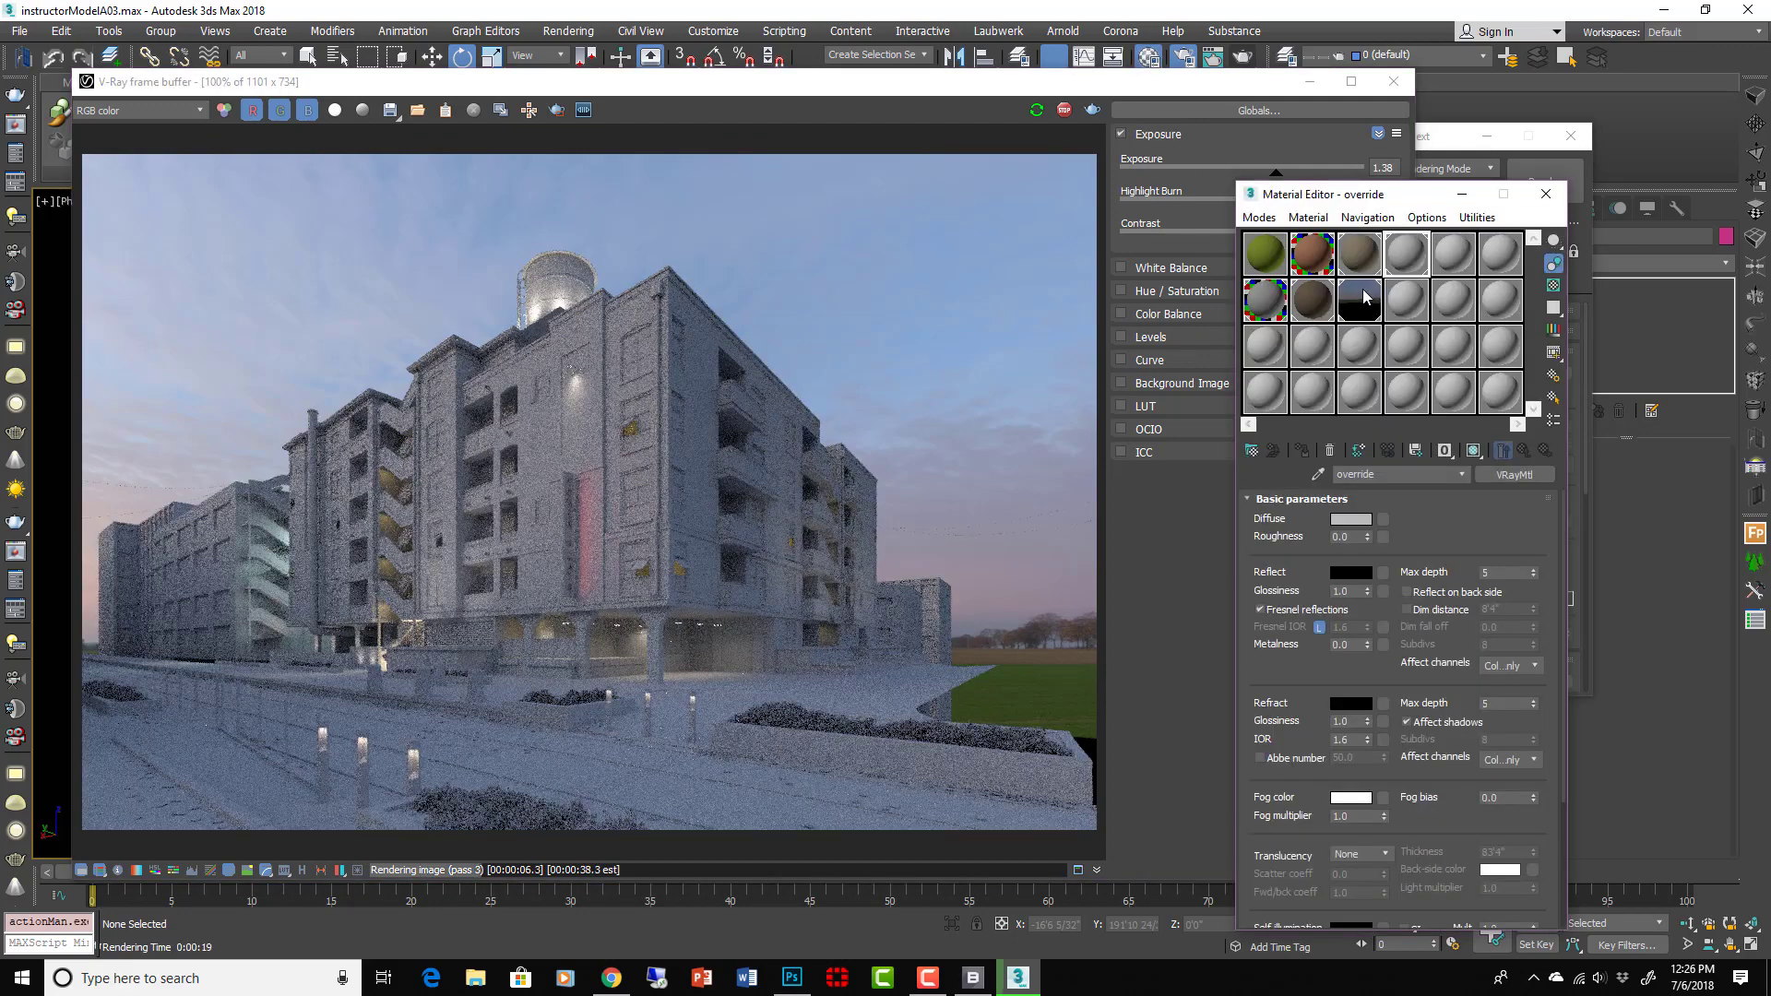
pyautogui.click(1359, 299)
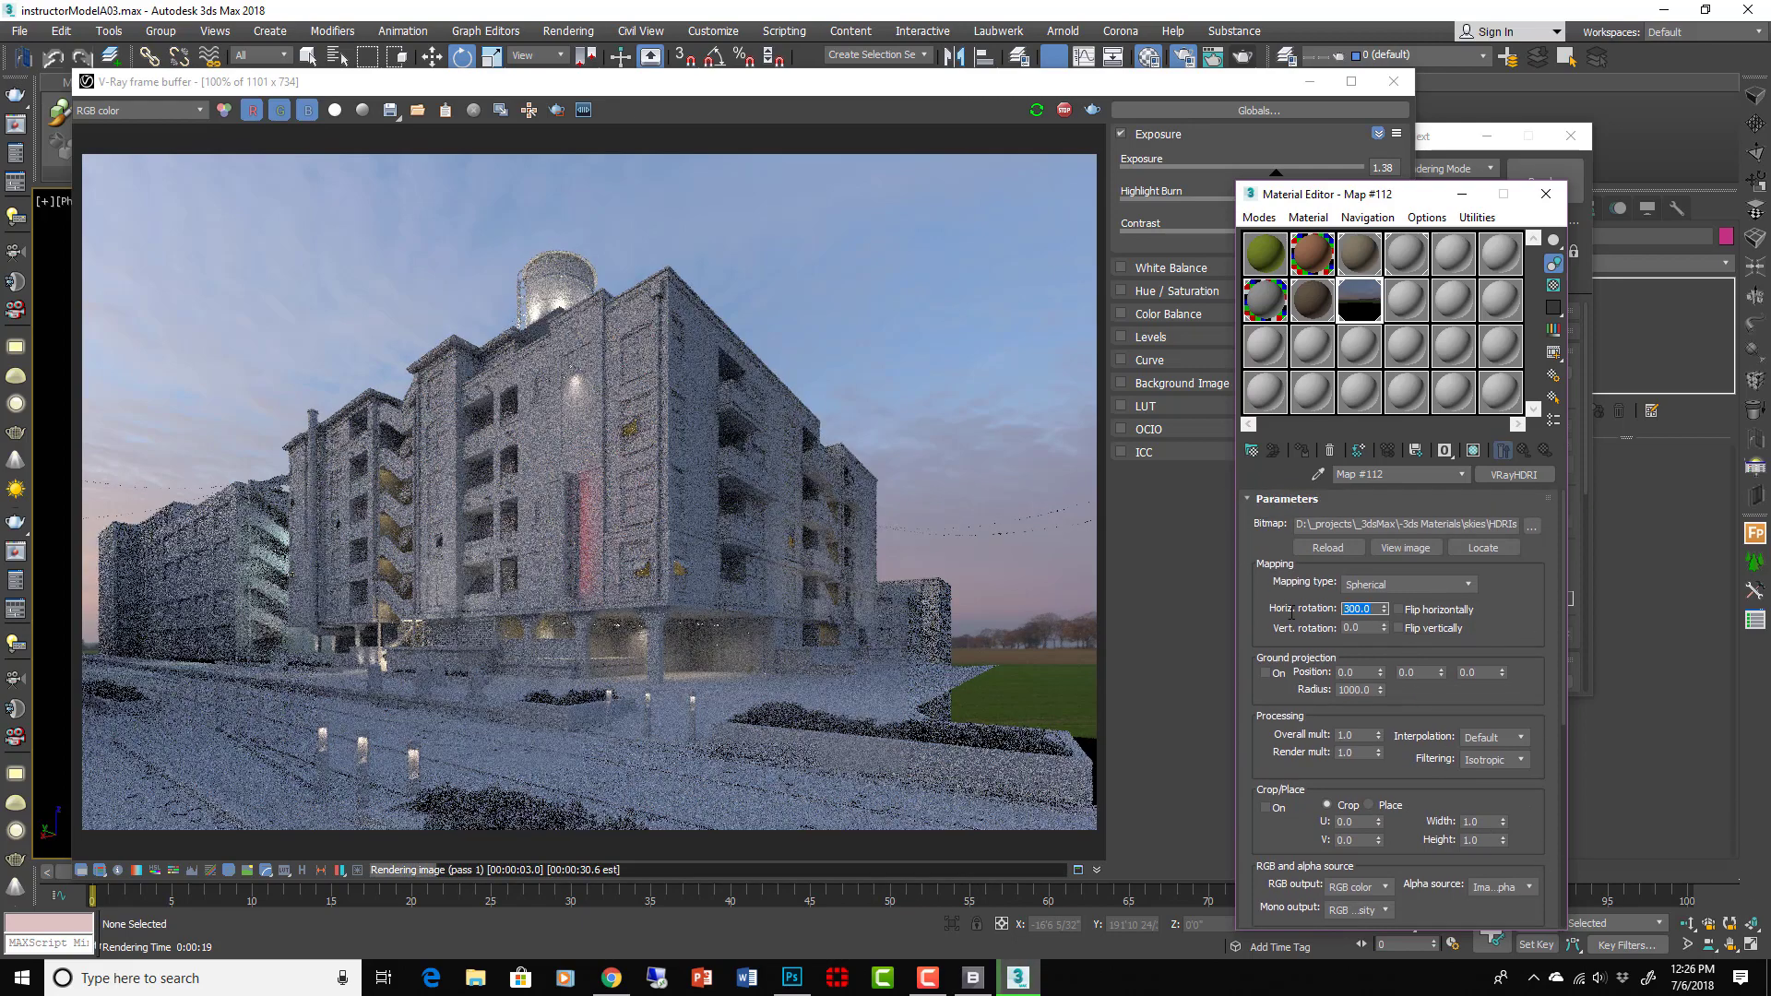
pyautogui.moveTo(1375, 608); pyautogui.dragTo(1292, 611)
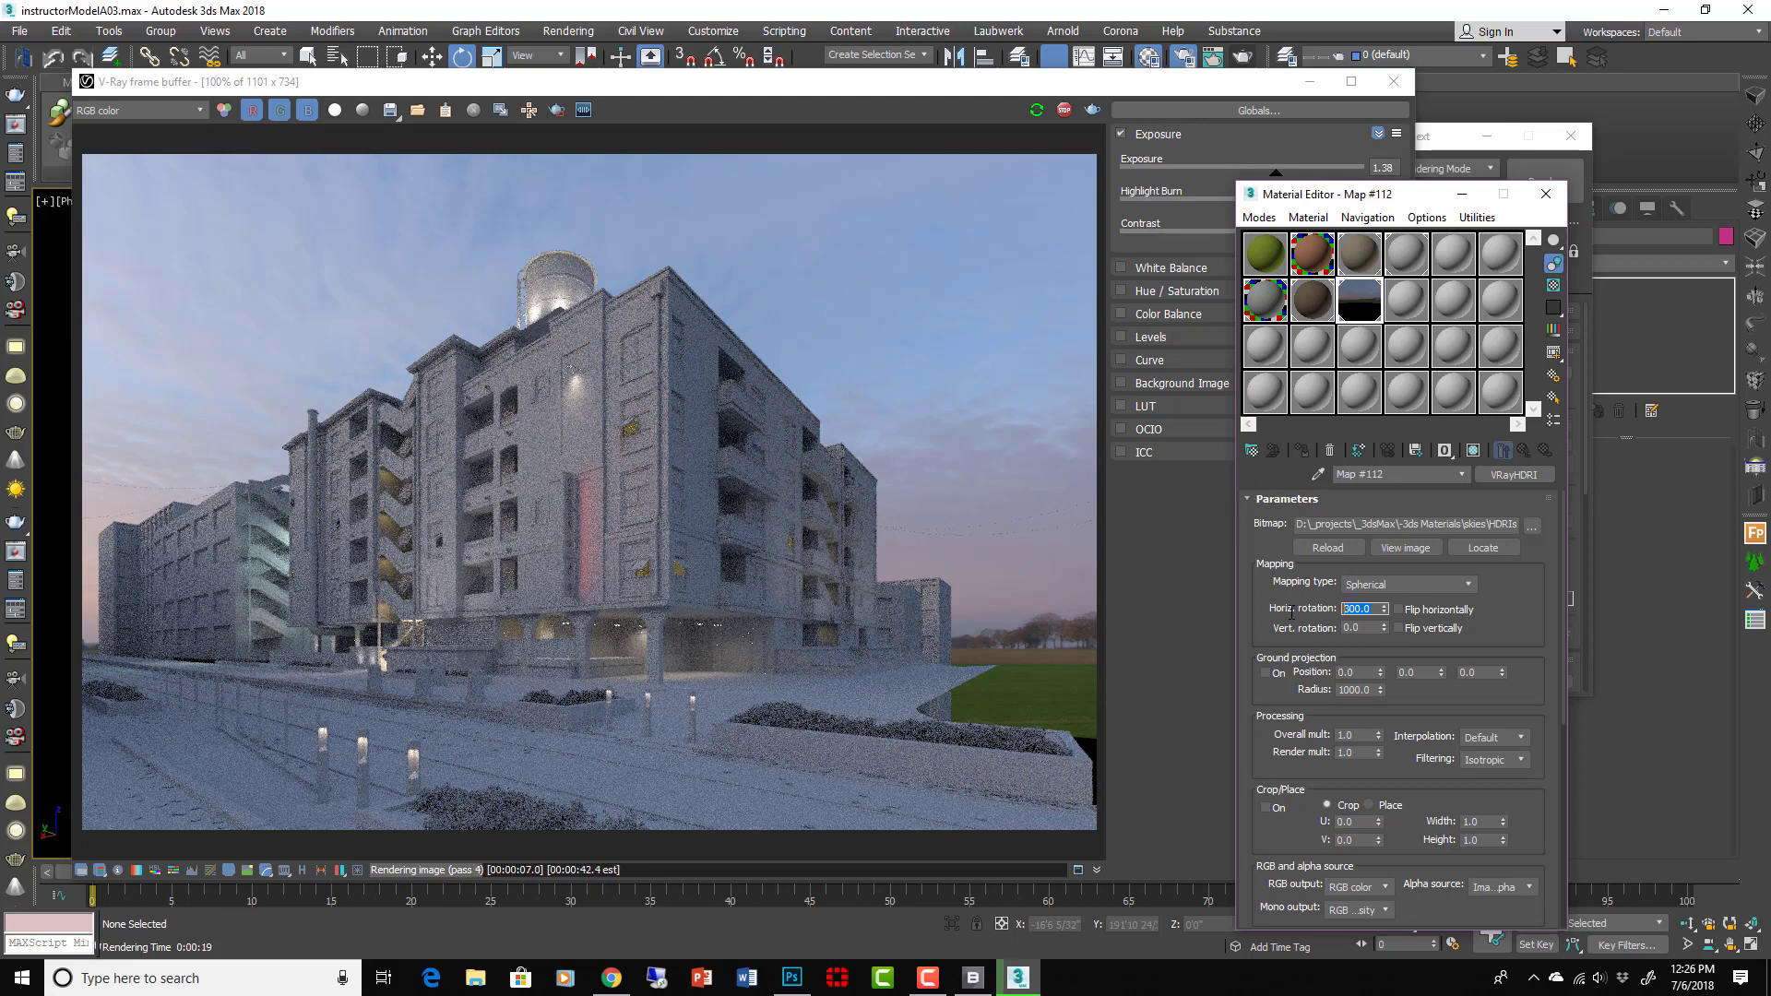
pyautogui.write('0')
pyautogui.press('Return')
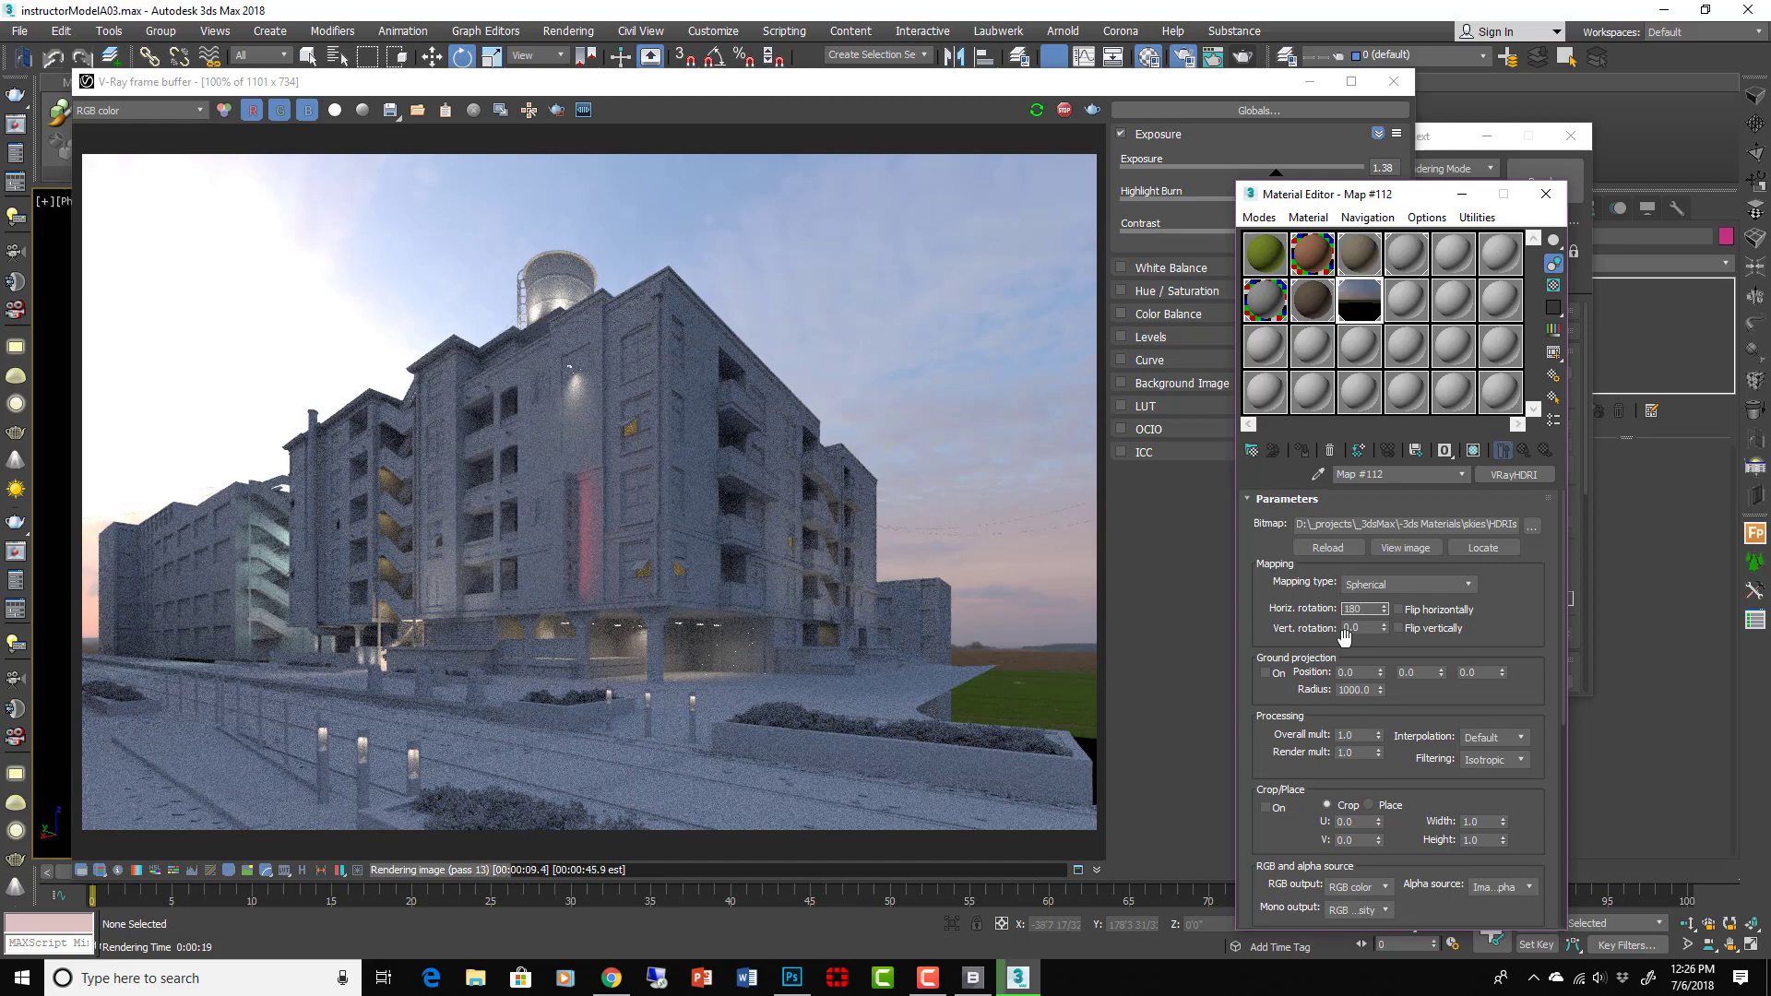
pyautogui.press('Return')
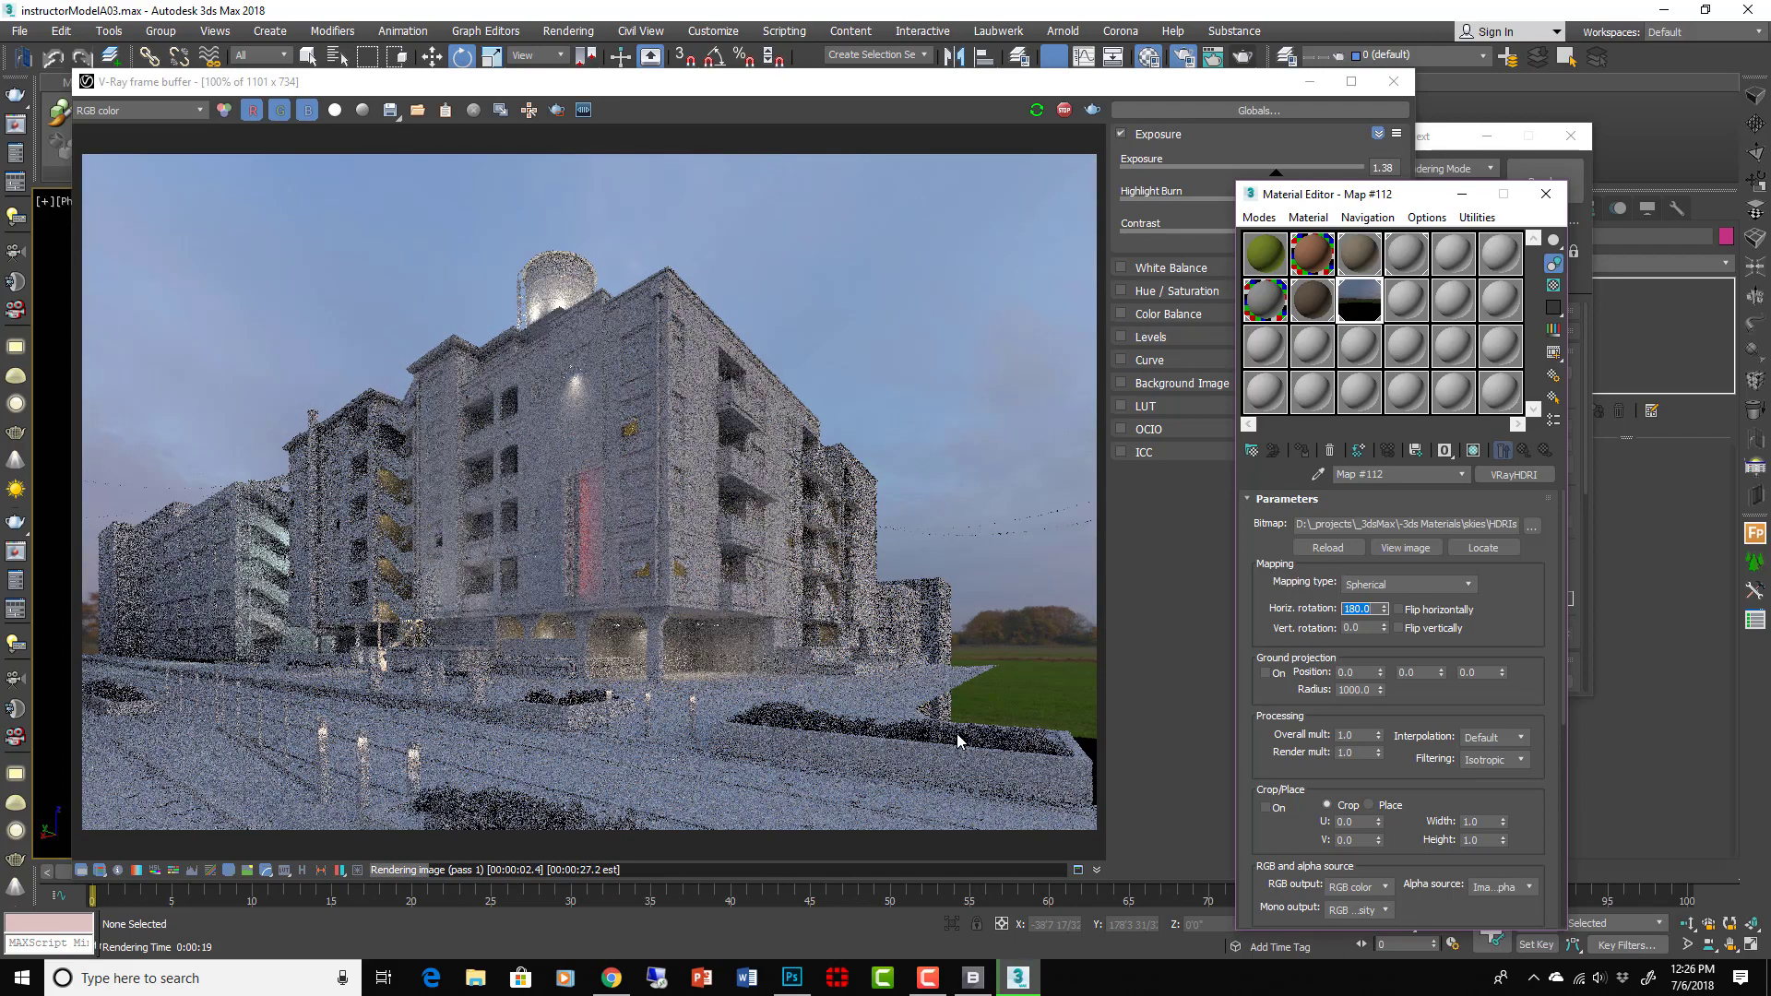
# Set the VRayHDRI Overall mult to 2.0 and the frame-buffer exposure to 0.09
pyautogui.click(1364, 735)
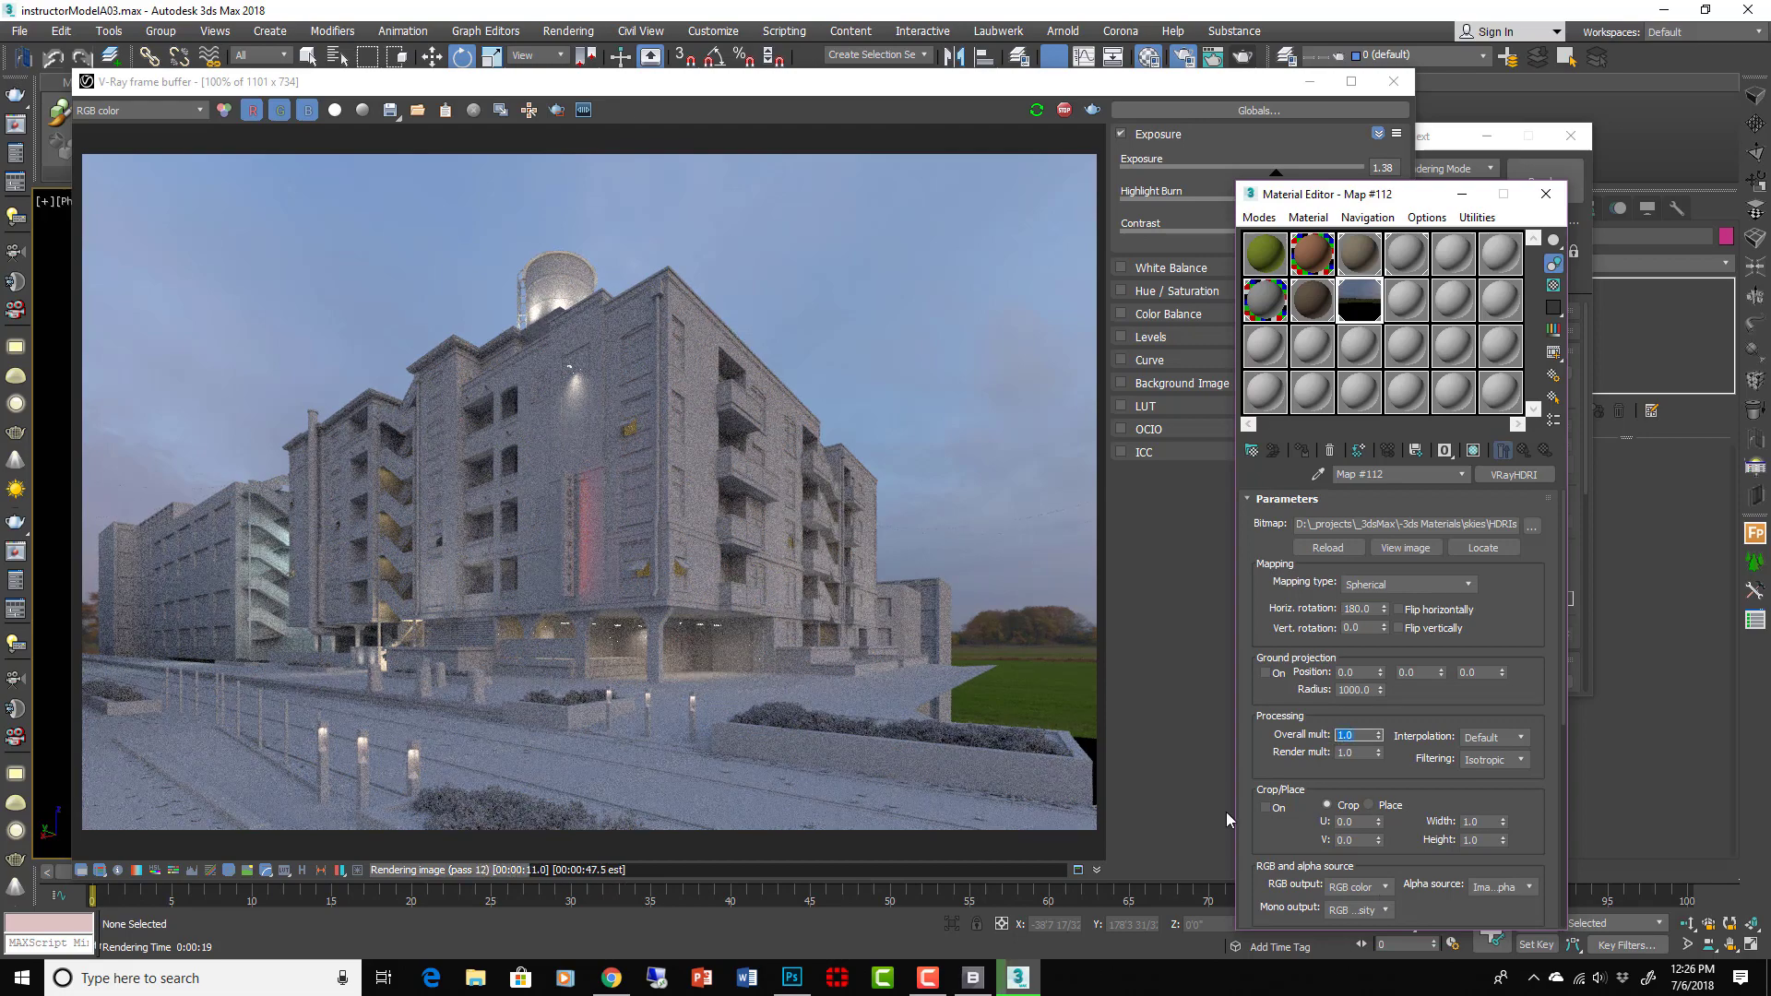
pyautogui.write('2')
pyautogui.press('Return')
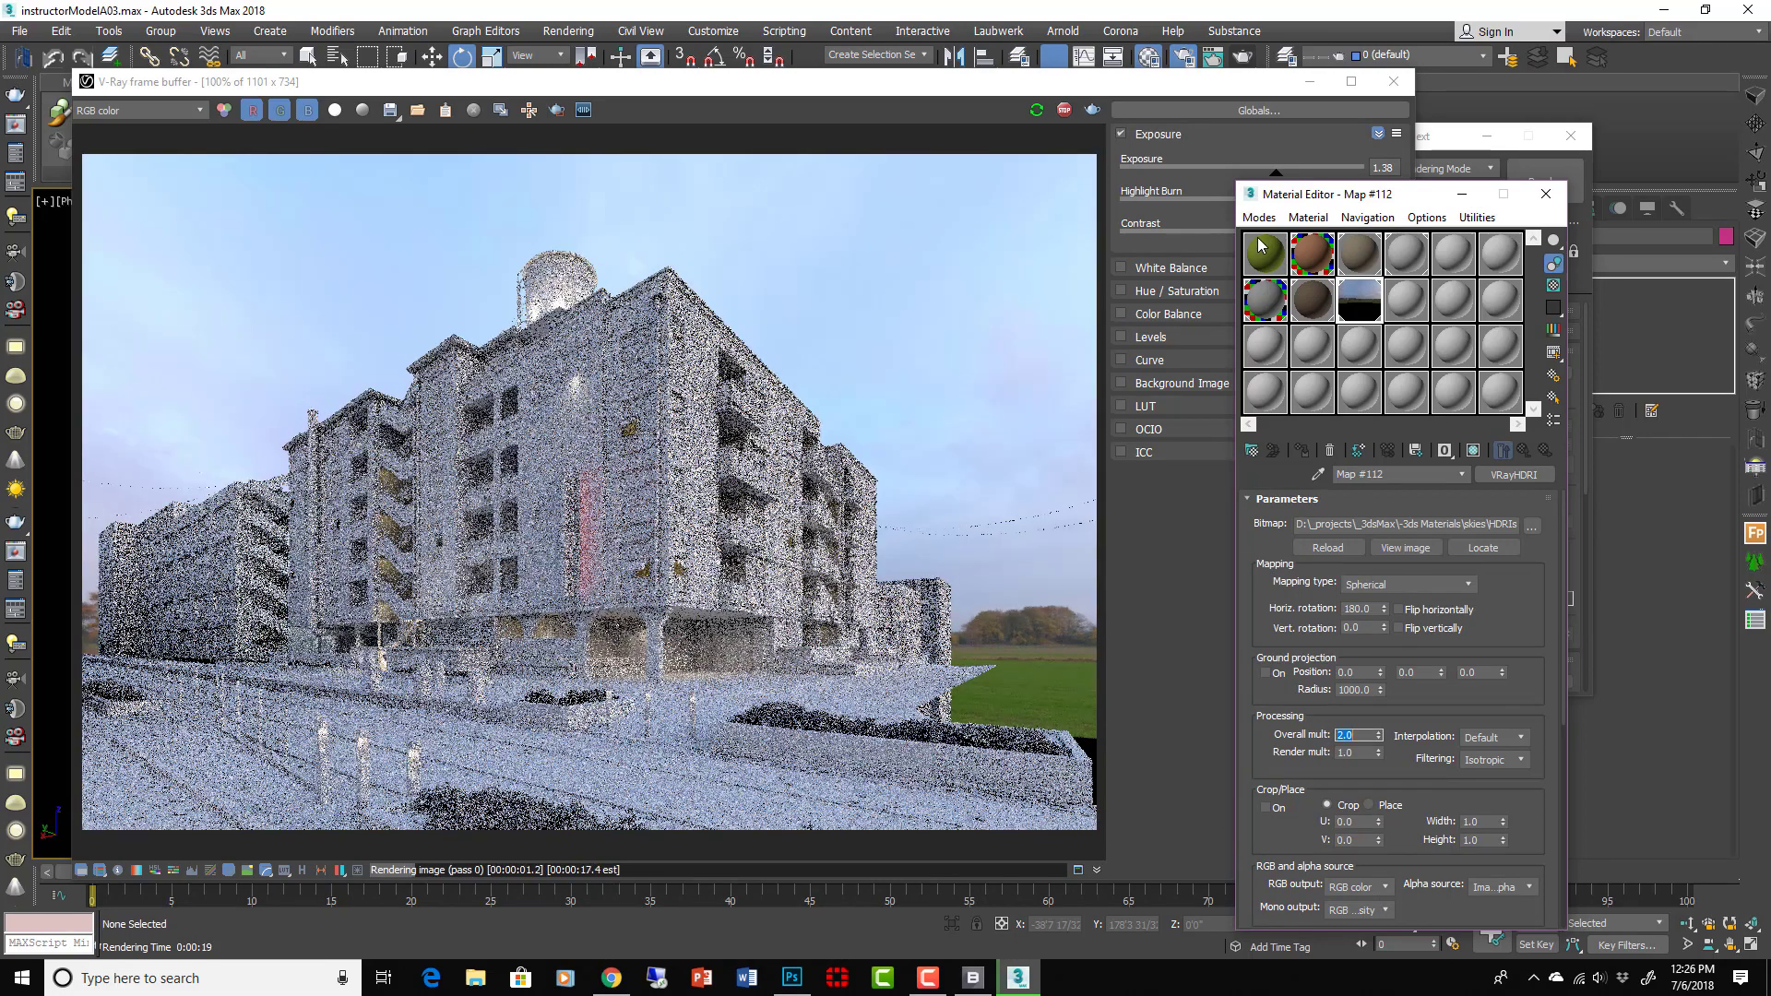
pyautogui.moveTo(1310, 195); pyautogui.dragTo(1244, 174)
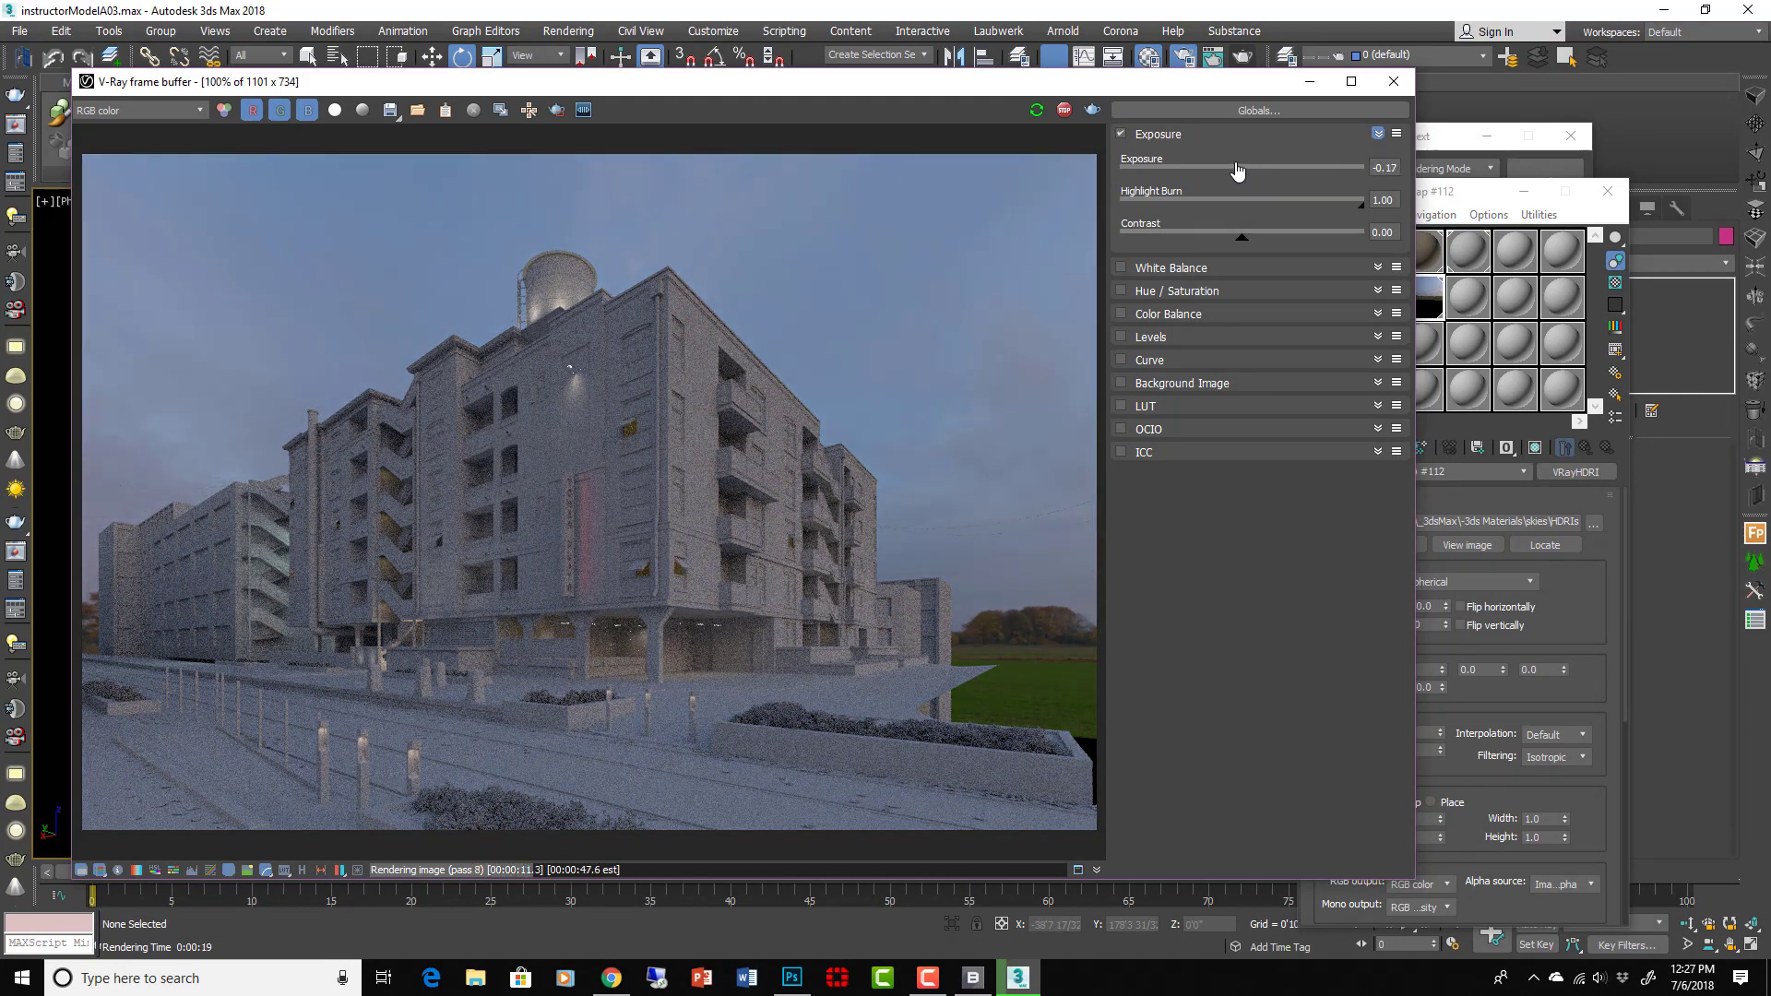
pyautogui.click(1428, 608)
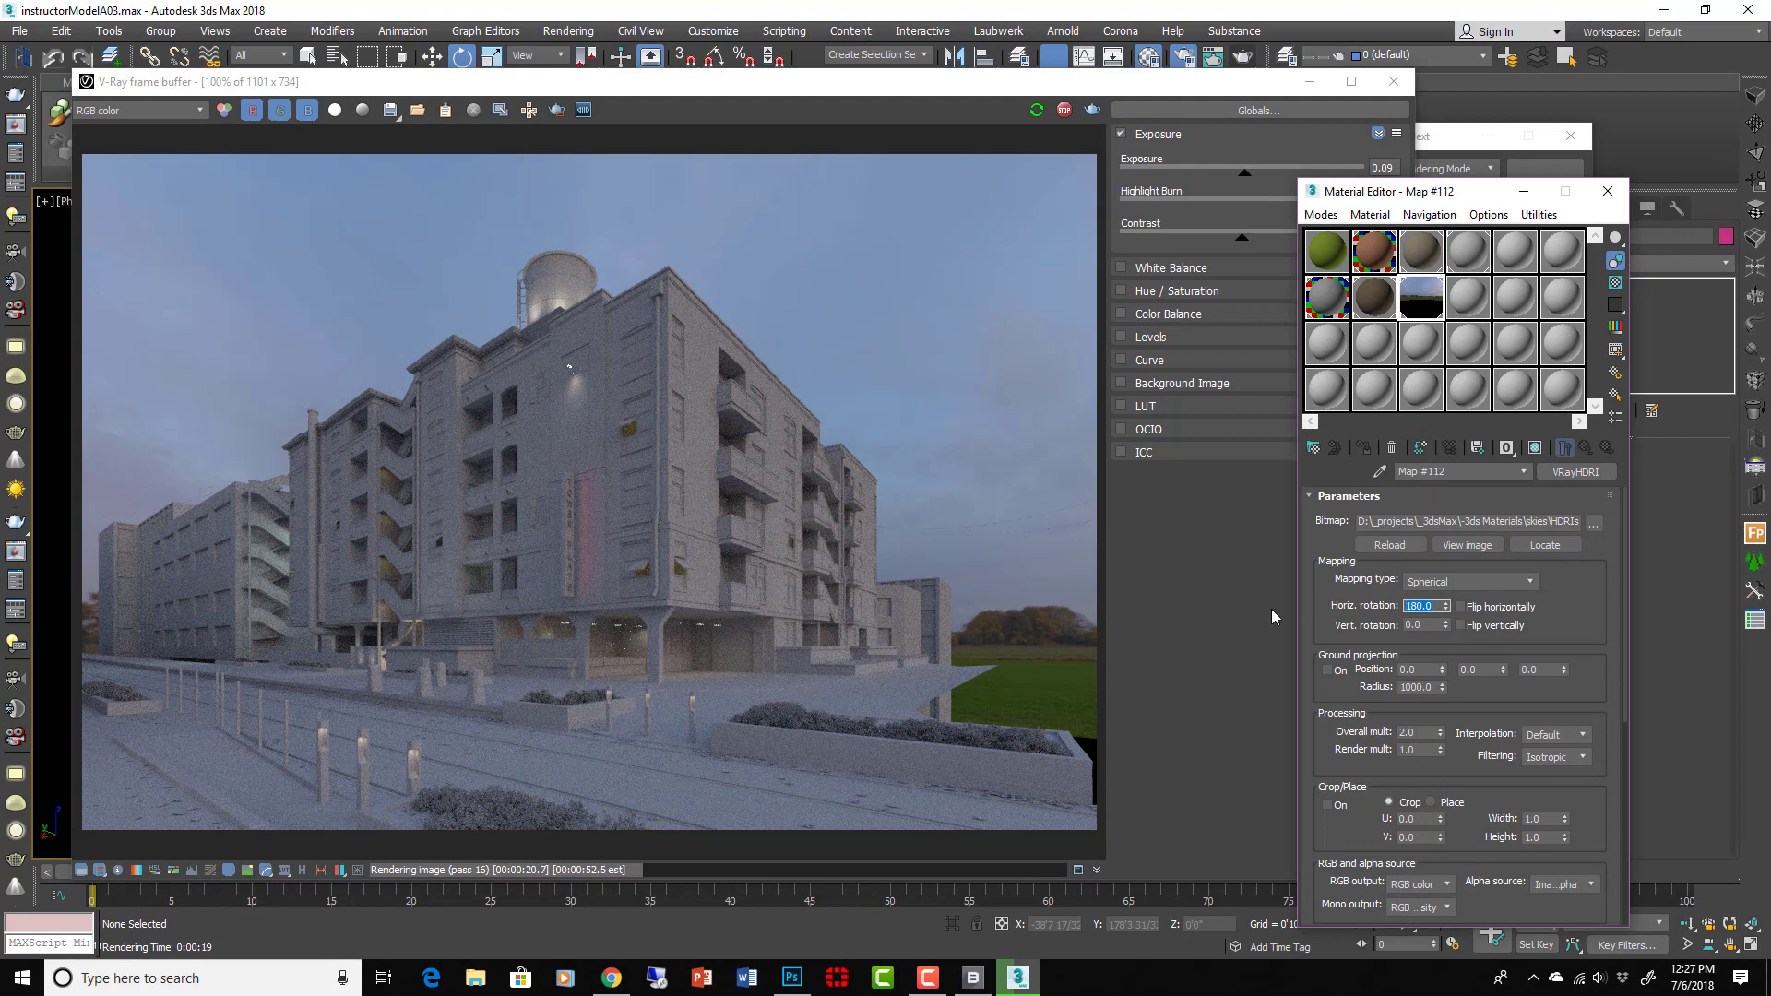
# Set HDRI horizontal rotation to 300, inverse gamma to 0.5, and frame-buffer exposure to 1.08
pyautogui.write('300')
pyautogui.press('Return')
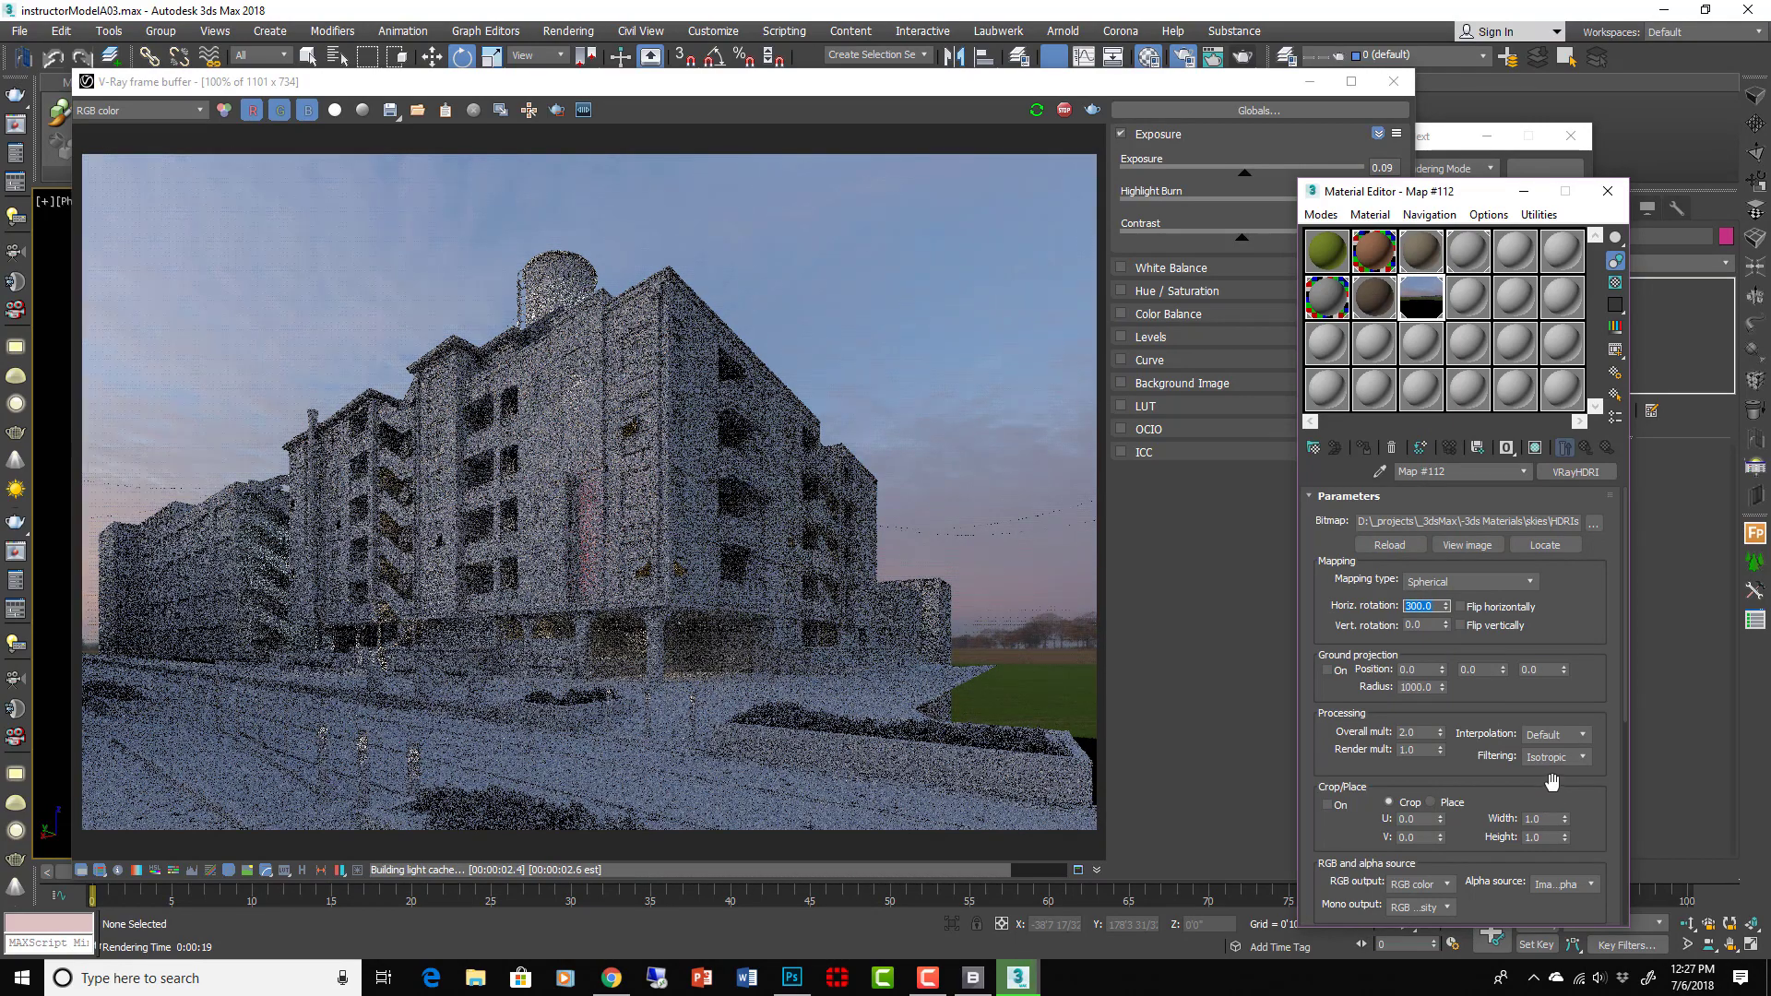
pyautogui.moveTo(1547, 807); pyautogui.dragTo(1542, 643)
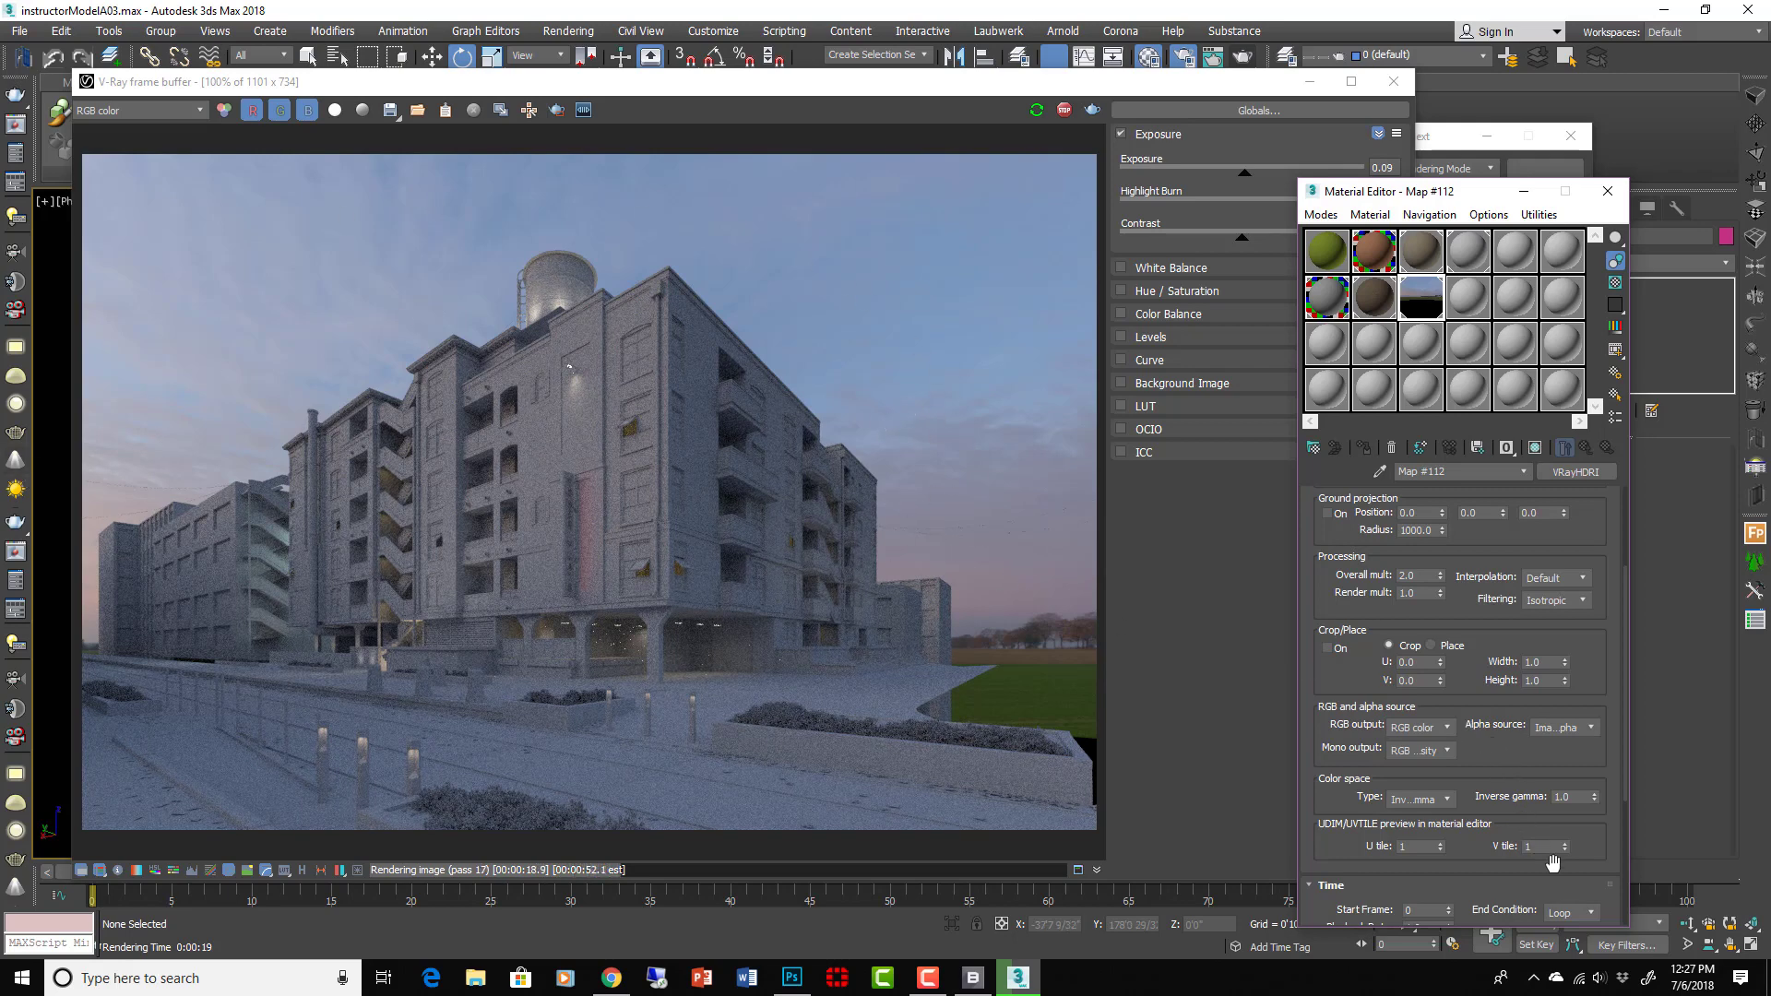
pyautogui.scroll(-1, 1577, 830)
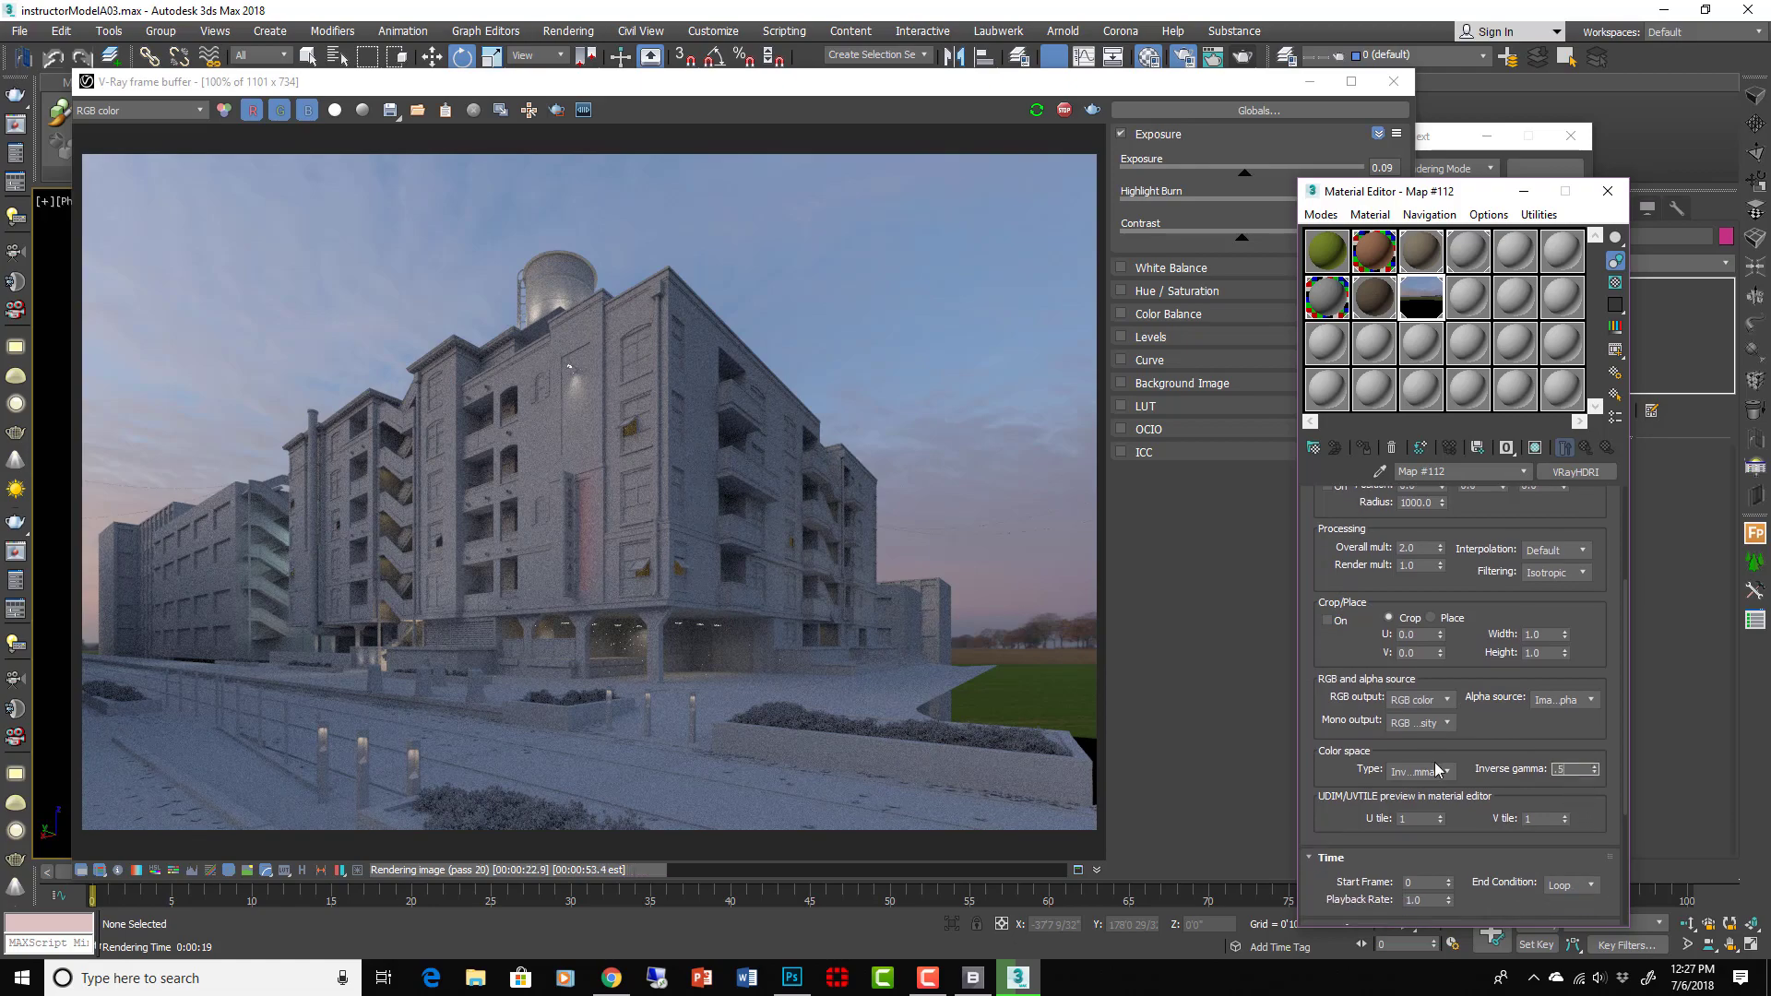
pyautogui.press('Return')
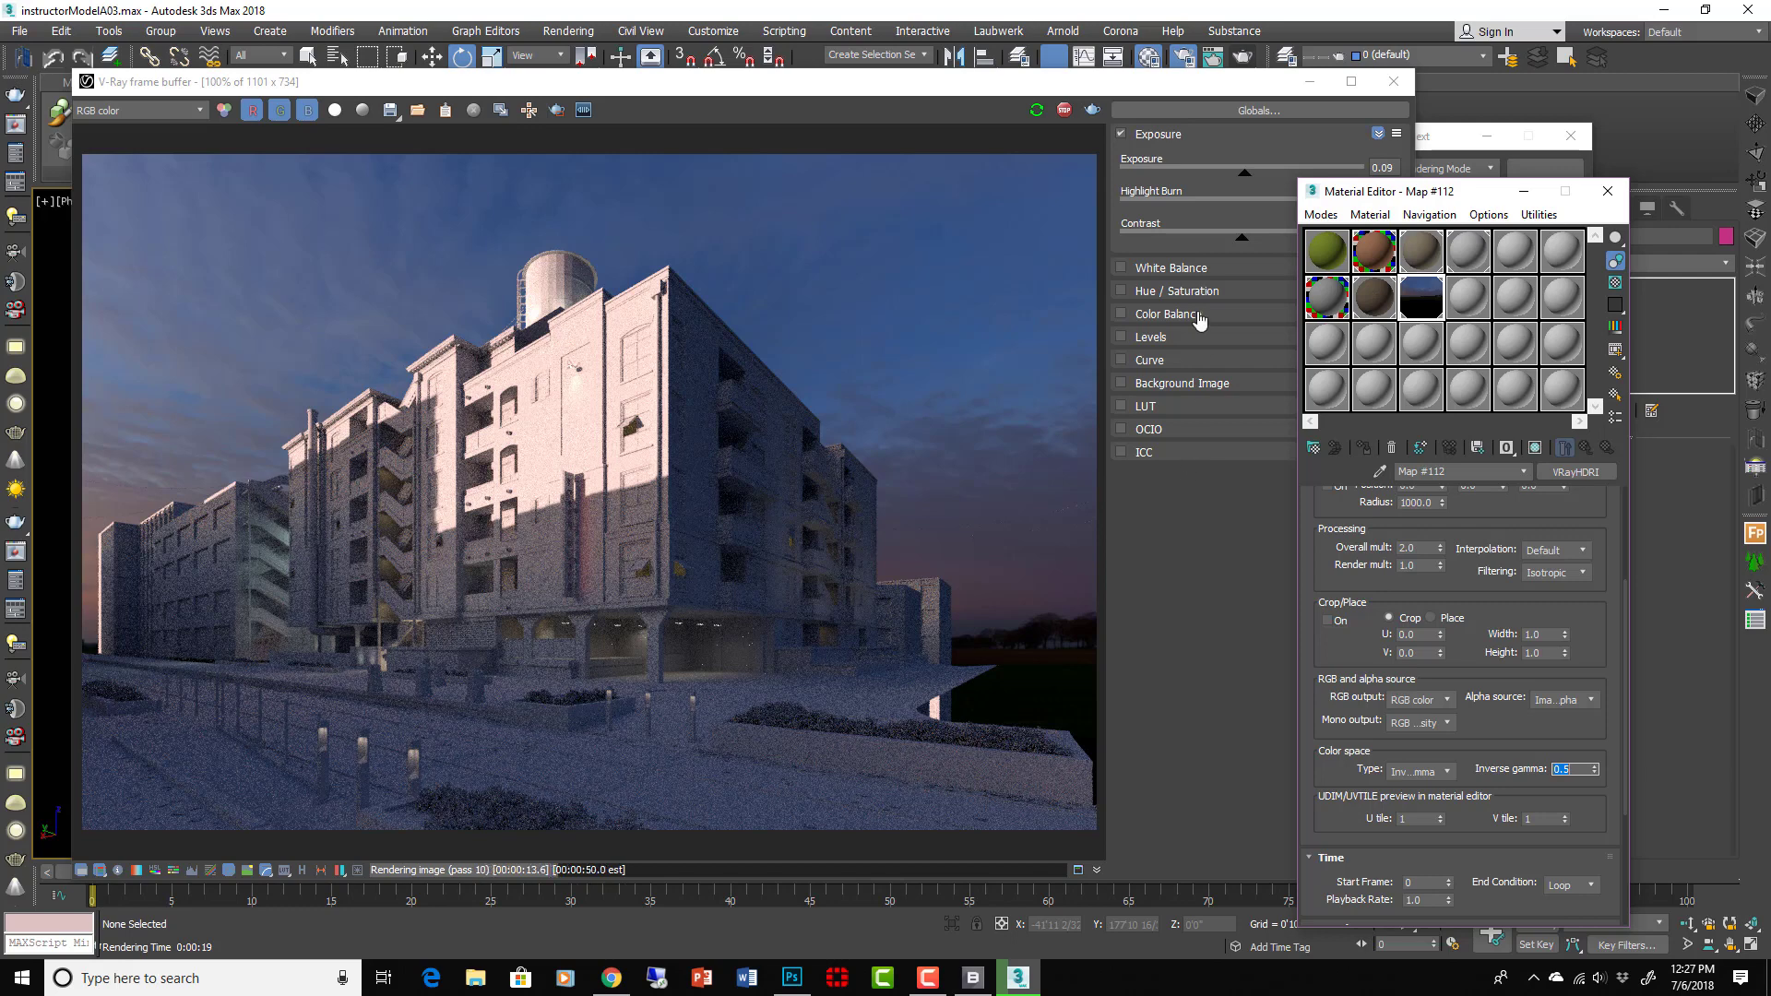
pyautogui.moveTo(1244, 172); pyautogui.dragTo(1269, 173)
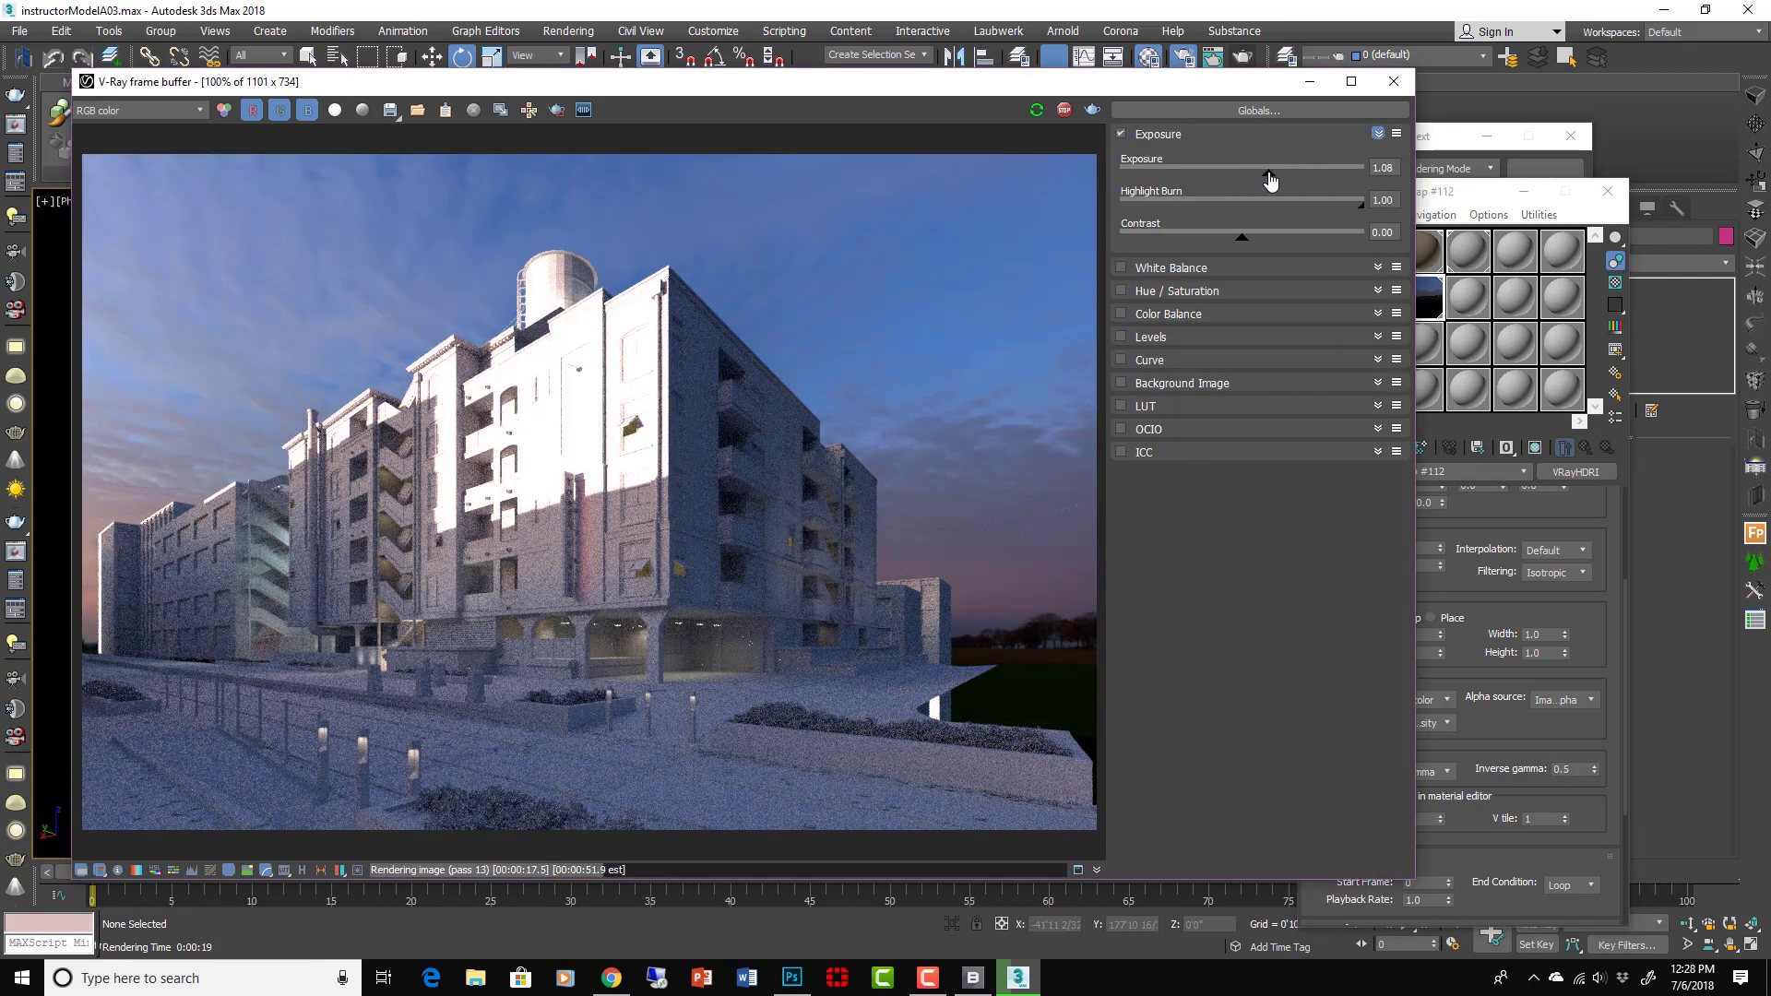
# Try an inverse gamma of 0.8, then settle the HDRI's inverse gamma at 0.7
pyautogui.click(1546, 888)
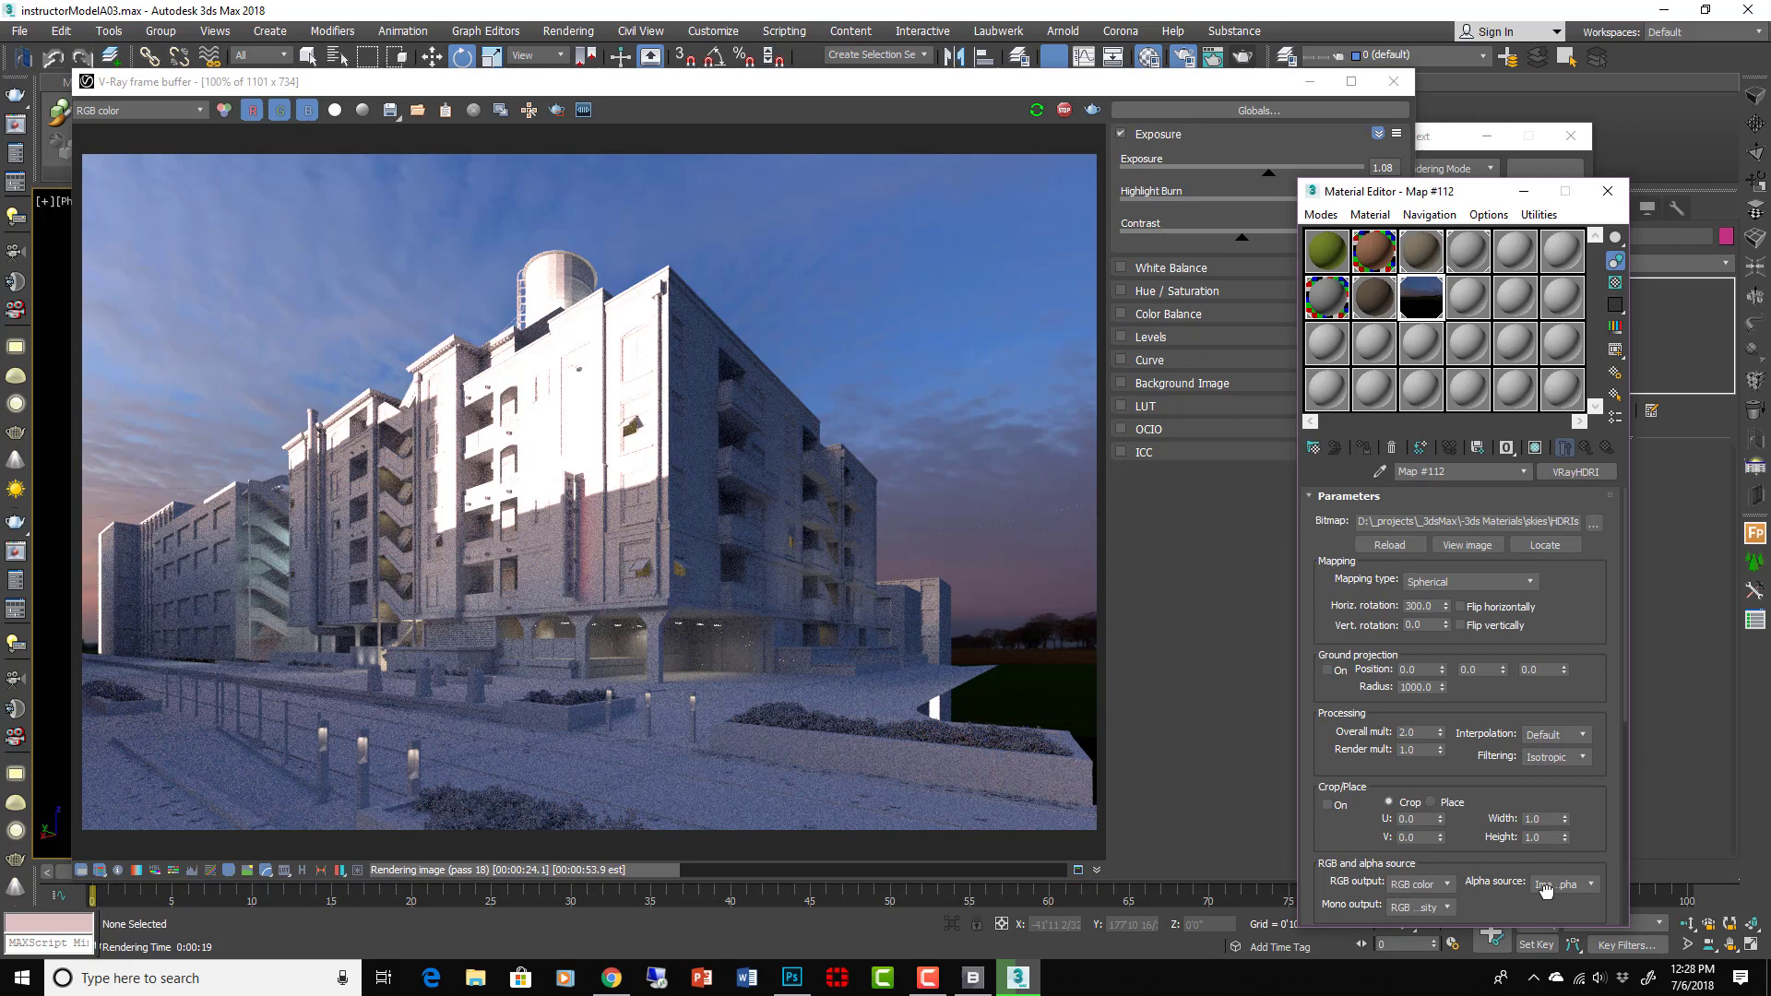
pyautogui.moveTo(1546, 887); pyautogui.dragTo(1559, 622)
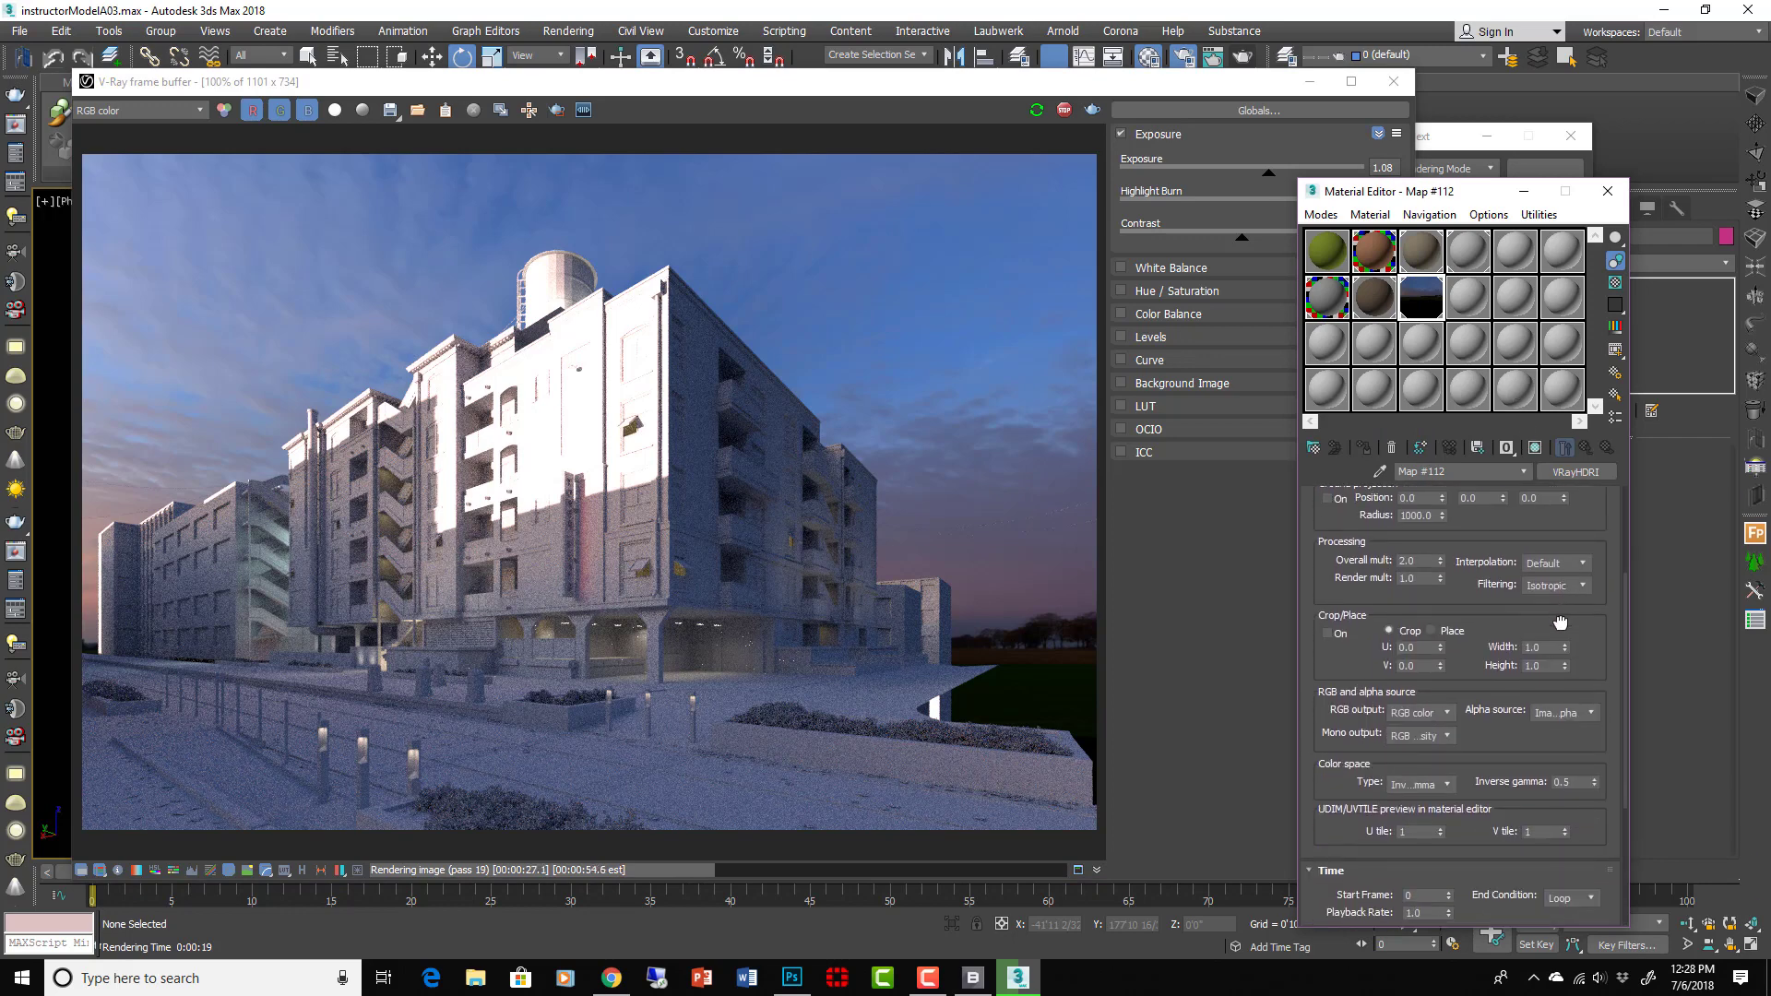
pyautogui.moveTo(1587, 782); pyautogui.dragTo(1513, 787)
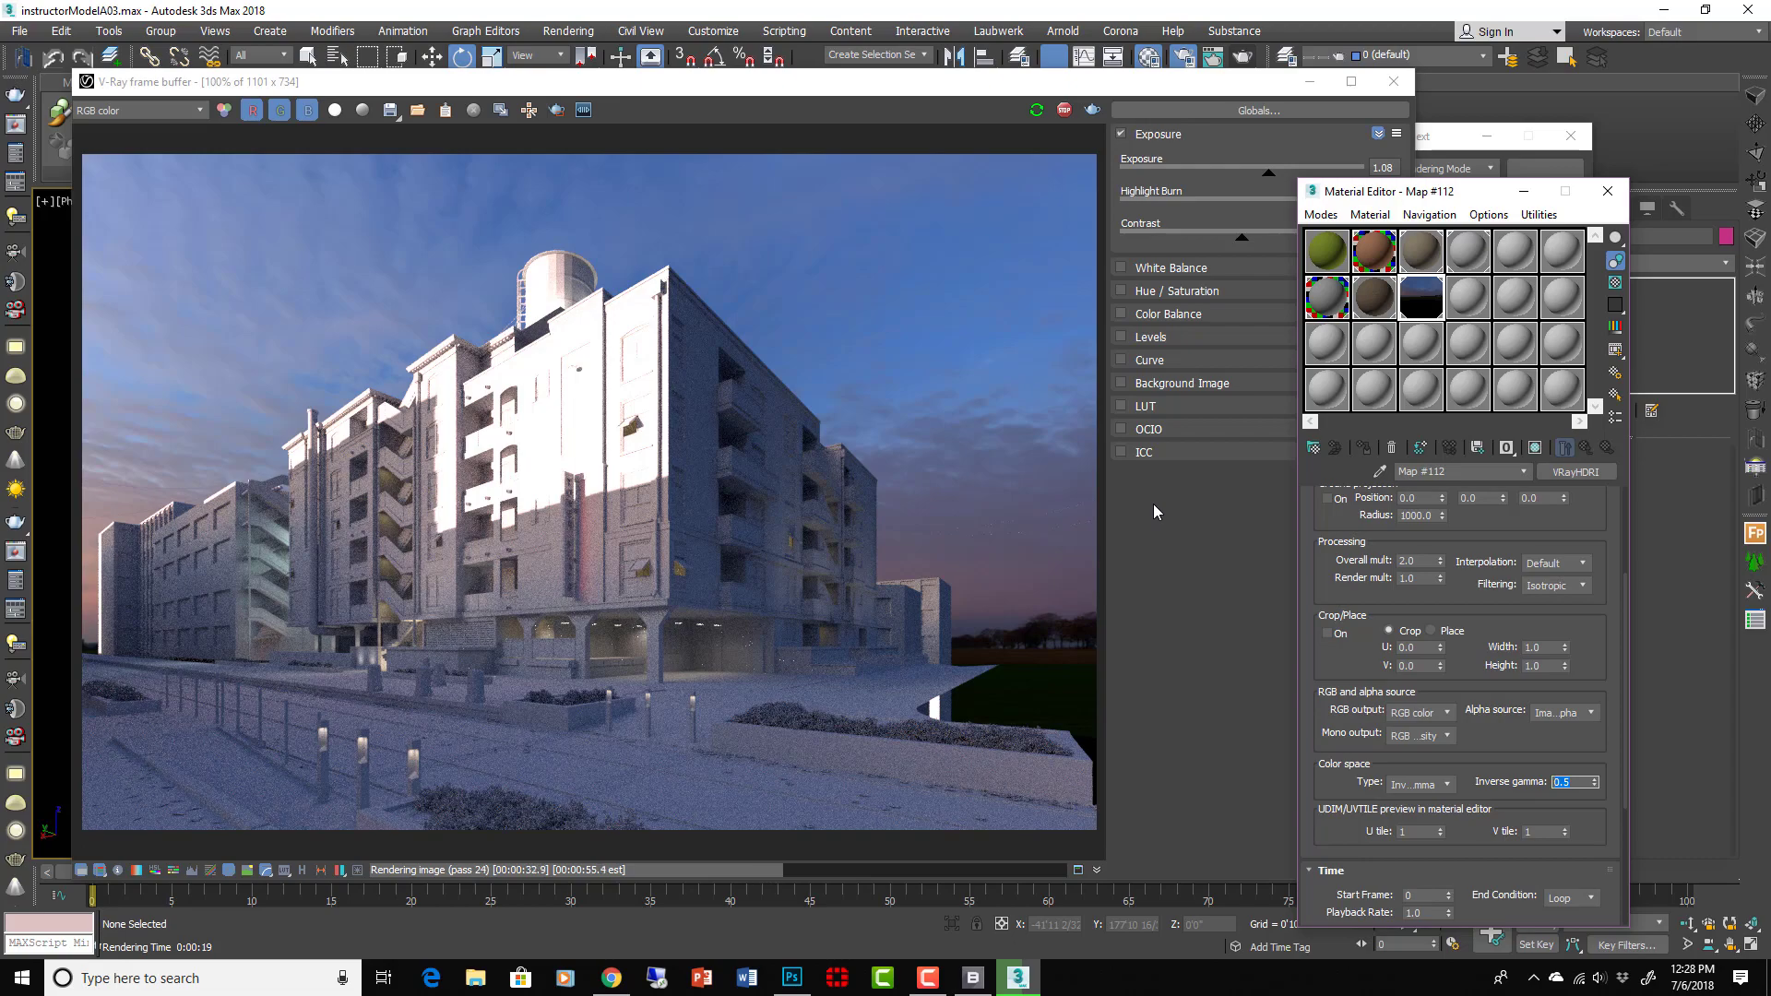
pyautogui.write('0.8')
pyautogui.press('Return')
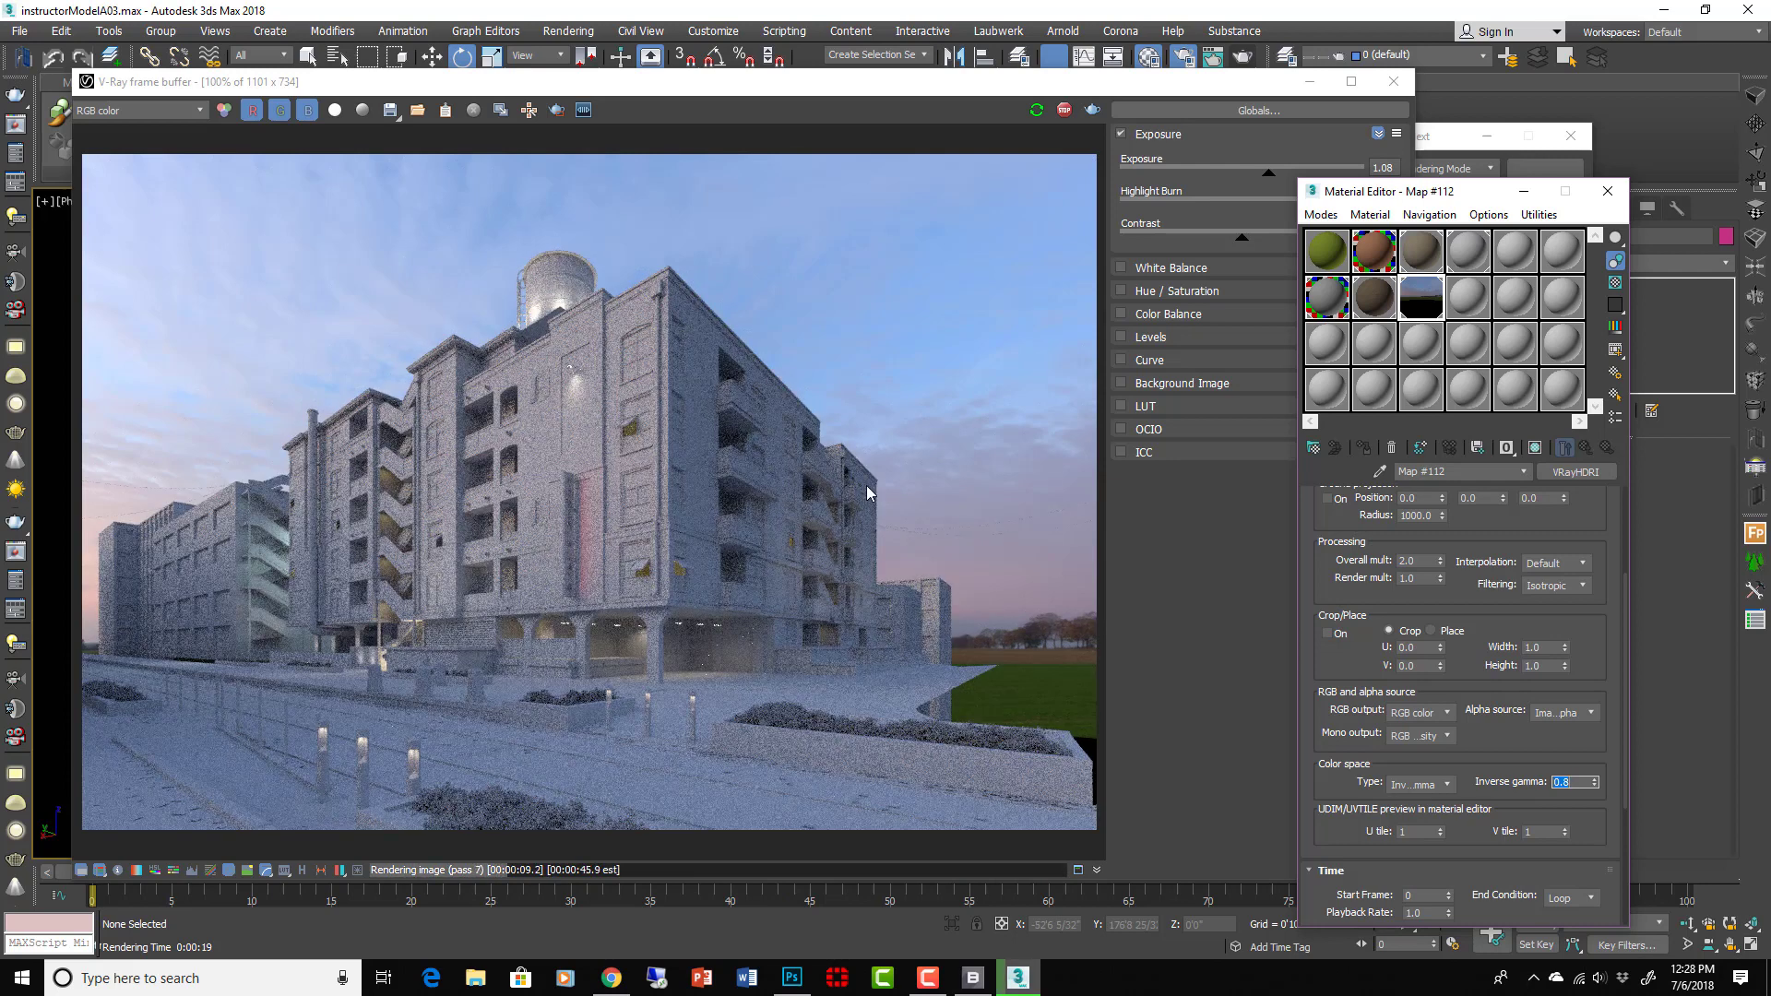
pyautogui.write('0.7')
pyautogui.press('Return')
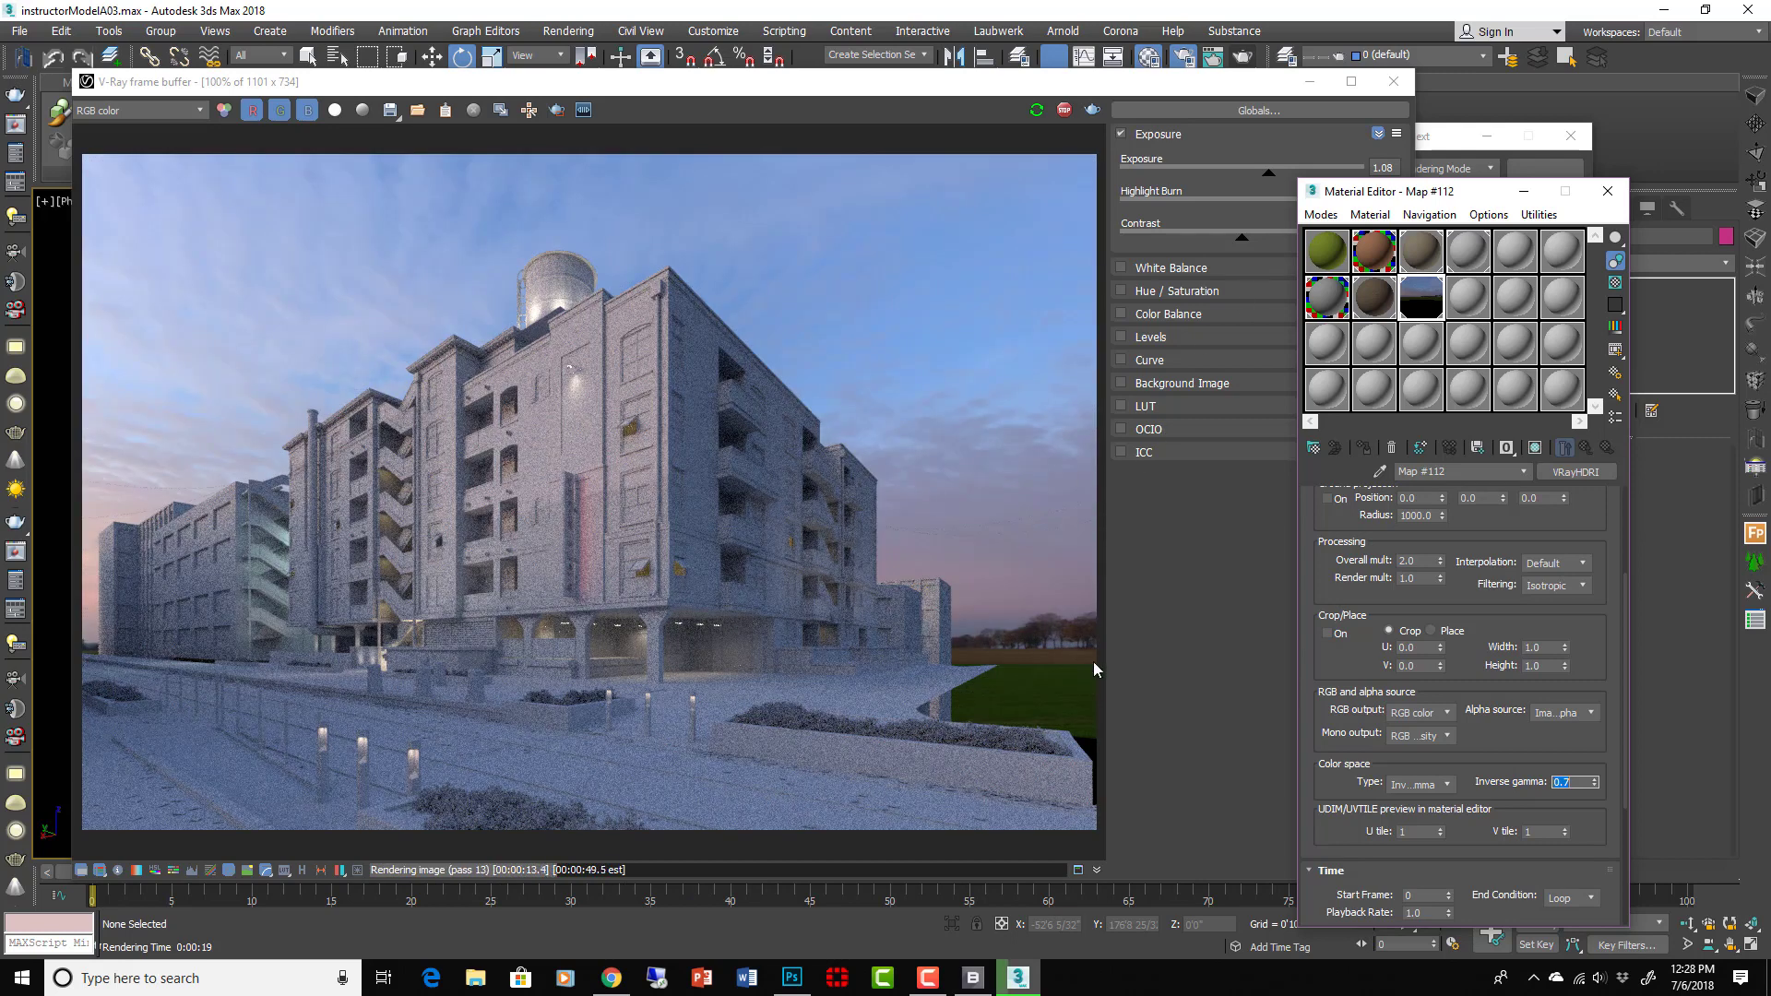
# Raise the frame-buffer exposure to 4.02 and reset the HDRI Overall mult to 1.0
pyautogui.moveTo(1349, 191)
pyautogui.mouseDown()
pyautogui.moveTo(1444, 202)
pyautogui.moveTo(1326, 177)
pyautogui.moveTo(1343, 183)
pyautogui.mouseUp()
pyautogui.click(1356, 173)
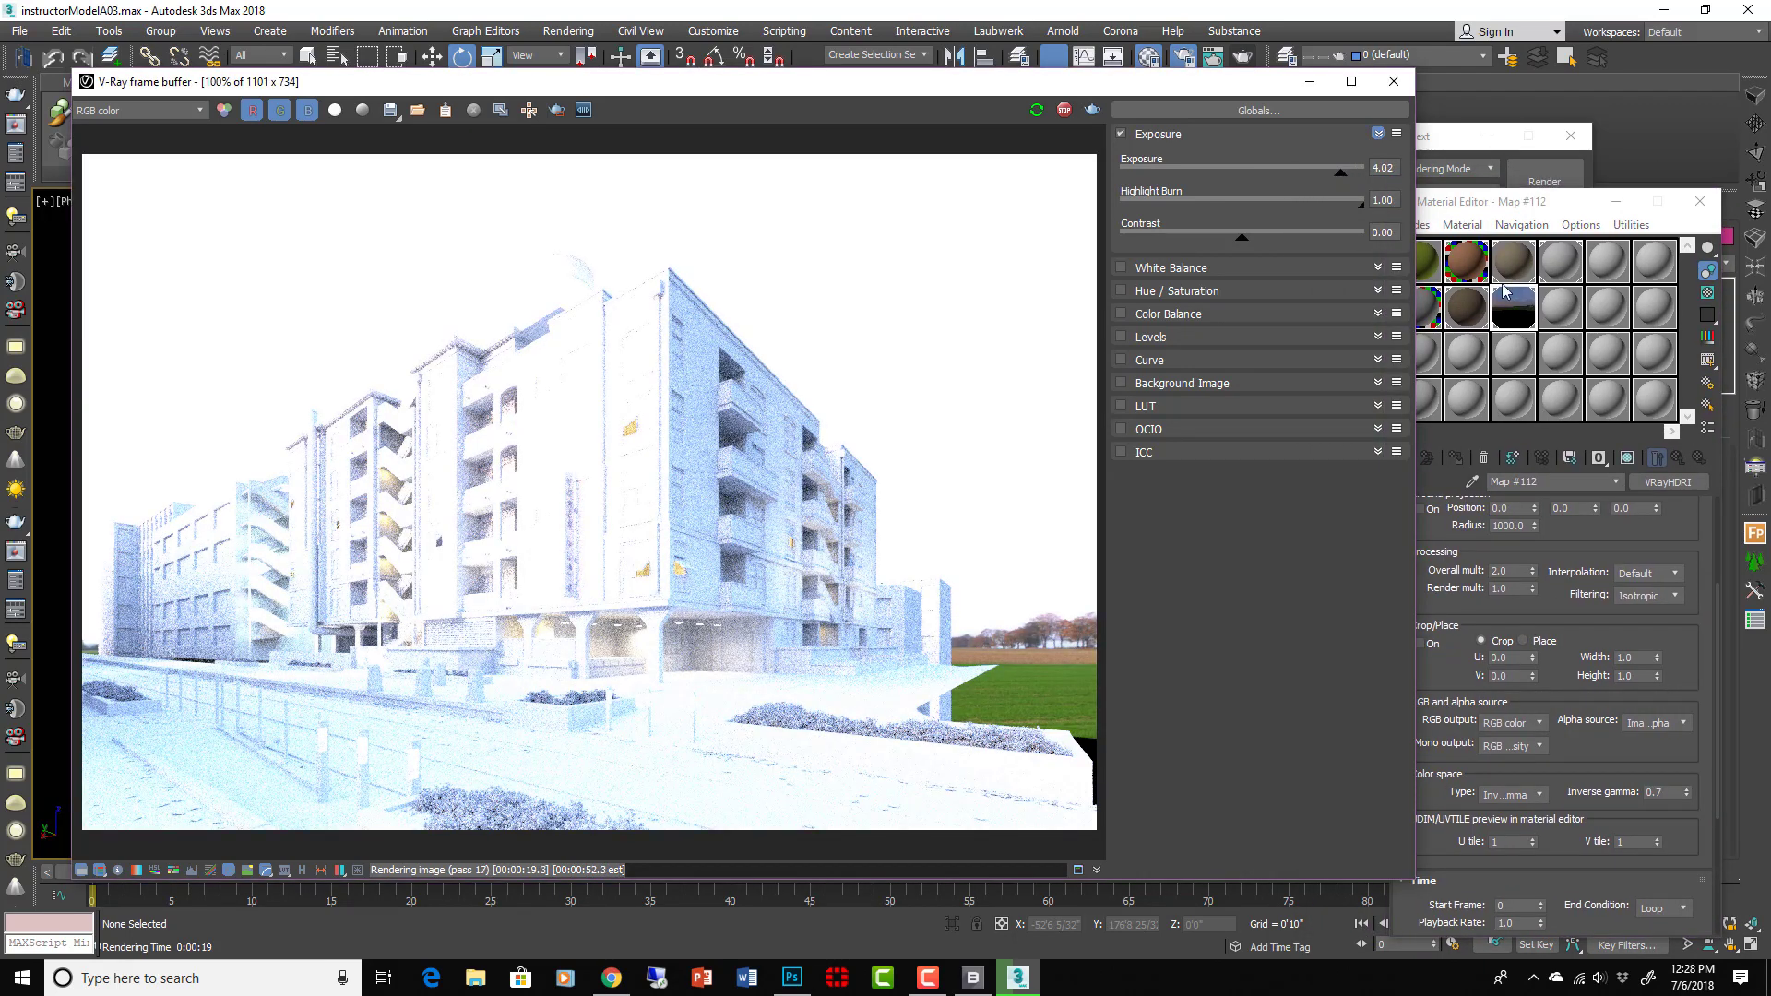
pyautogui.click(1517, 325)
pyautogui.moveTo(1516, 571); pyautogui.dragTo(1466, 573)
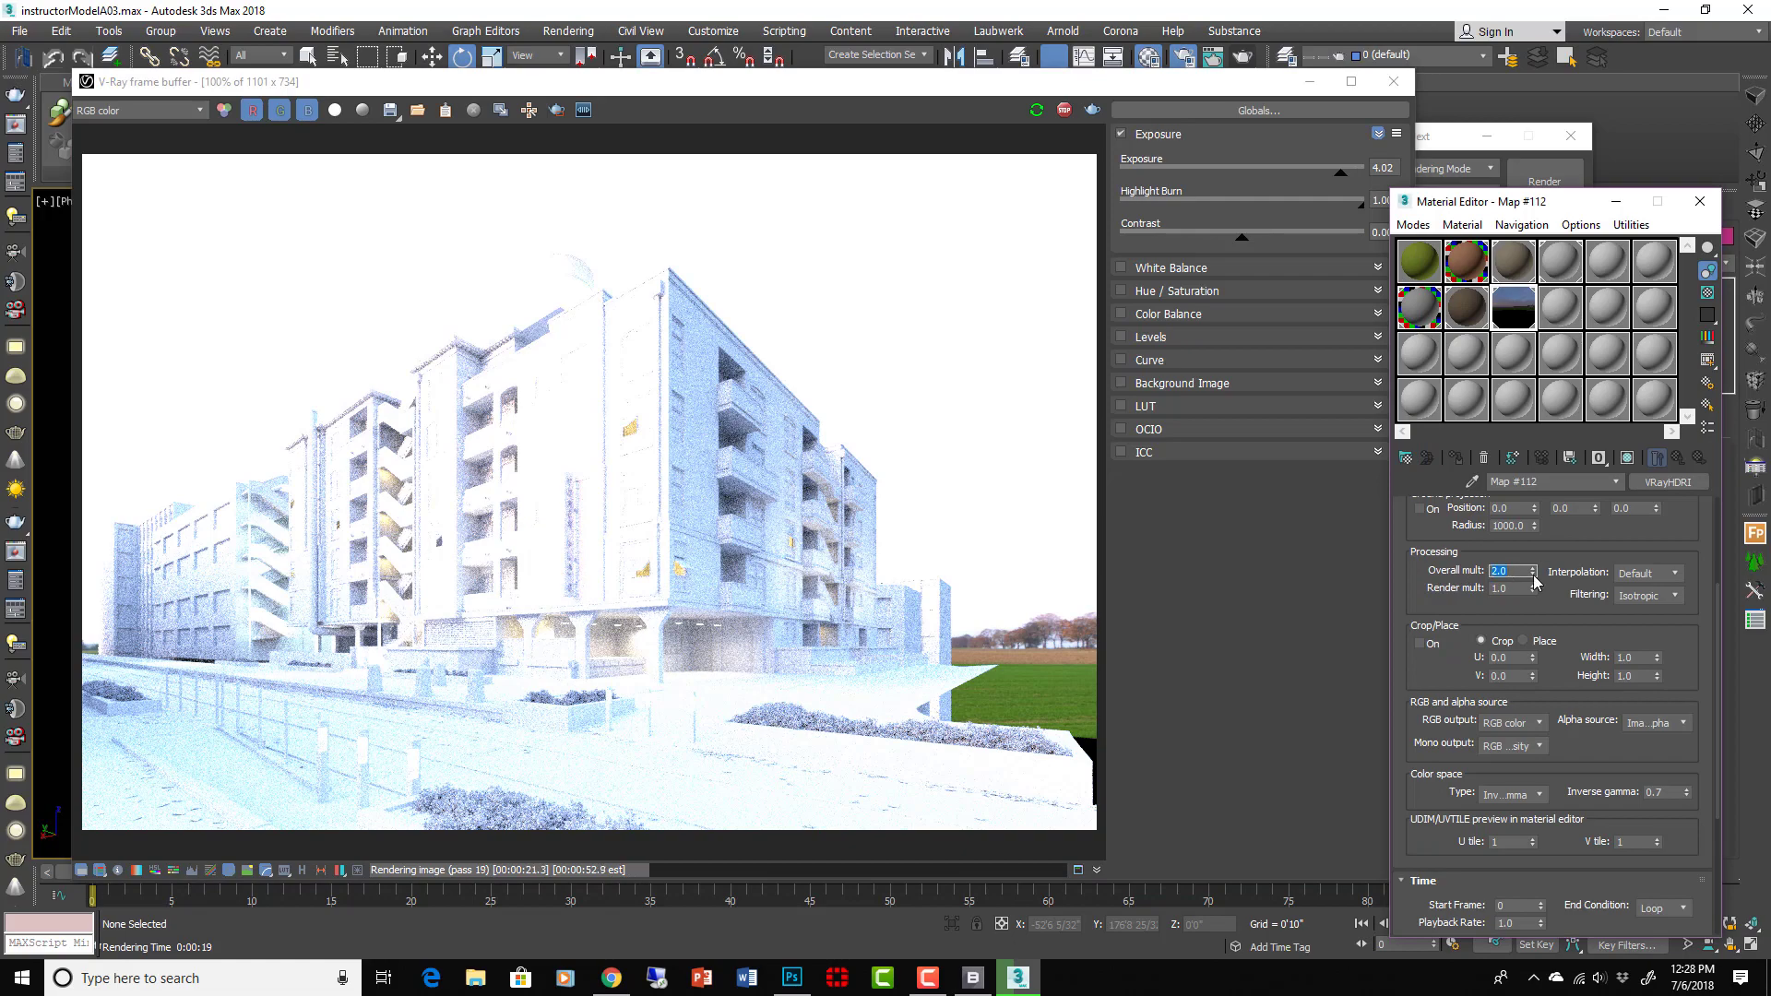
pyautogui.write('1')
pyautogui.press('Return')
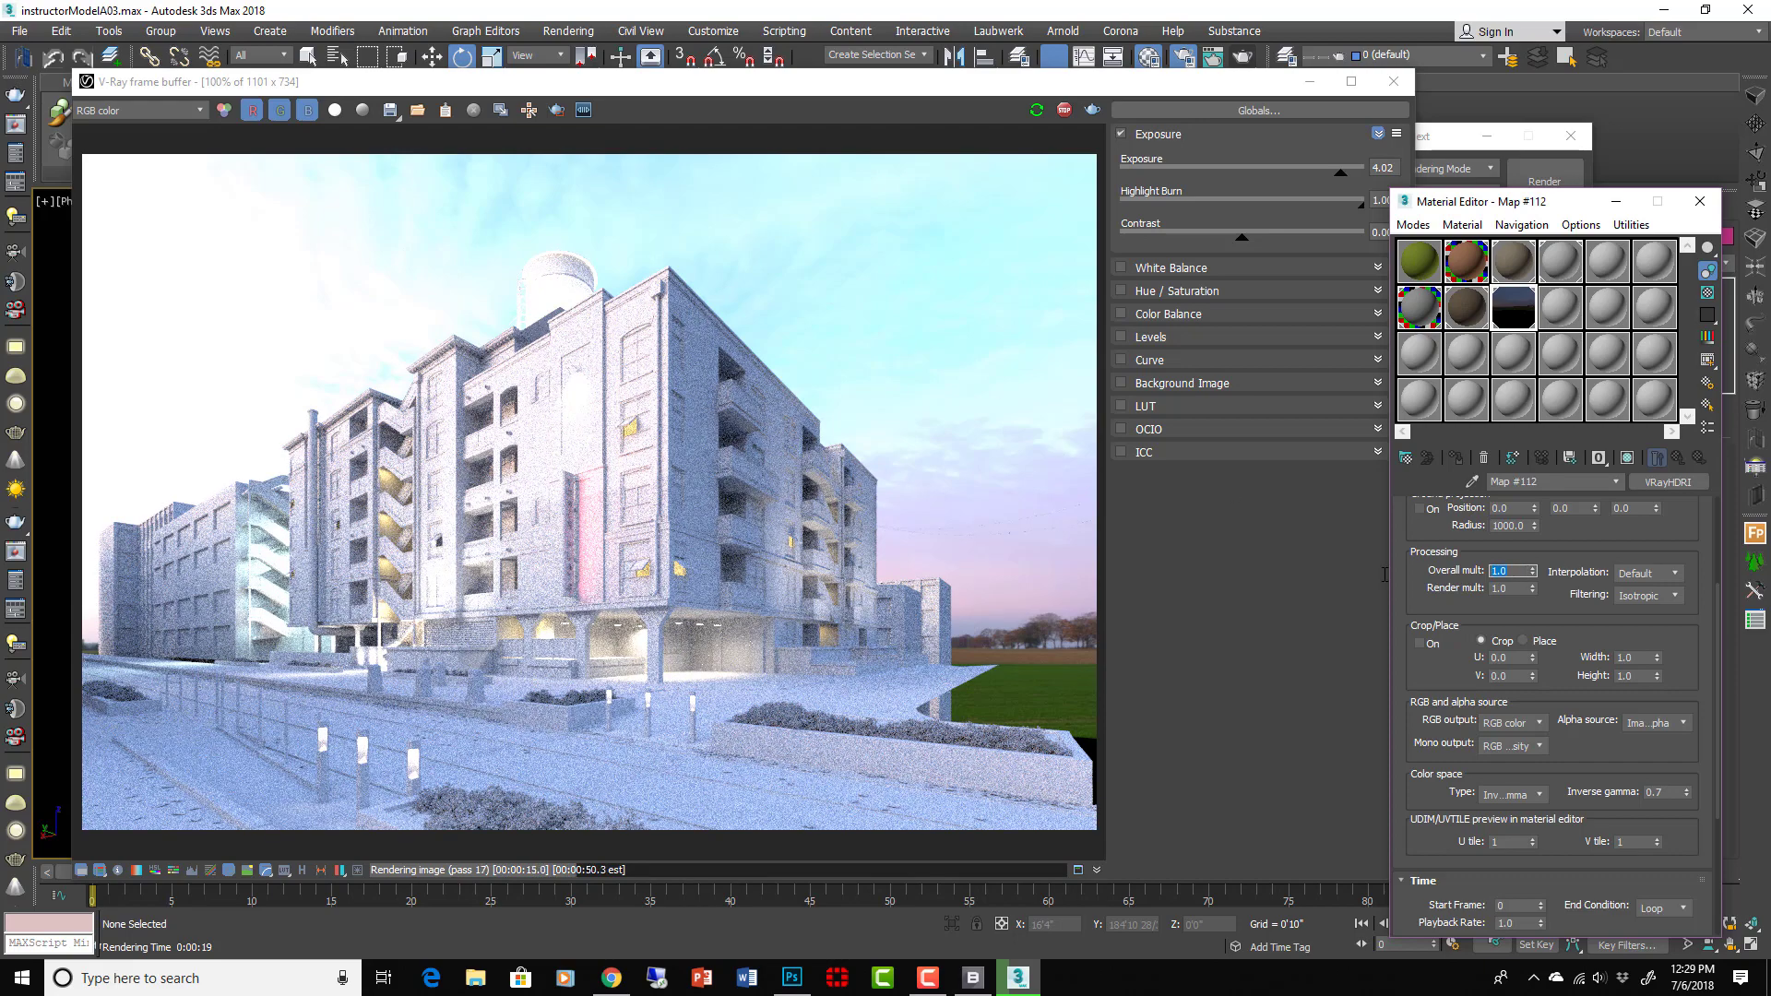
# Try Overall mult values of 0.5 and 1.0, then commit 1.5
pyautogui.write('0.5')
pyautogui.press('Return')
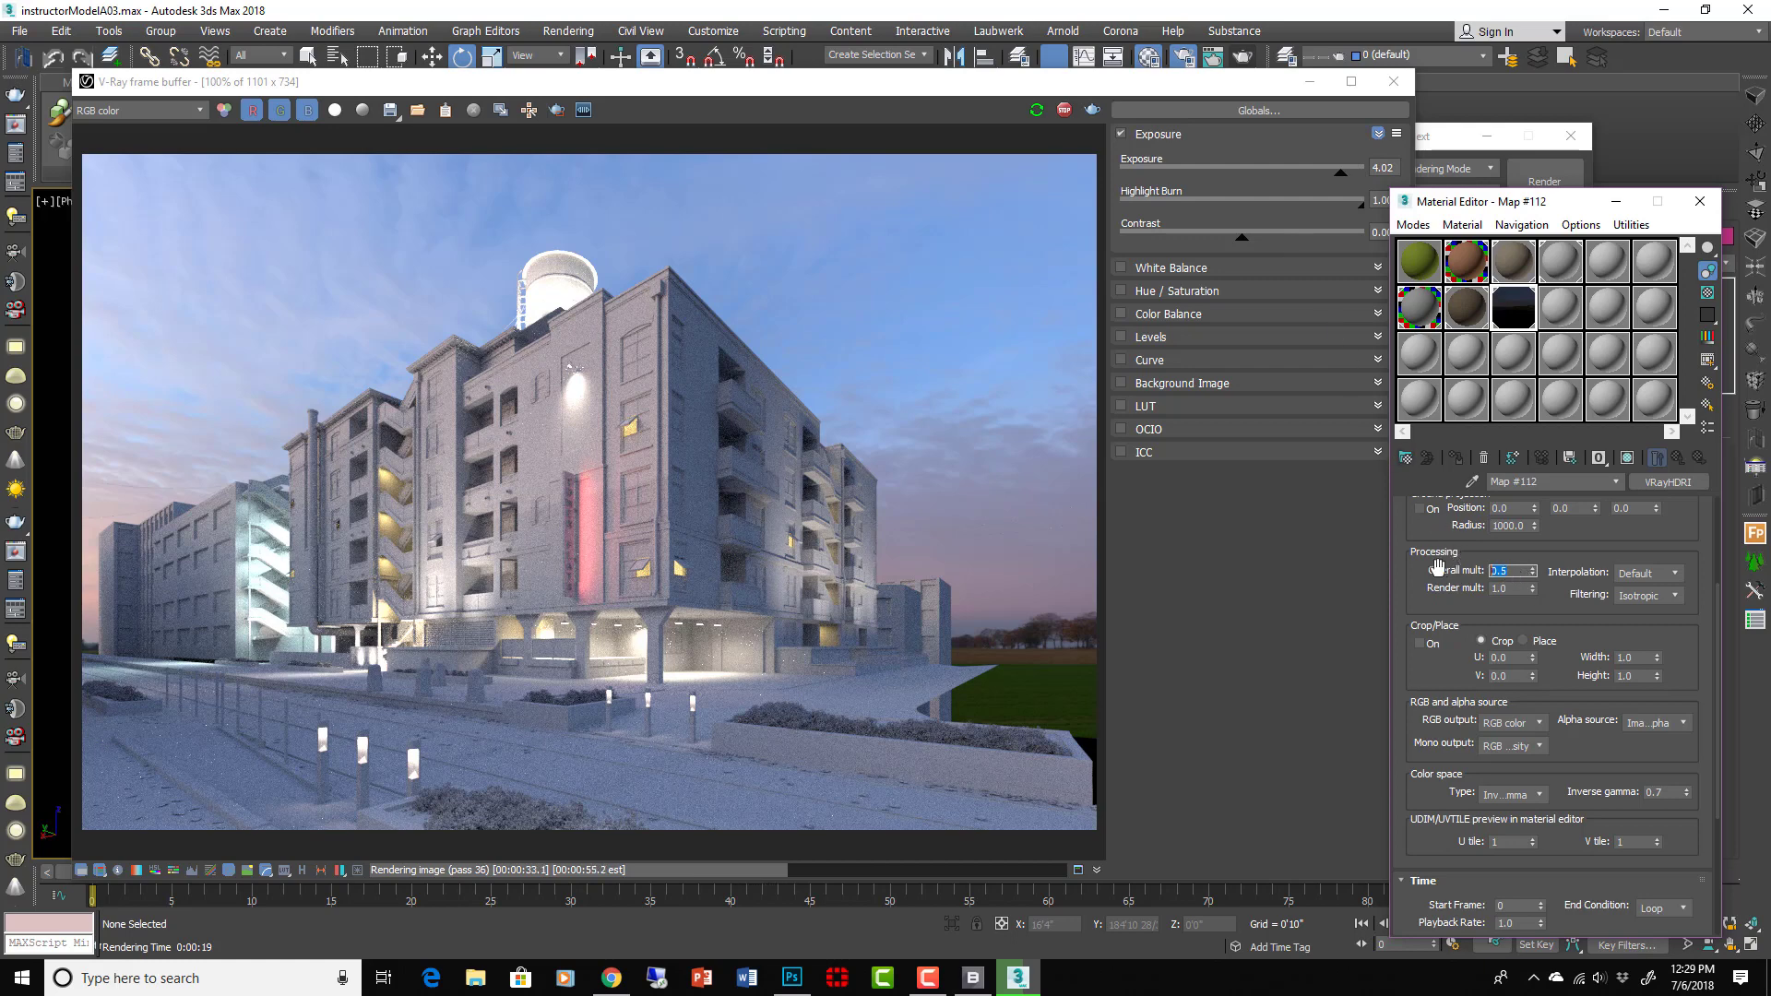
pyautogui.write('1')
pyautogui.press('Return')
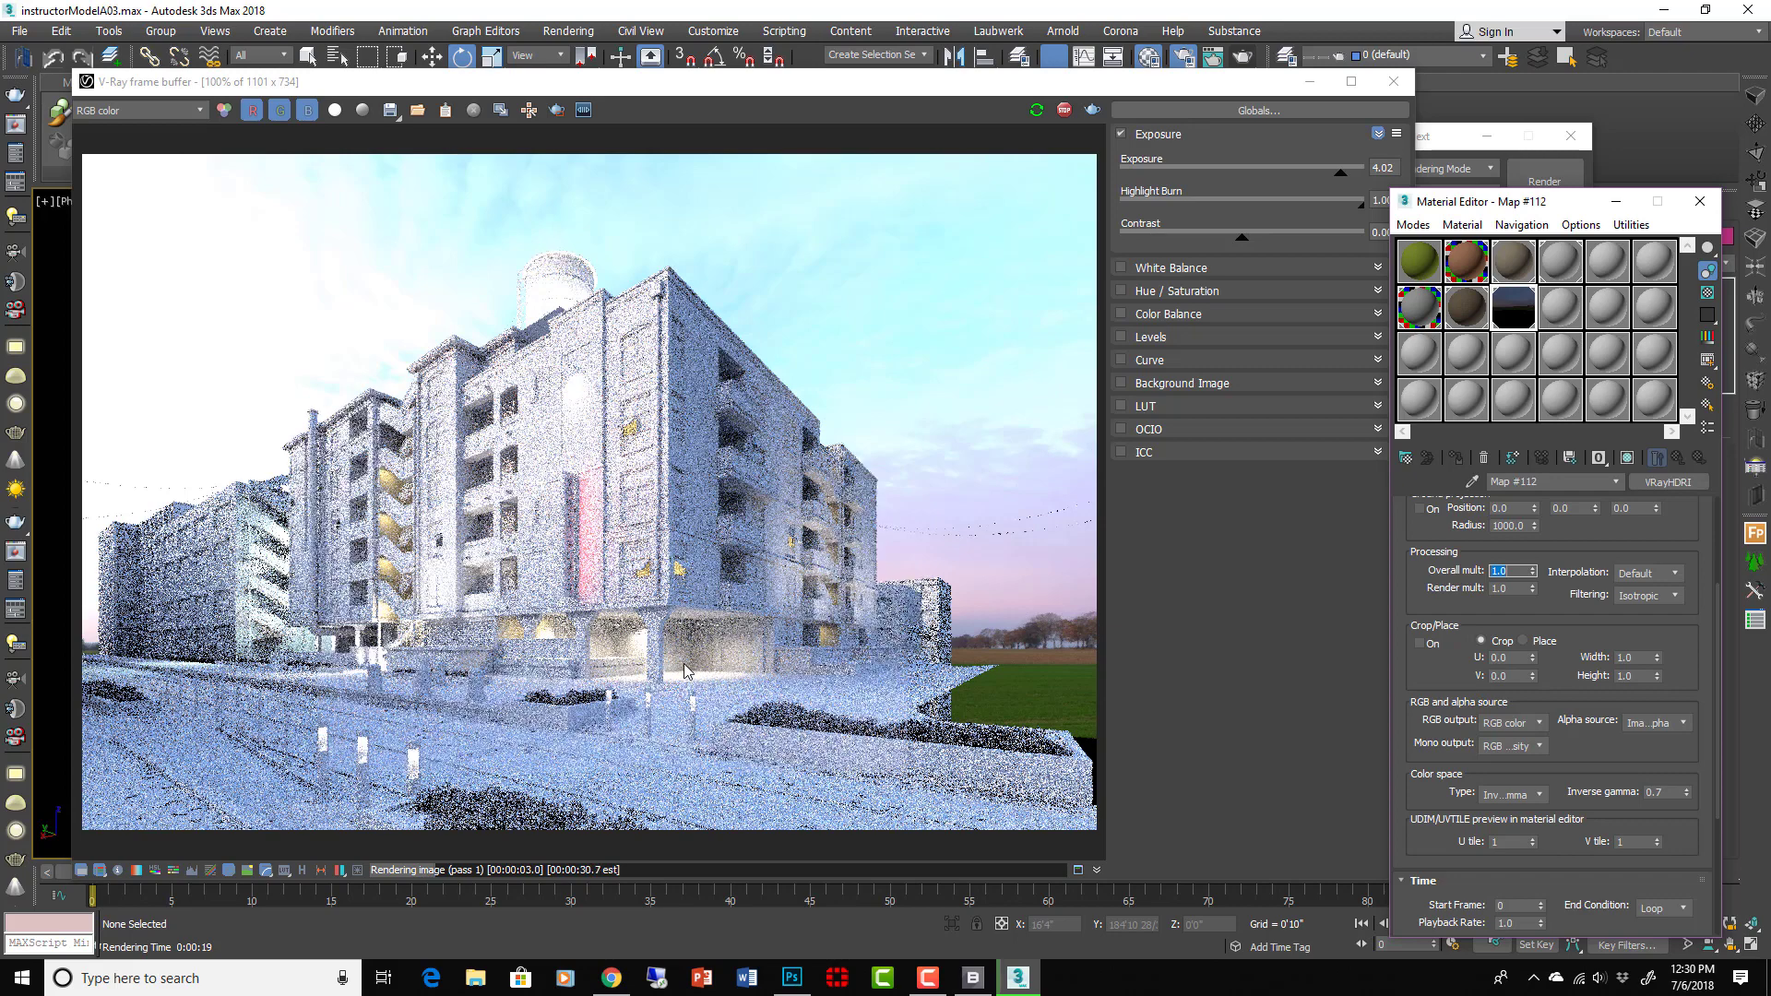
pyautogui.scroll(1, 683, 672)
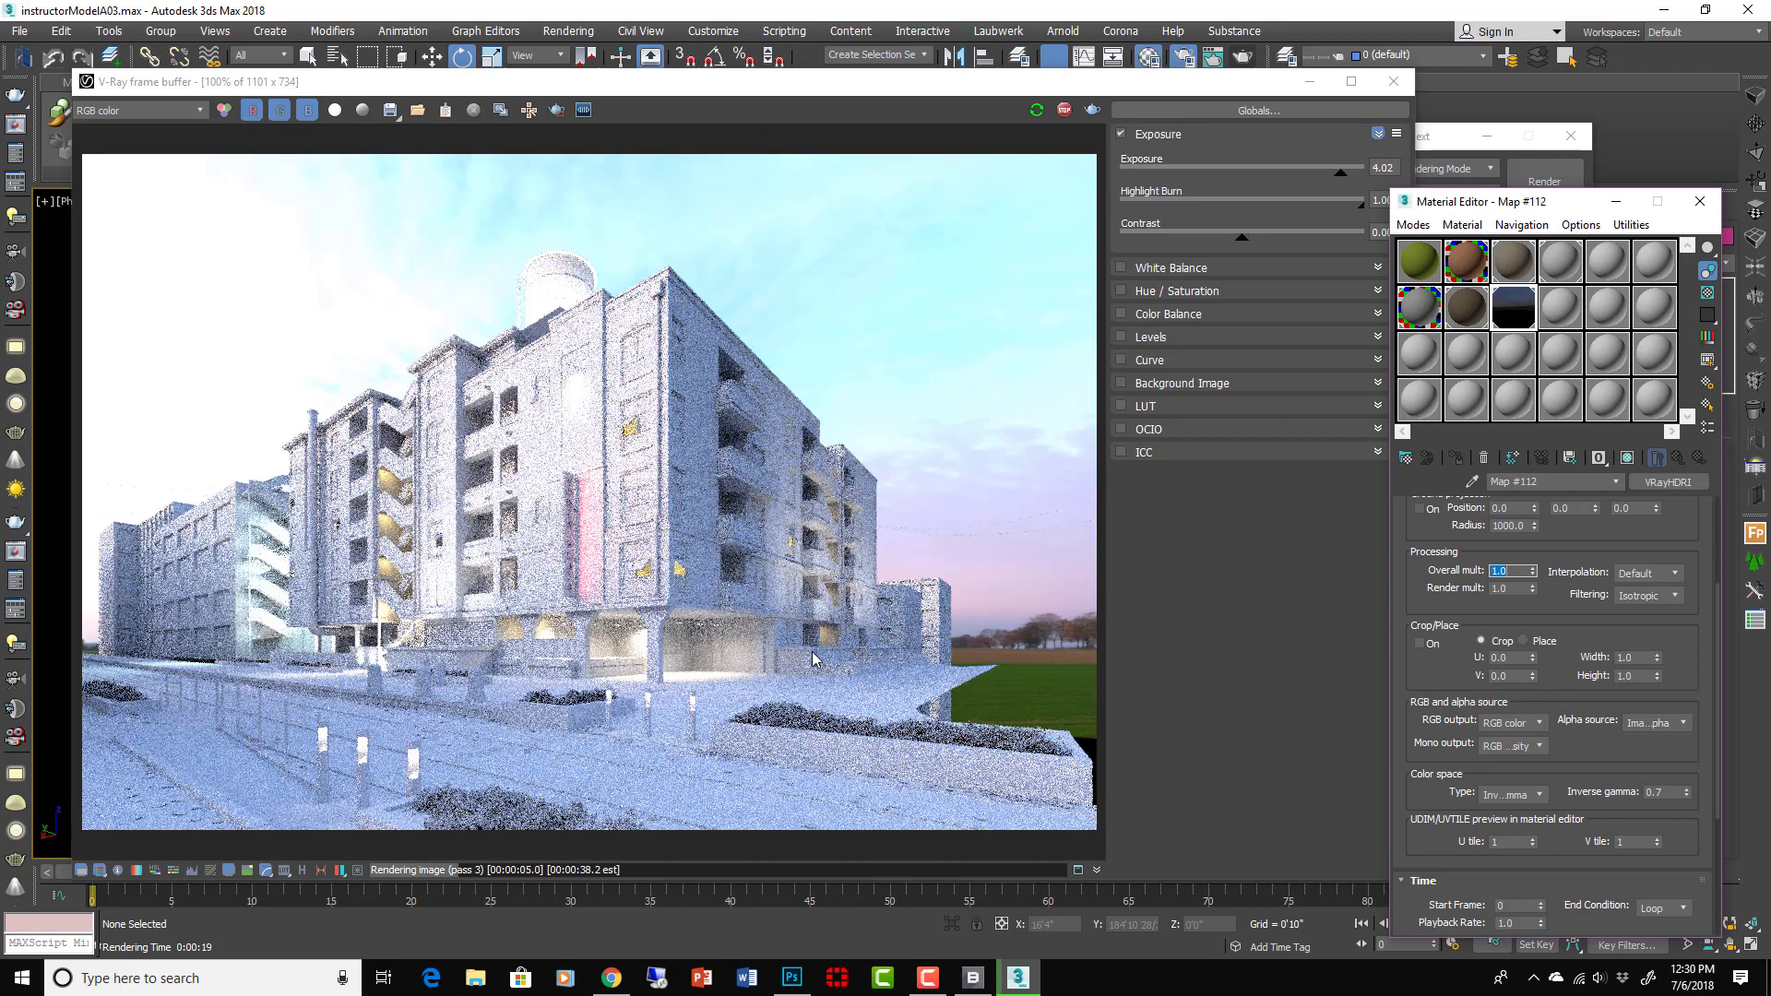
pyautogui.scroll(-1, 823, 657)
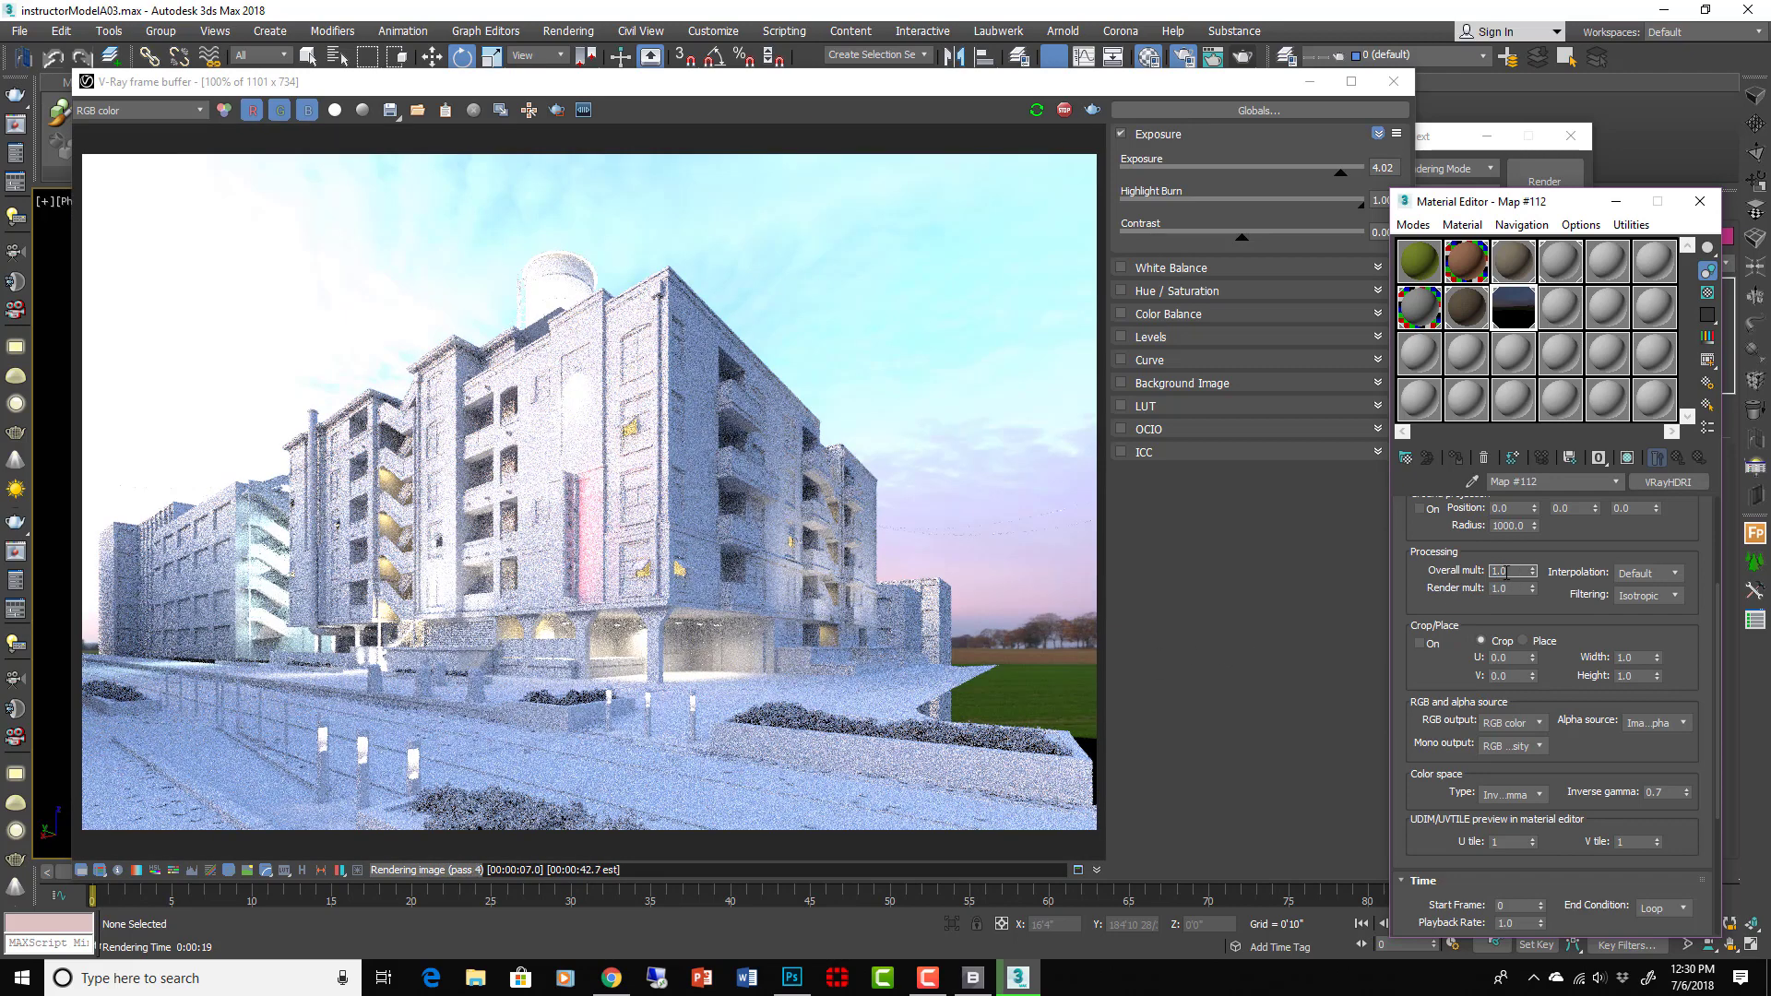
pyautogui.write('1.5')
pyautogui.press('Return')
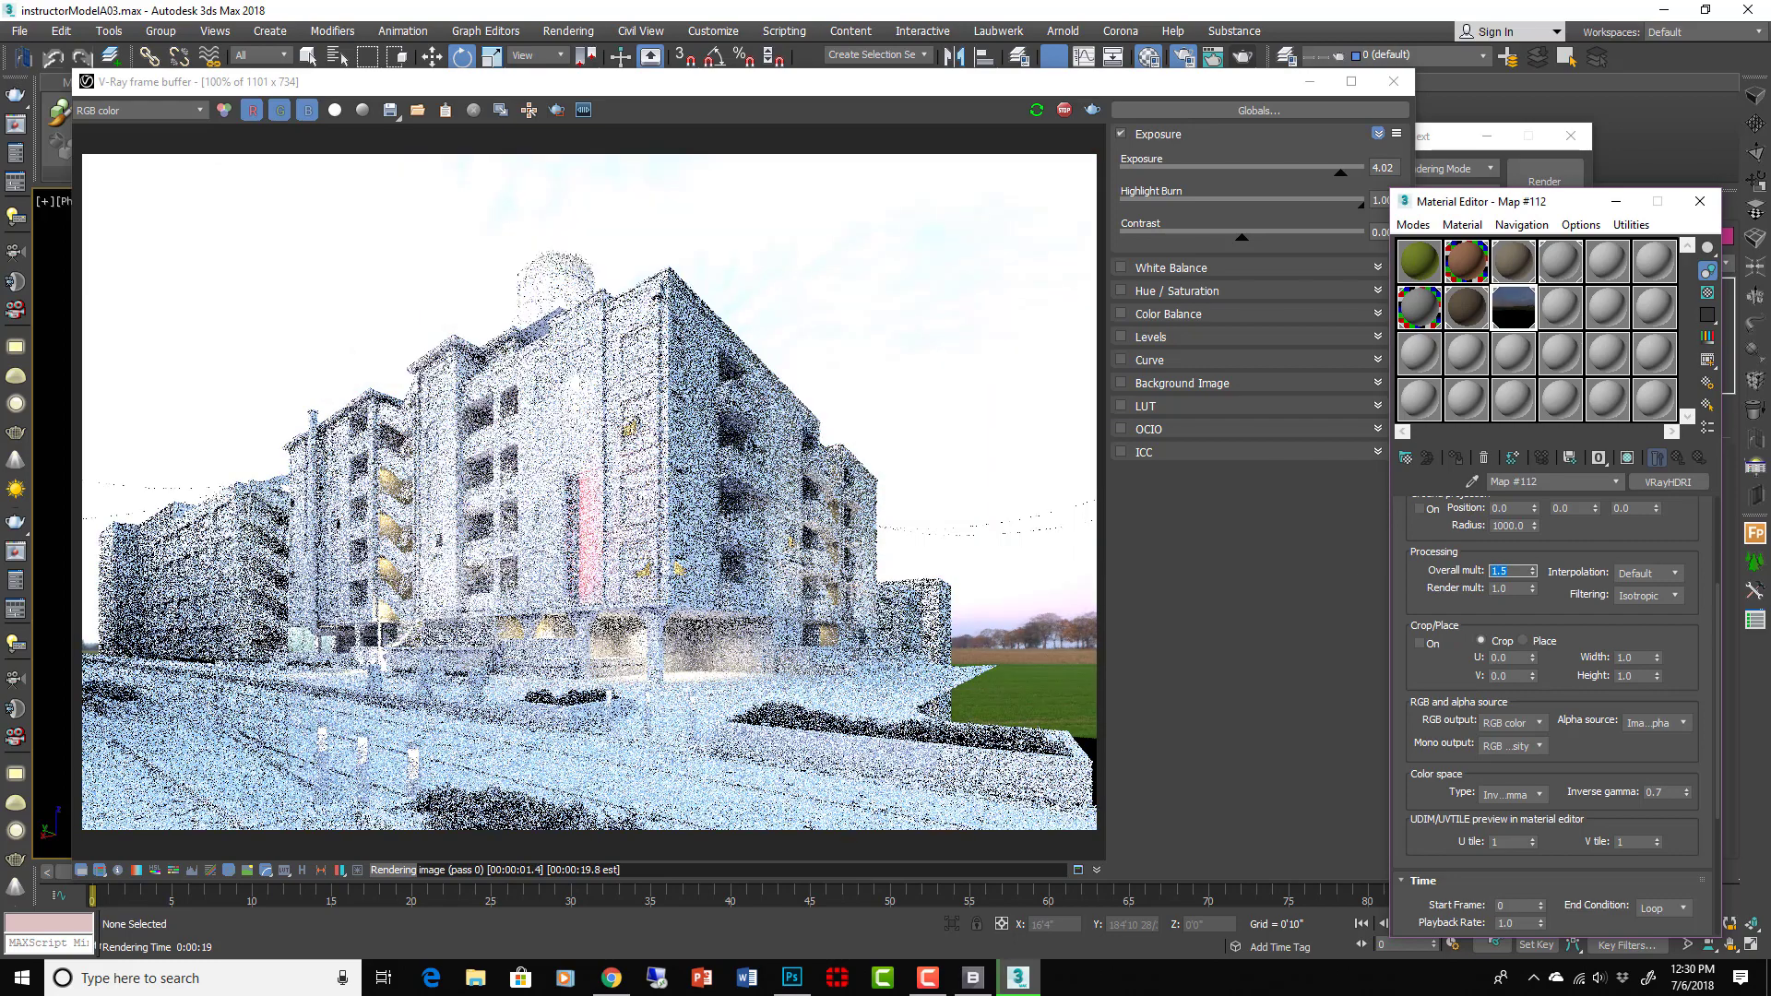
# Lower the frame-buffer exposure to 0.06 and set the HDRI Overall mult to 2.0
pyautogui.click(1294, 173)
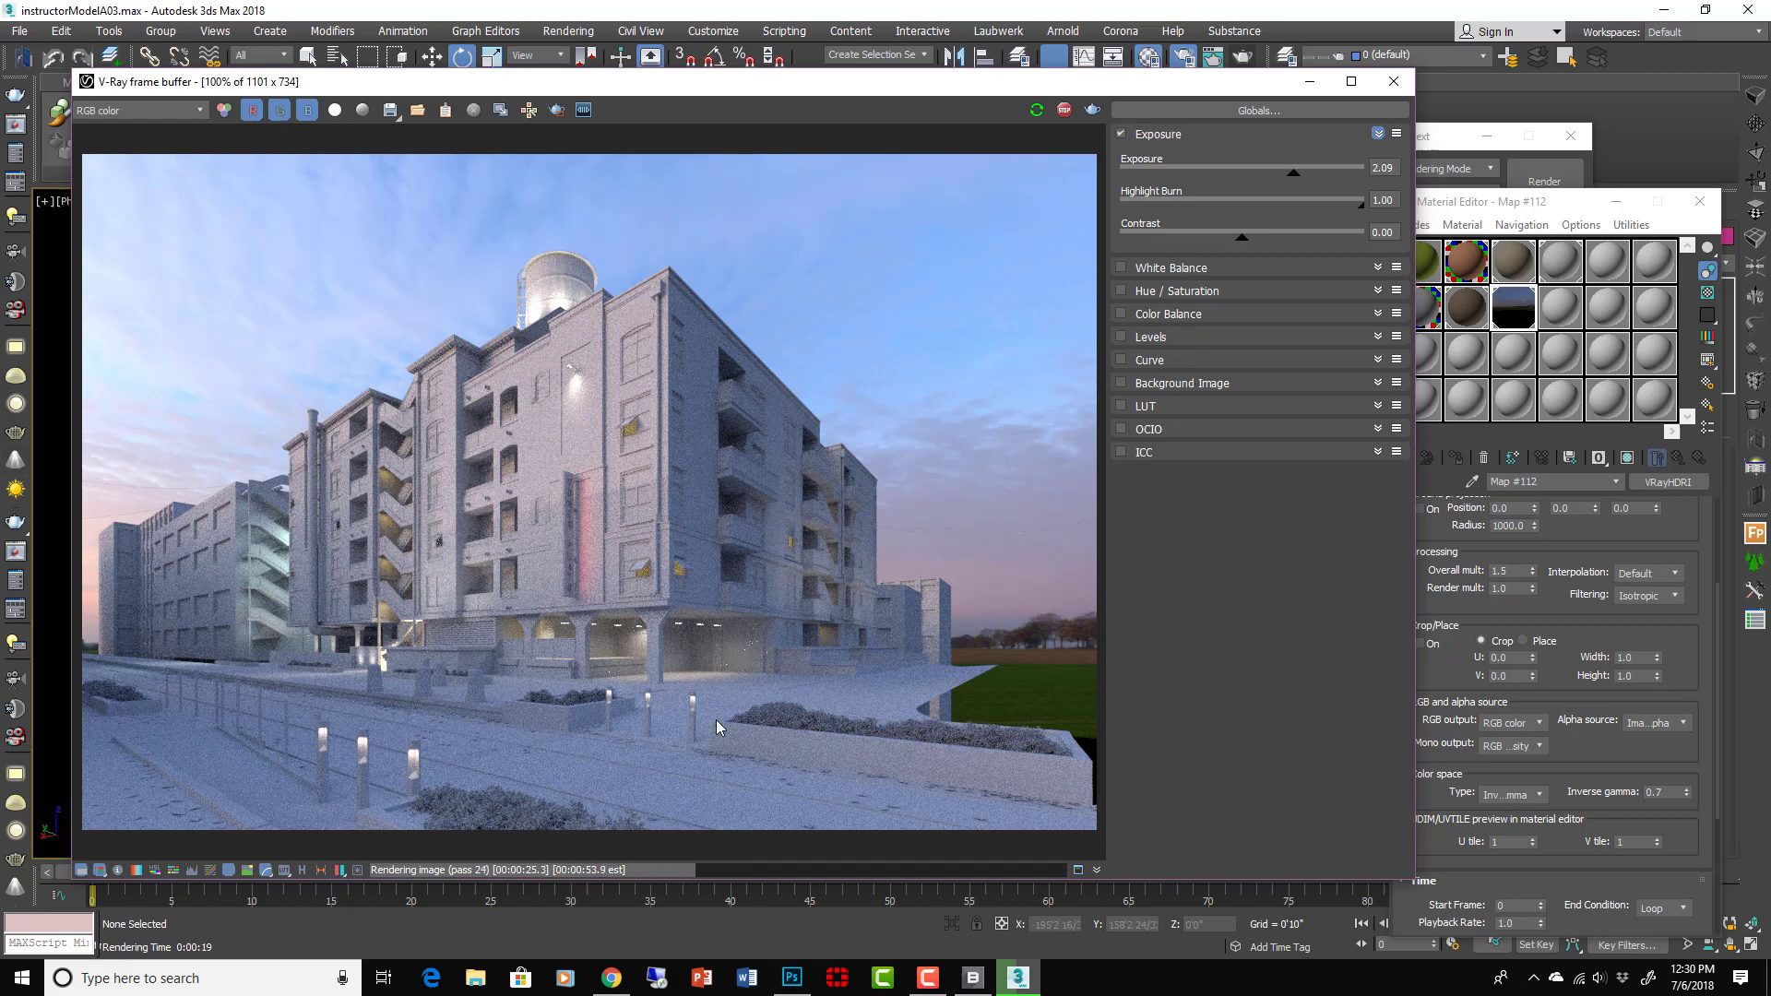
pyautogui.scroll(1, 552, 312)
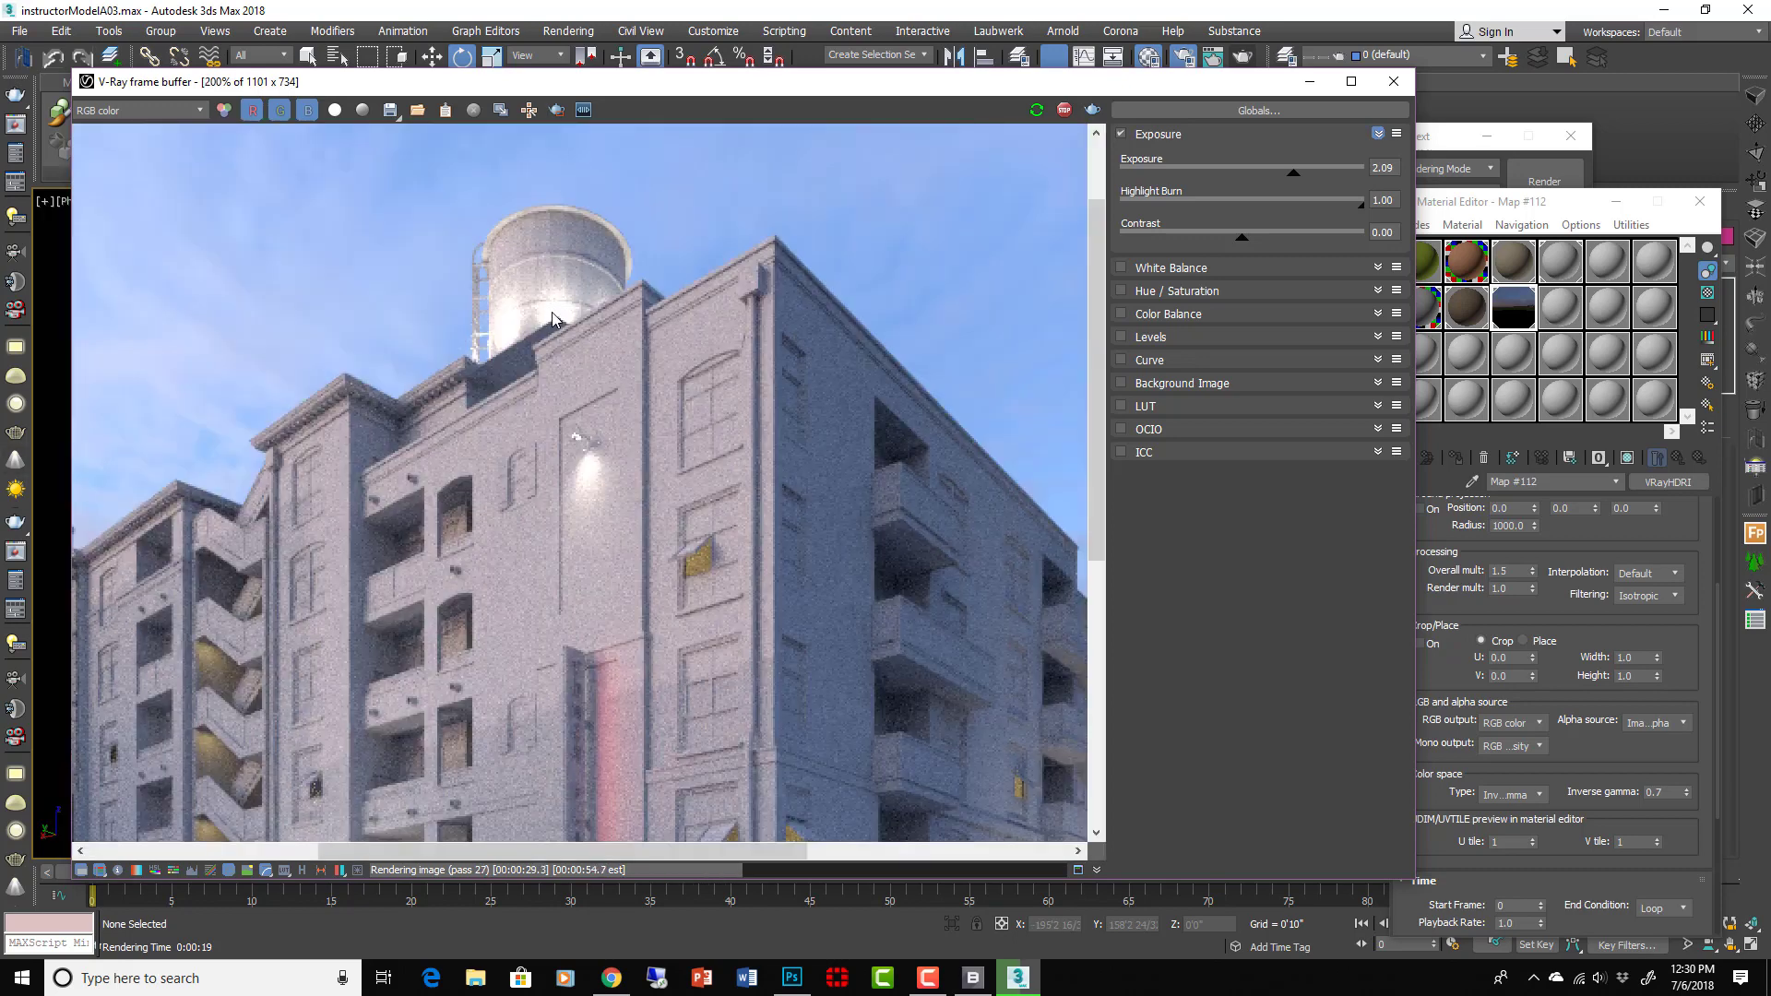
pyautogui.scroll(-1, 823, 428)
pyautogui.moveTo(1293, 172); pyautogui.dragTo(1245, 175)
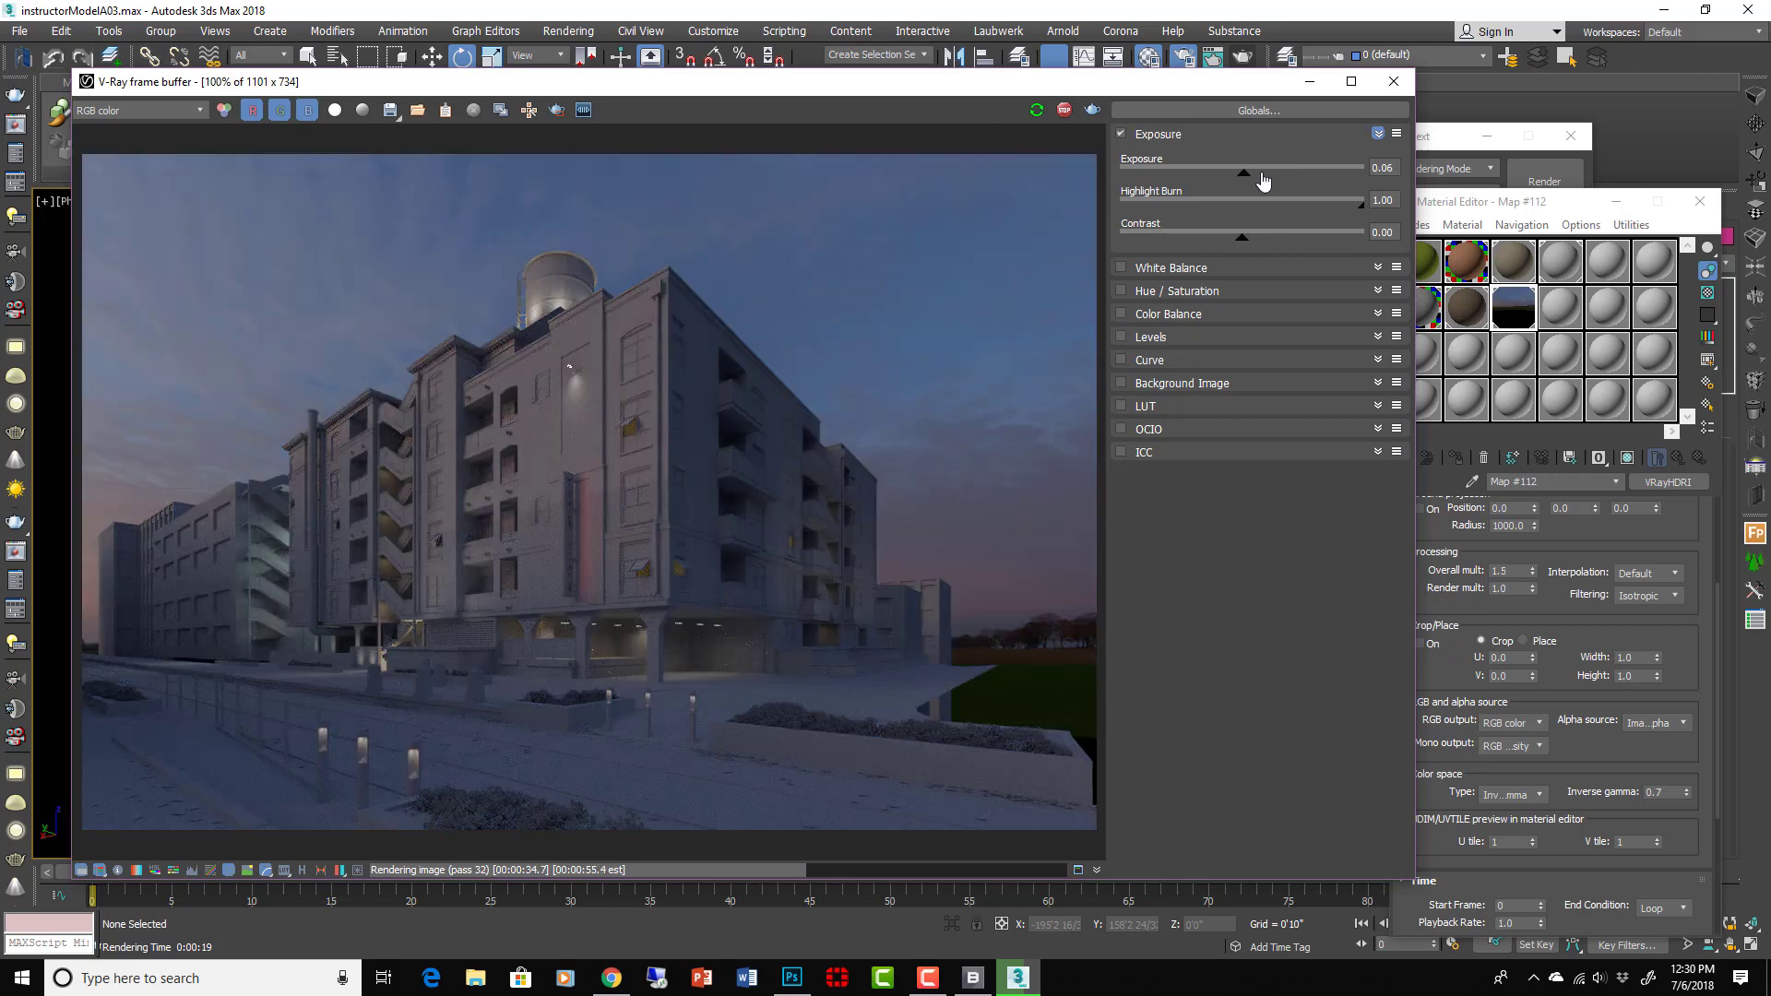
pyautogui.click(1518, 570)
pyautogui.doubleClick(1518, 570)
pyautogui.write('2')
pyautogui.press('Return')
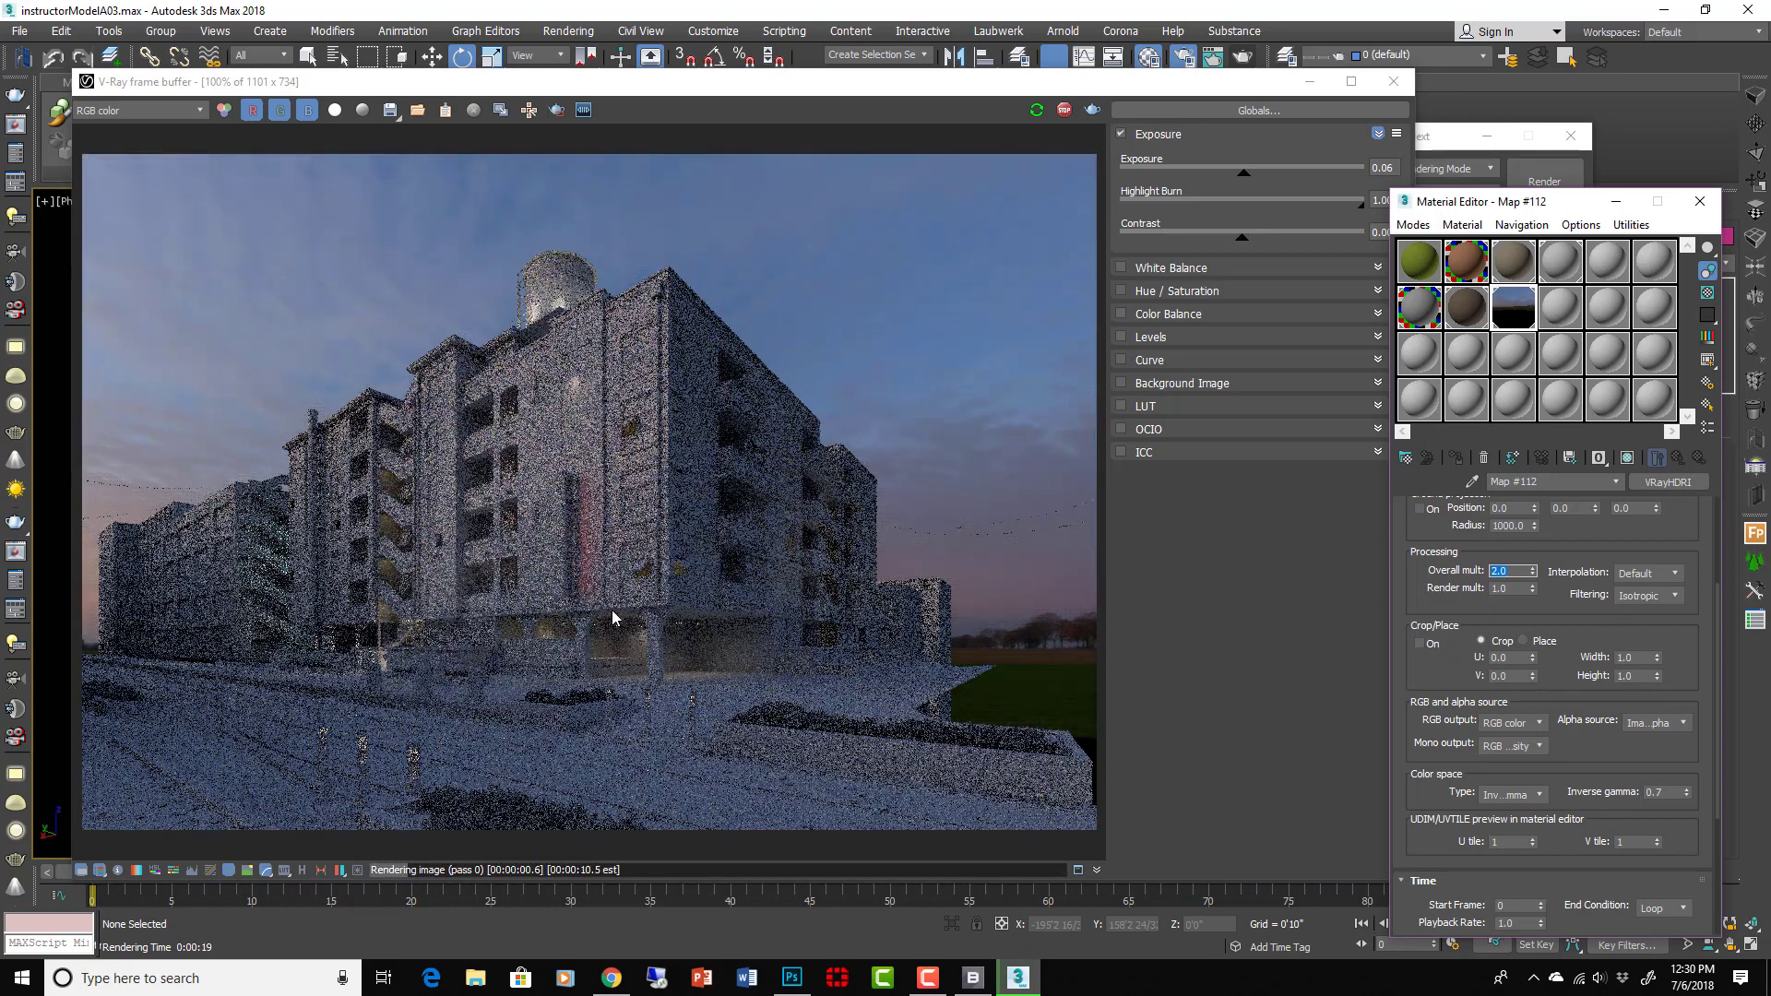
# Raise the frame-buffer exposure through 0.66 and 1.04 to about 1.30
pyautogui.click(1261, 179)
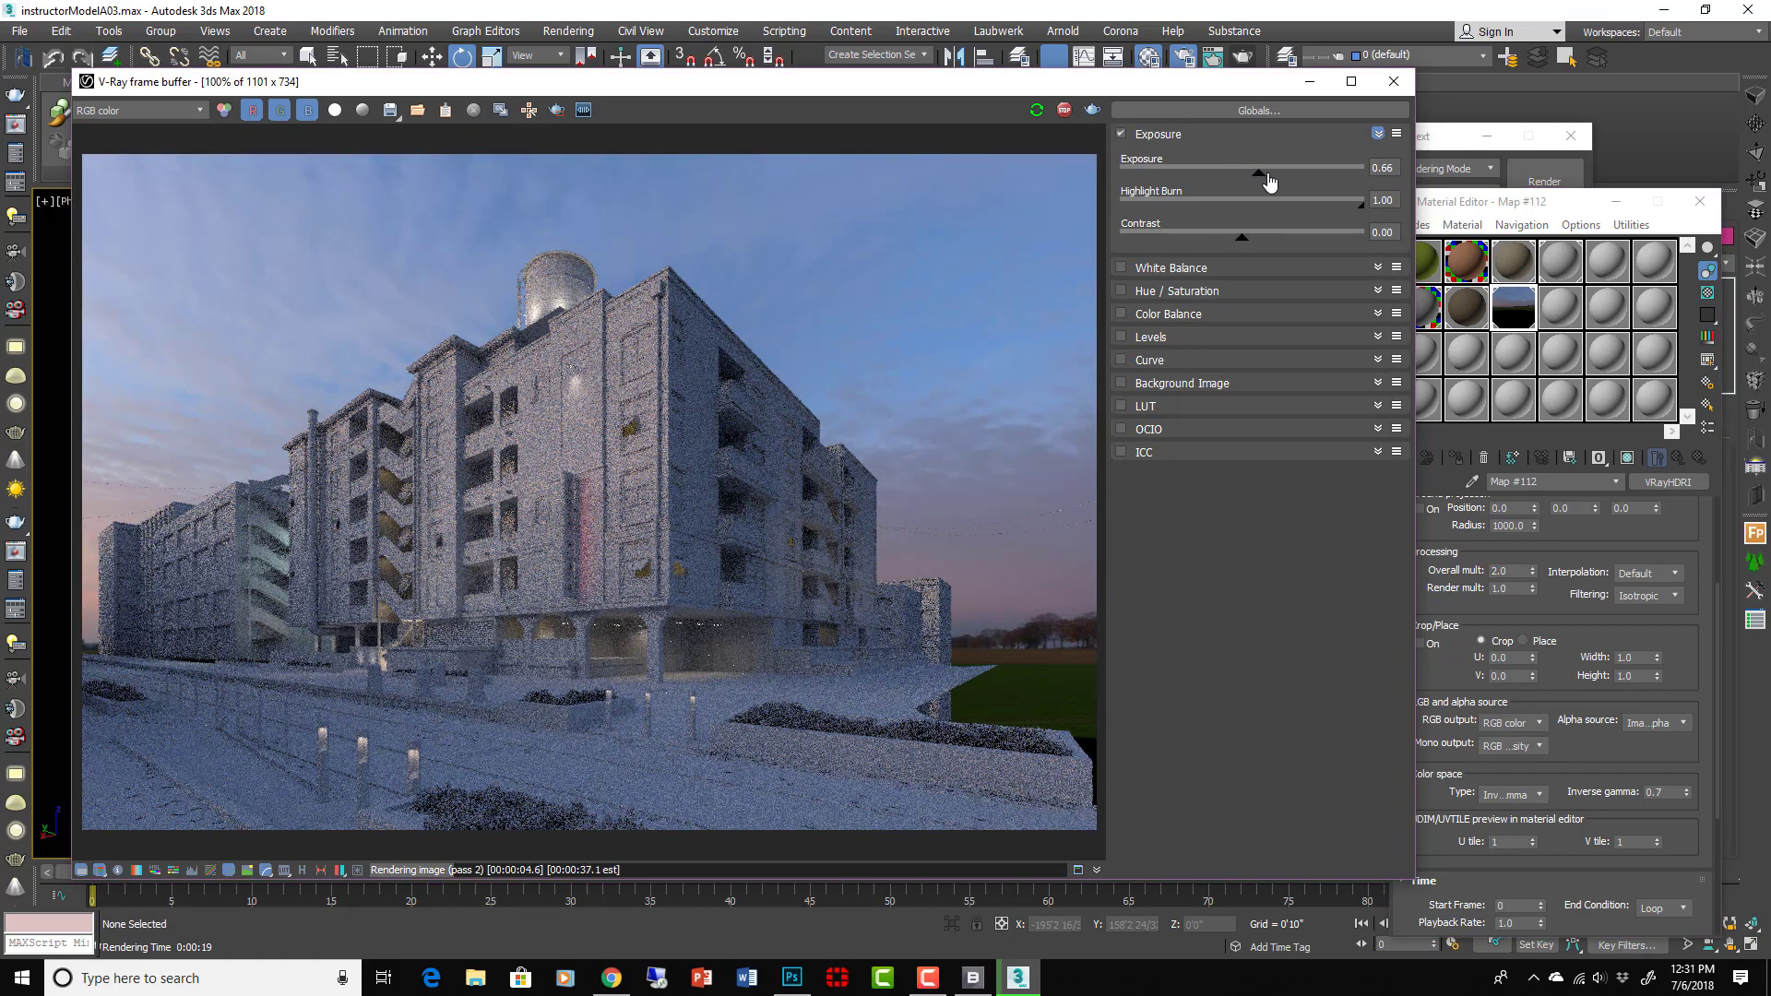
pyautogui.moveTo(1269, 181); pyautogui.dragTo(1270, 182)
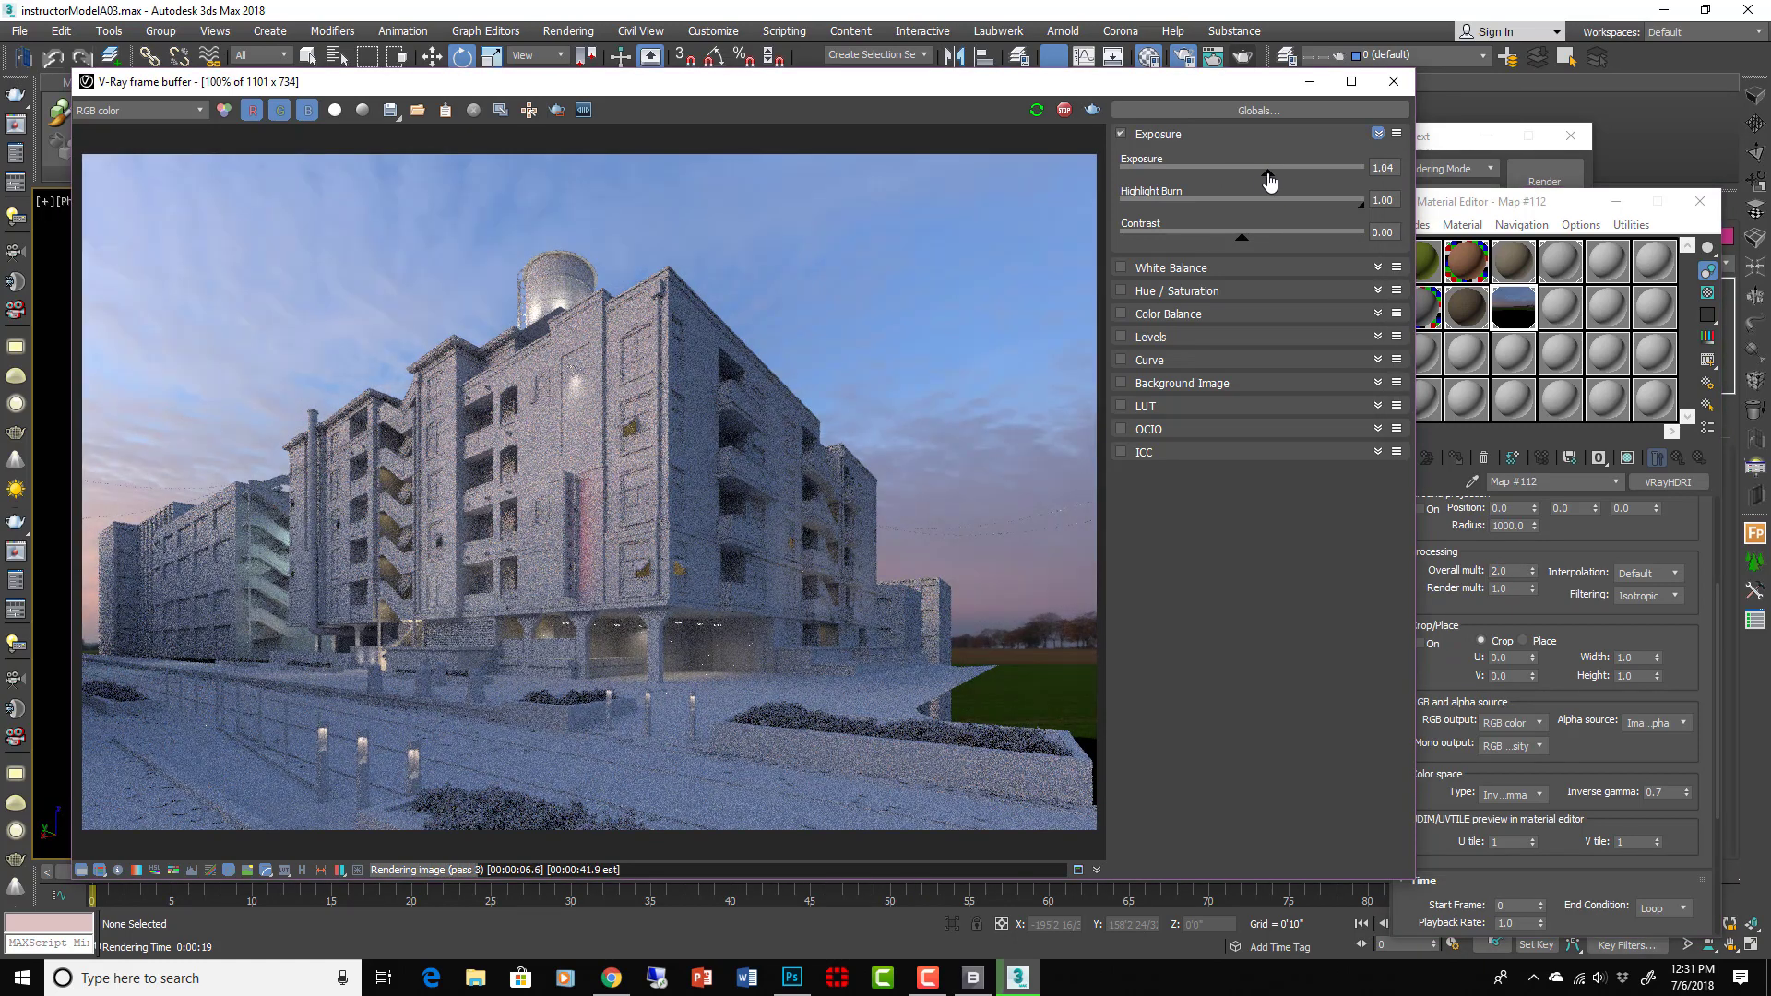
pyautogui.moveTo(1270, 182); pyautogui.dragTo(1275, 182)
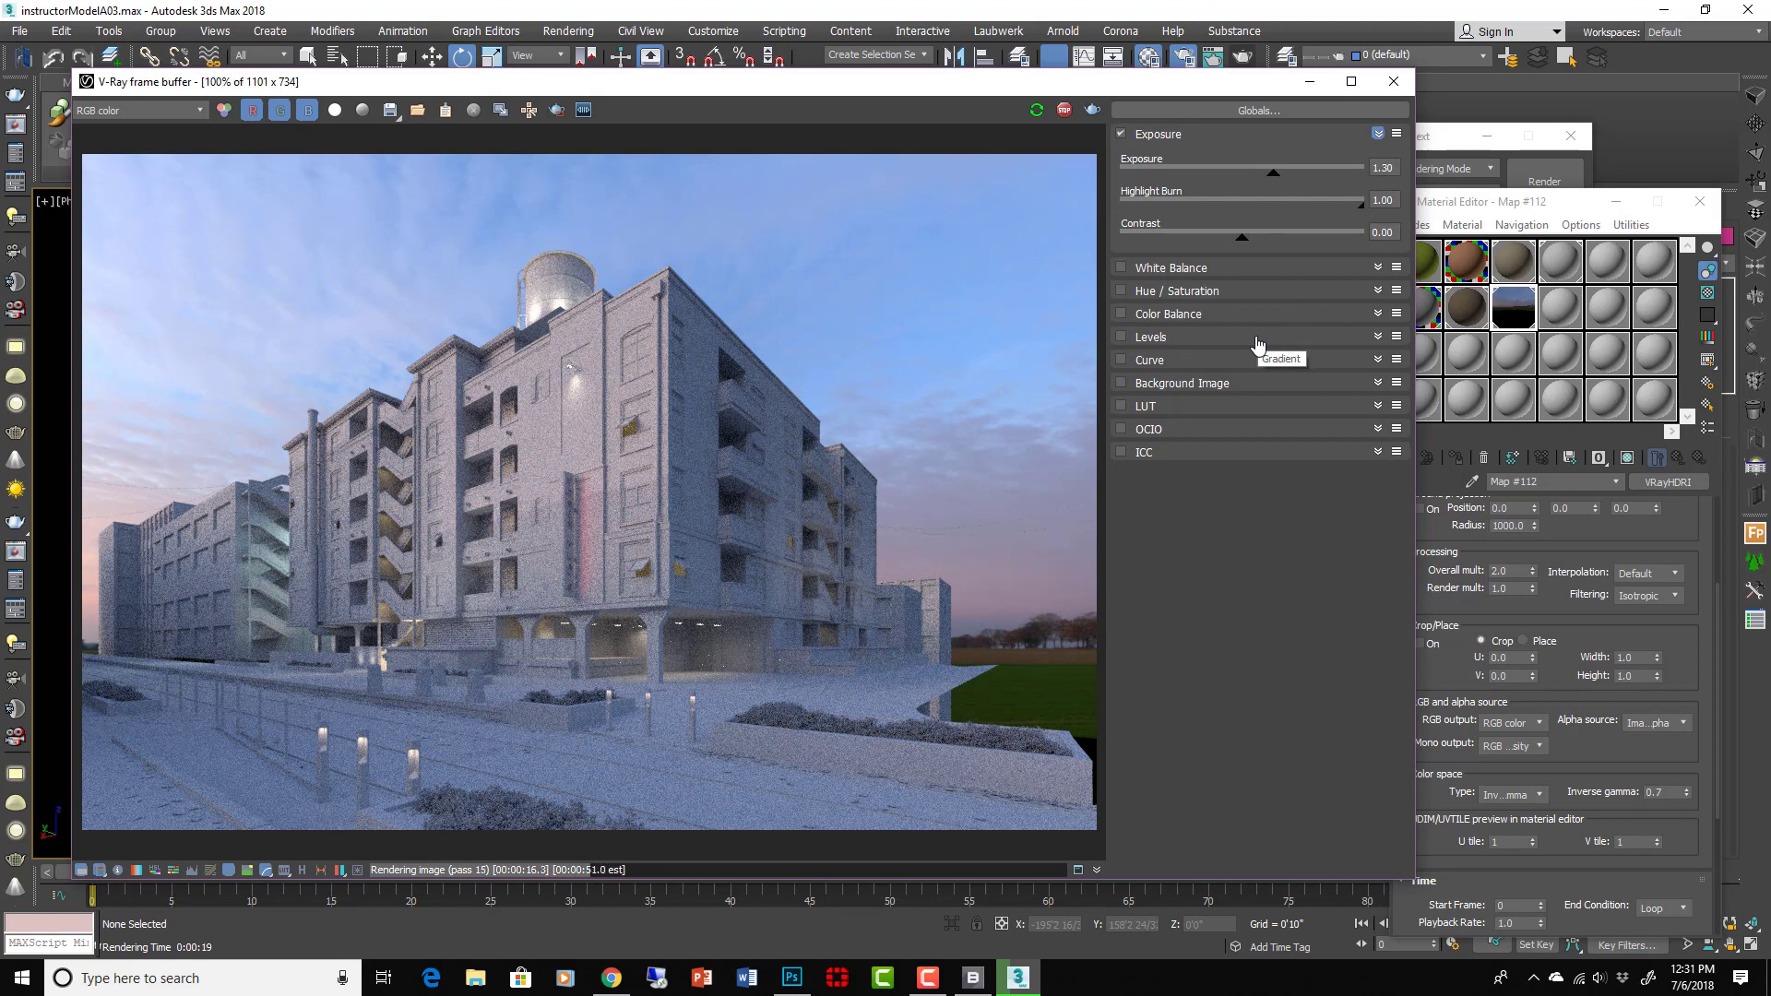
# Load a daytime blue-sky HDR image into the VRayHDRI map's Bitmap slot
pyautogui.click(1522, 309)
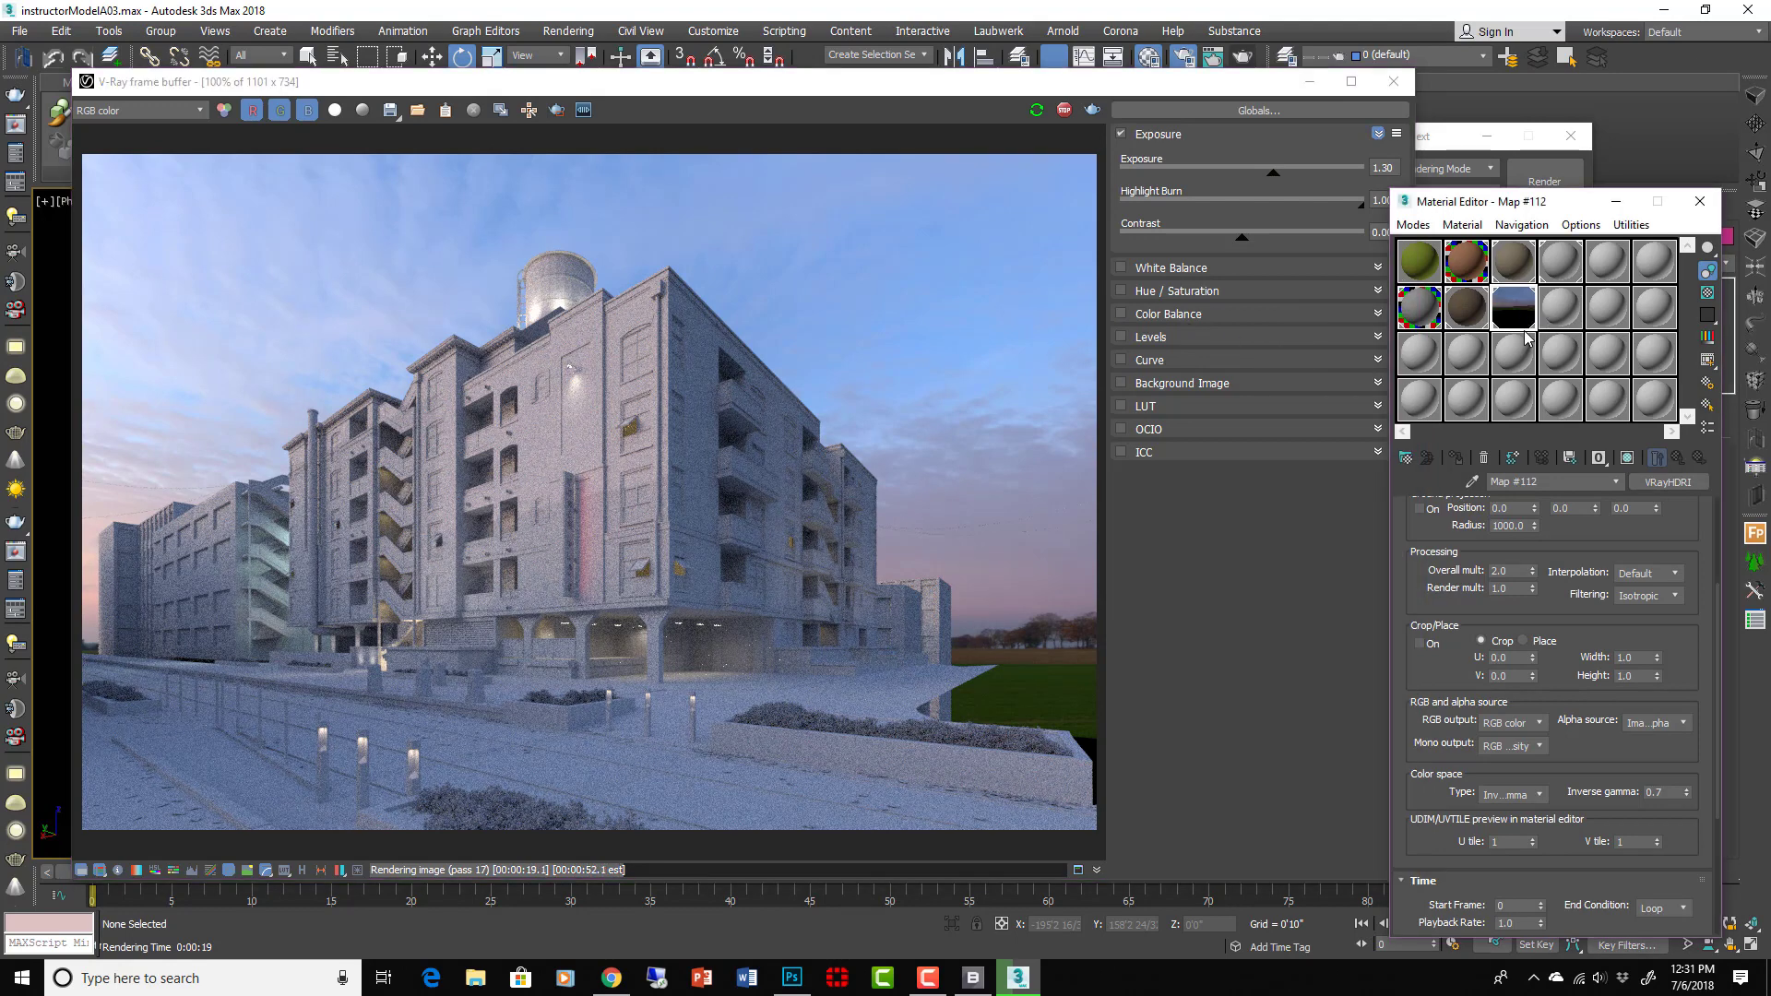
pyautogui.moveTo(1637, 732); pyautogui.dragTo(1634, 904)
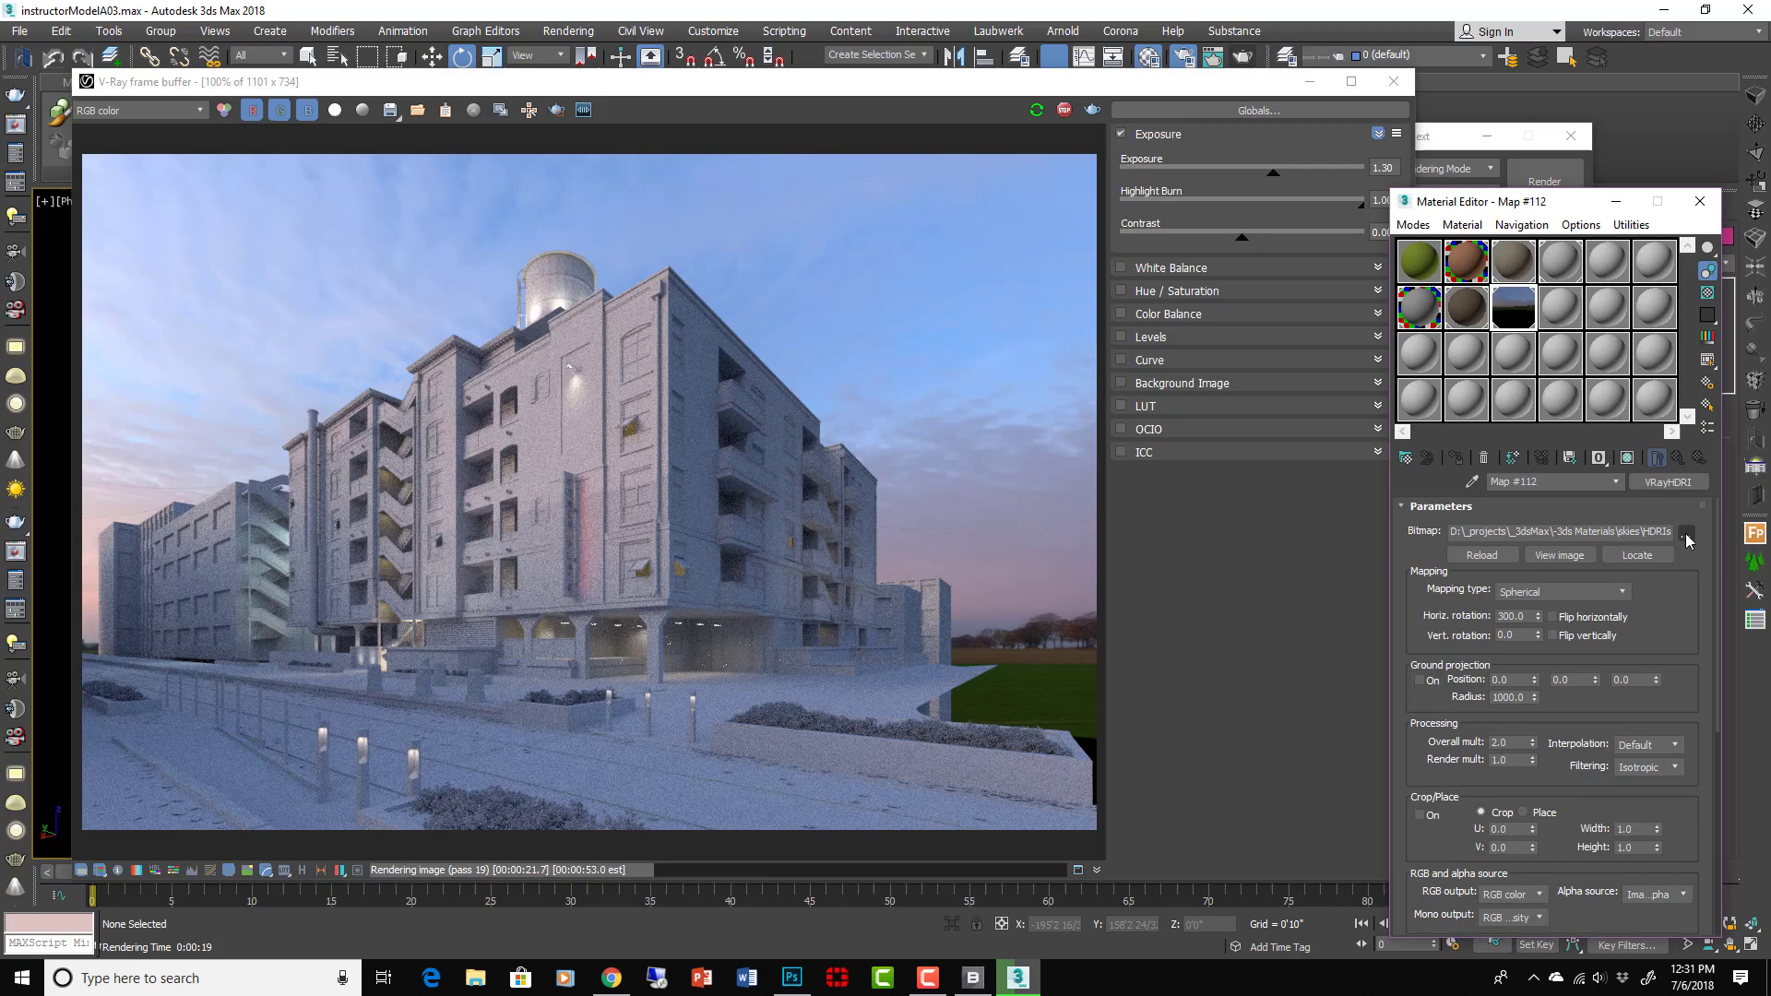
pyautogui.click(1688, 534)
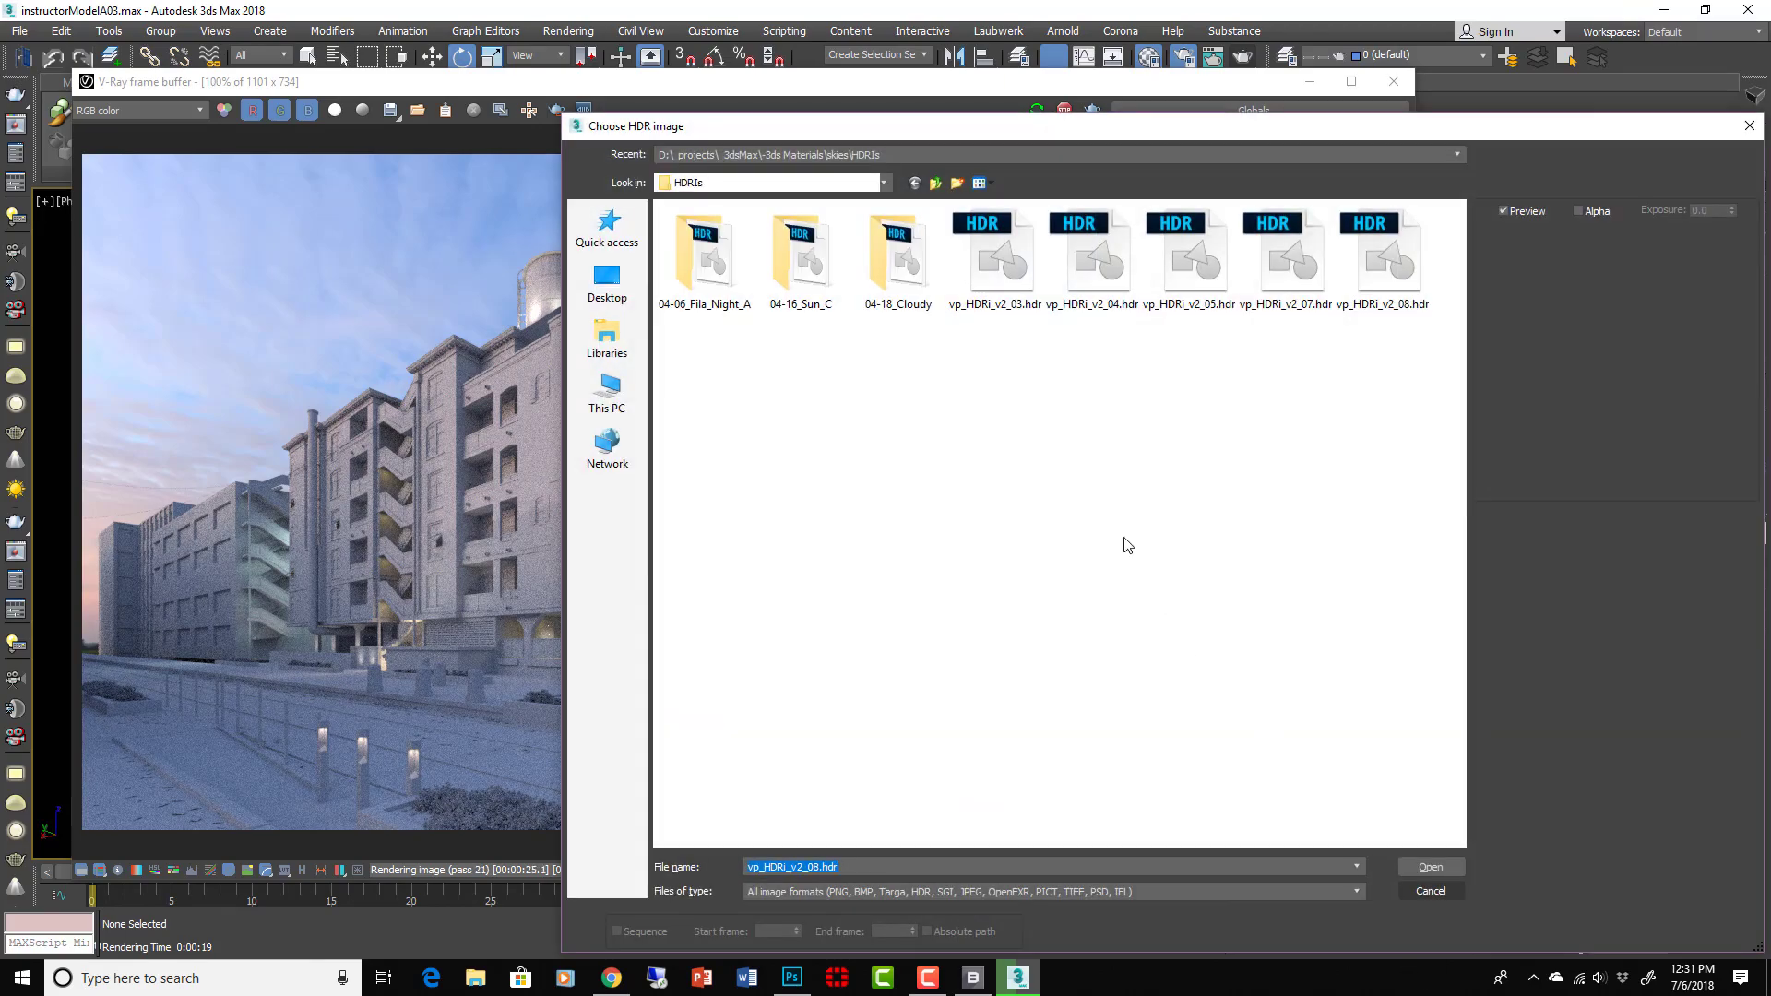
pyautogui.doubleClick(1000, 263)
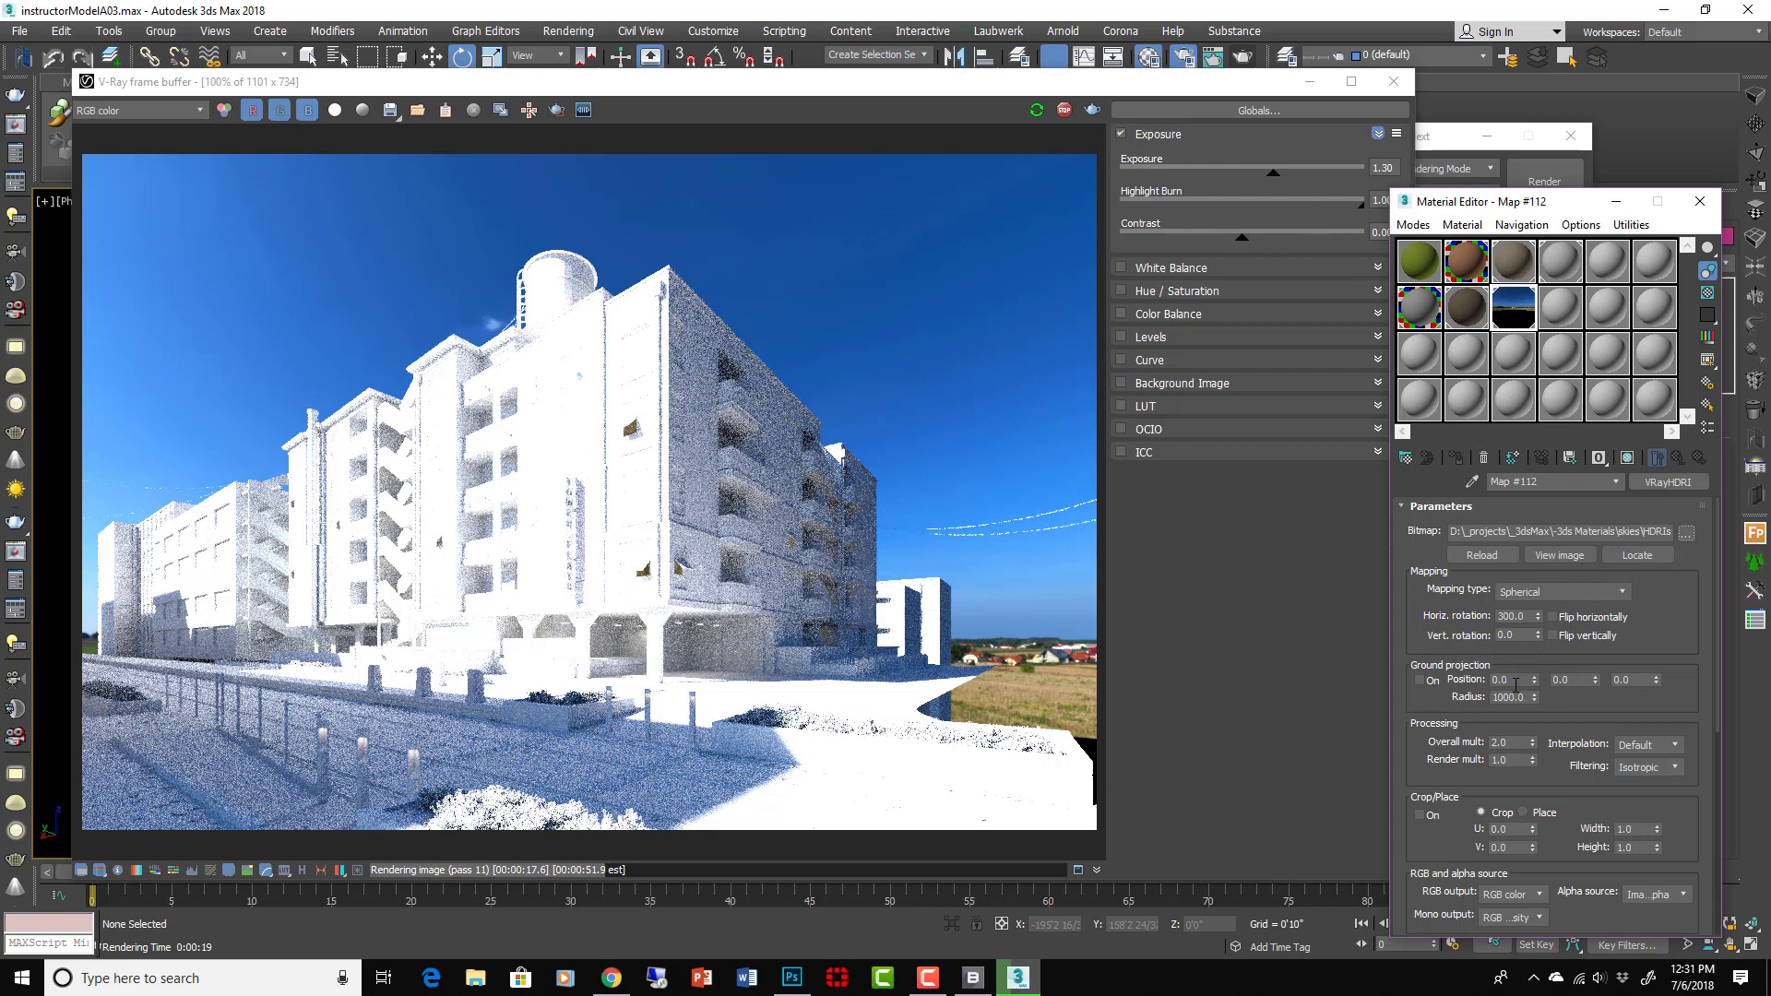
# Set the daytime HDRI Overall mult to 1.0 and drop frame-buffer exposure to 0.13
pyautogui.doubleClick(1512, 744)
pyautogui.write('1')
pyautogui.press('Return')
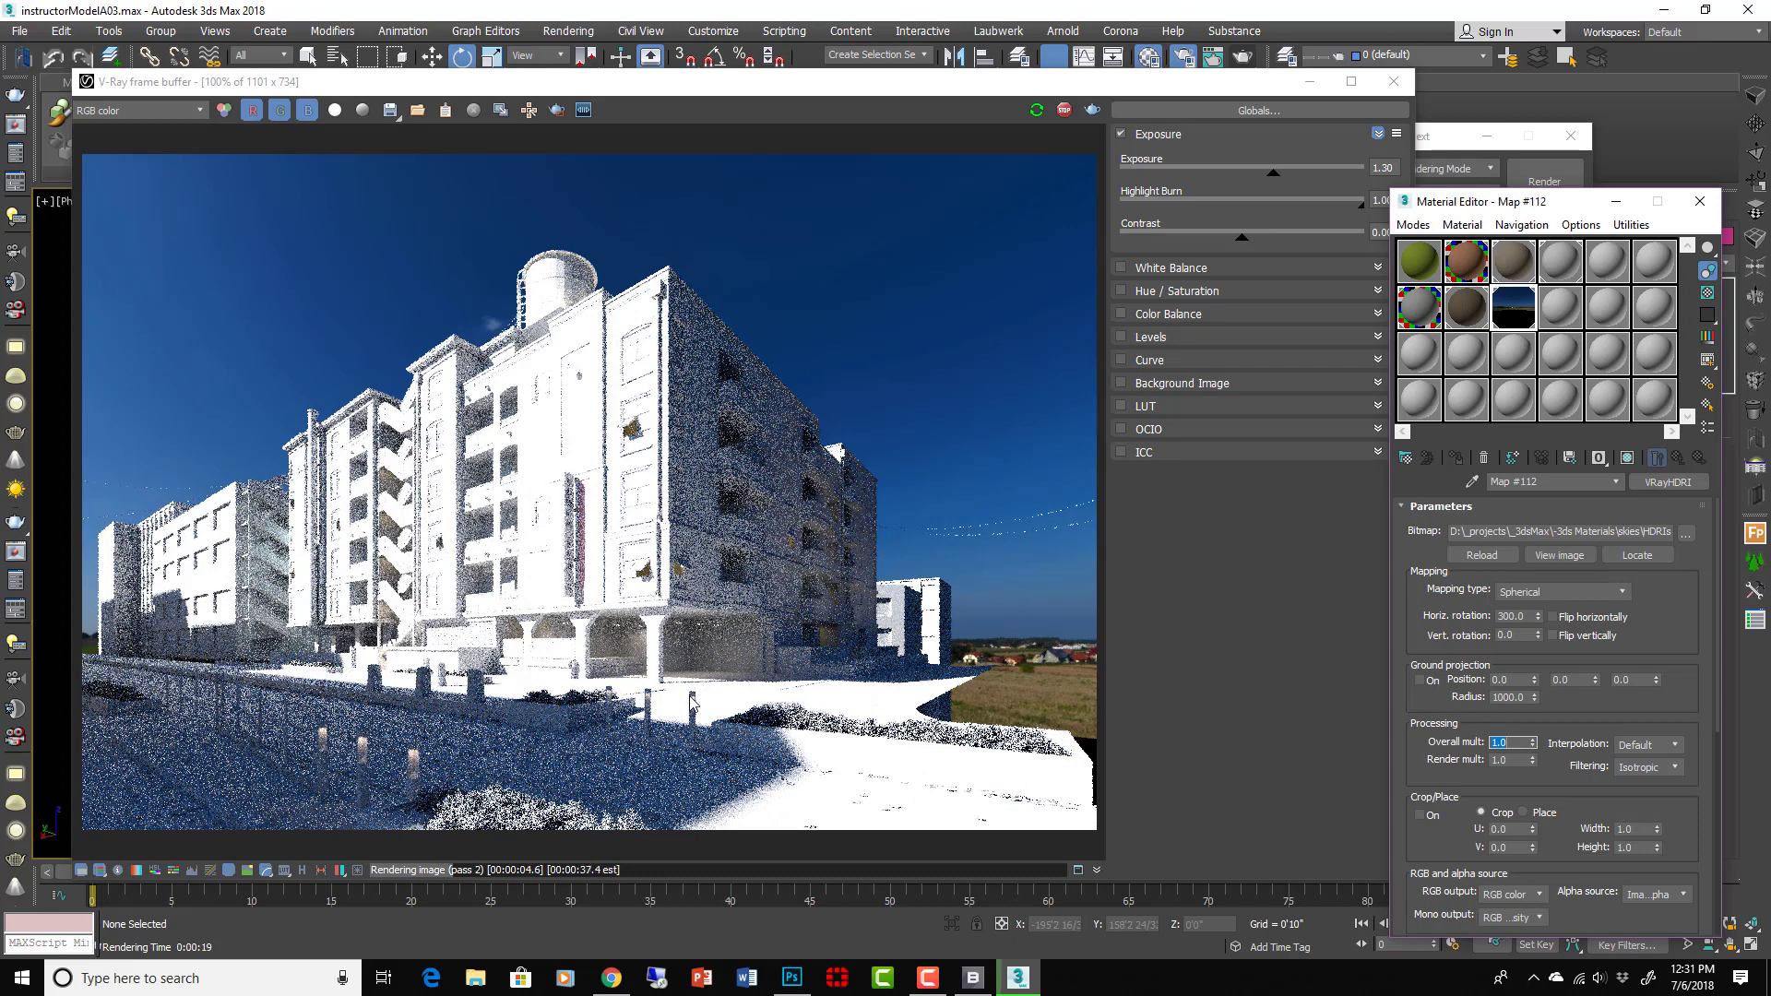
pyautogui.click(1246, 172)
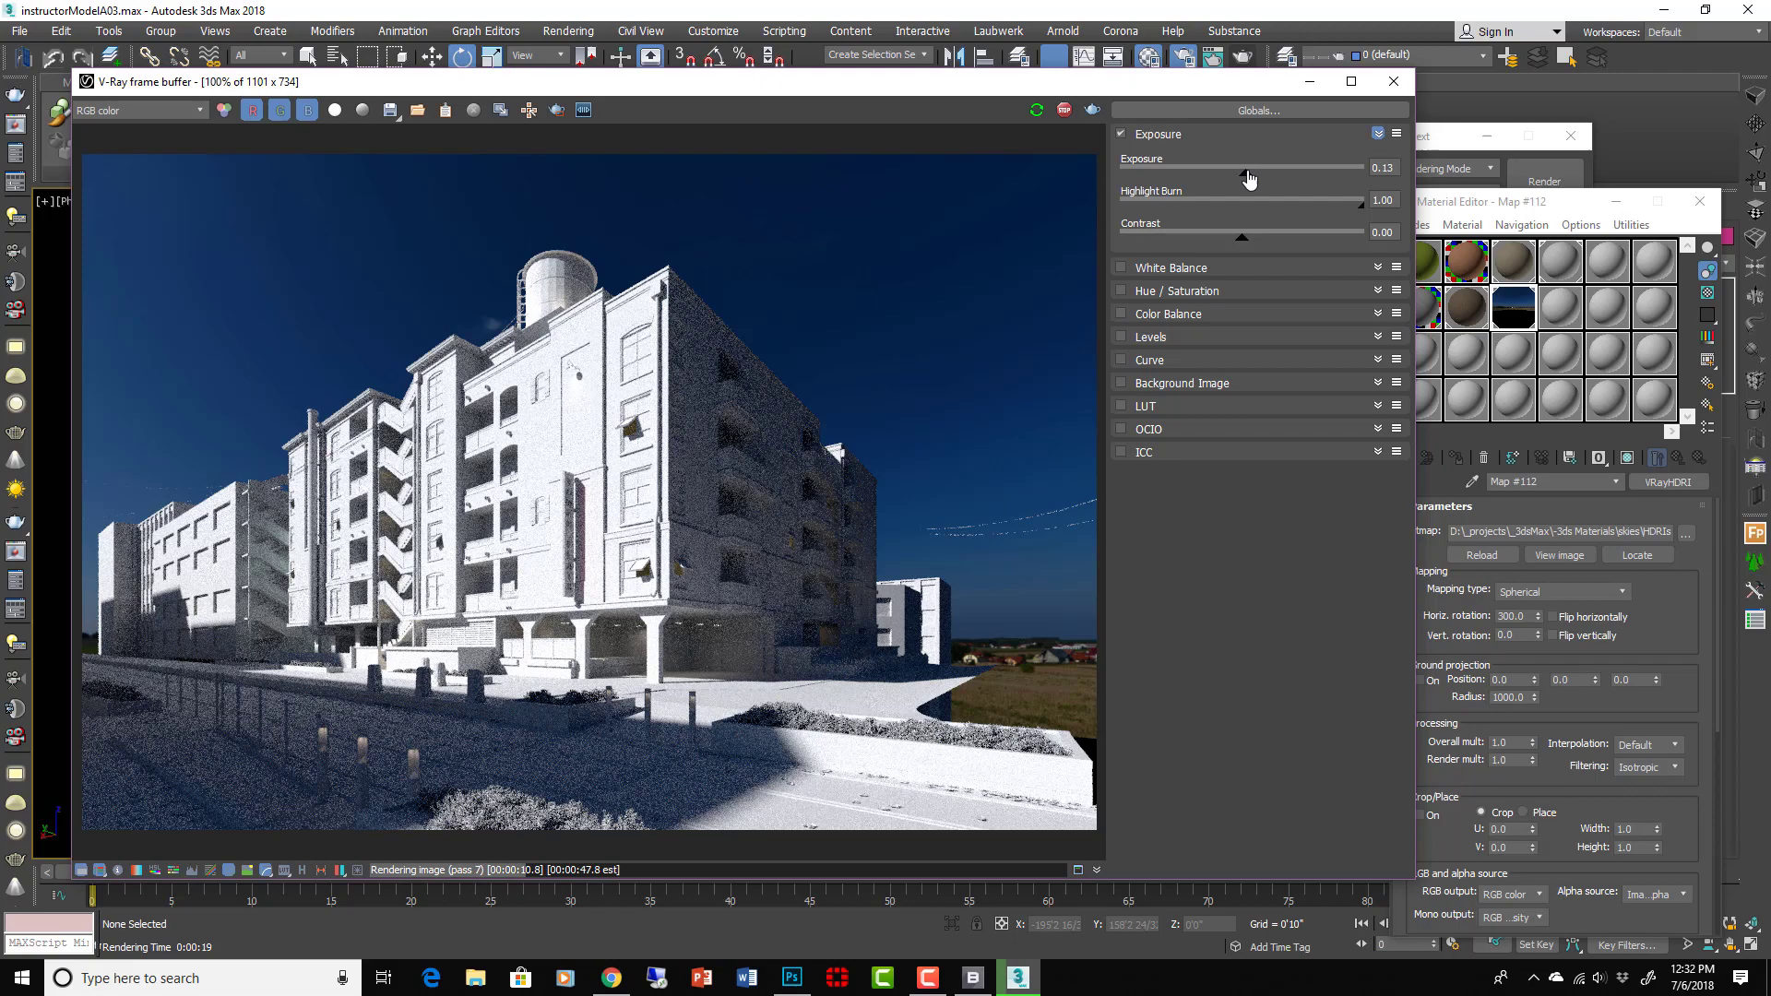
# Set Overall mult to 2.0 and adjust the frame-buffer exposure to about 0.25
pyautogui.doubleClick(1503, 742)
pyautogui.write('2')
pyautogui.press('Return')
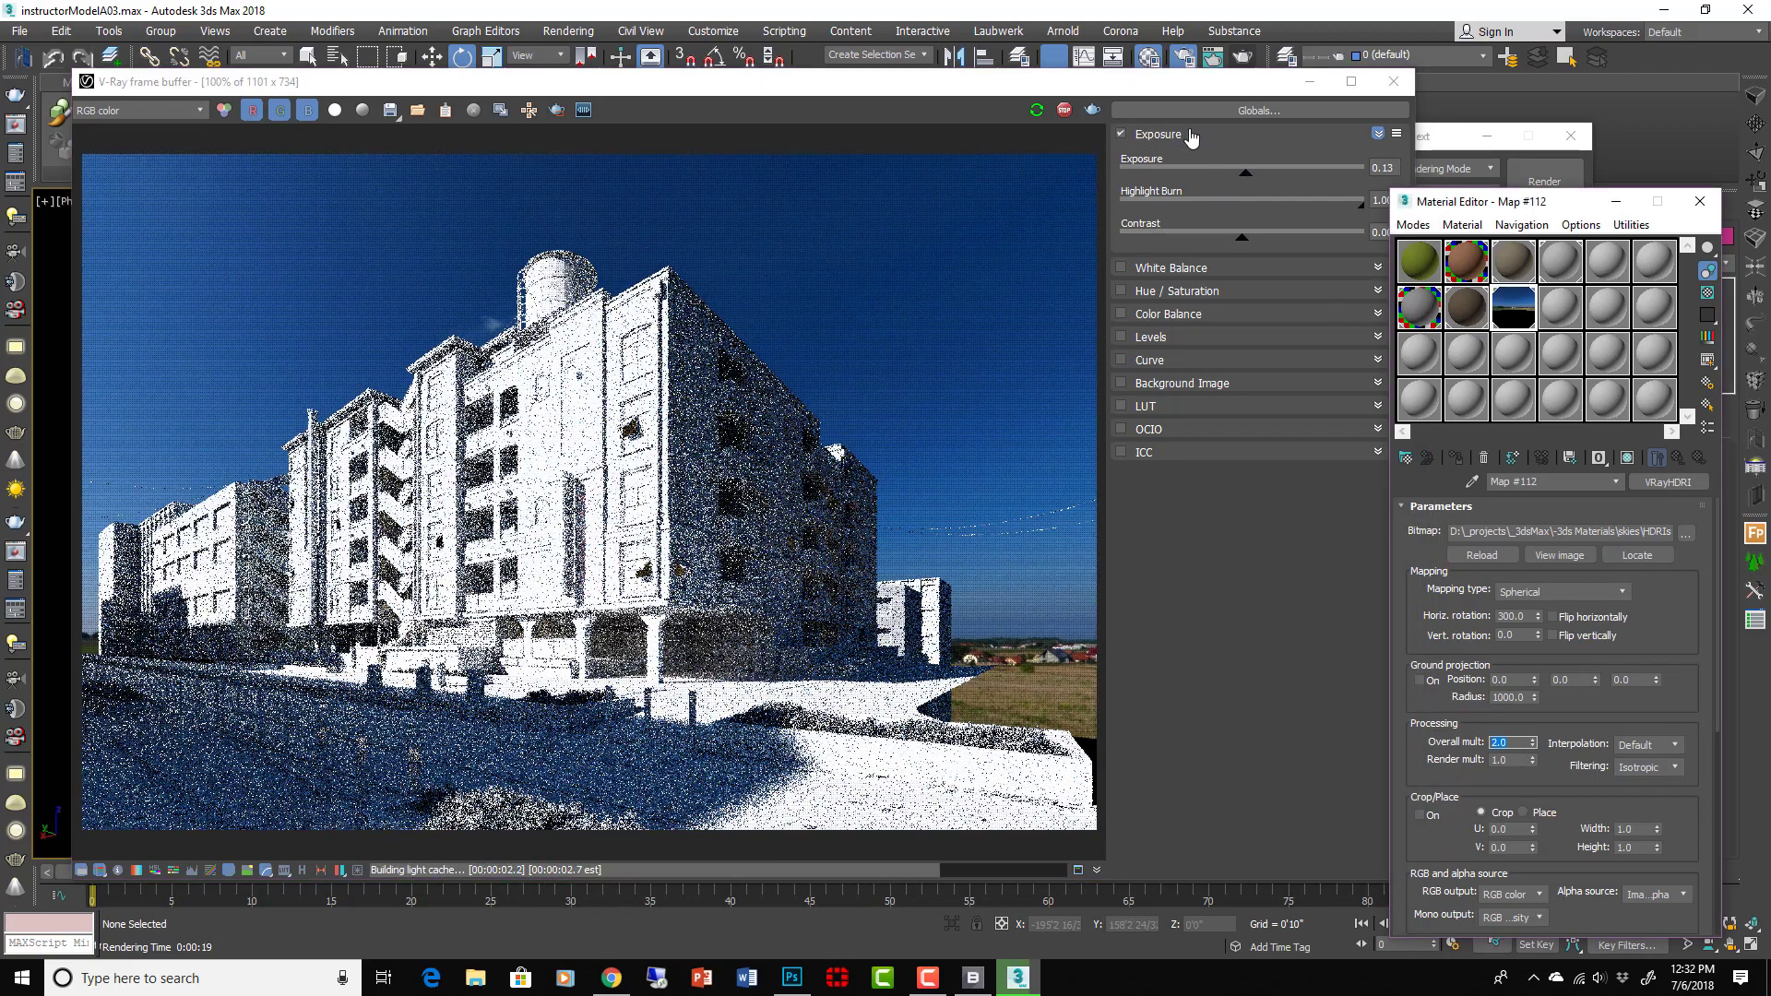
pyautogui.click(1214, 173)
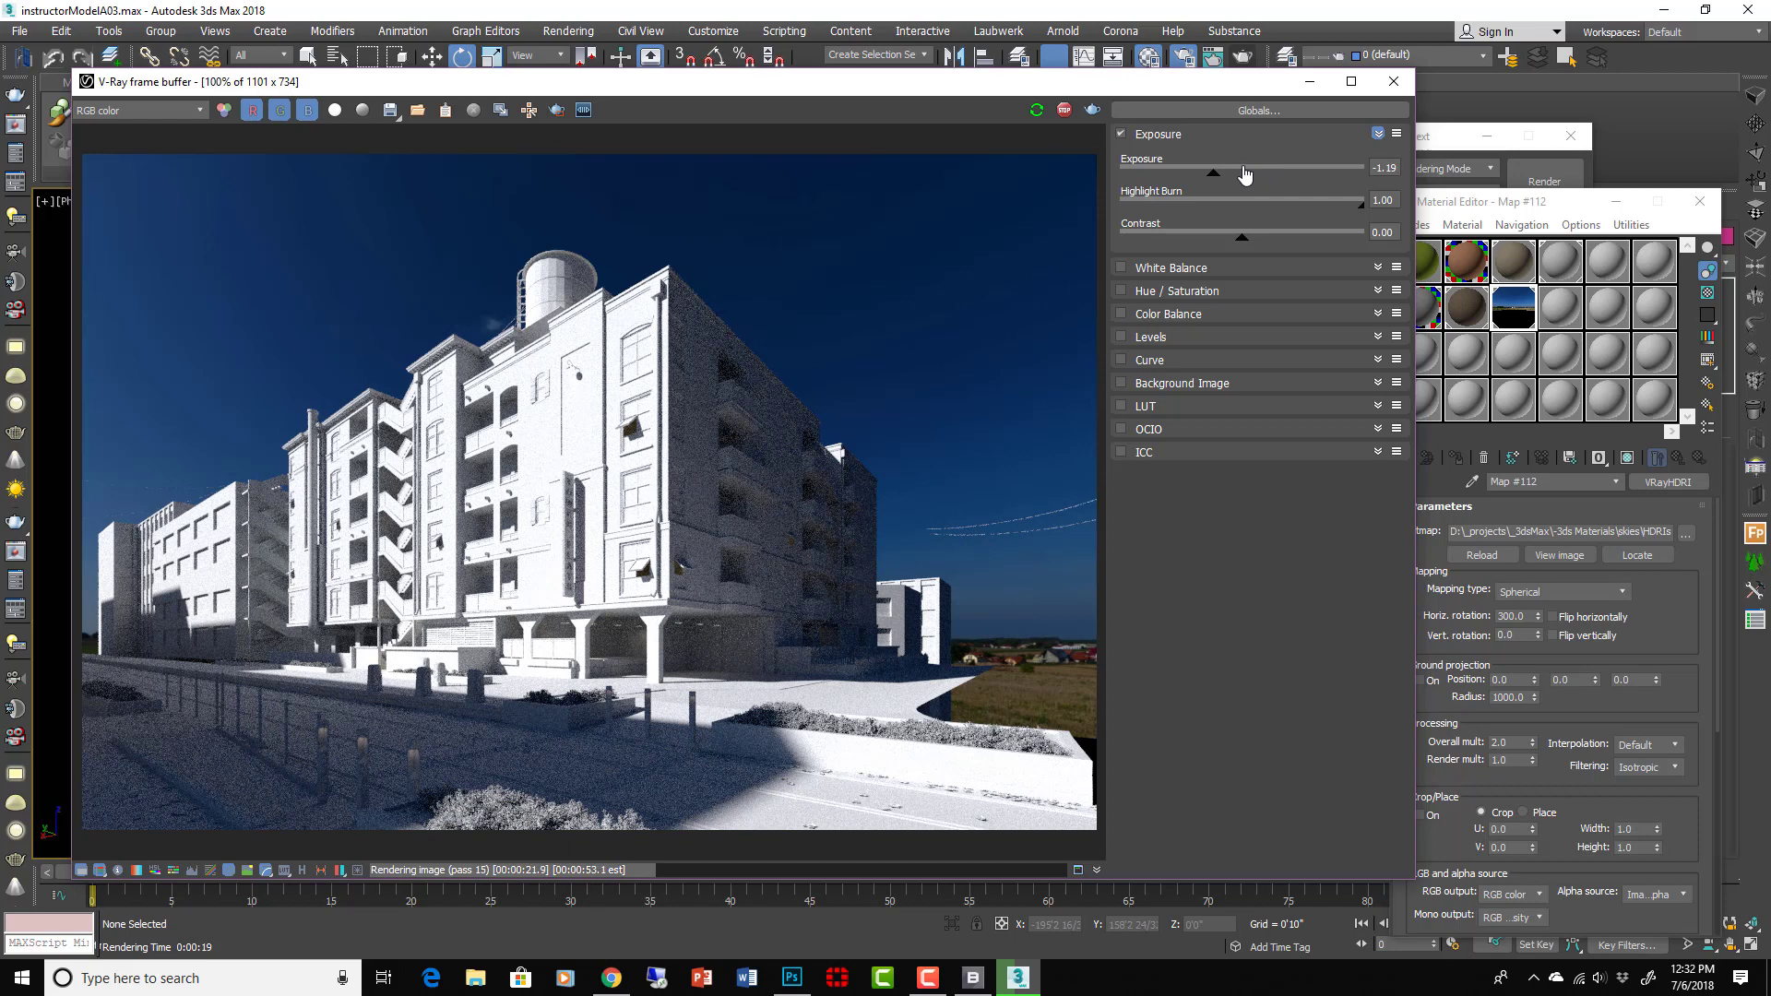
pyautogui.moveTo(1245, 175)
pyautogui.mouseDown()
pyautogui.moveTo(1292, 178)
pyautogui.moveTo(1250, 179)
pyautogui.mouseUp()
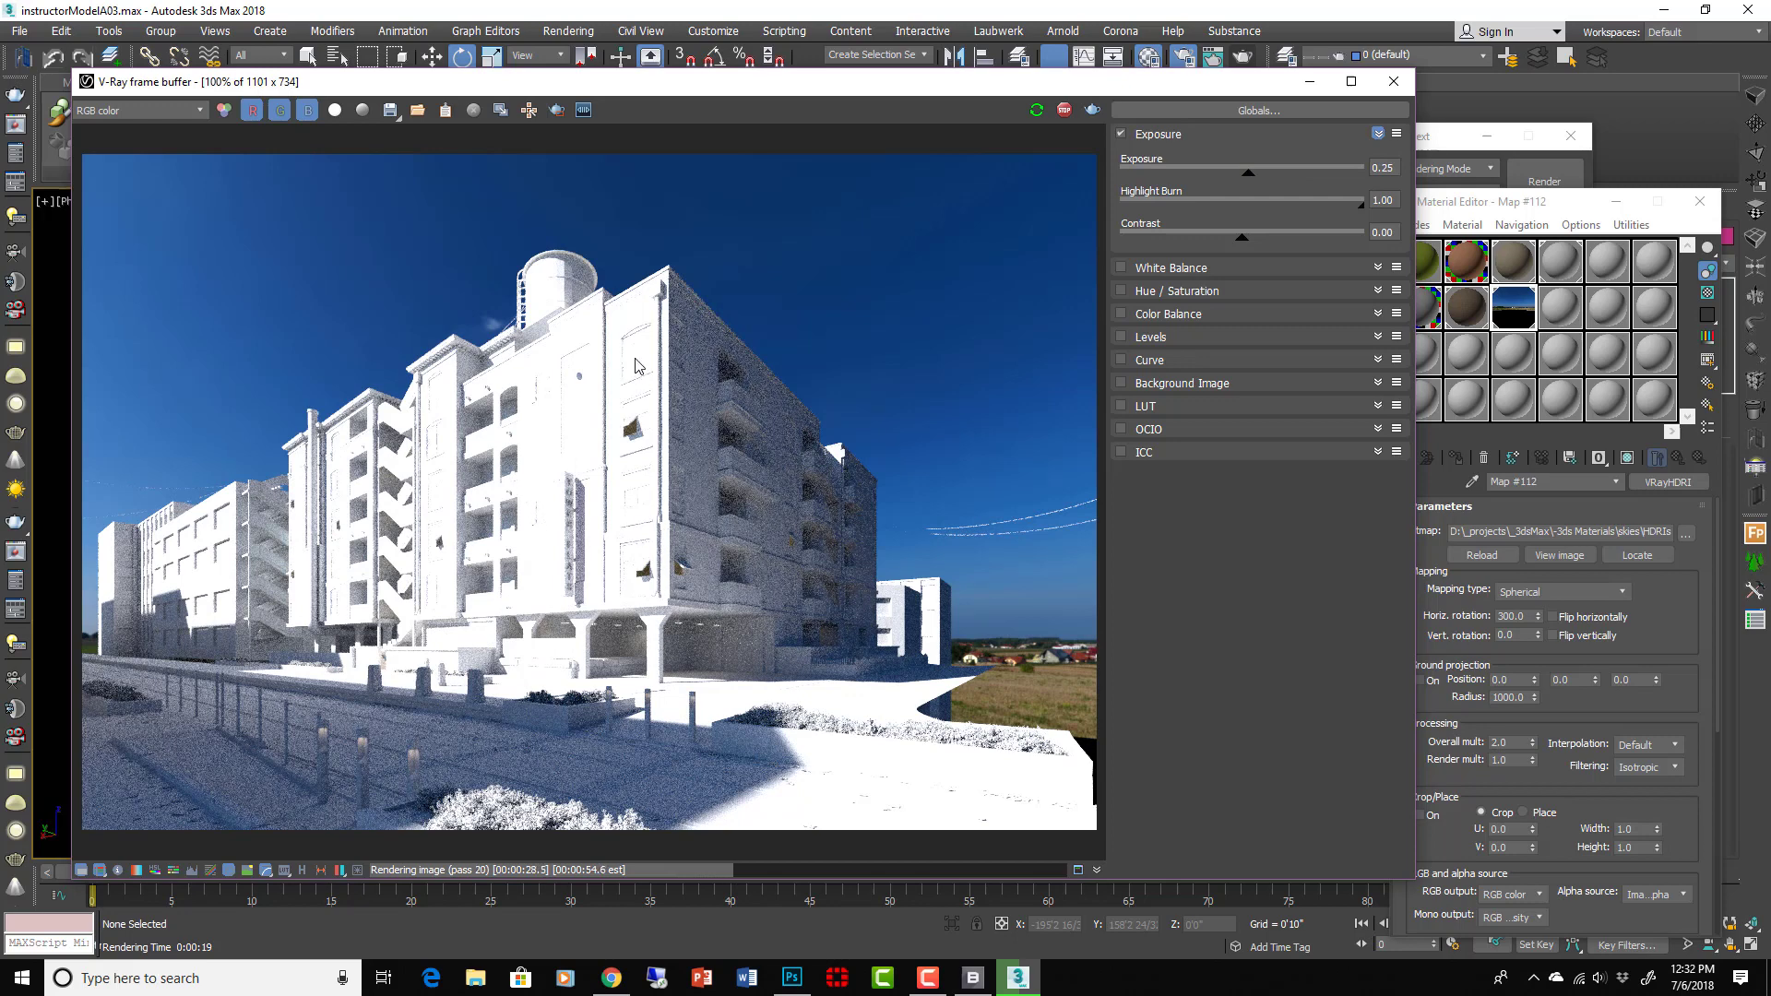
pyautogui.scroll(5, 618, 572)
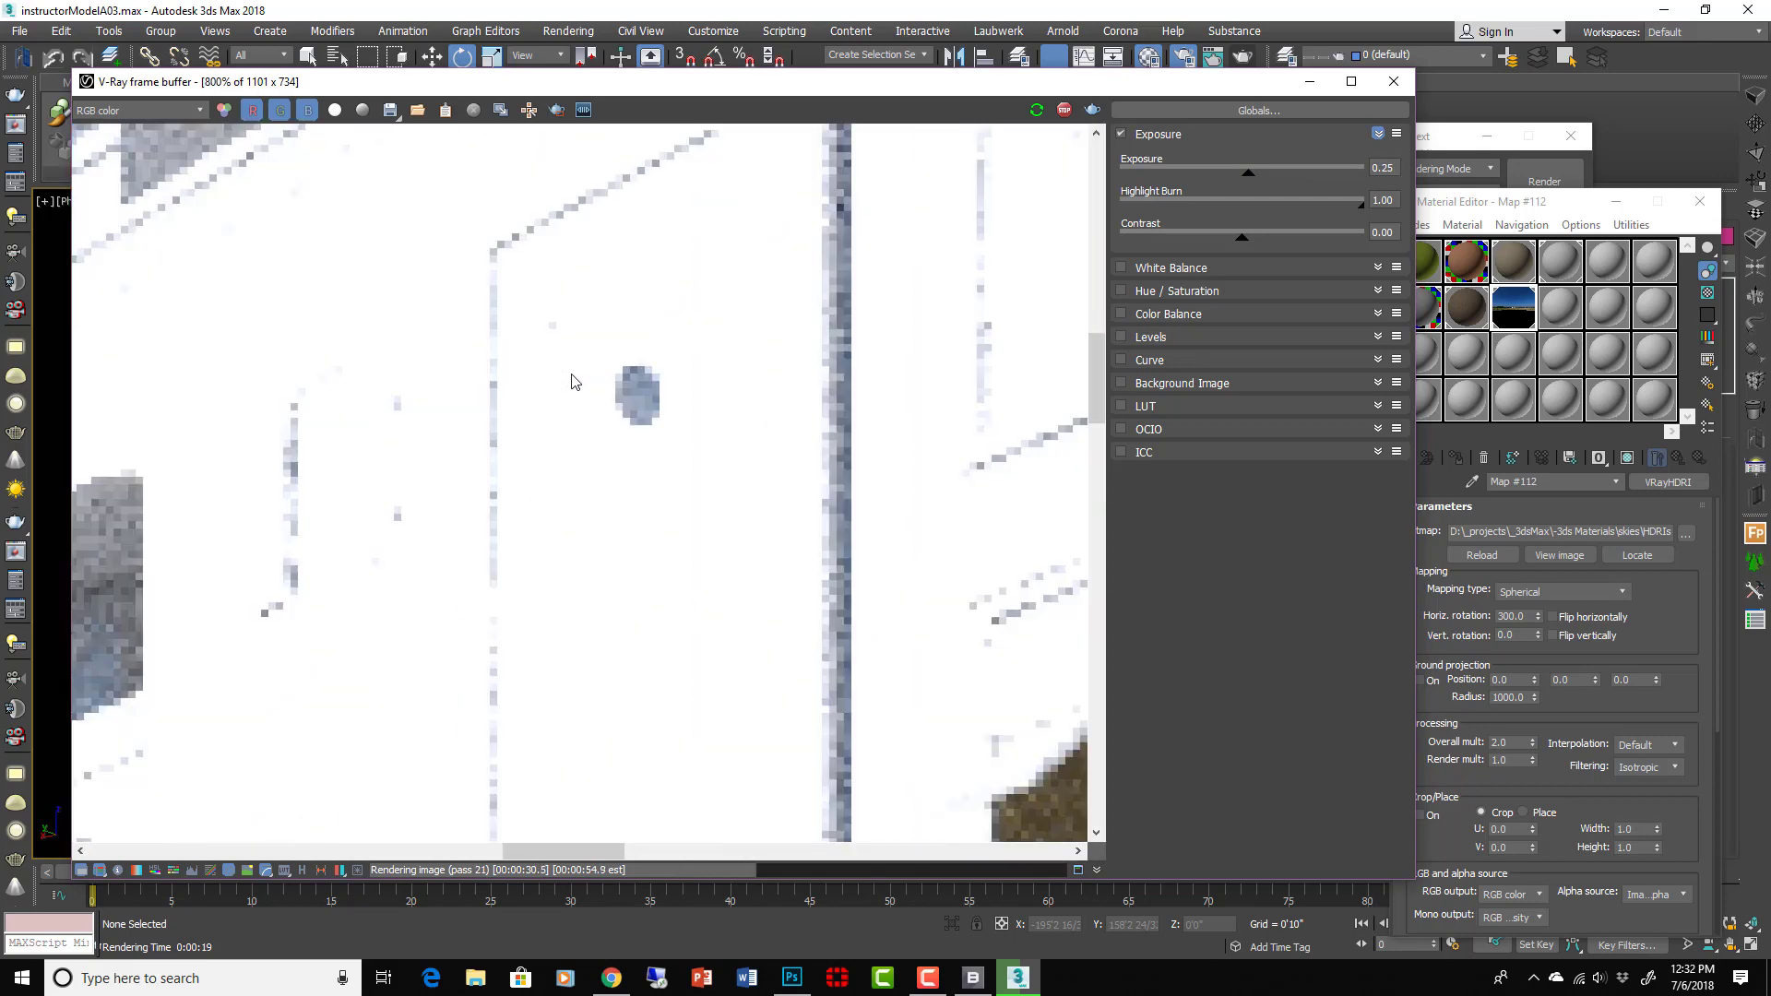
pyautogui.scroll(-5, 581, 646)
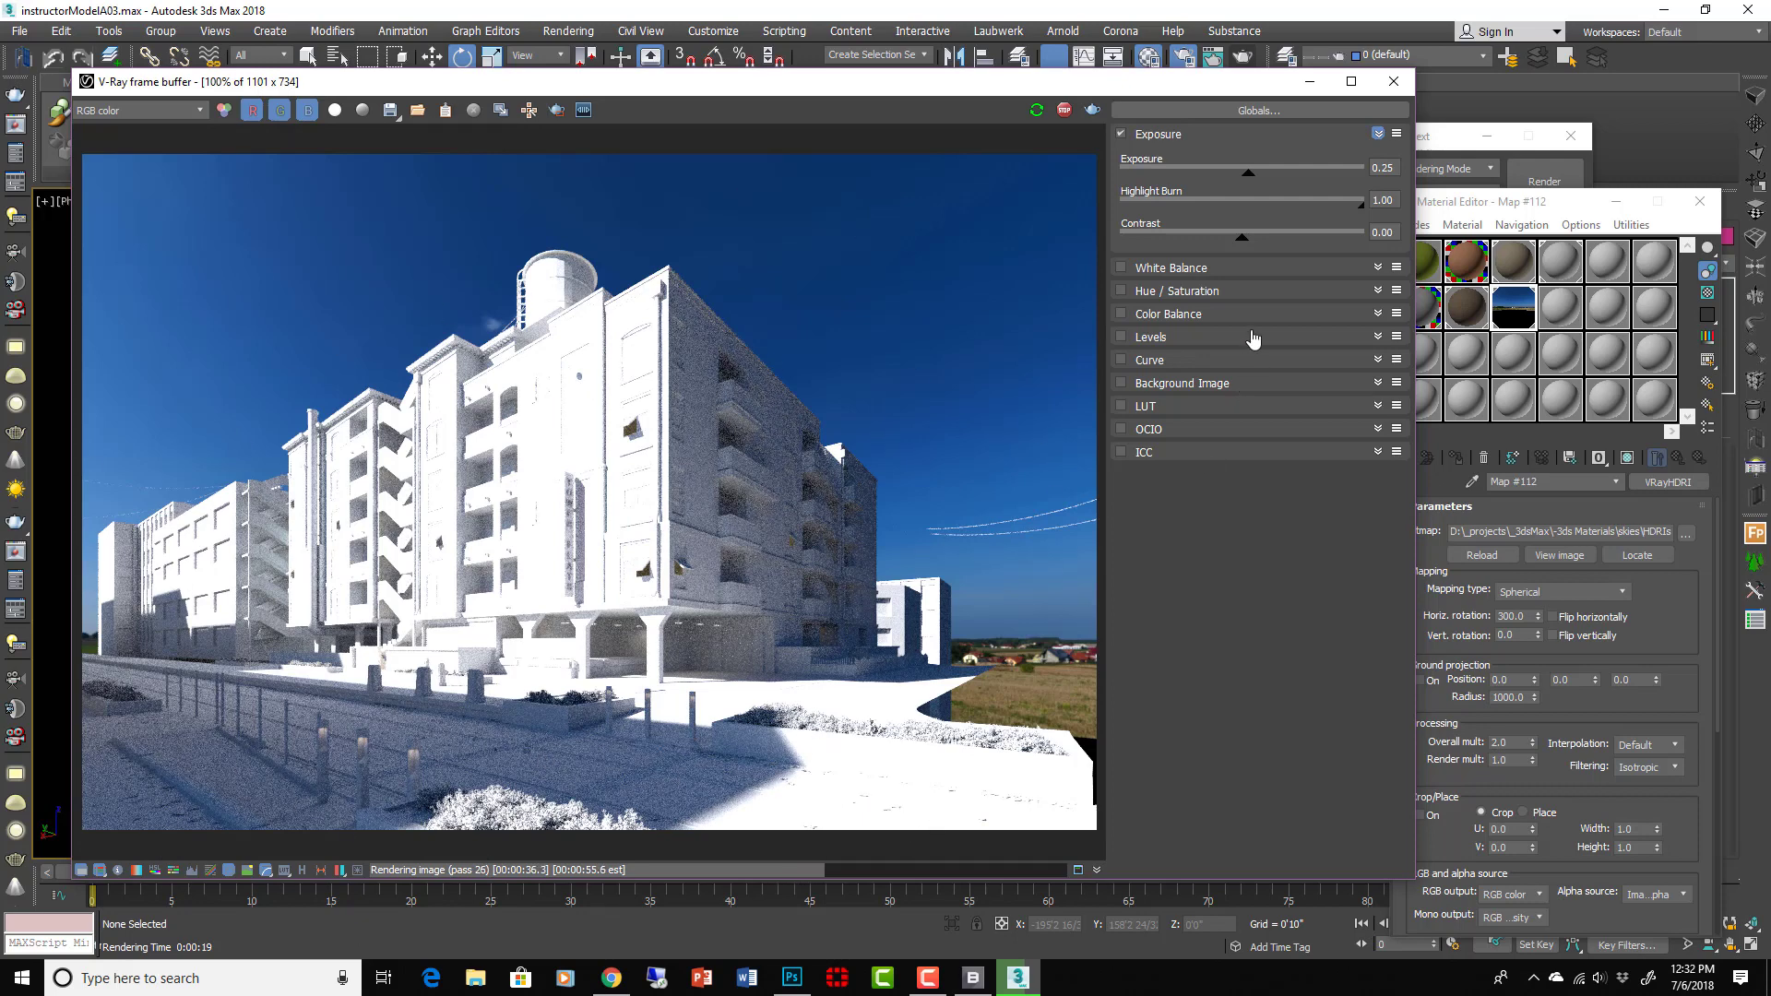
# Lower the Highlight Burn from 1.00 to 0.52, then to 0.25, to recover the white walls
pyautogui.click(1247, 202)
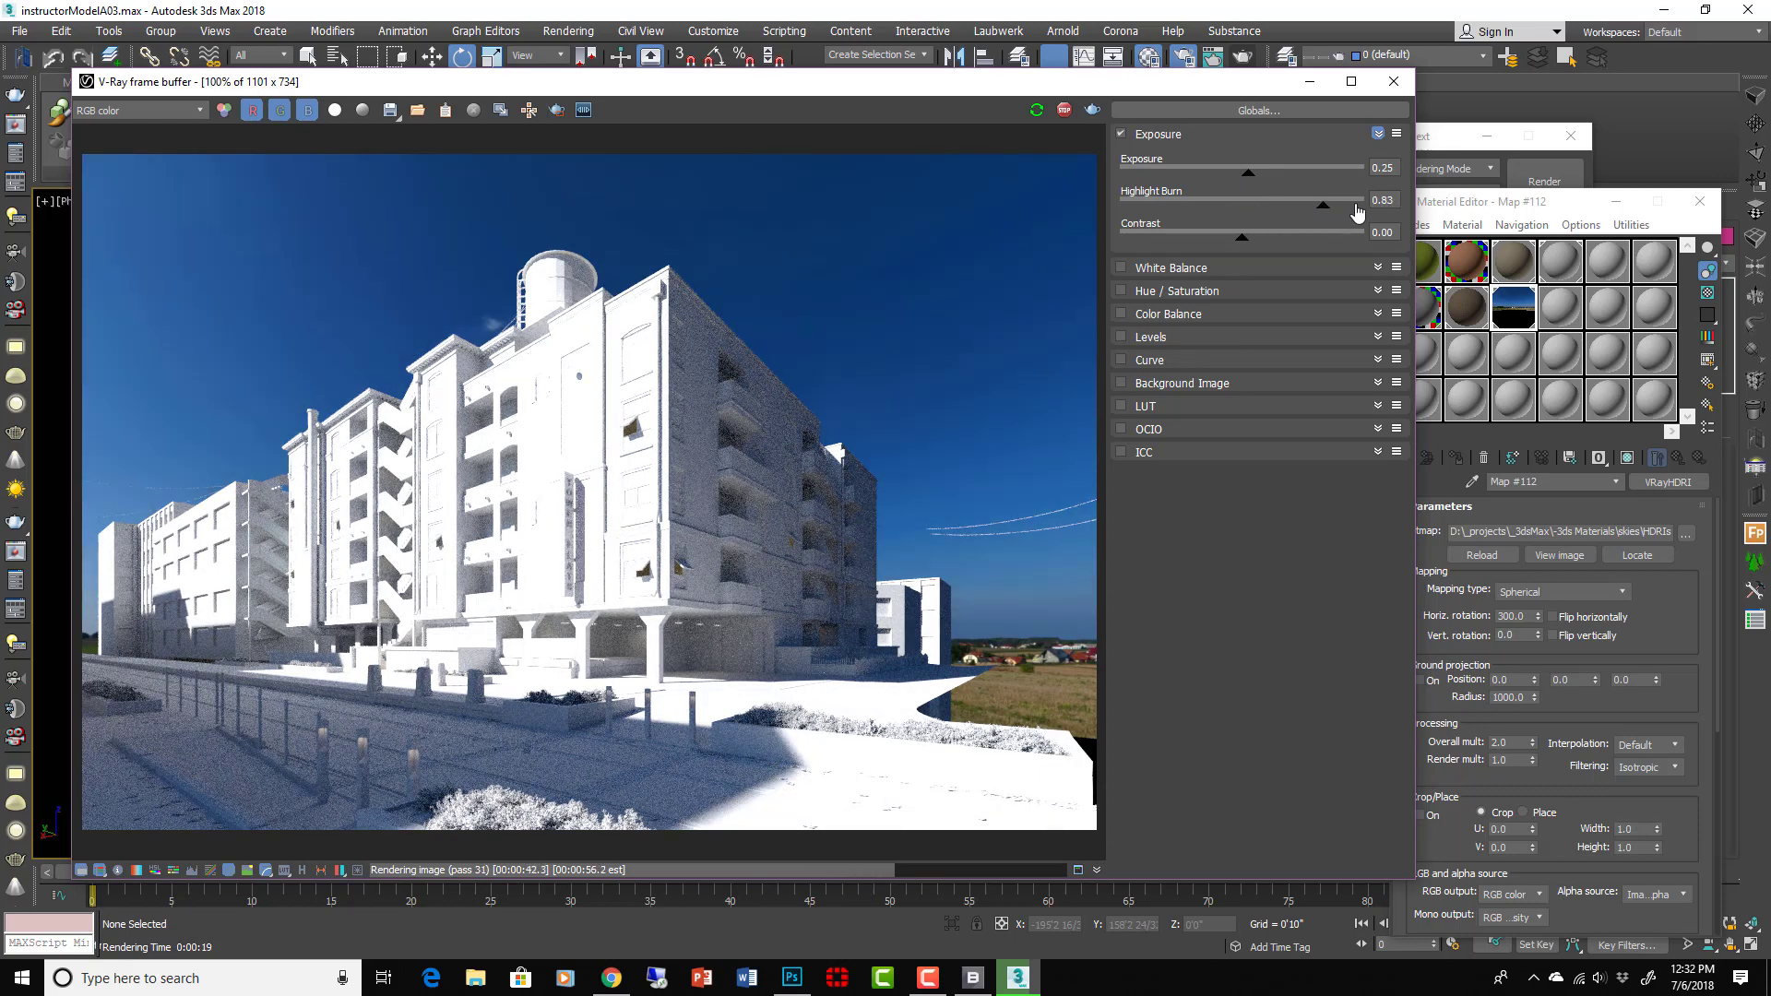
pyautogui.moveTo(1247, 205); pyautogui.dragTo(1182, 205)
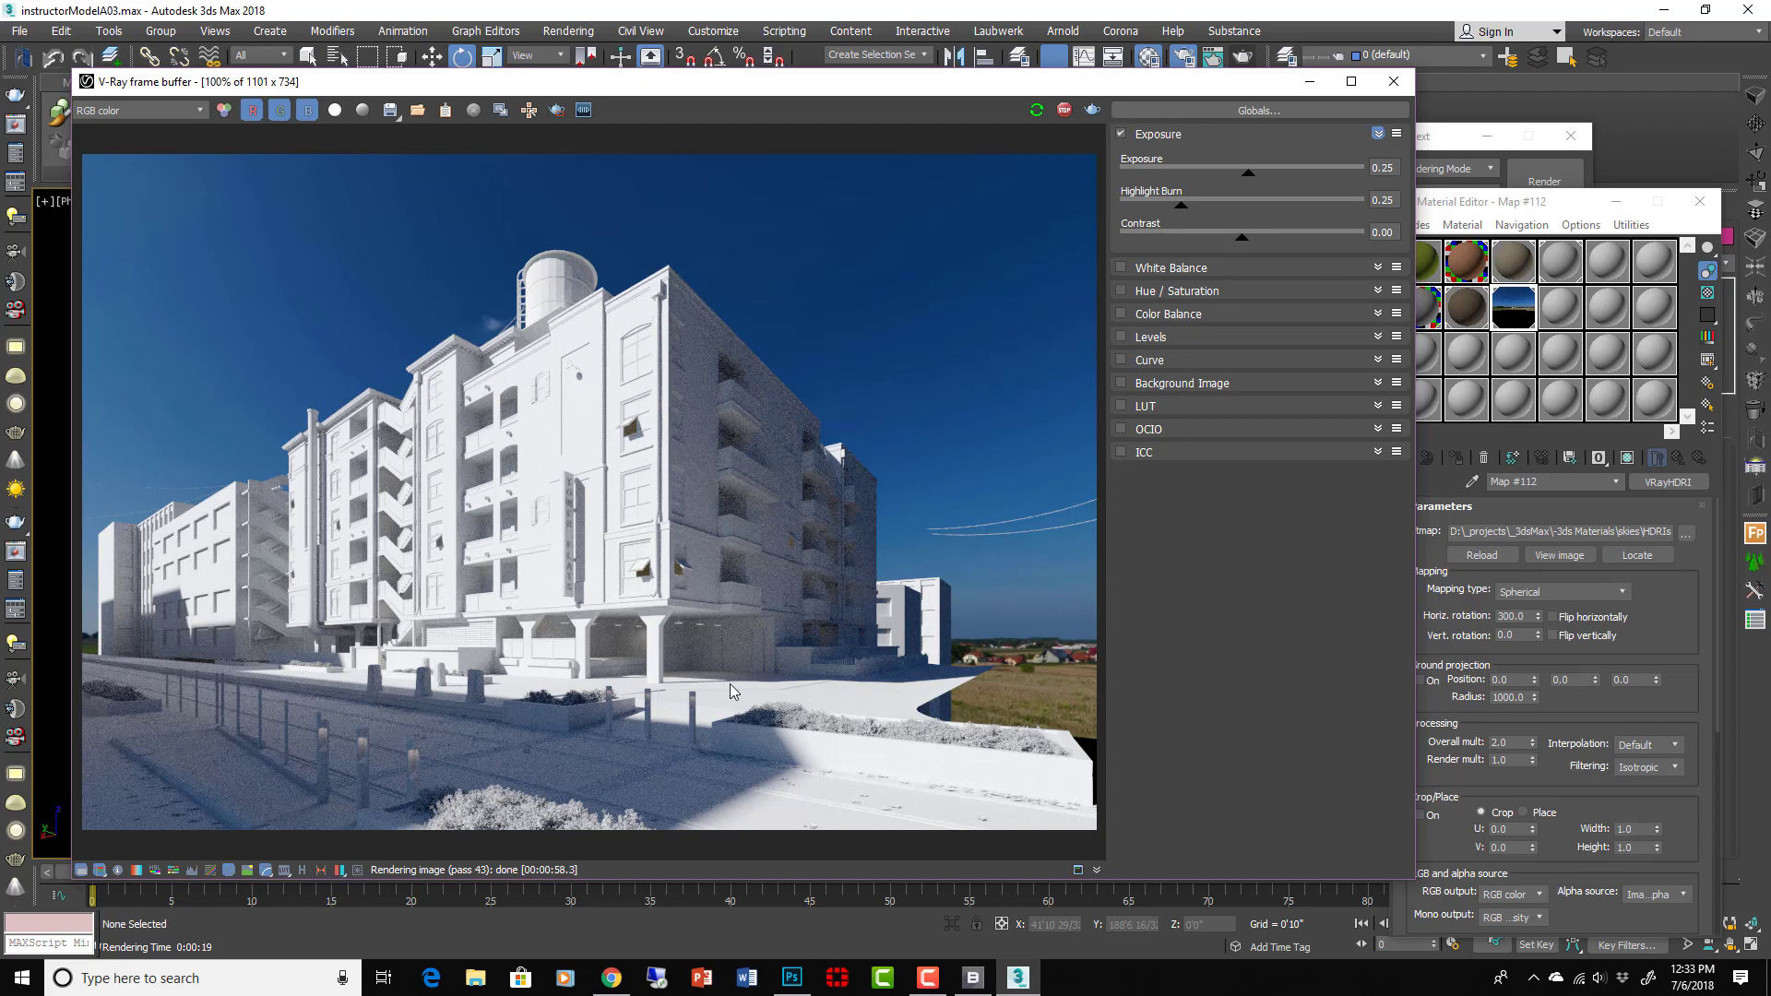
# Close the frame buffer and load the dusk HDR vp_HDRi_v2_08.hdr into the VRayHDRI map
pyautogui.click(1394, 83)
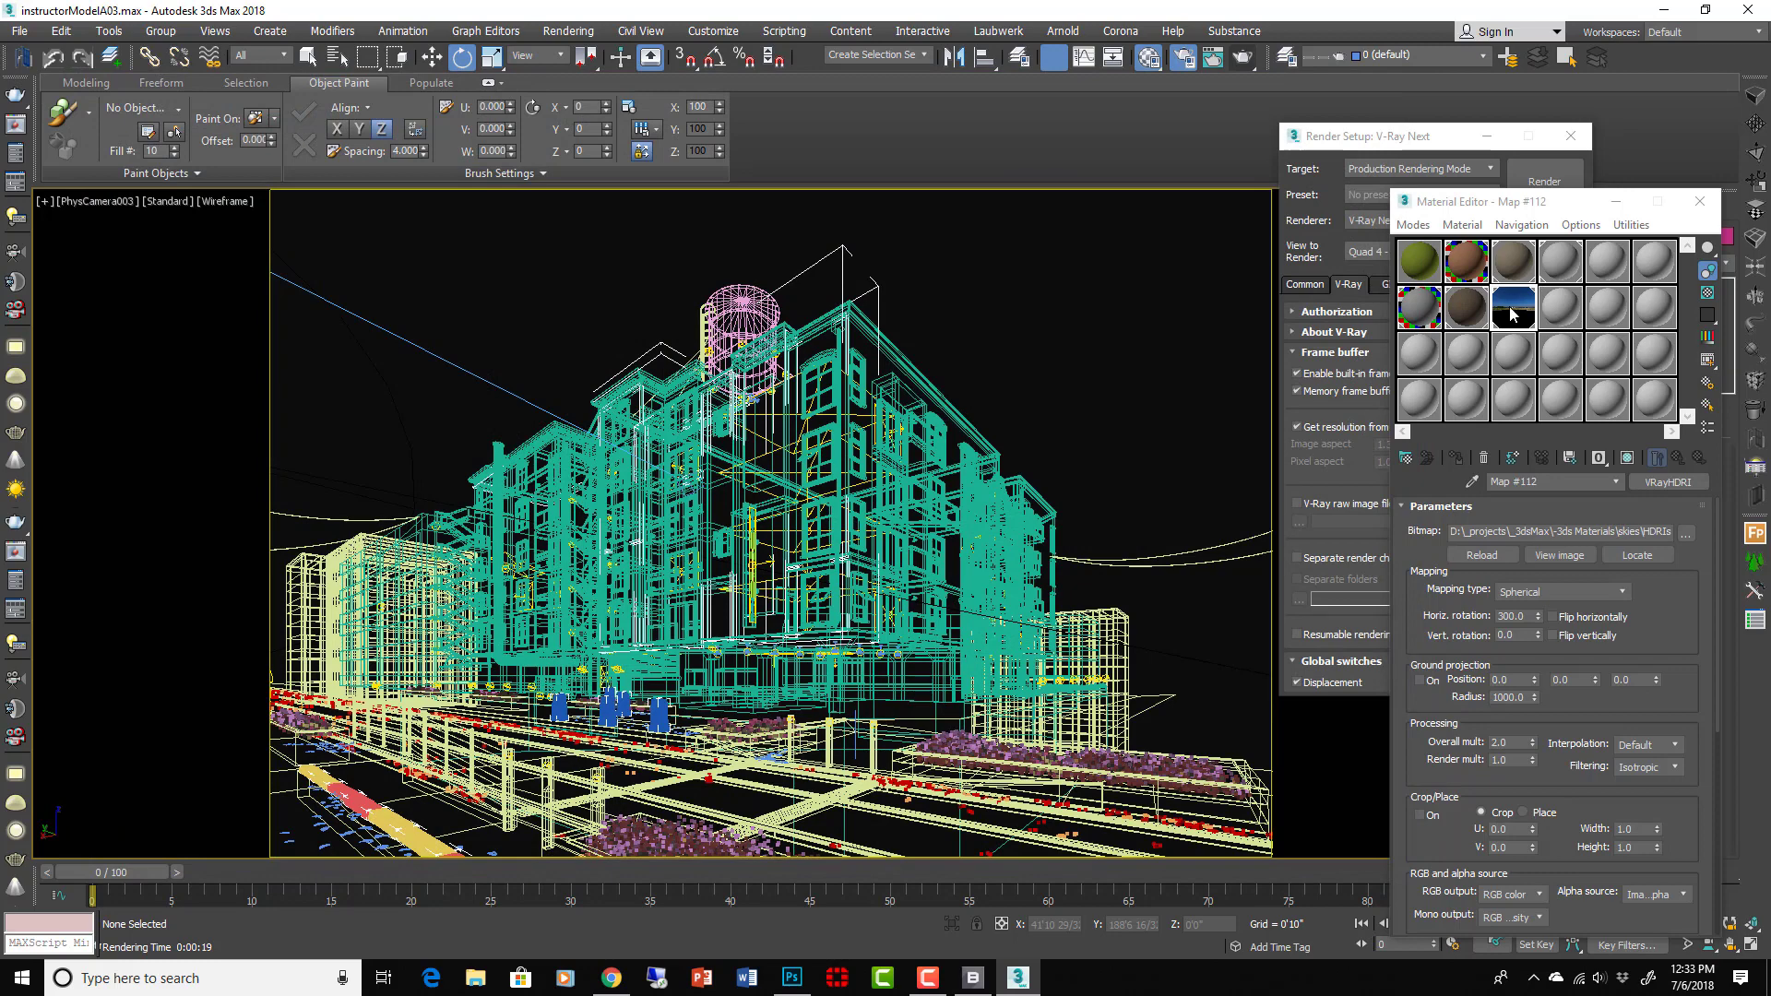
pyautogui.click(1511, 314)
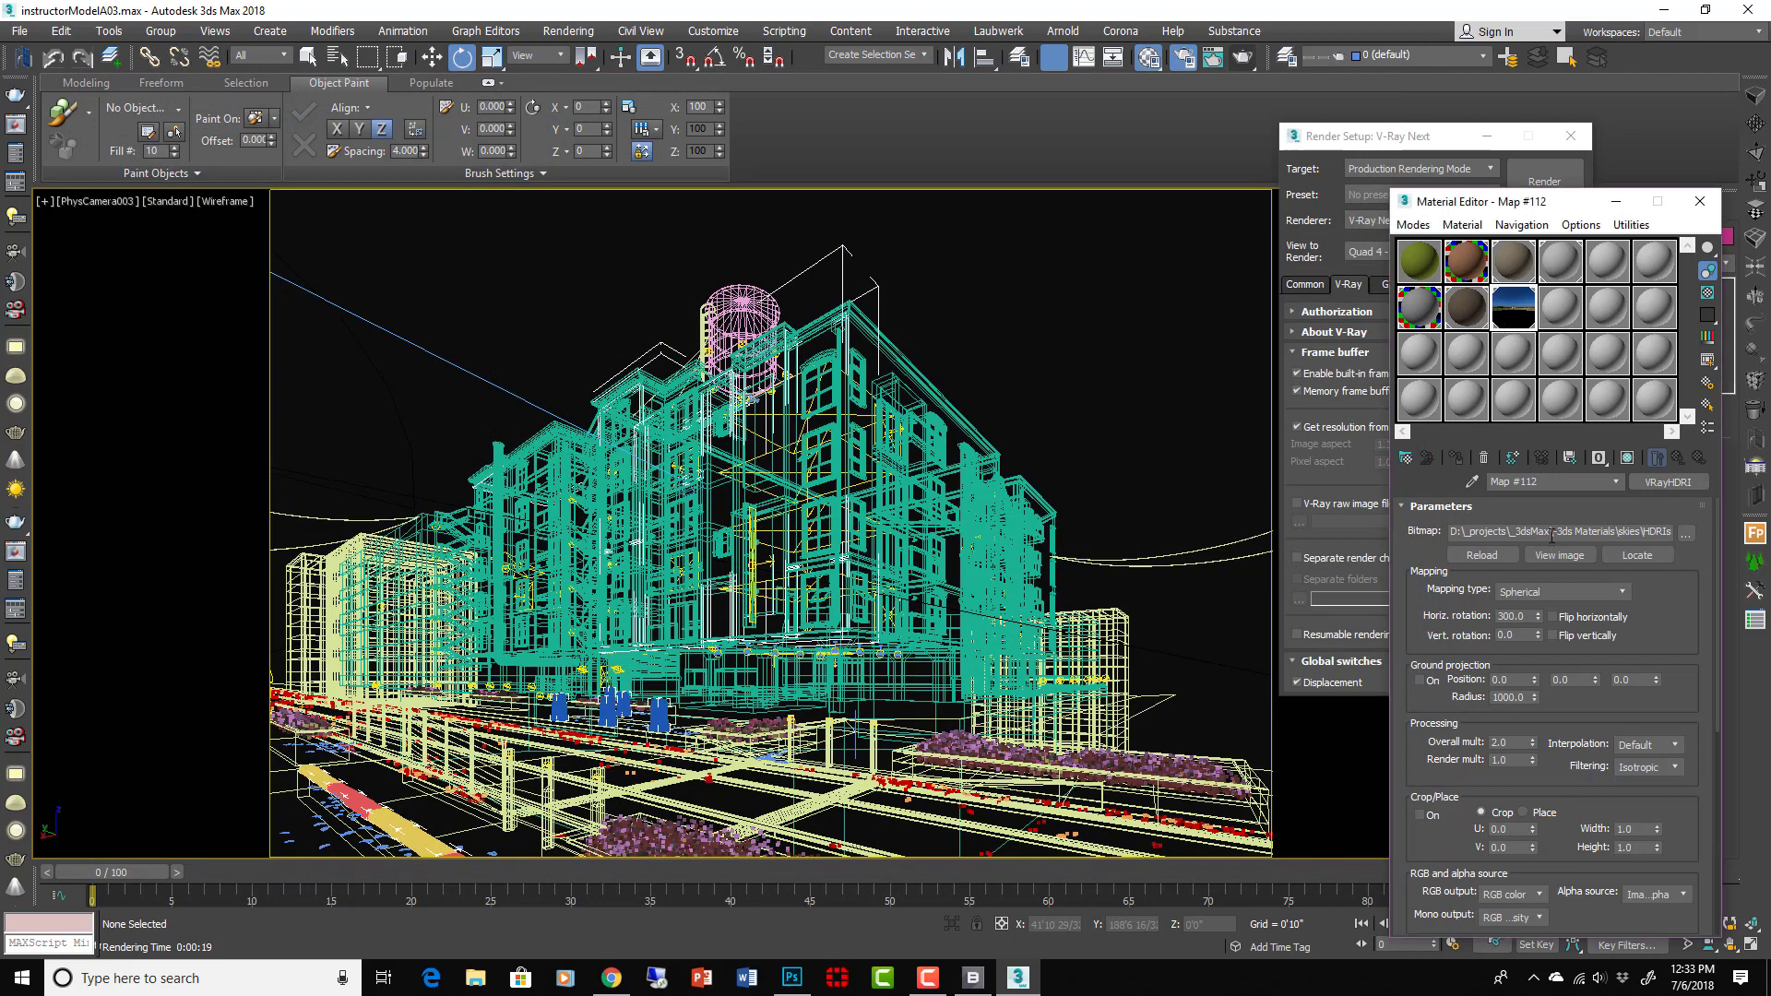
pyautogui.click(1685, 533)
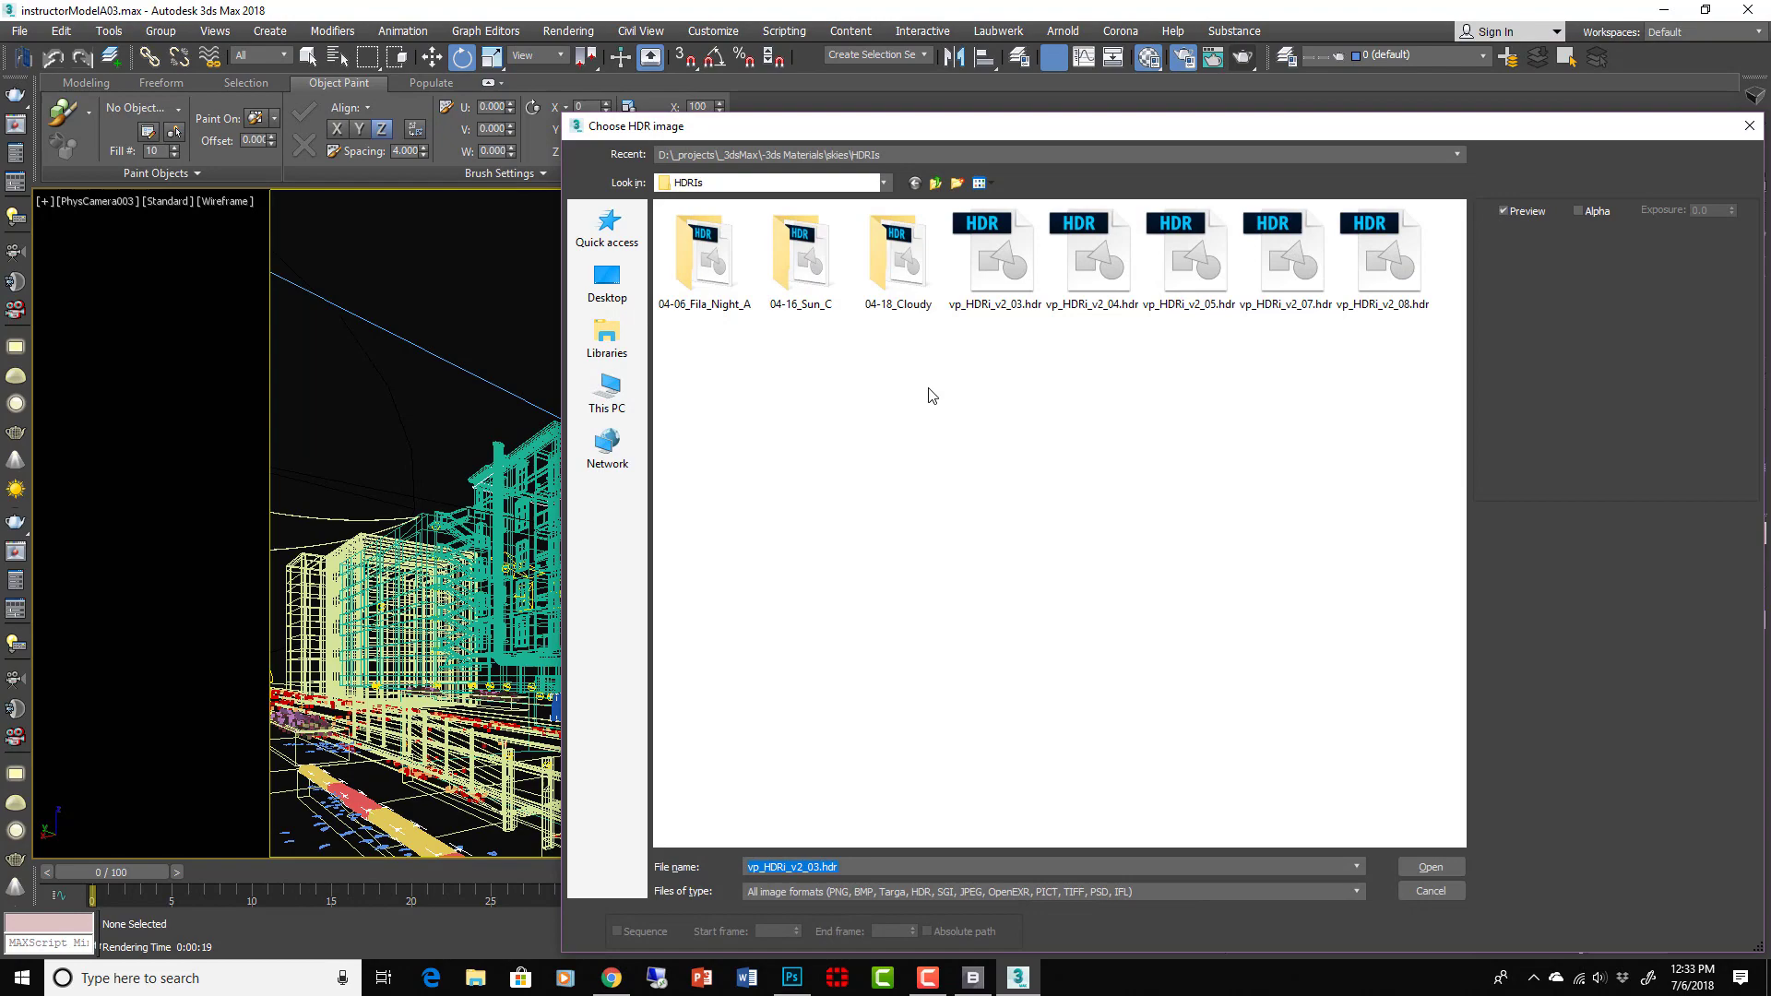
pyautogui.doubleClick(1365, 295)
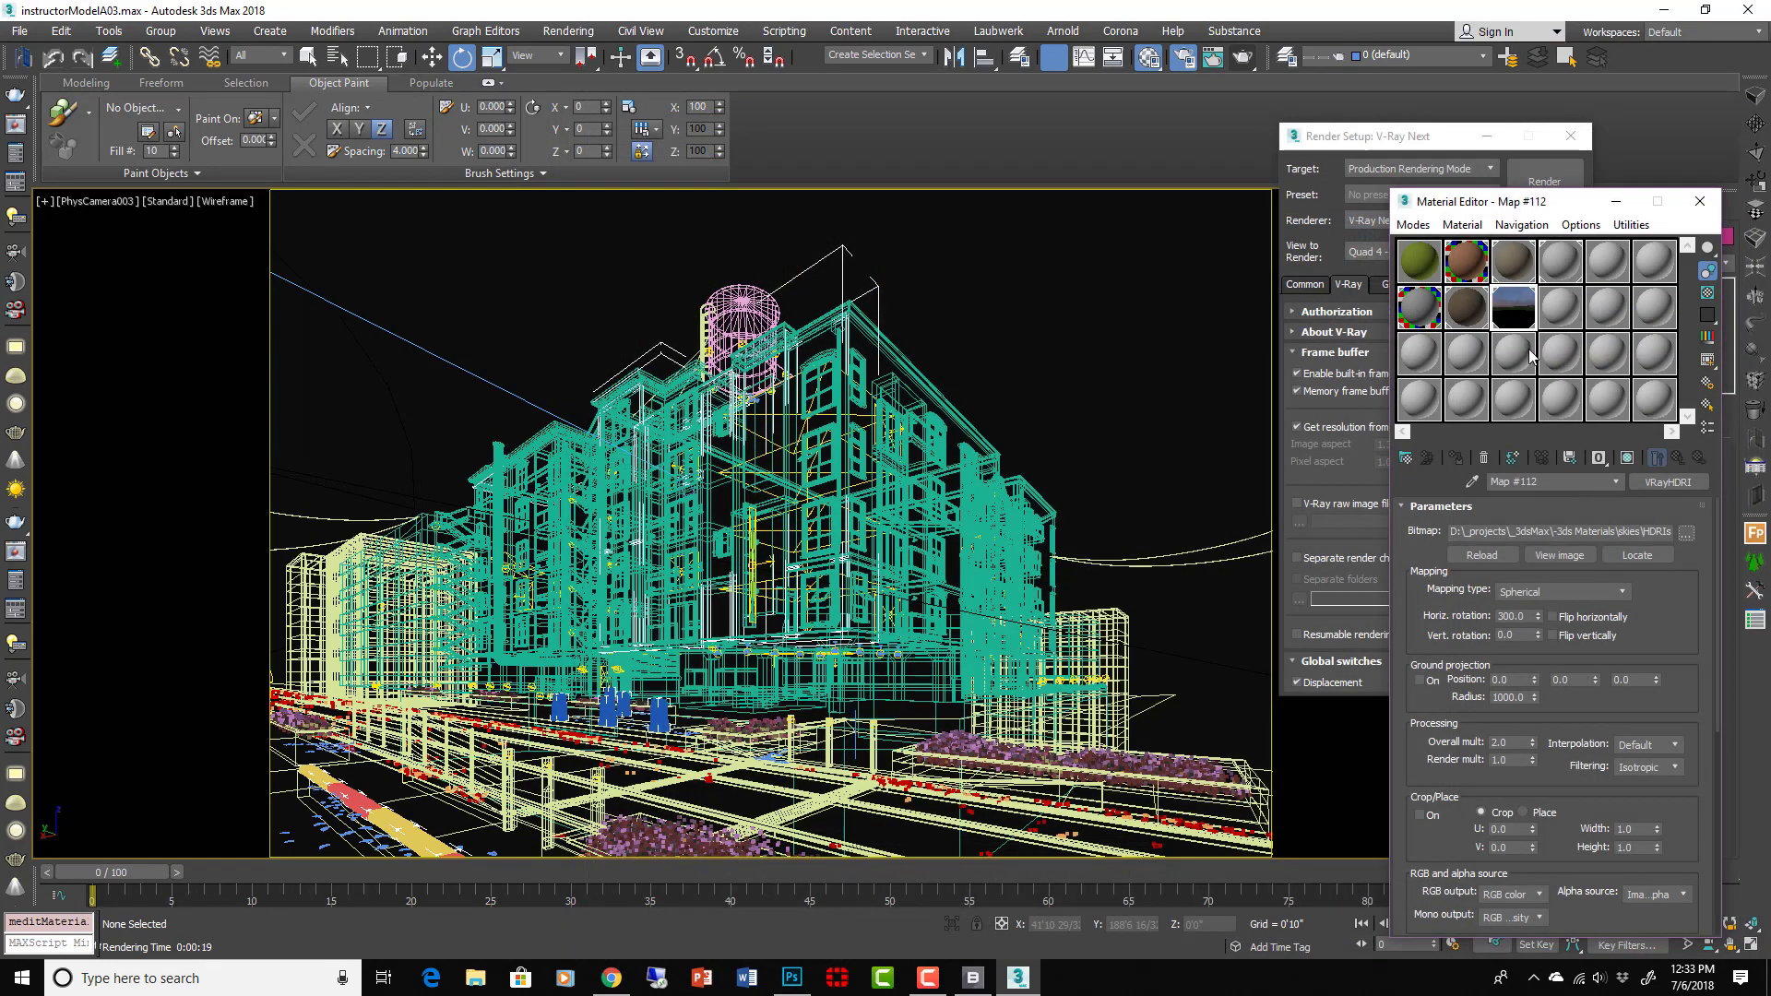